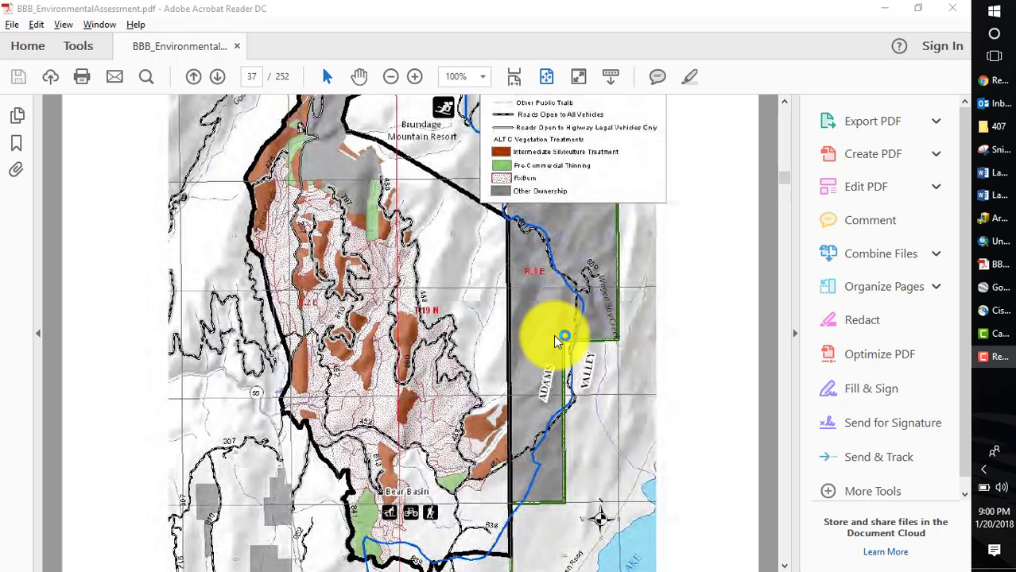
Switch to File Explorer and look in the 407 folder's Lesson_3 subfolder for the BBB_data folder
left_click(999, 134)
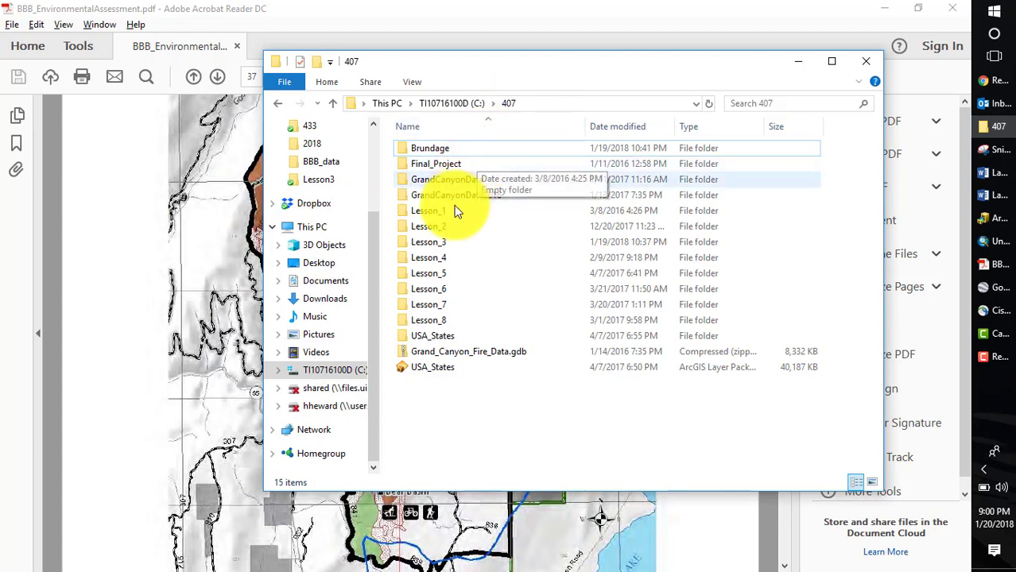
double_click(437, 241)
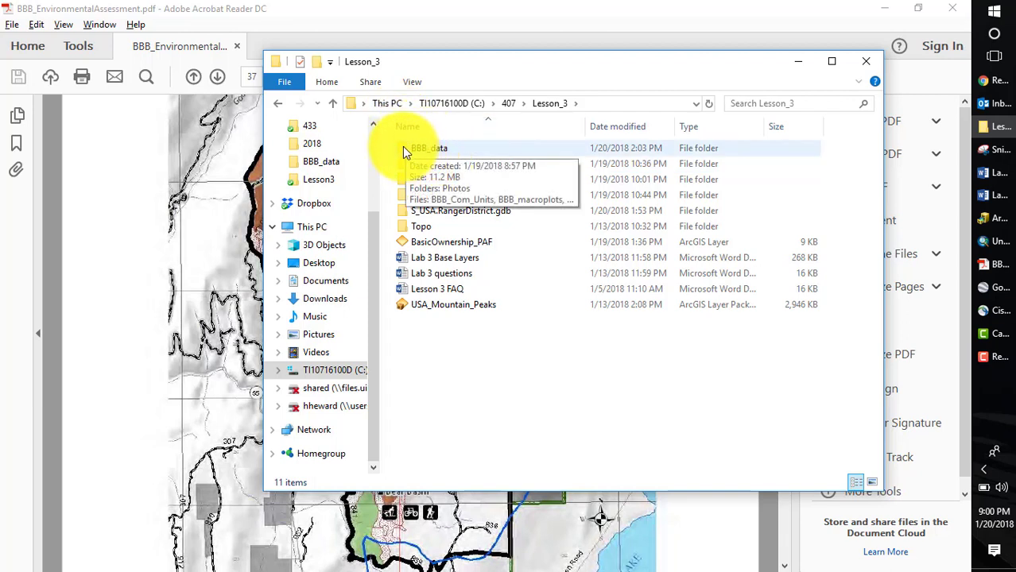
left_click(800, 62)
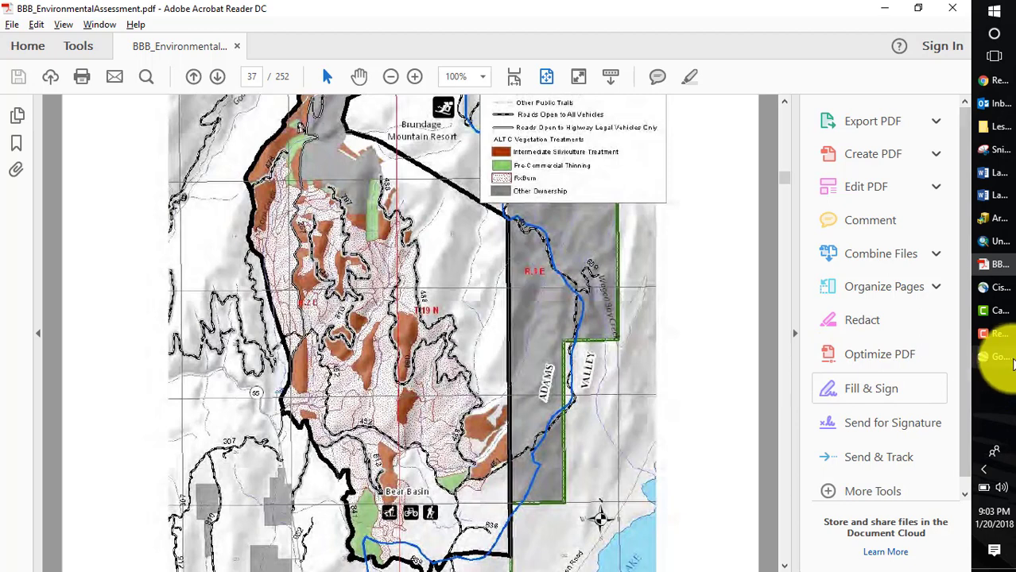
Switch to Google Earth Pro and open the BBB_project_boundary KMZ file from the BBB_data folder
left_click(1004, 359)
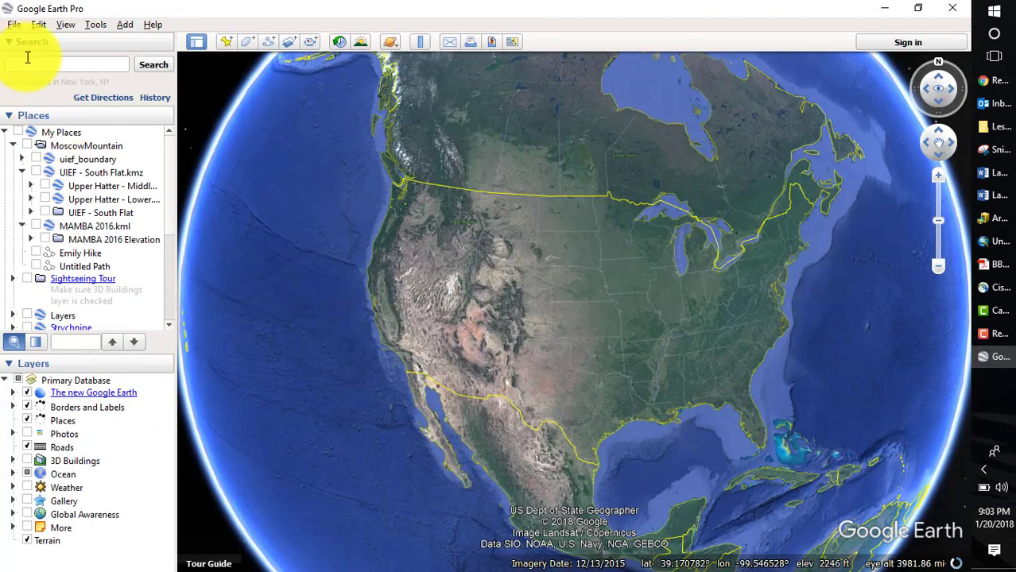
left_click(13, 24)
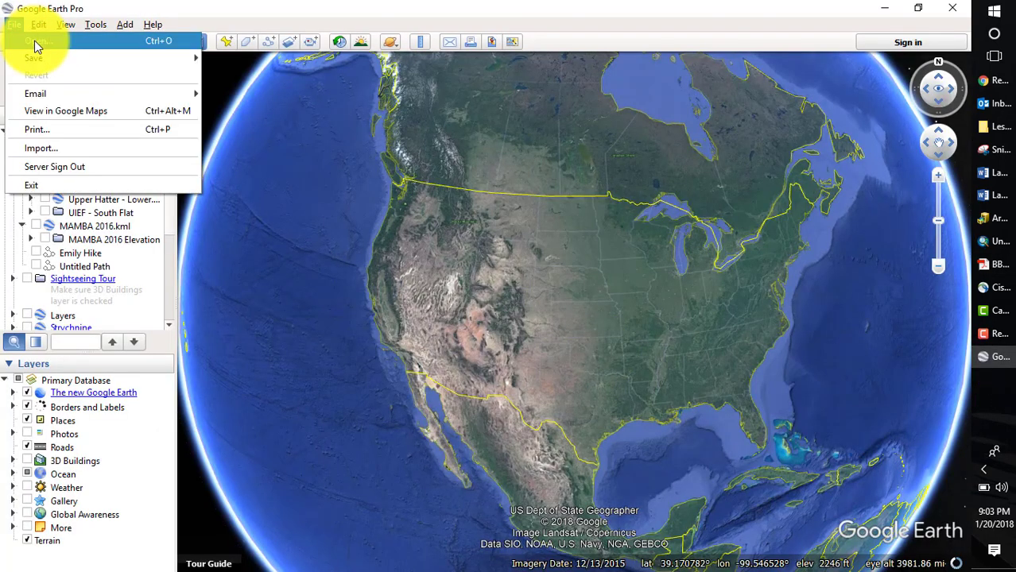
left_click(35, 44)
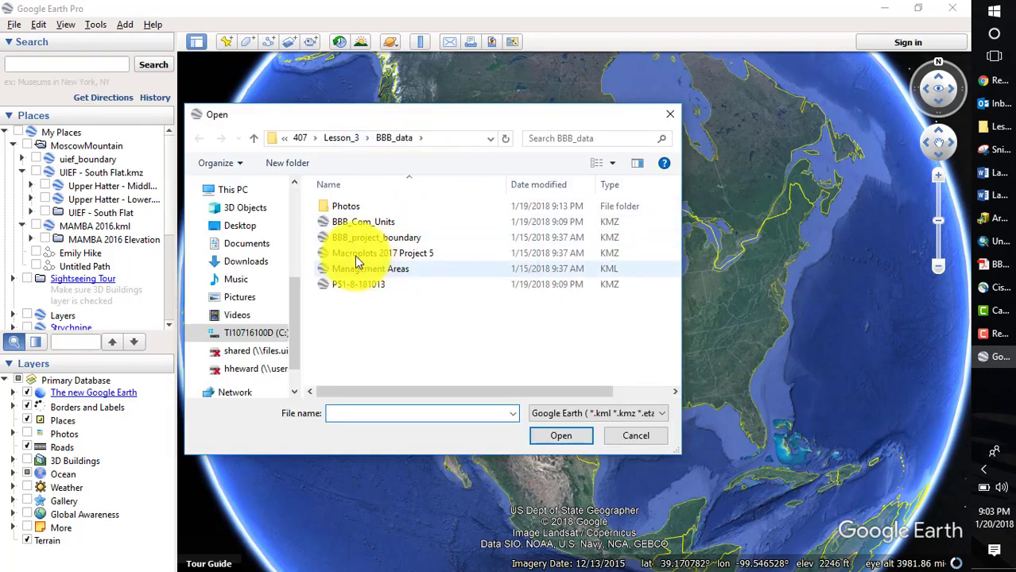
left_click(357, 240)
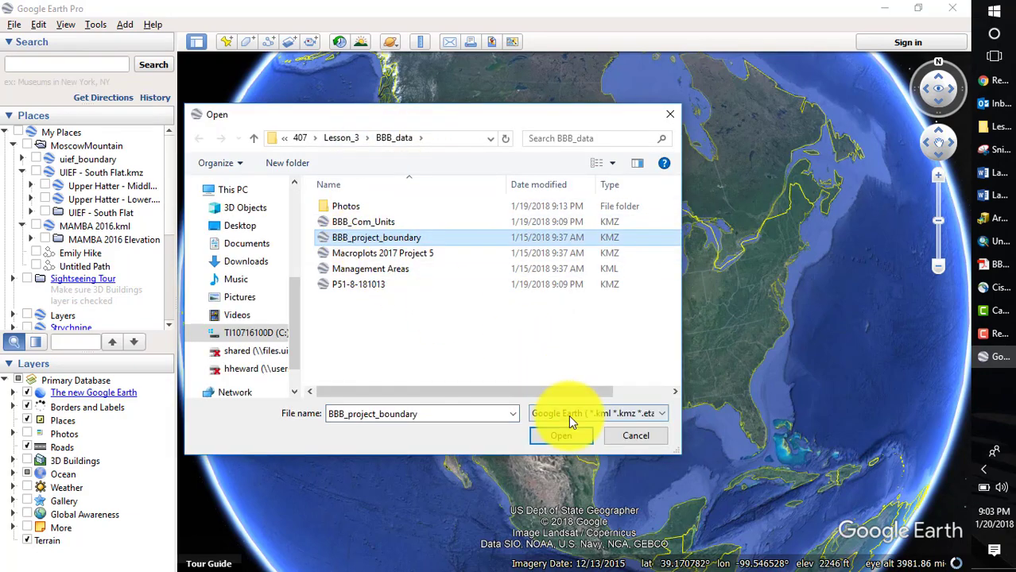
left_click(561, 438)
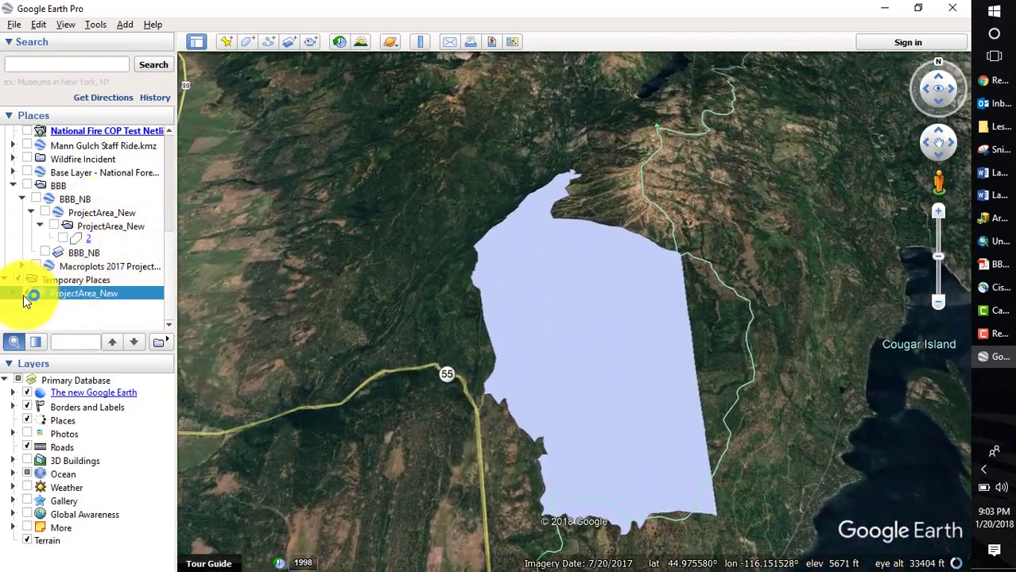
Set the area style of polygon 2 inside the temporary ProjectArea_New folder to Outlined
left_click(12, 294)
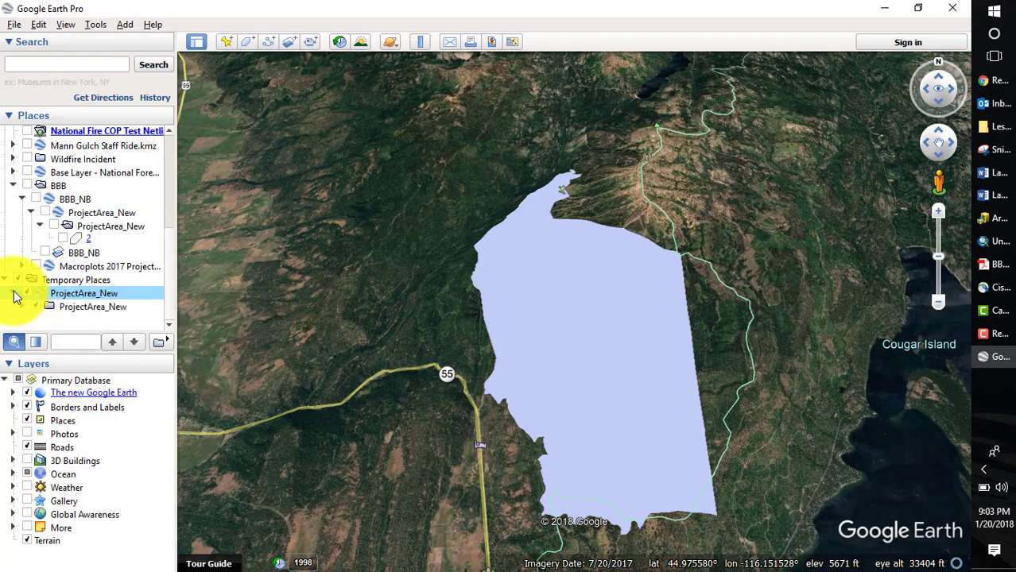
left_click(22, 306)
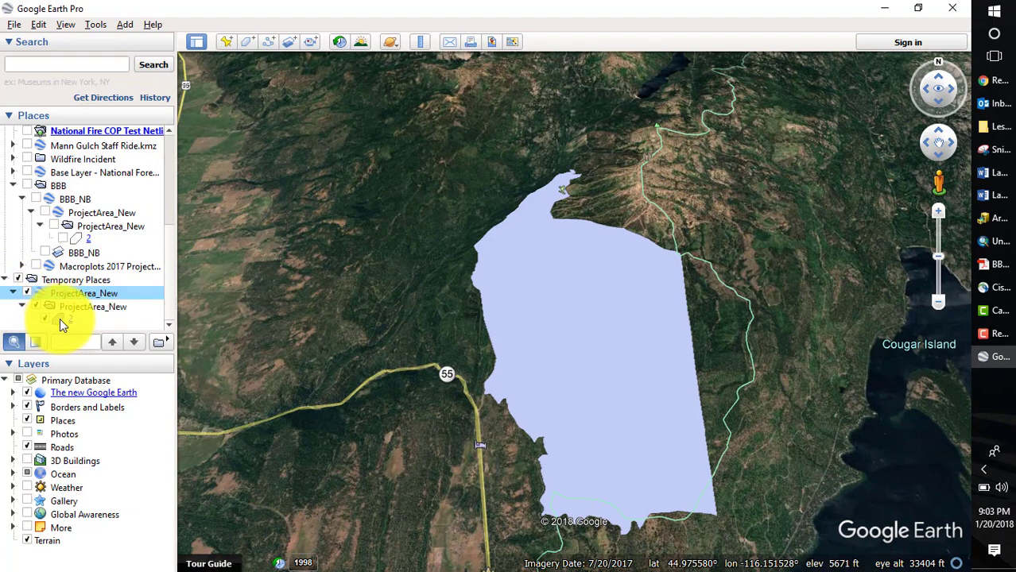
right_click(59, 319)
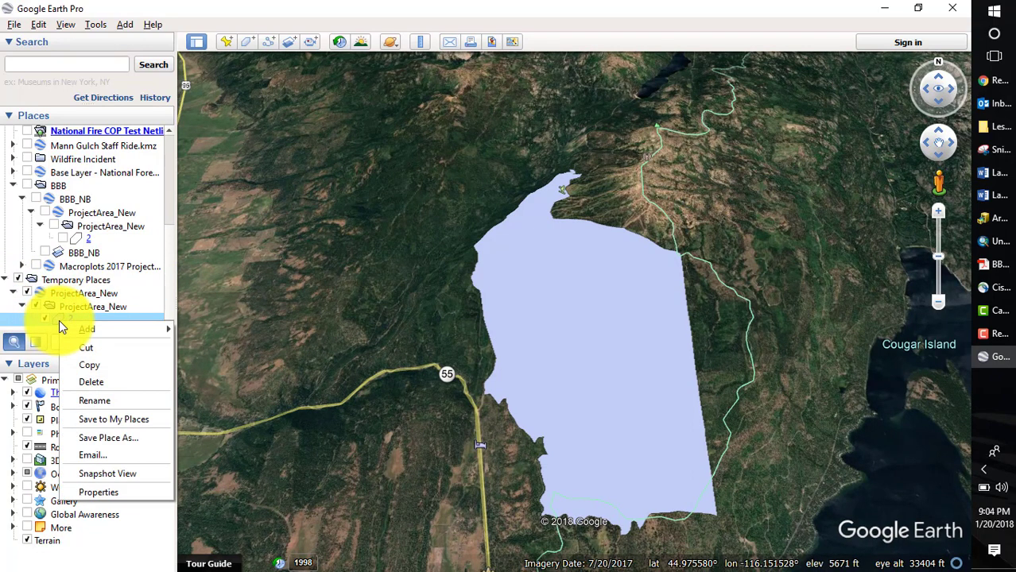
left_click(116, 493)
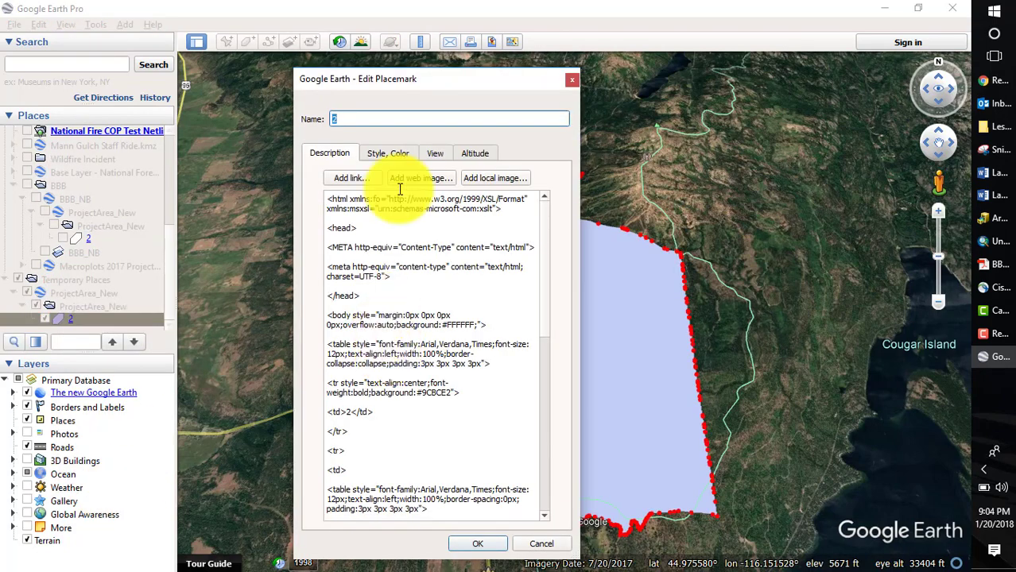
left_click(381, 153)
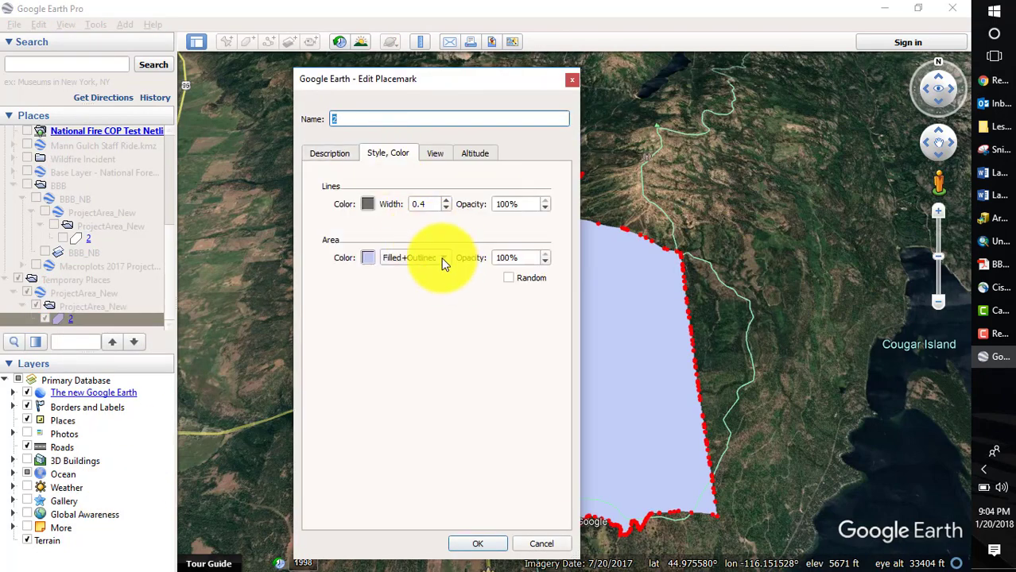
left_click(442, 258)
left_click(415, 241)
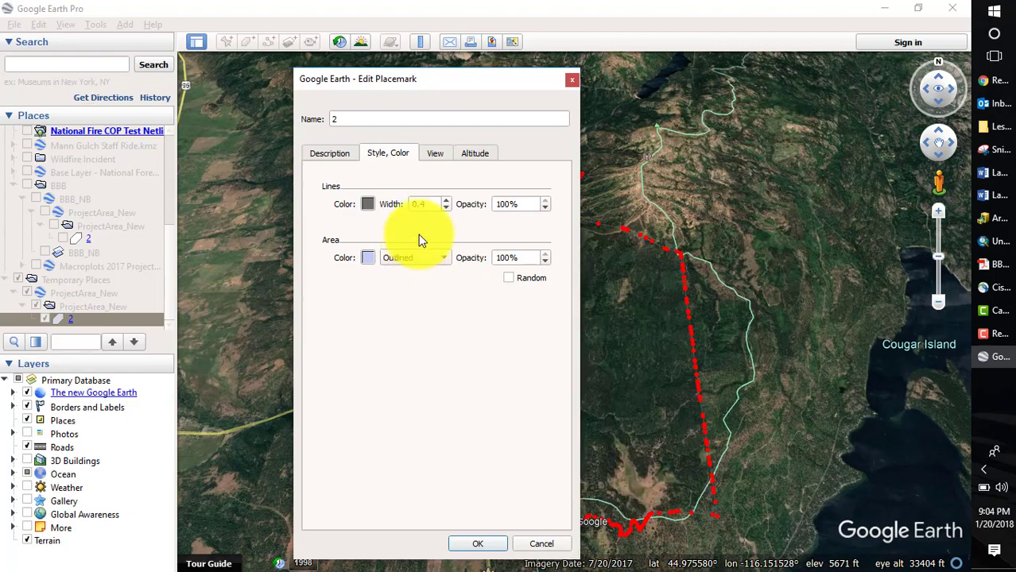
Give the project boundary polygon a line width of 2 and a yellow (#ffff00) line color
left_click_drag(430, 205, 393, 209)
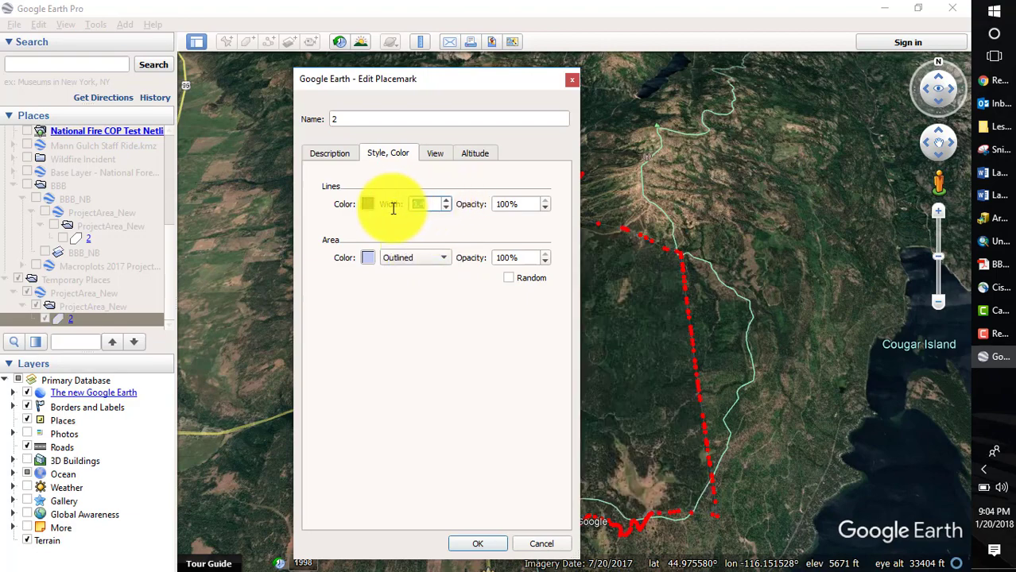
type("2")
left_click(370, 204)
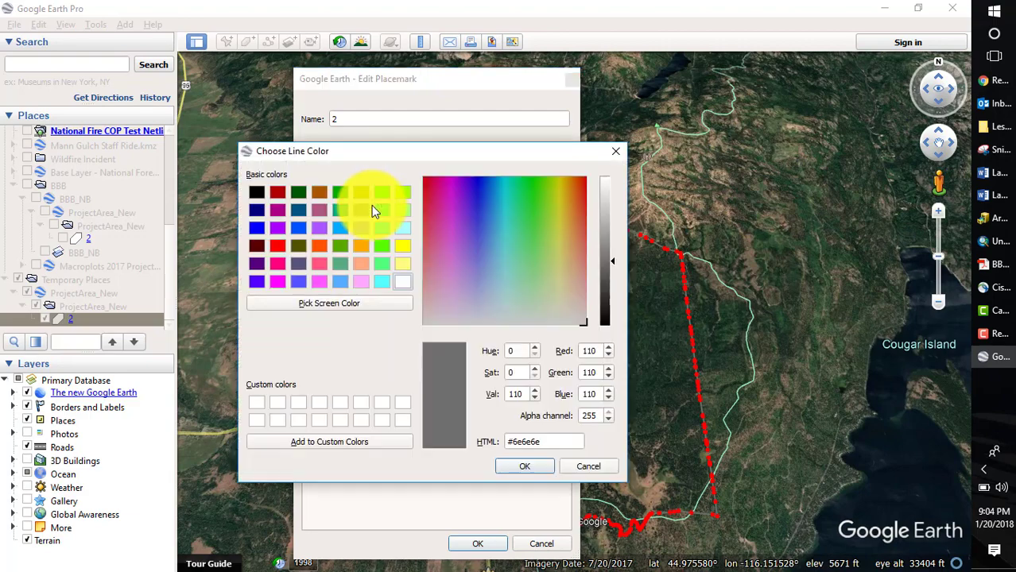
left_click(402, 247)
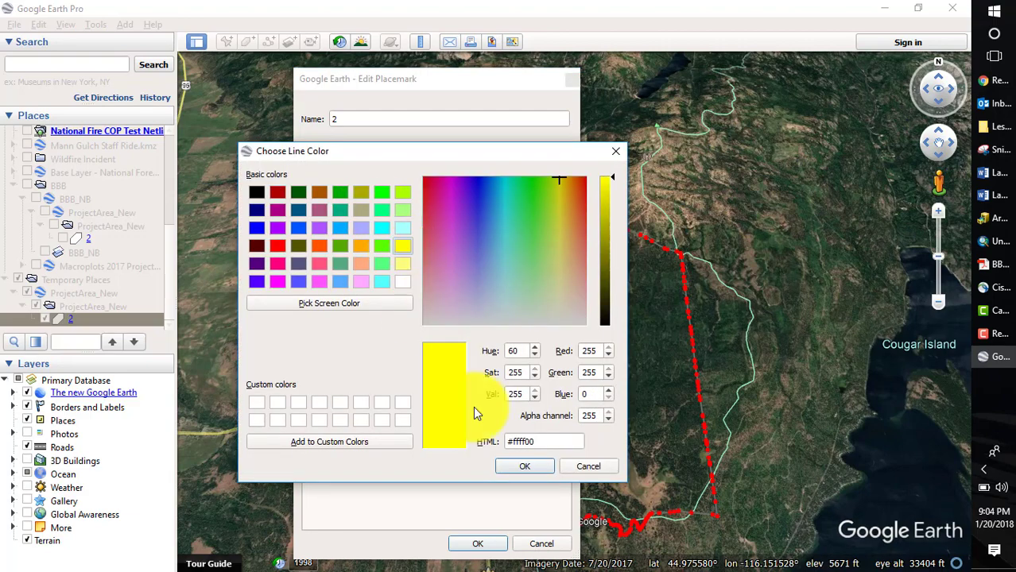
left_click(519, 465)
left_click(477, 543)
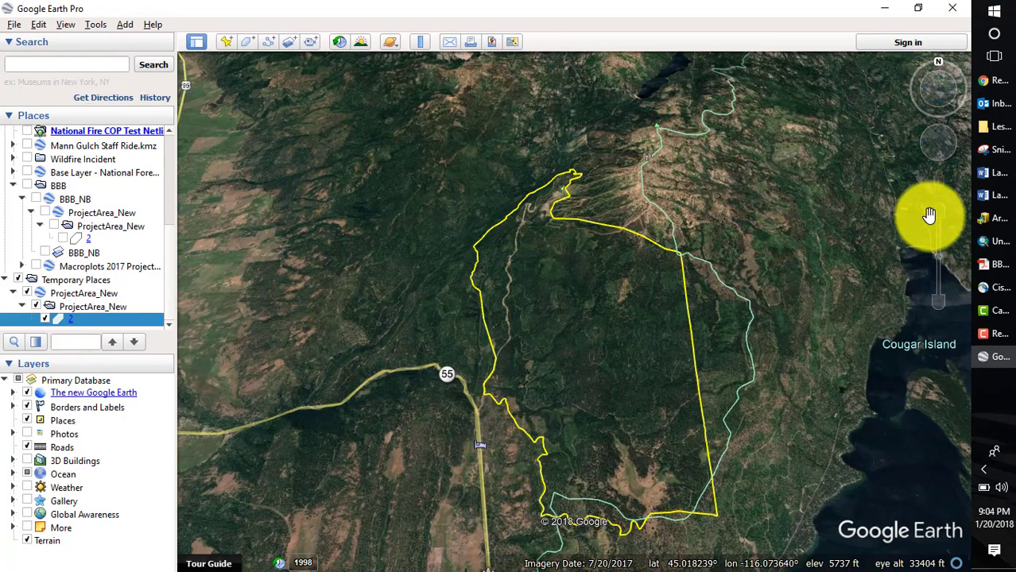
Examine the project area's regional surroundings and, in a tilted and rotated view, the terrain around its northern boundary
left_click(942, 309)
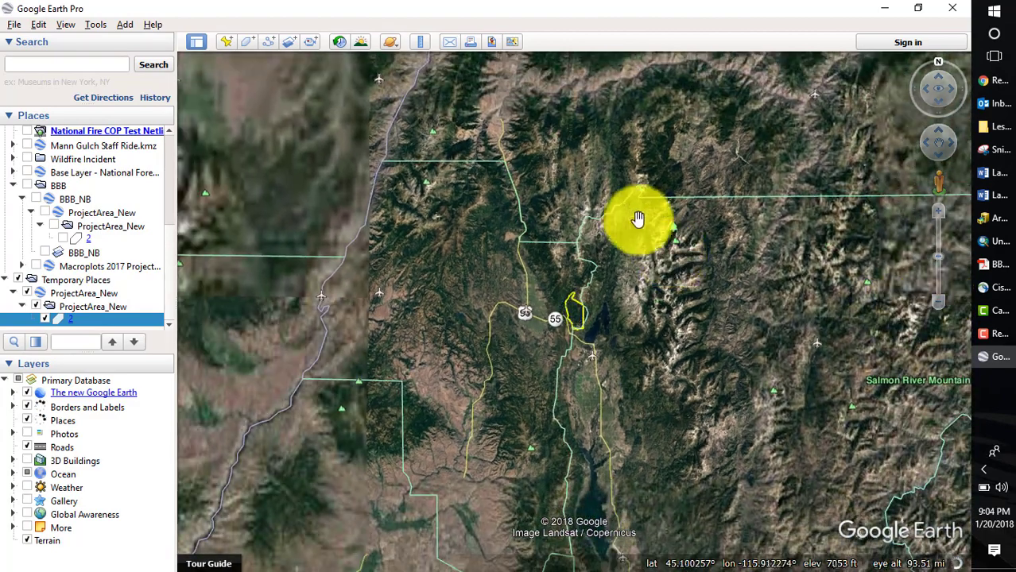
left_click(941, 218)
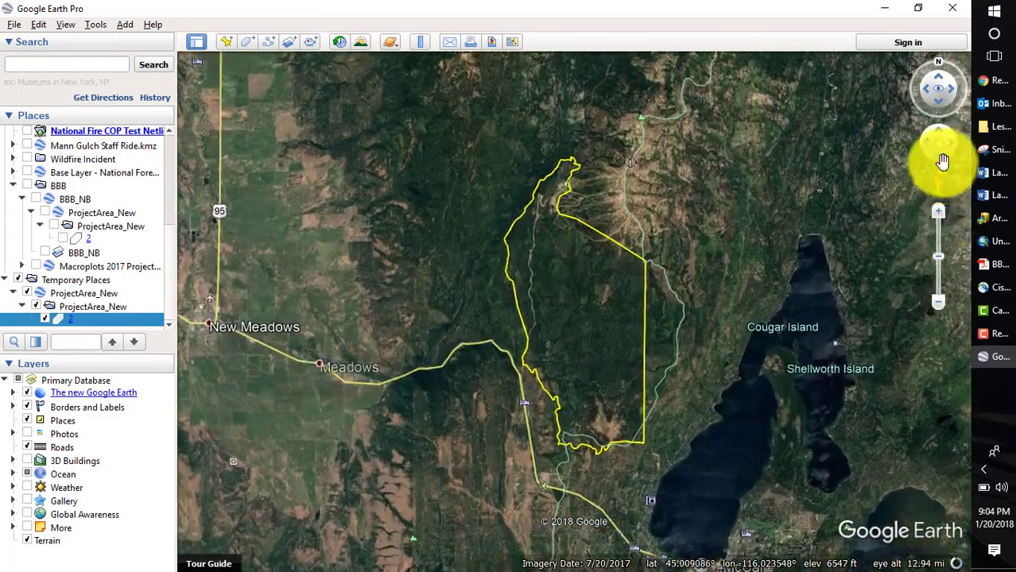
left_click_drag(936, 111, 935, 104)
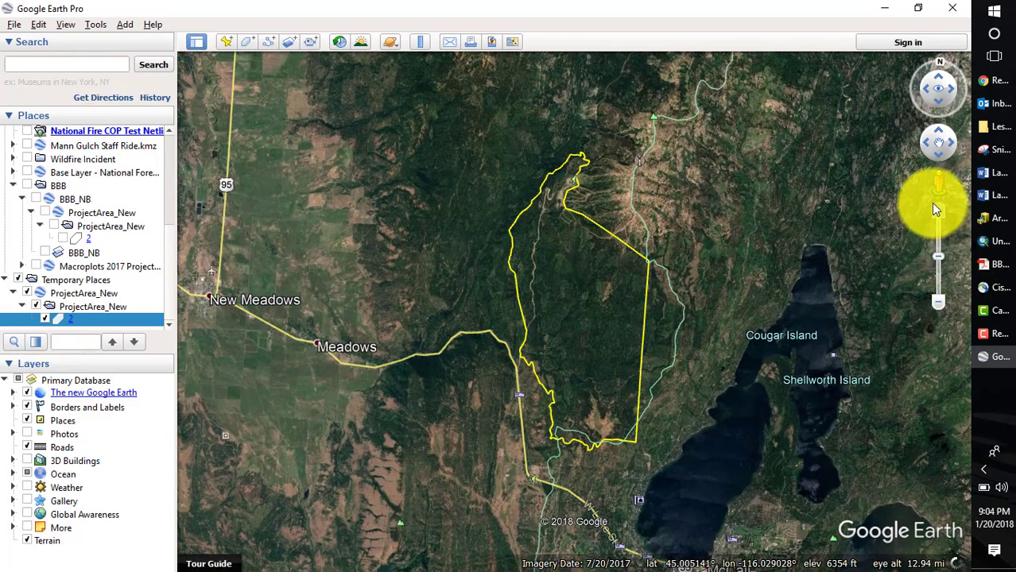
left_click(938, 210)
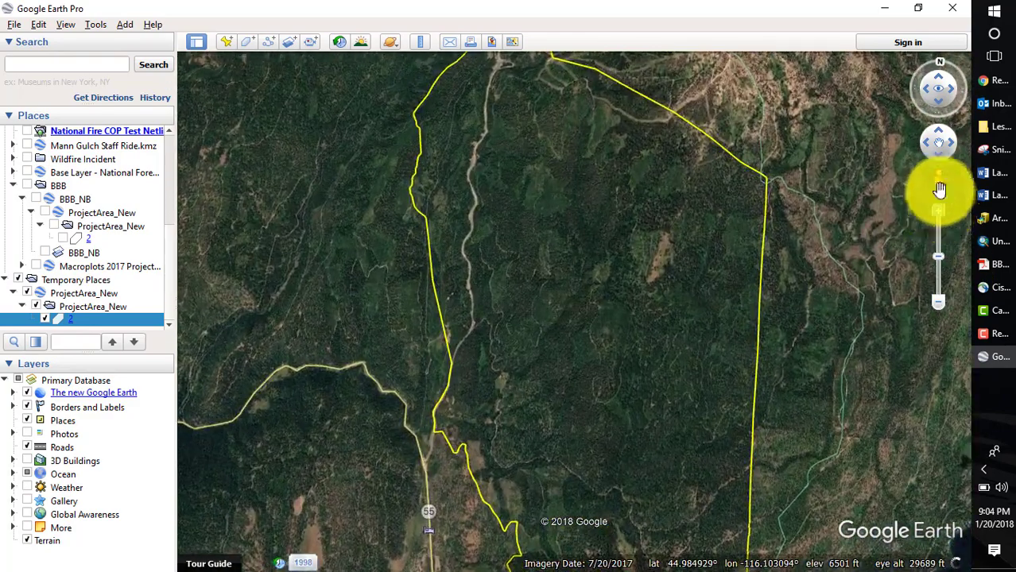
left_click_drag(937, 98, 938, 75)
left_click_drag(760, 326, 749, 194)
scroll(716, 381, "up", 3)
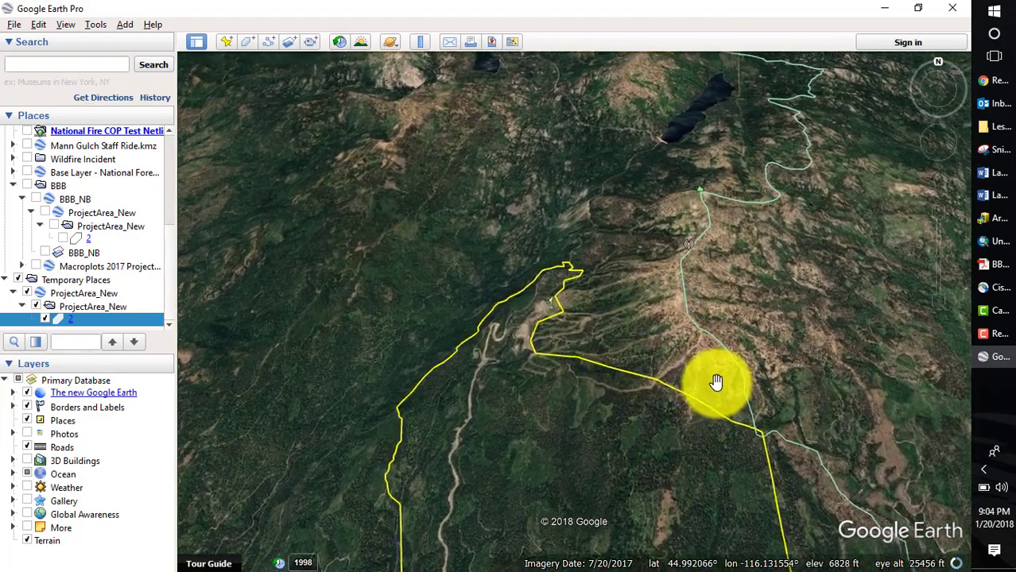
scroll(714, 381, "up", 2)
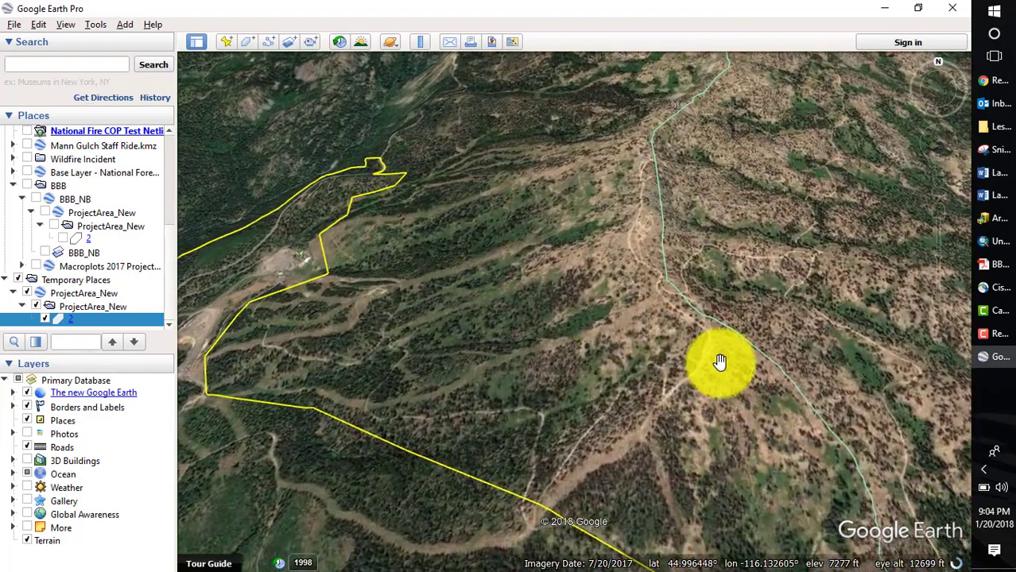
mouse_move(957, 149)
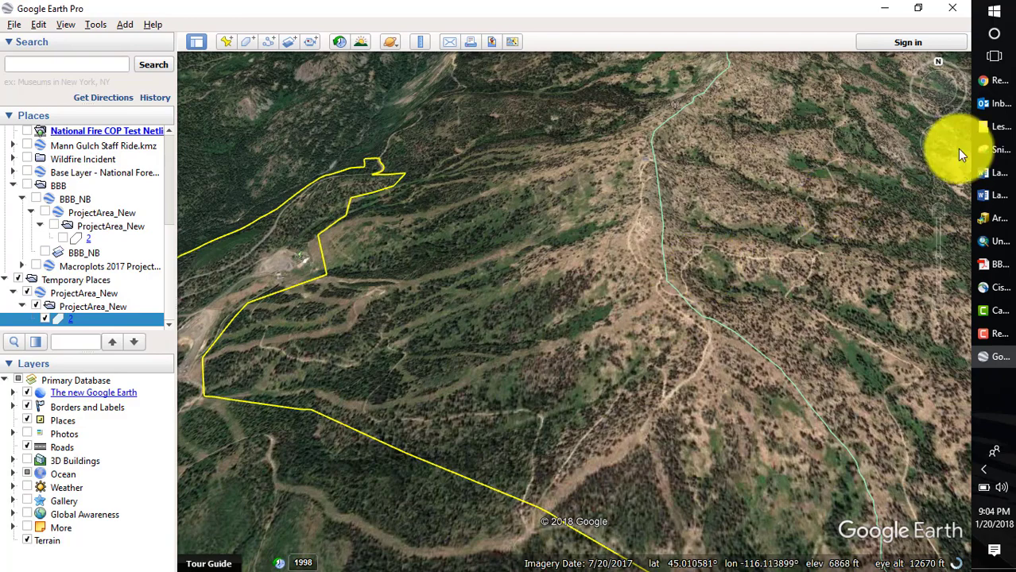
left_click_drag(929, 112, 907, 95)
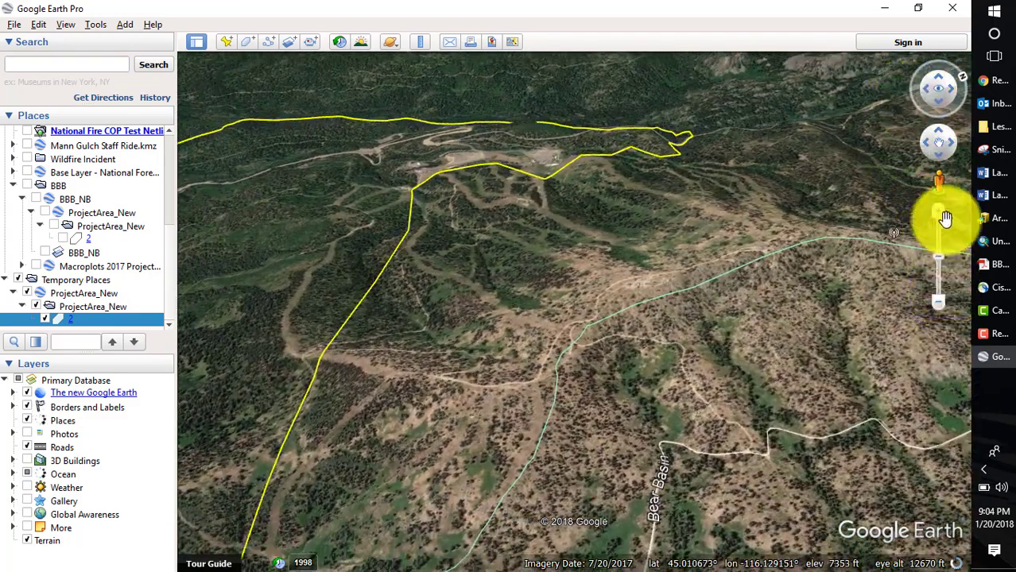
left_click_drag(940, 219, 935, 216)
Examine the forest cover, roads and terrain along the eastern project boundary down to its southern corner near NF-451
left_click_drag(676, 329, 643, 104)
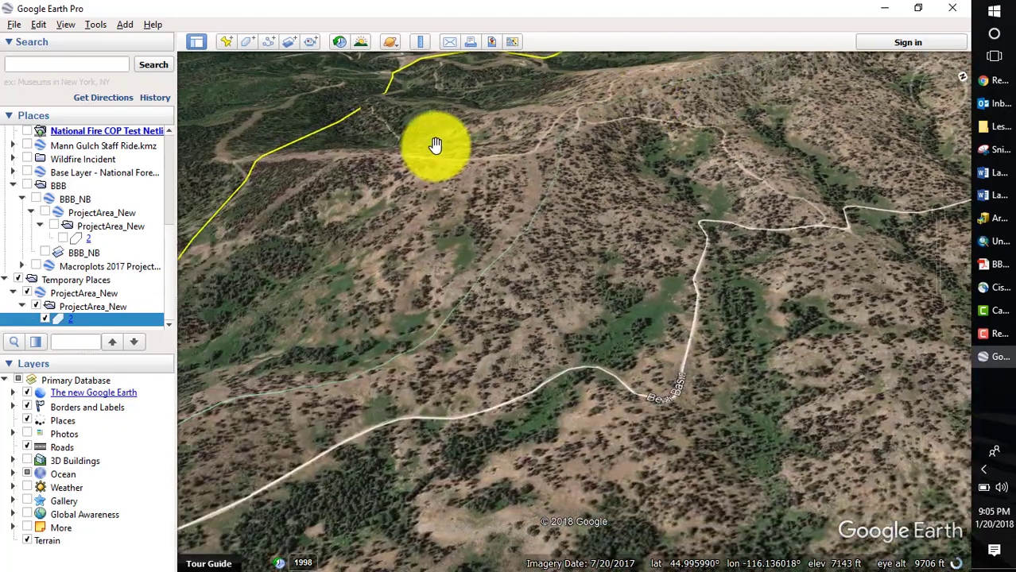
left_click_drag(431, 147, 784, 148)
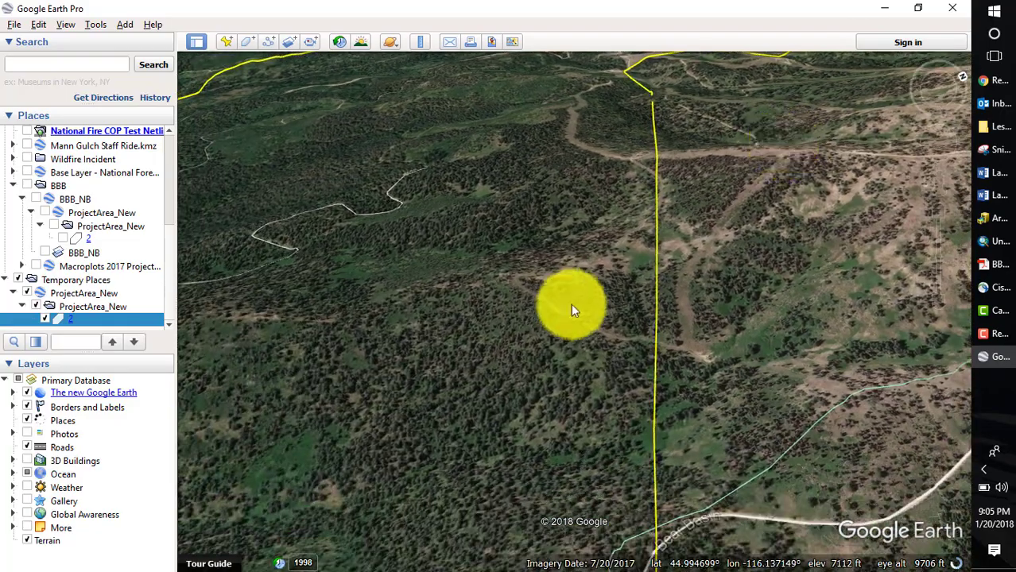
left_click_drag(459, 269, 590, 211)
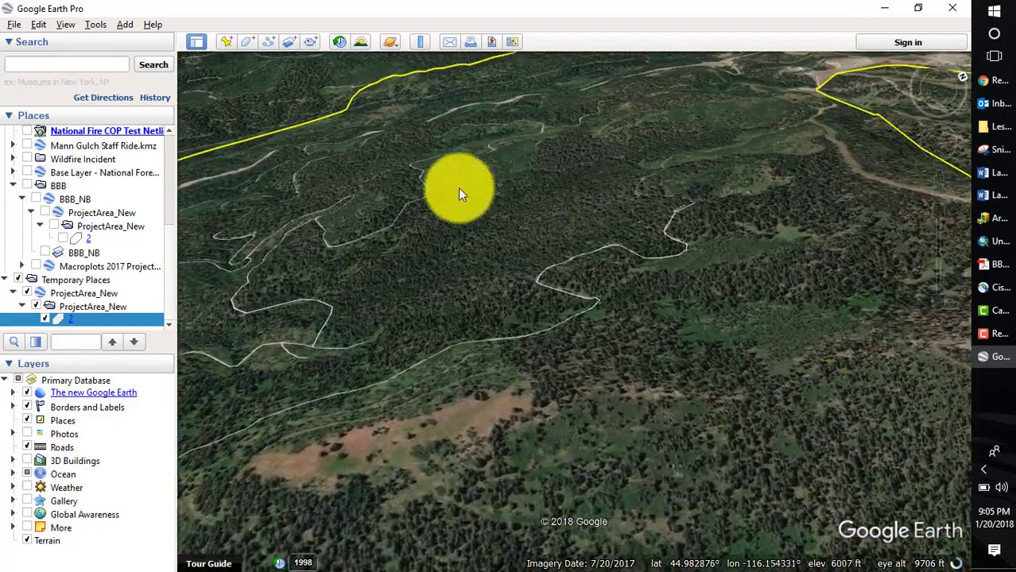
left_click_drag(458, 188, 483, 179)
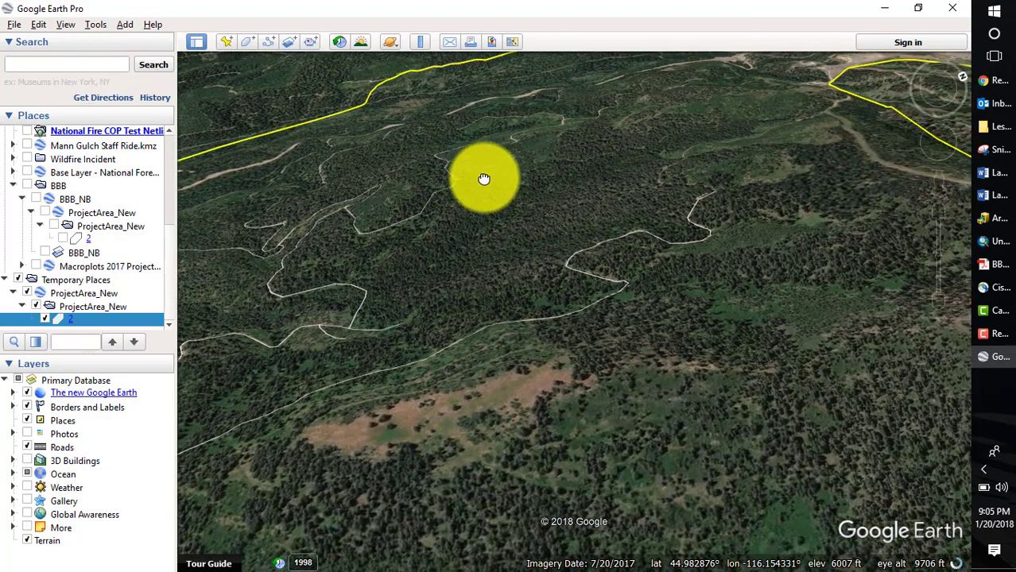
left_click_drag(836, 400, 386, 279)
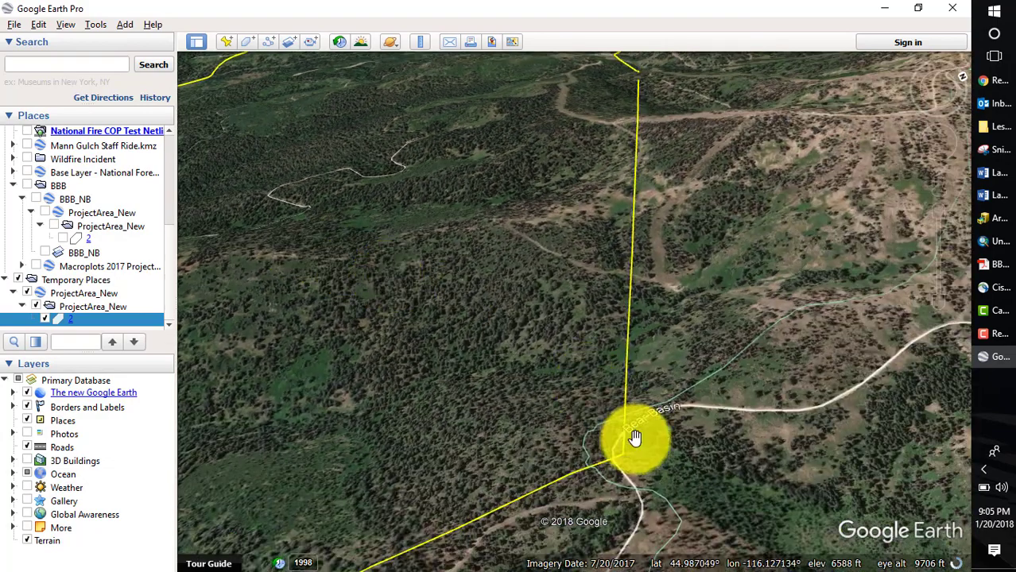
left_click_drag(715, 438, 777, 248)
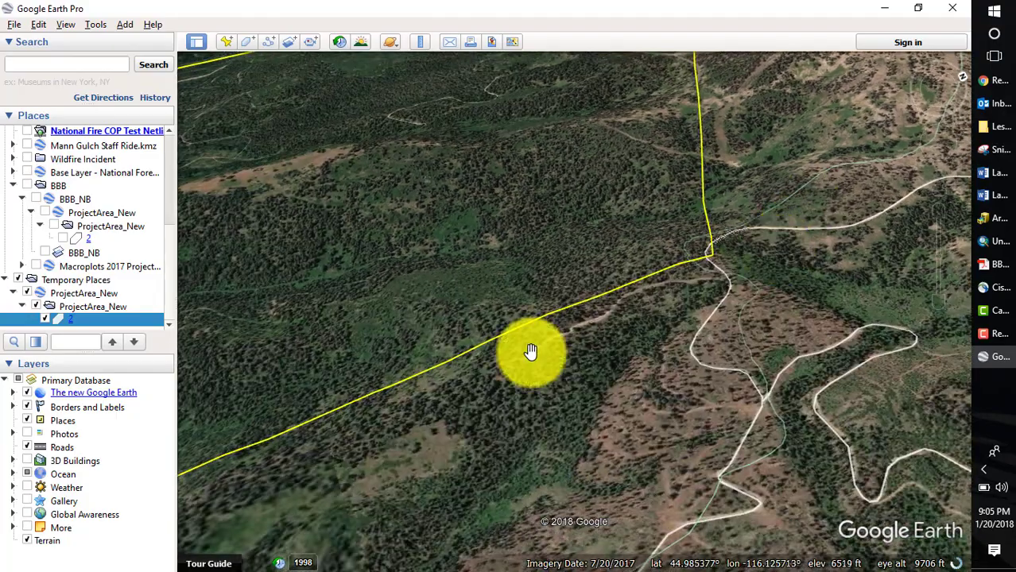
left_click_drag(431, 414, 759, 277)
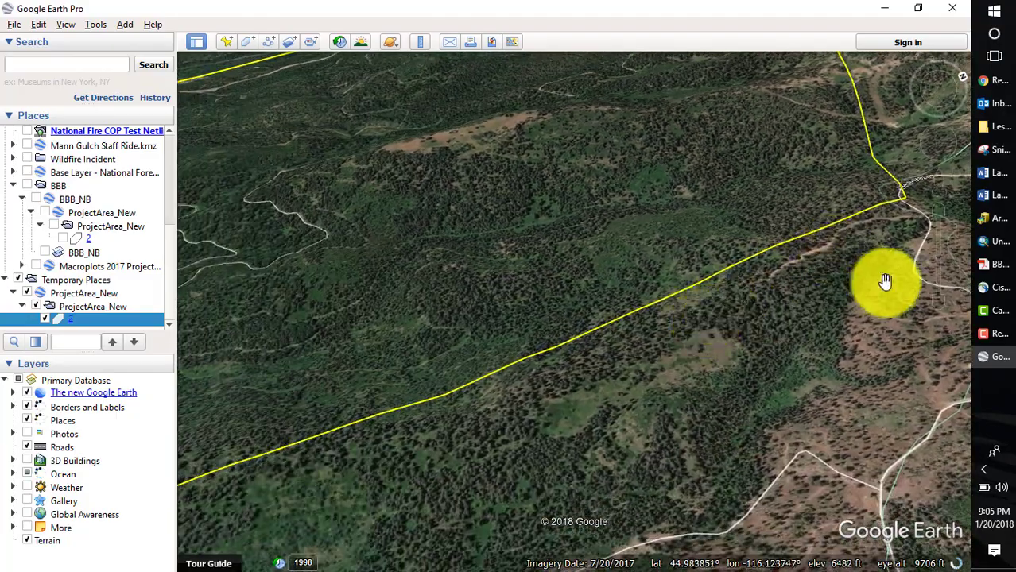
left_click(938, 302)
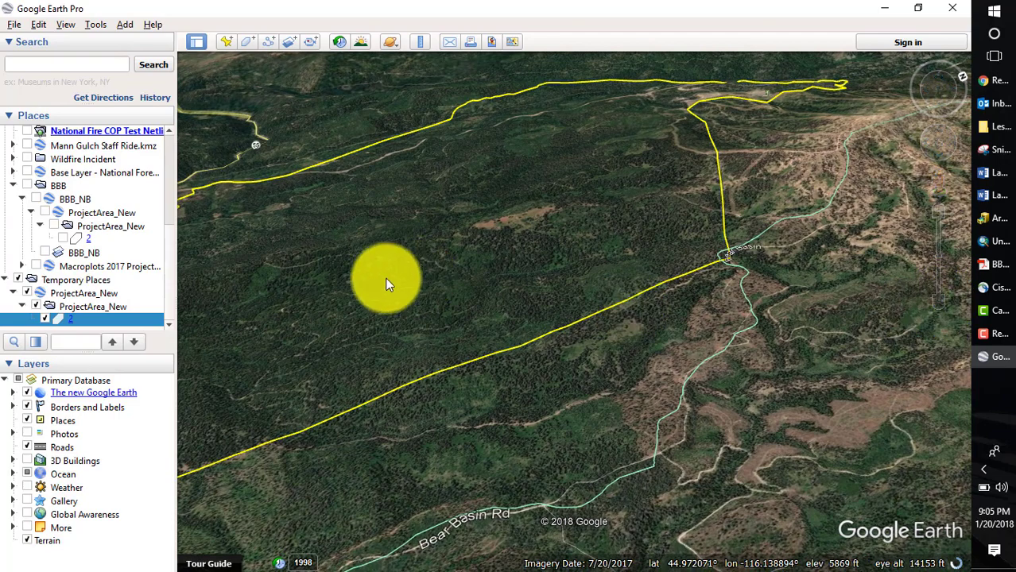
left_click_drag(385, 281, 737, 225)
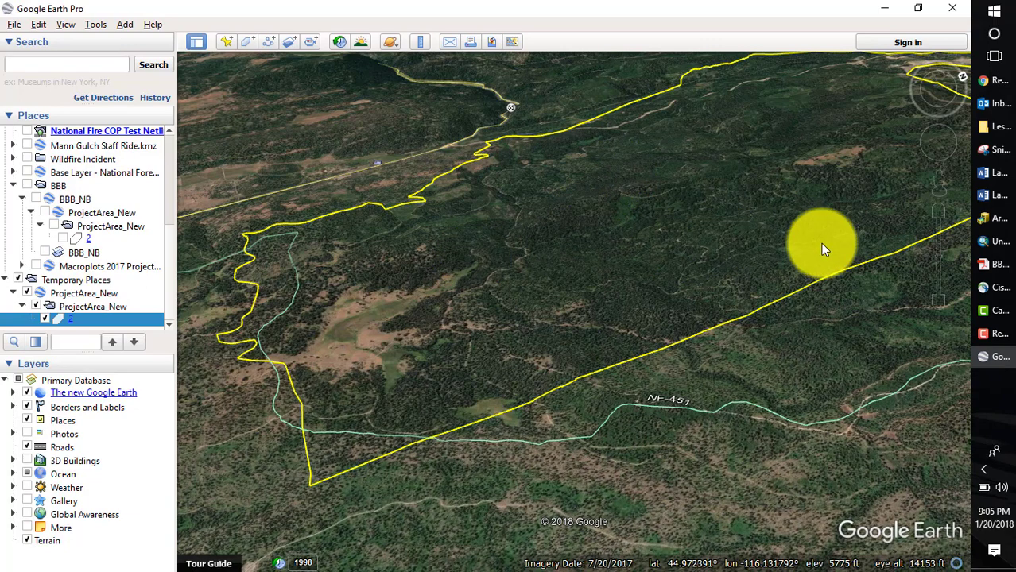
Examine the whole project boundary in a north-up overhead view, relative to Meadows, McCall, Highway 55 and the lakes
key("r")
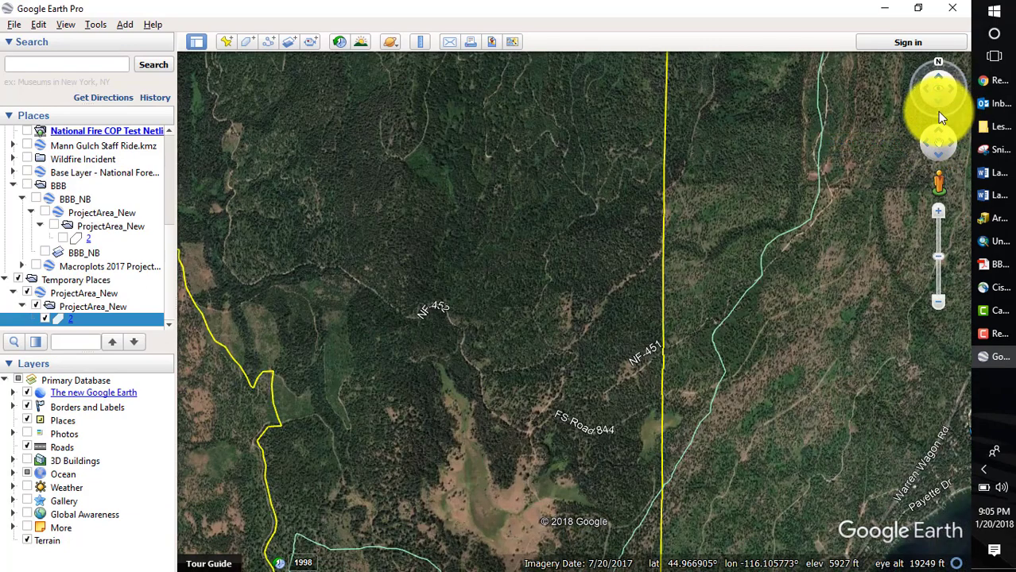
left_click(940, 306)
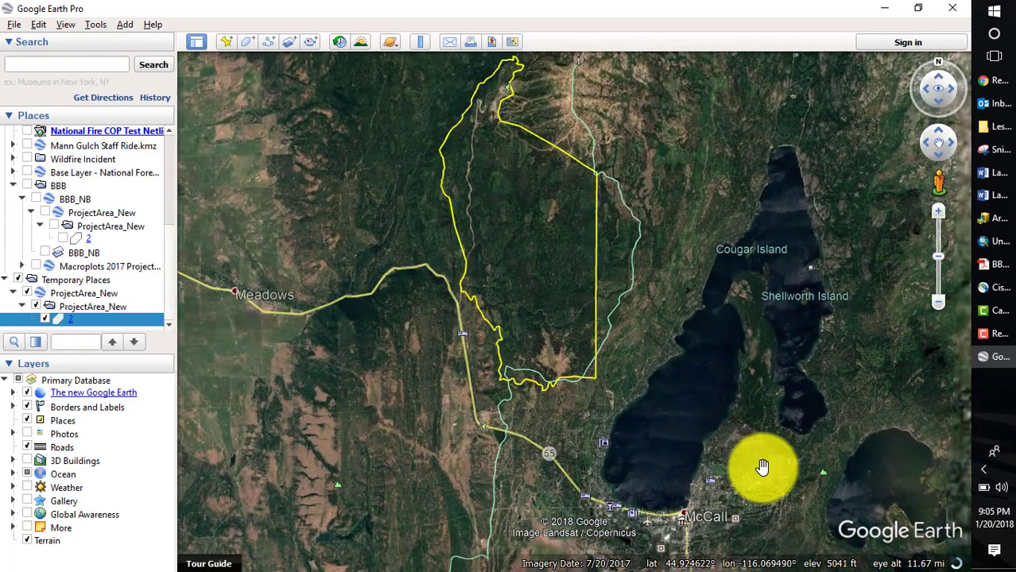
left_click_drag(736, 474, 718, 376)
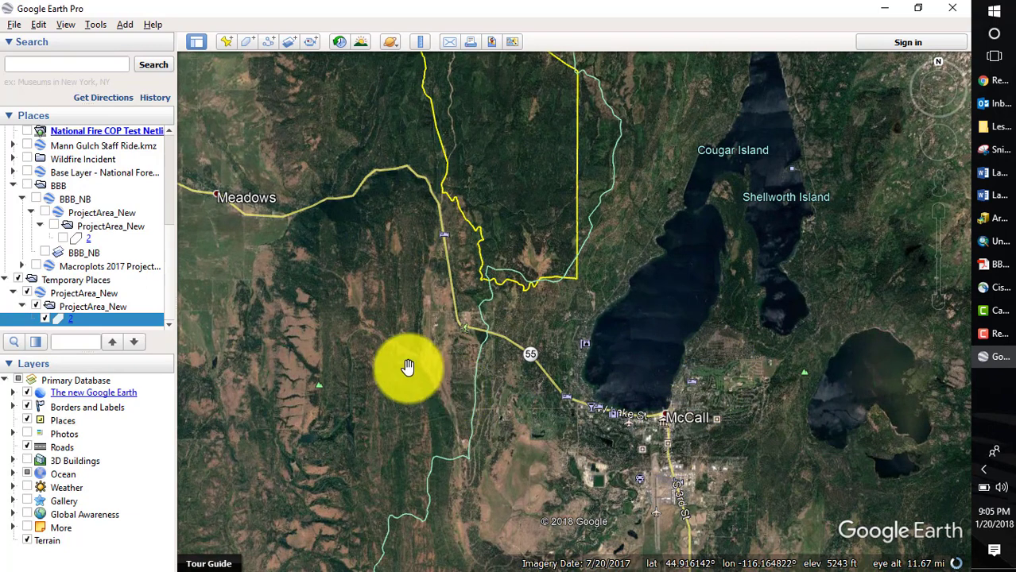
left_click_drag(626, 198, 626, 379)
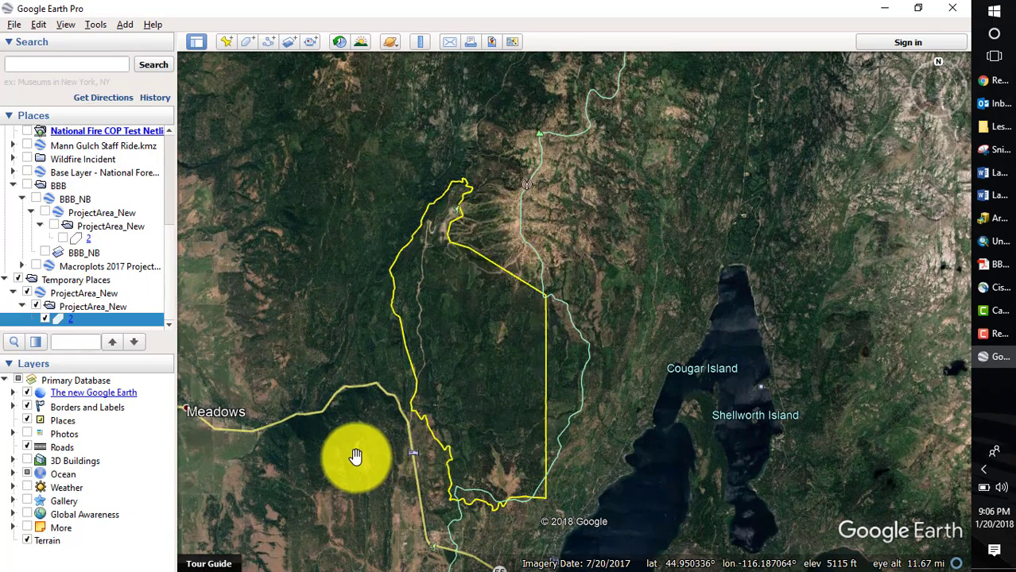
left_click_drag(352, 454, 395, 339)
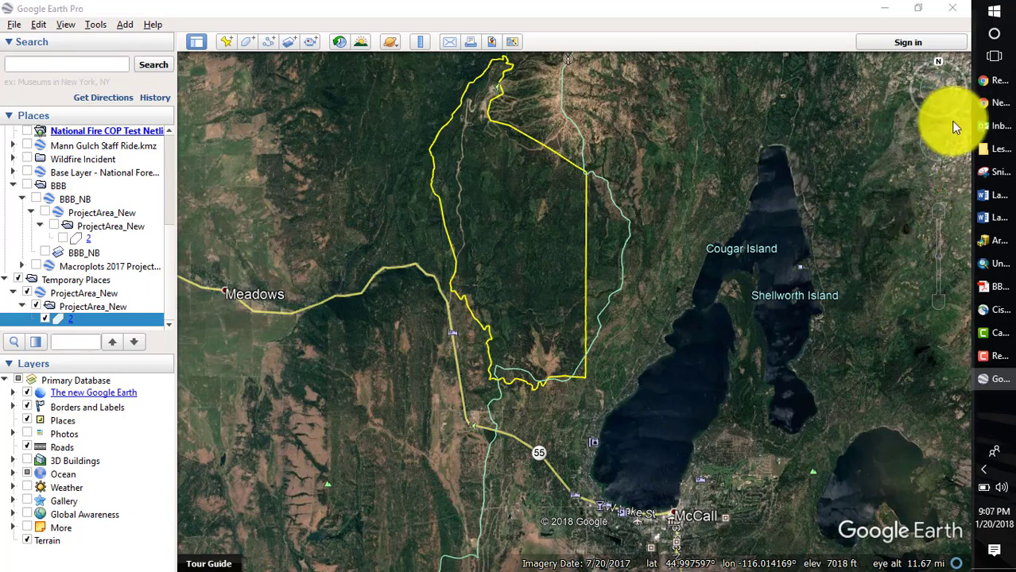
Switch to Chrome, search the web for "National Forest Geodatabase", and open the FSGeodata Clearinghouse Download National Datasets page
left_click(998, 102)
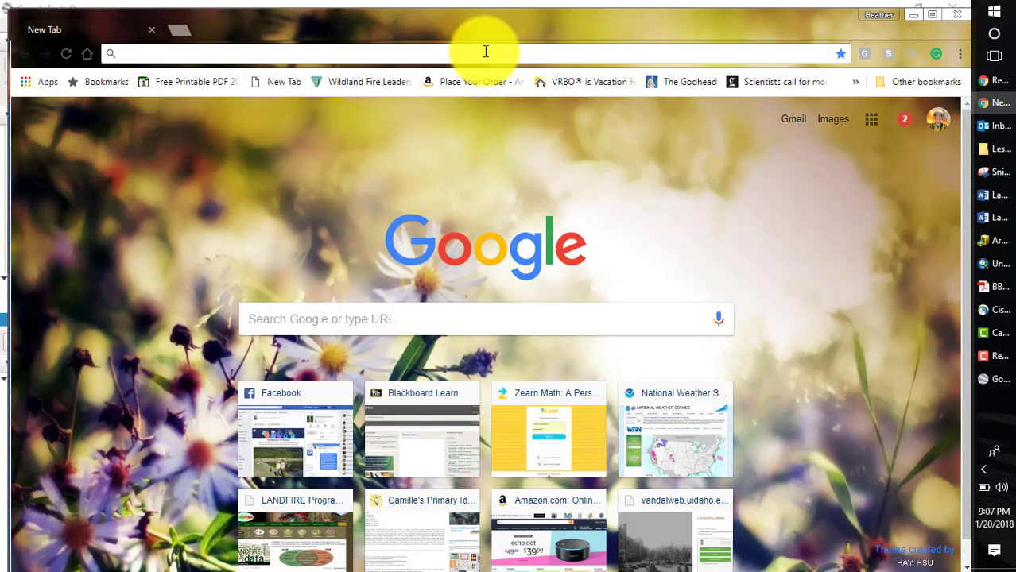
type("Nati")
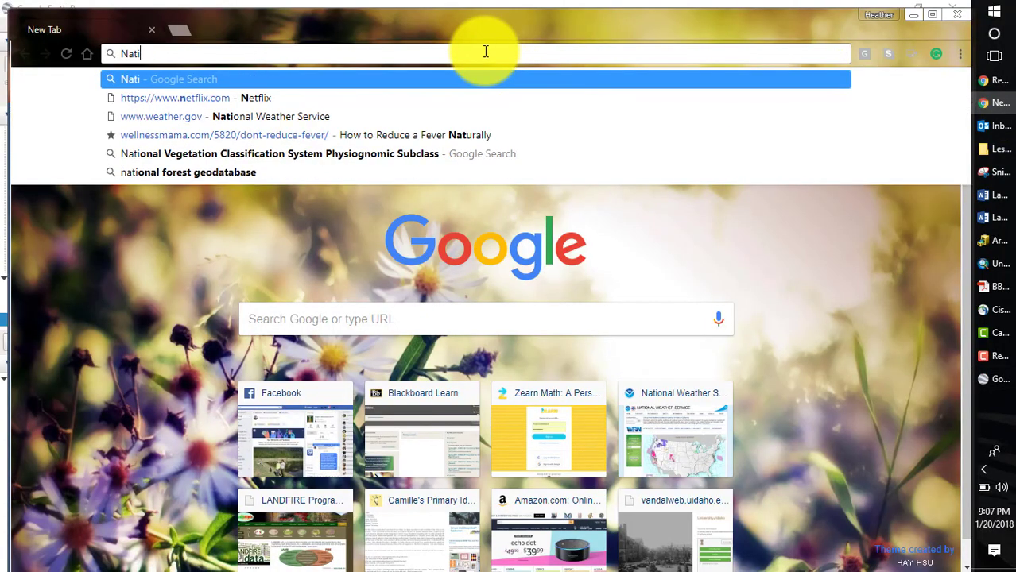
type("onal Forest")
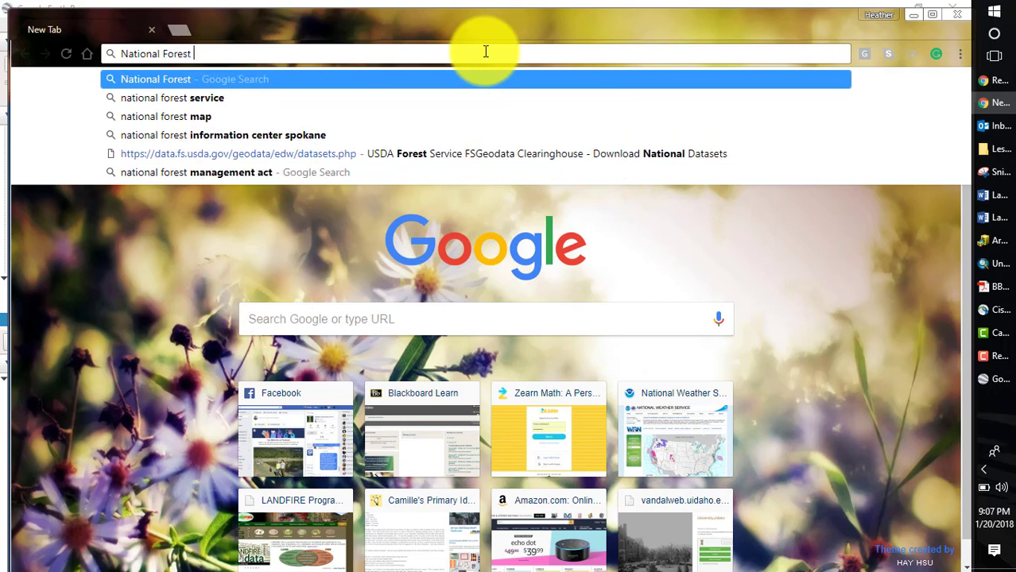
type(" Geodata")
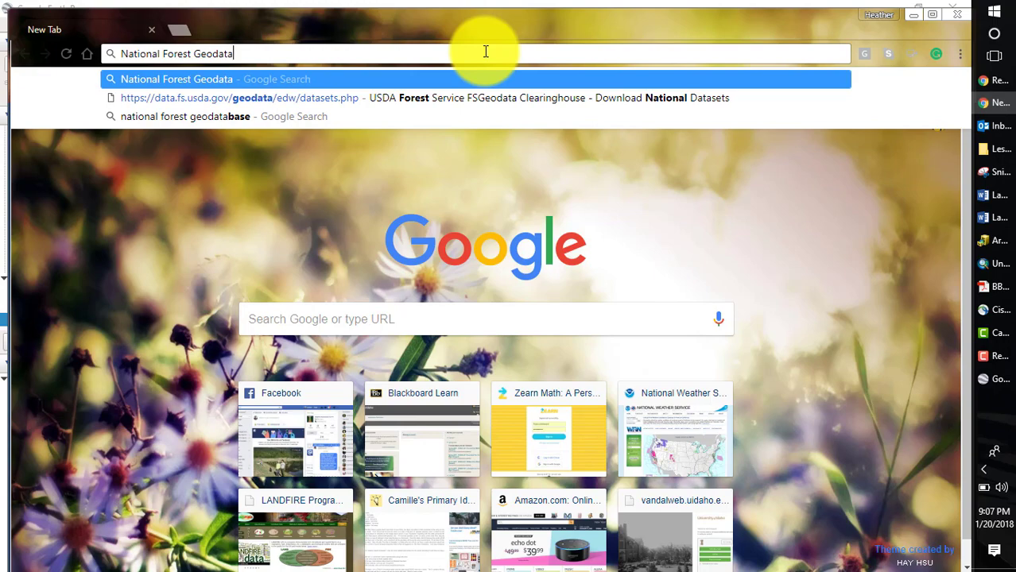
type("base")
key("Return")
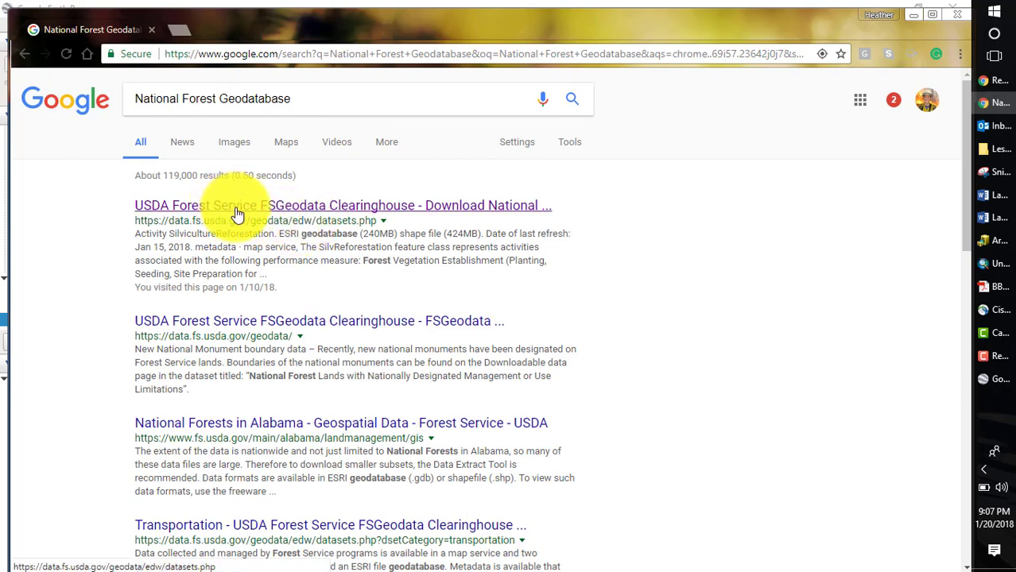
left_click(236, 209)
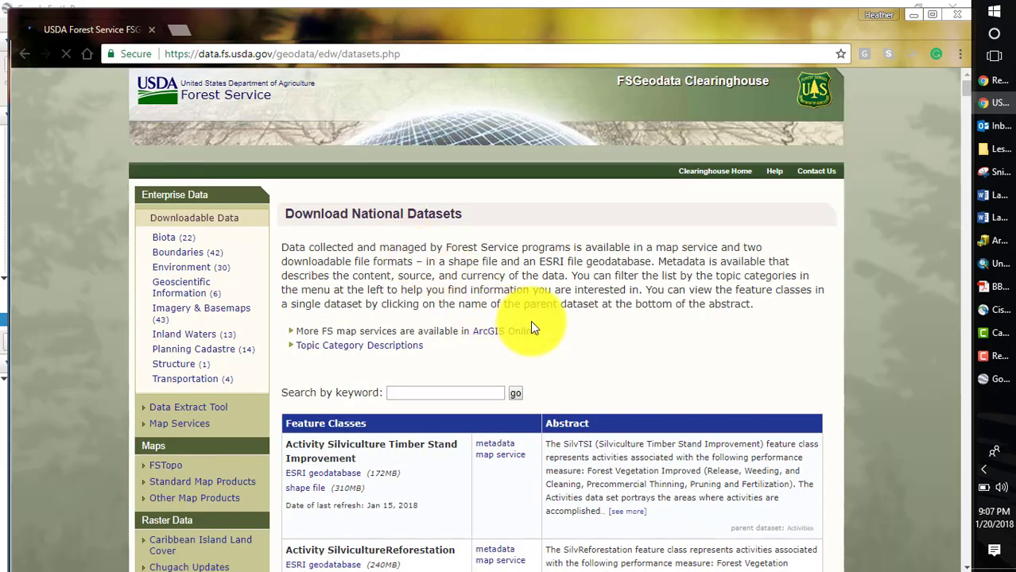
Start downloading the ESRI geodatabase of the Ranger District Boundaries dataset and cancel that download
scroll(564, 330, "down", 2)
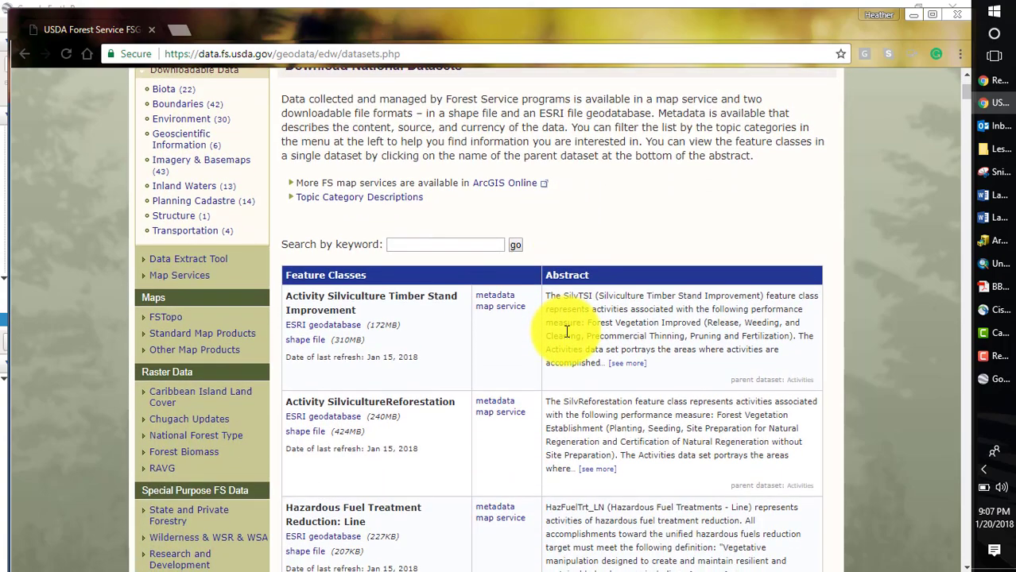
scroll(566, 330, "down", 2)
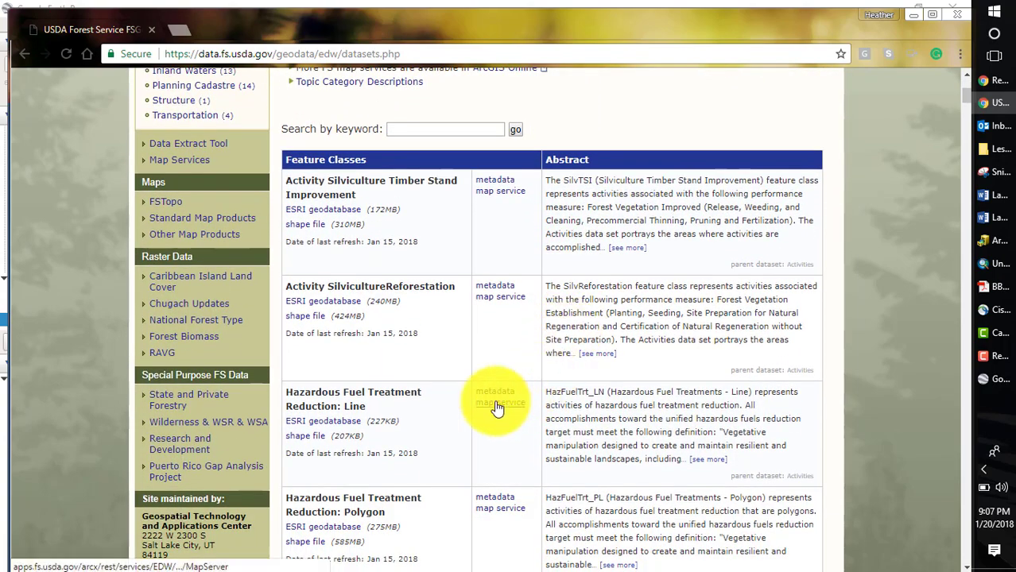
scroll(464, 428, "down", 3)
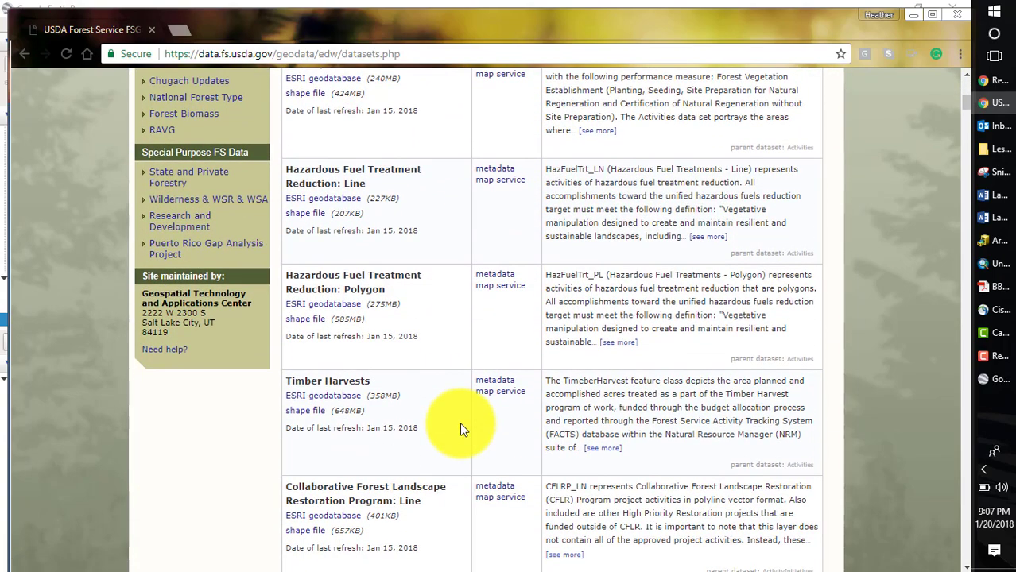
scroll(460, 428, "down", 4)
scroll(460, 430, "down", 10)
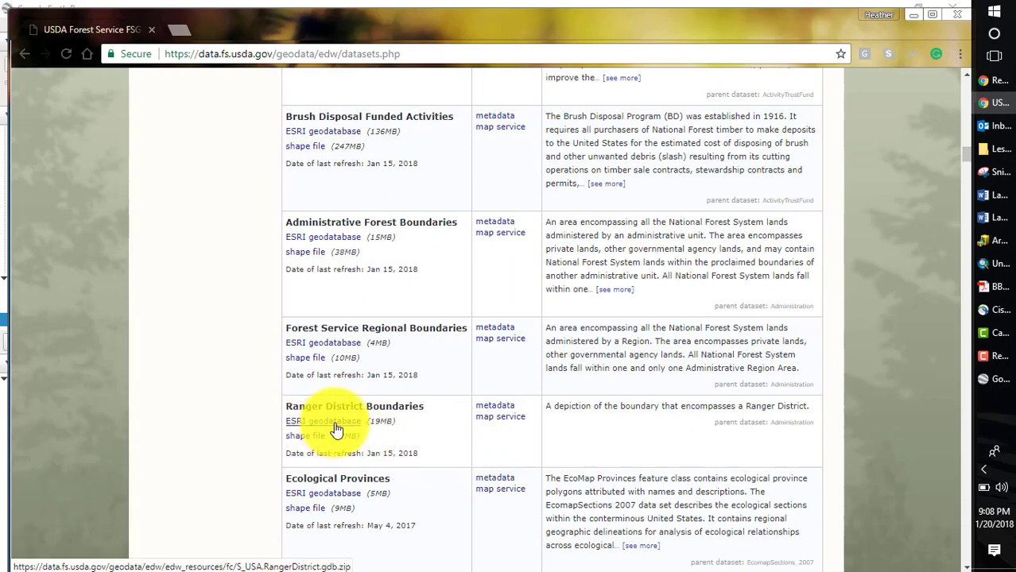
left_click(335, 429)
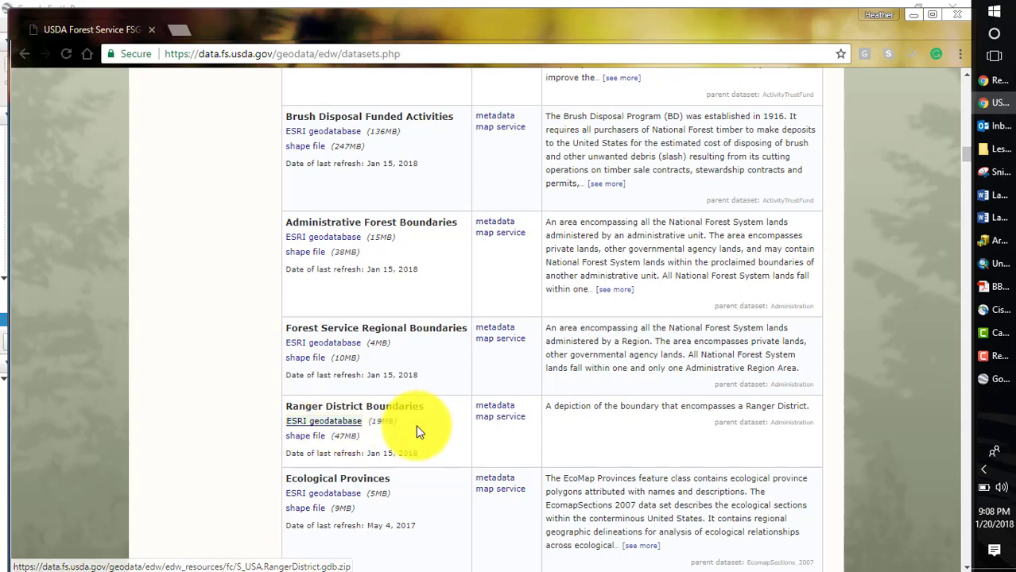
left_click(165, 557)
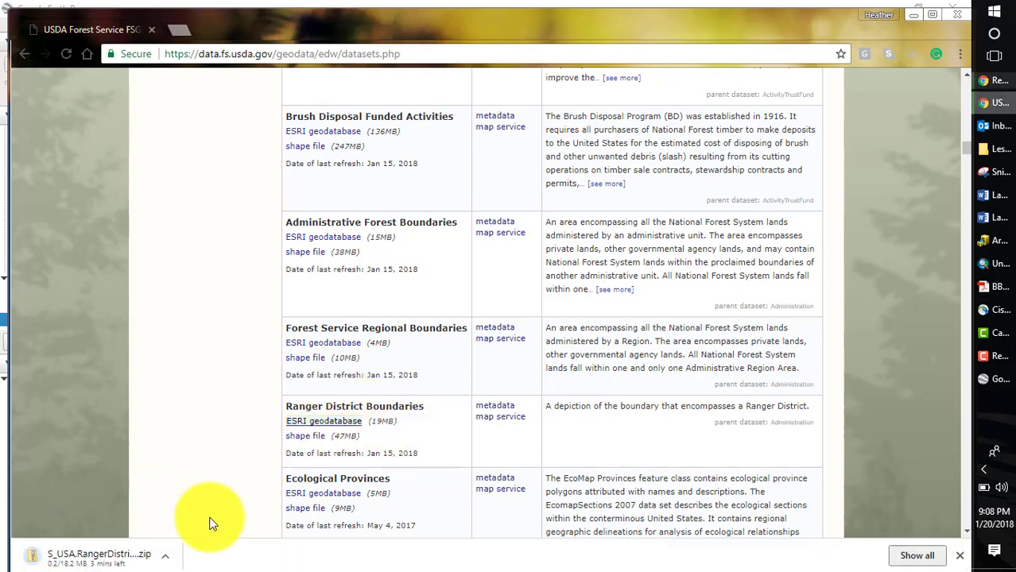
left_click(270, 508)
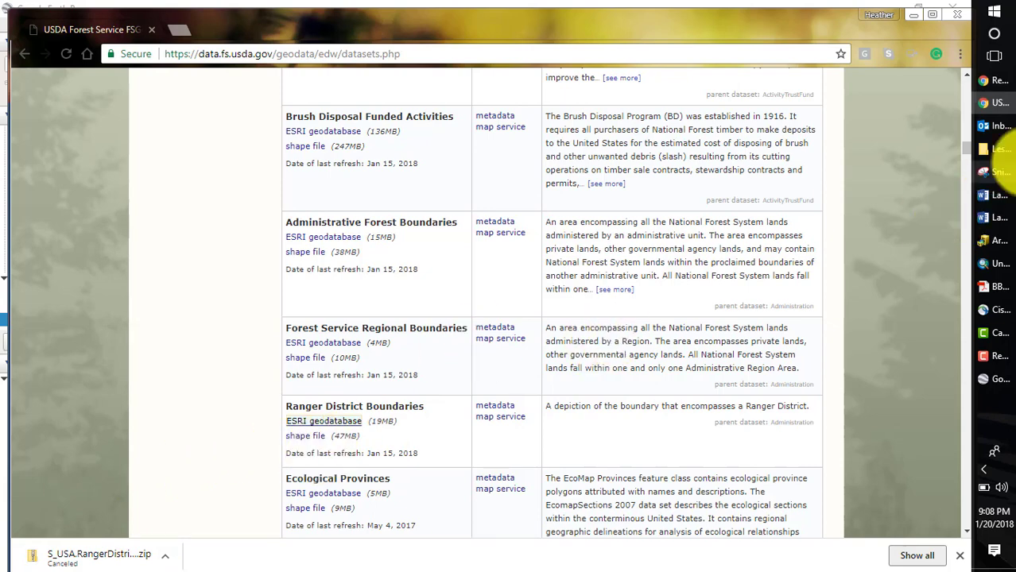
Check the Lesson_3 folder in File Explorer for the S_USA.RangerDistrict.gdb folder
left_click(1000, 153)
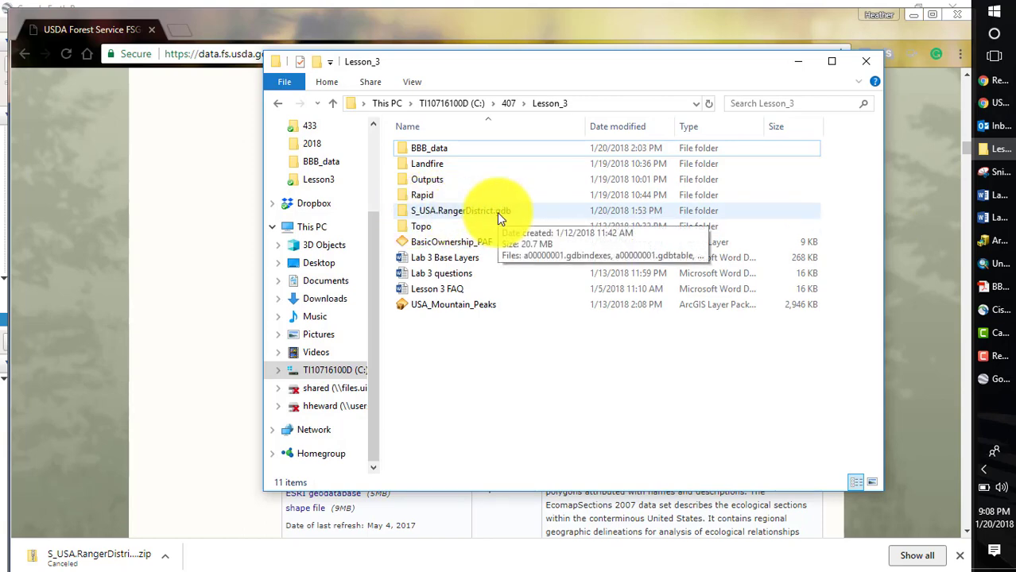
left_click(799, 62)
Search the web for "United States Shapefile" and open the Census Bureau's Cartographic Boundary Shapefiles page
double_click(423, 54)
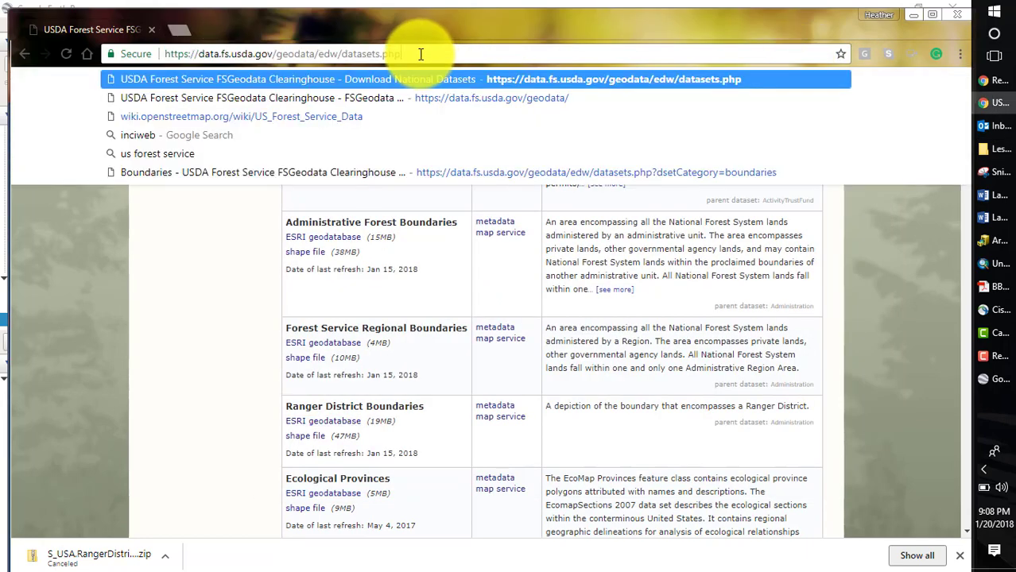
left_click_drag(420, 54, 144, 55)
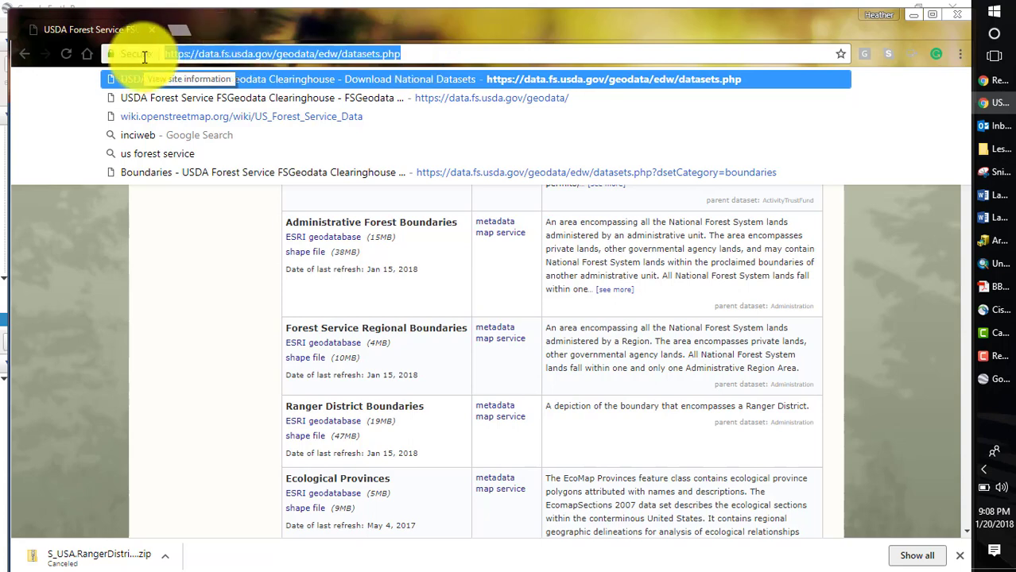
type("Uni")
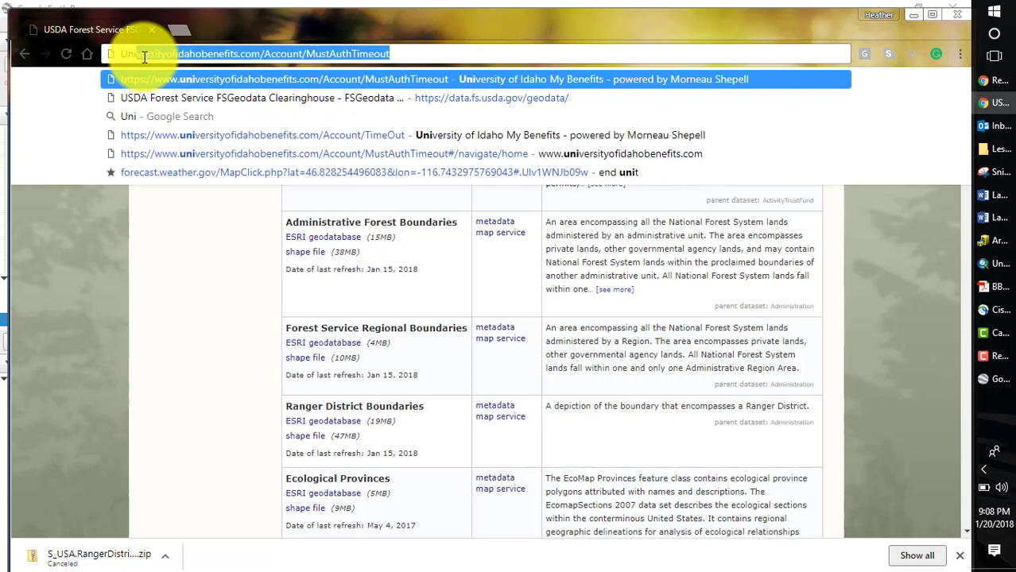
type("ted States ")
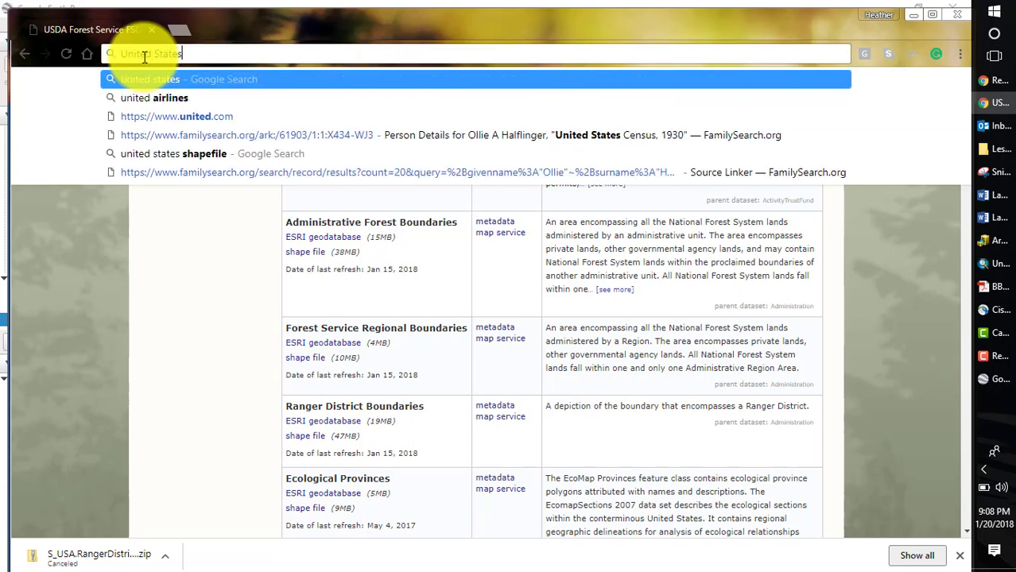
type("Shapef")
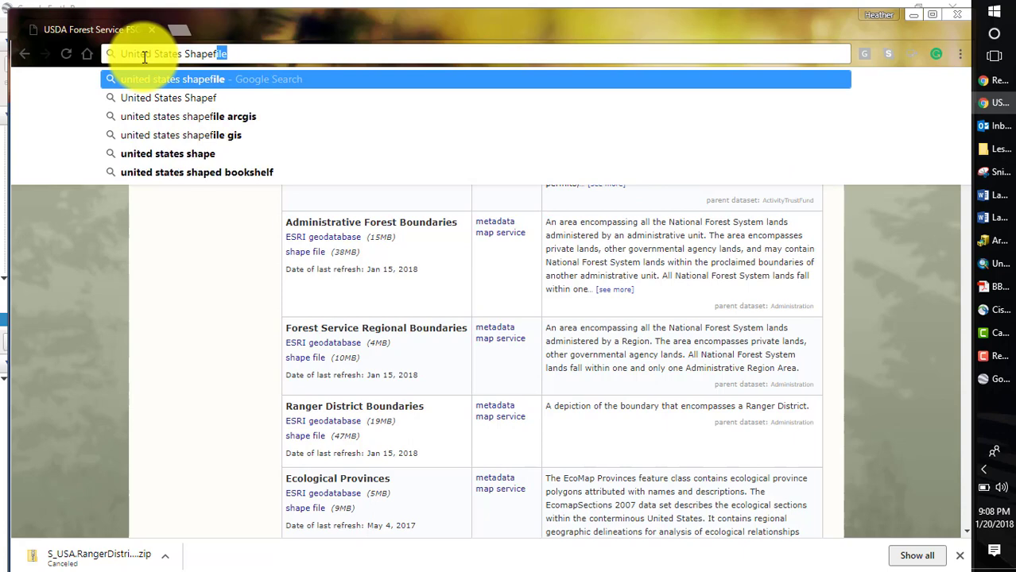
type("ile")
key("Return")
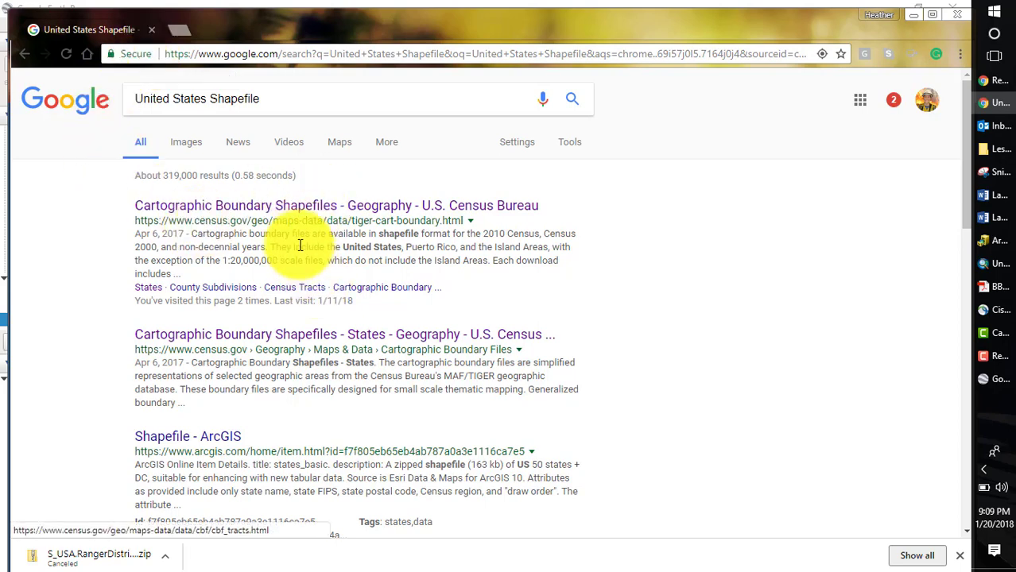
left_click(272, 212)
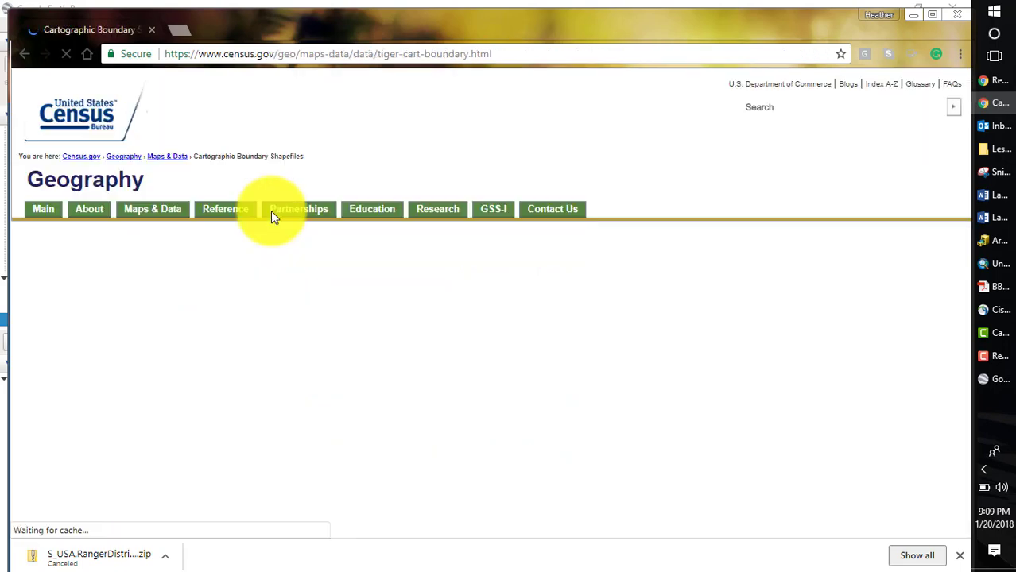
Open the nation-based State boundary files page and locate the 2016 cb_2016_us_state_20m.zip download
scroll(545, 416, "down", 1)
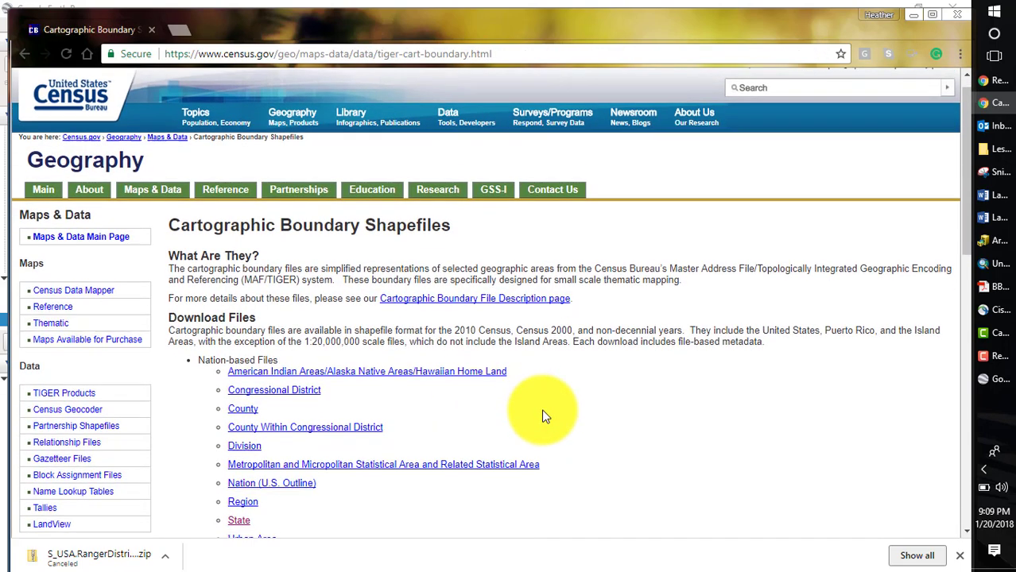
scroll(544, 416, "down", 1)
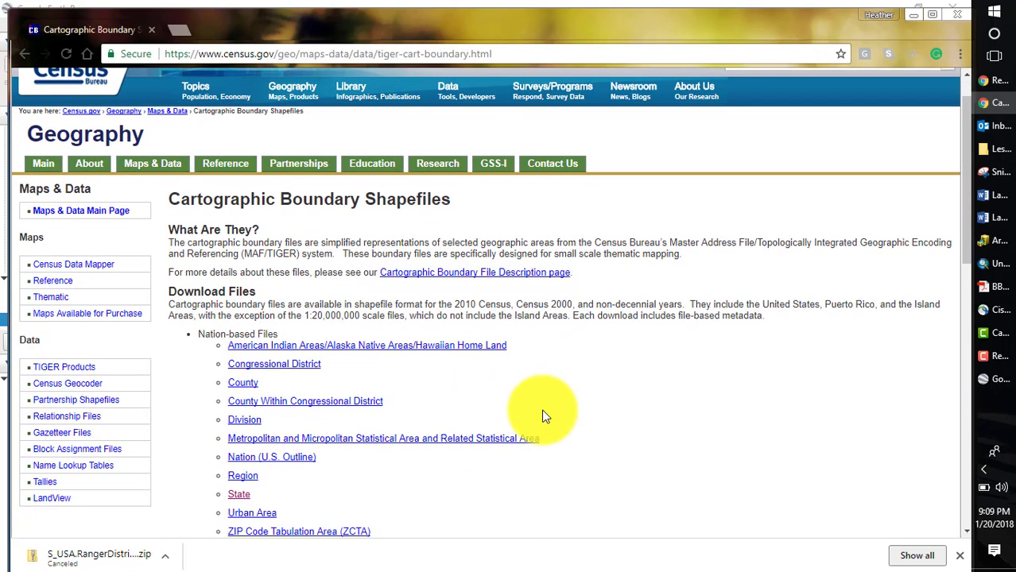
left_click(236, 500)
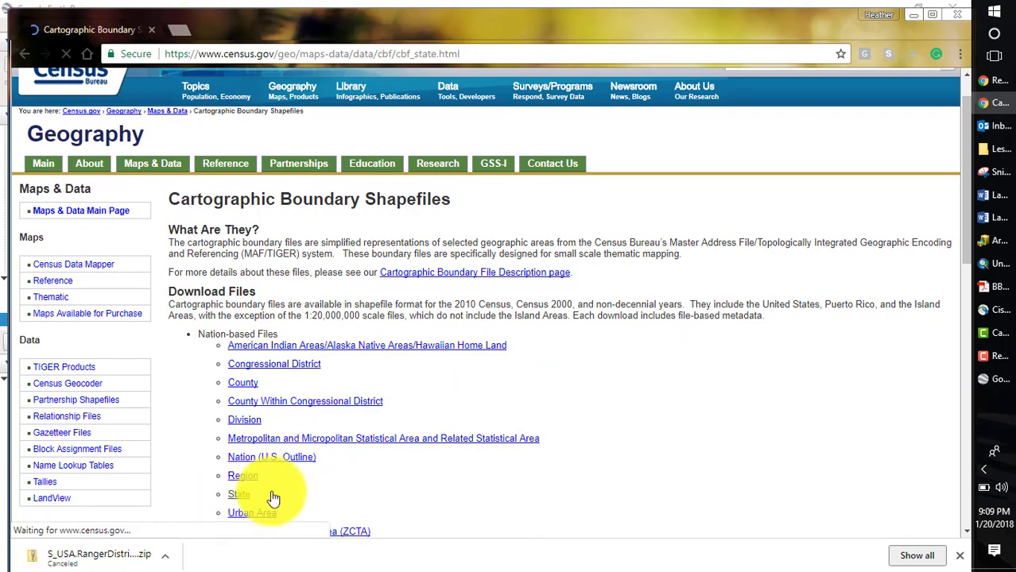
scroll(440, 487, "down", 1)
scroll(443, 493, "down", 1)
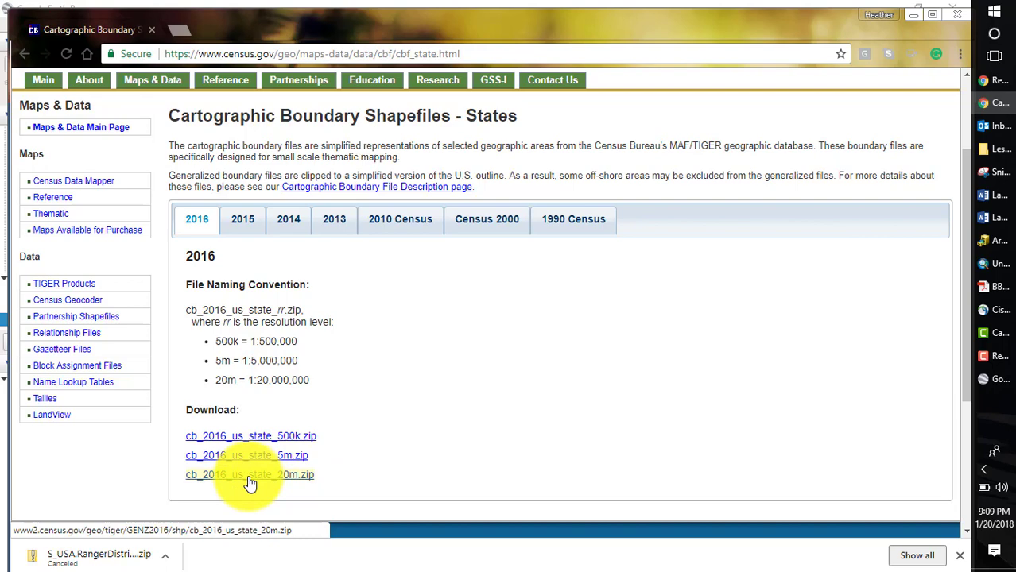
Paste the copied cb_2016_us_state_20m shapefile components into the Lesson_3 folder in File Explorer
left_click(993, 150)
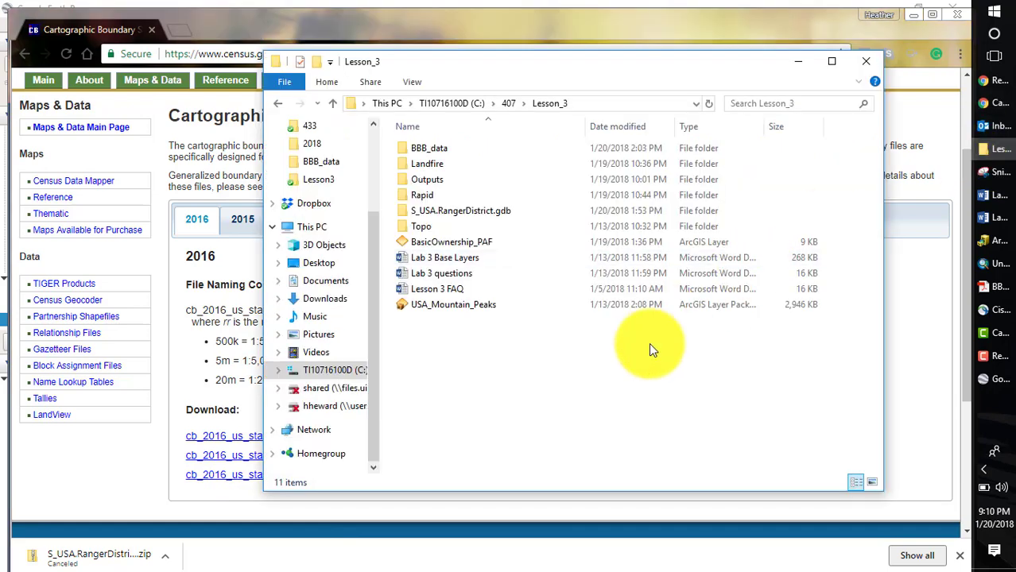
key("ctrl+v")
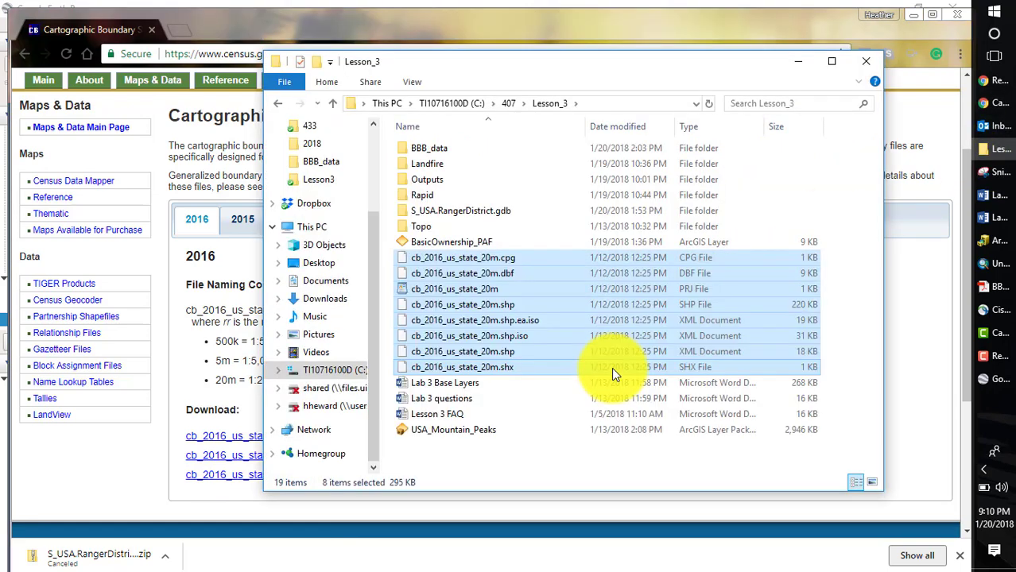
left_click(798, 69)
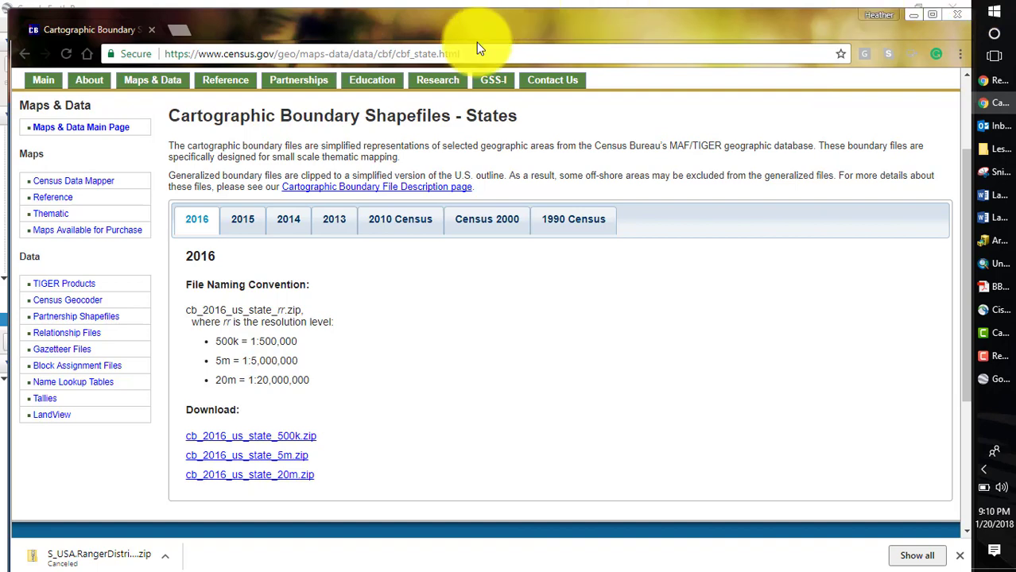
Search the web for "USA mountain peaks GIS" and open the USA Mountain Peaks layer package page on ArcGIS
left_click(458, 53)
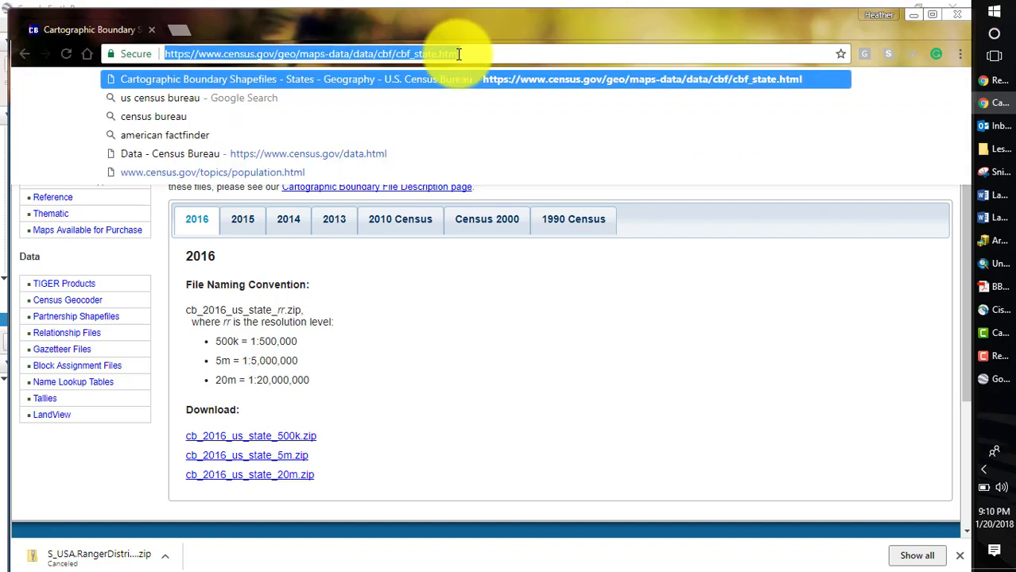
type("USA ")
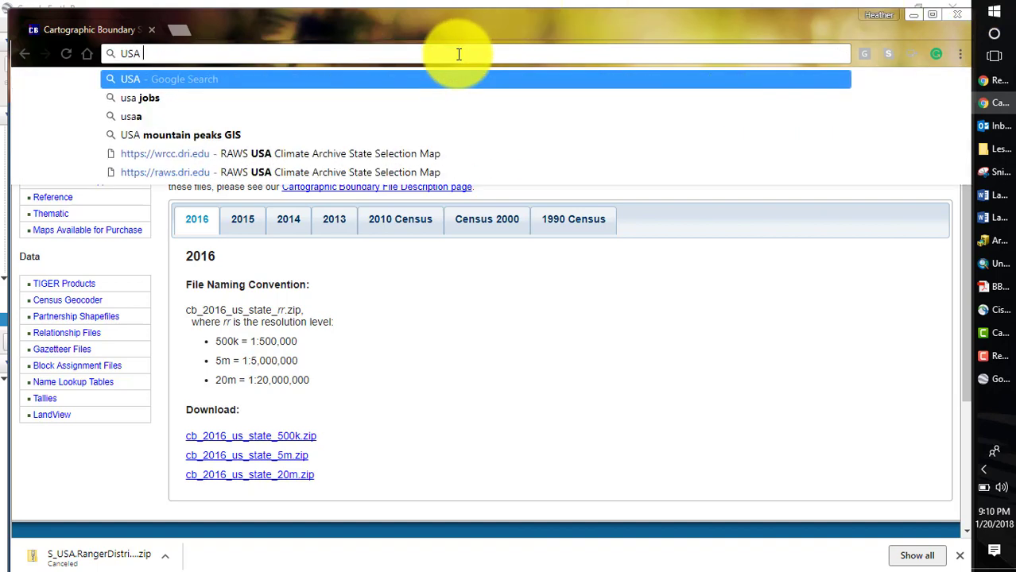
type("moun")
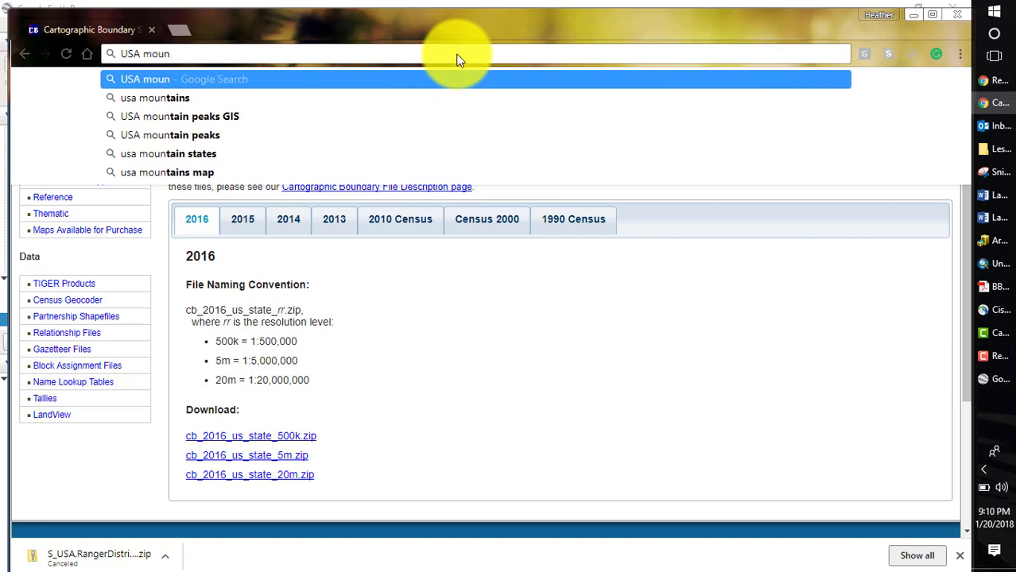
left_click(233, 119)
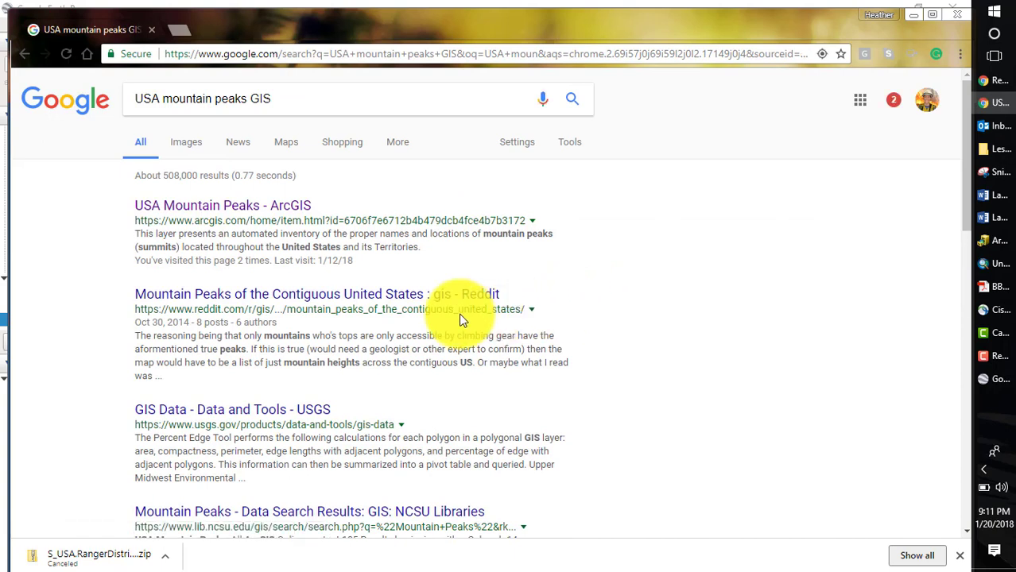
left_click(229, 217)
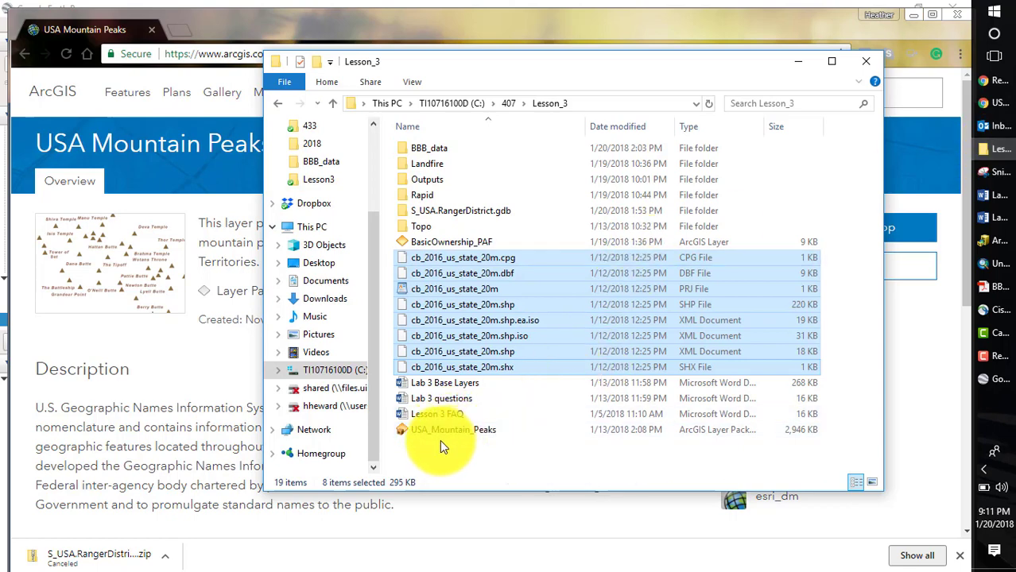
left_click(182, 375)
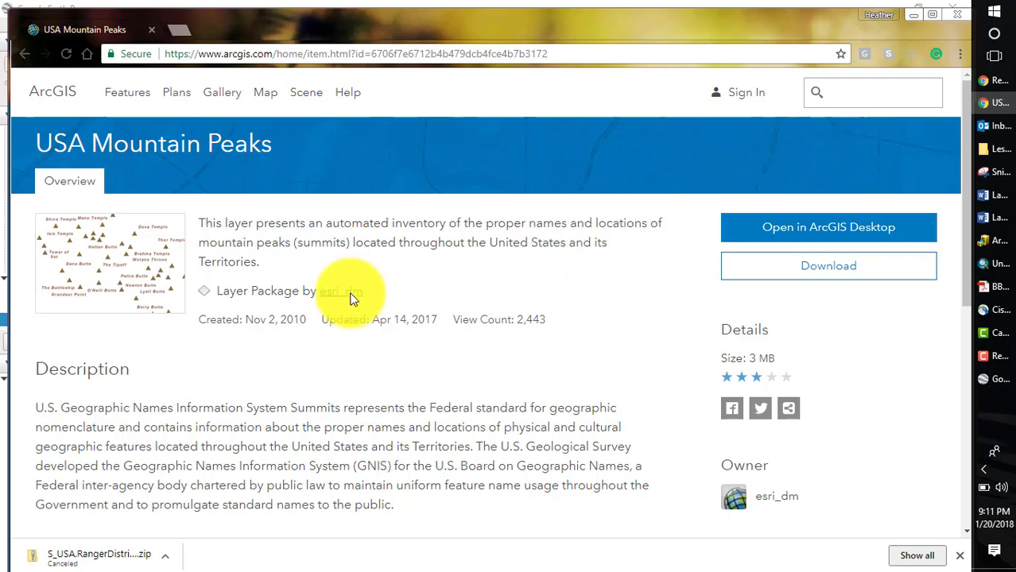
Go to the INSIDE Idaho geospatial data site and open its Topographic Maps application
left_click(289, 57)
type("Insi")
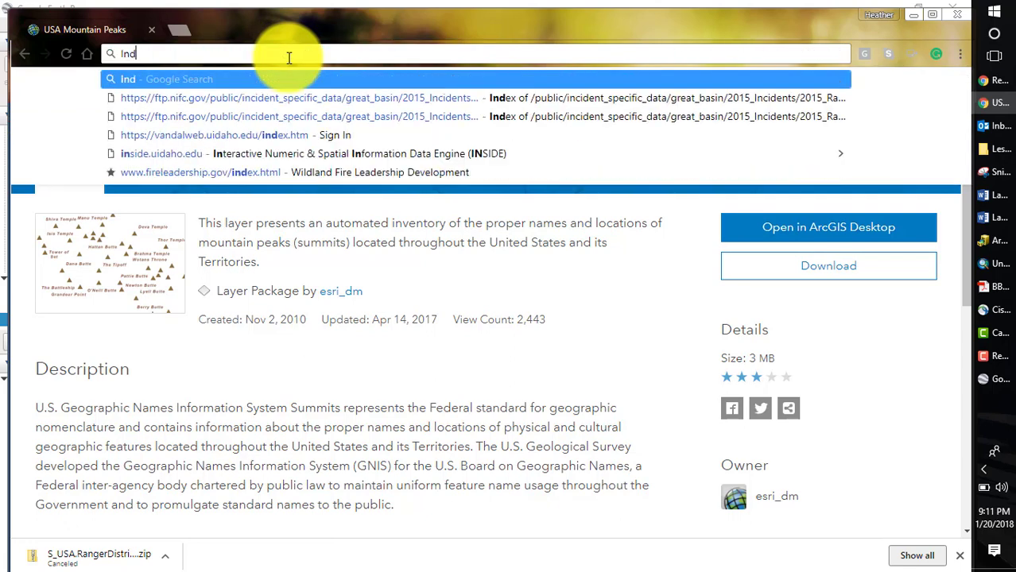
key("Return")
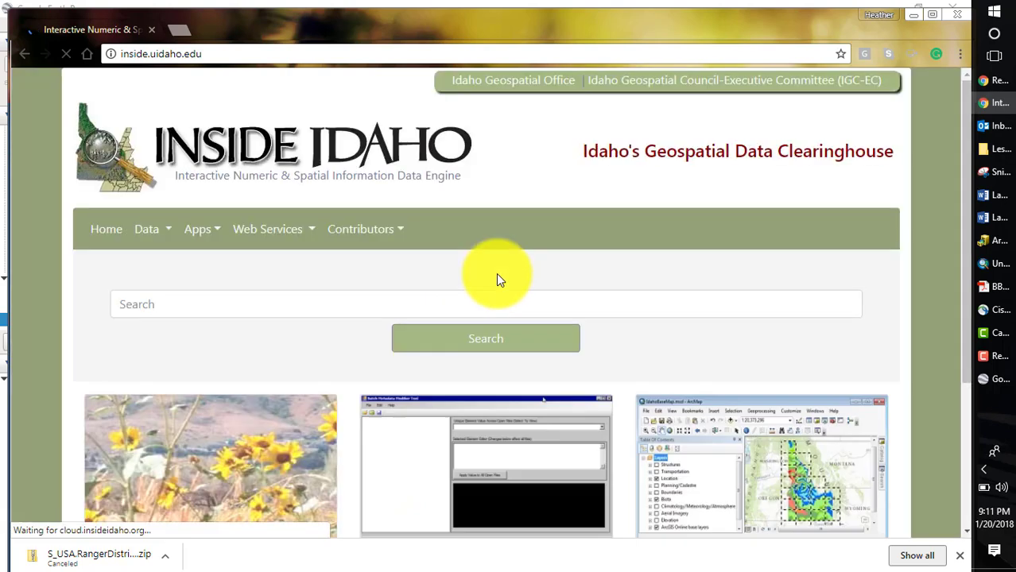
left_click(164, 236)
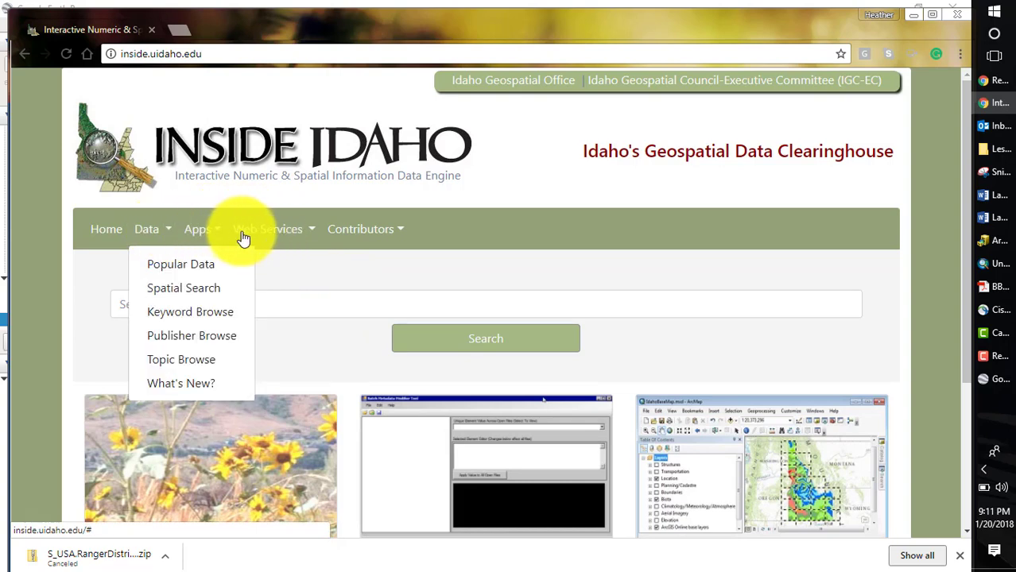
left_click(206, 235)
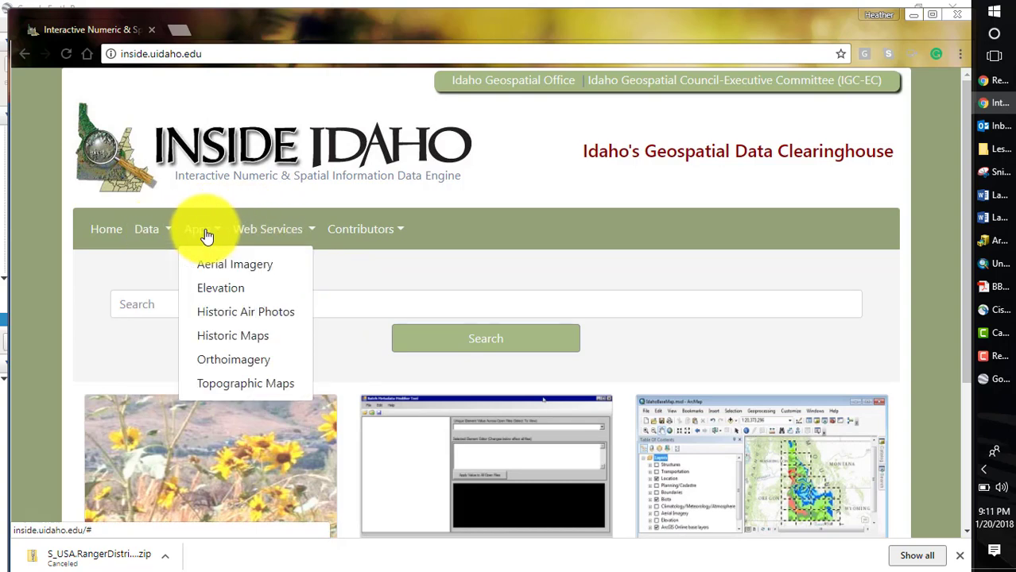
left_click(249, 385)
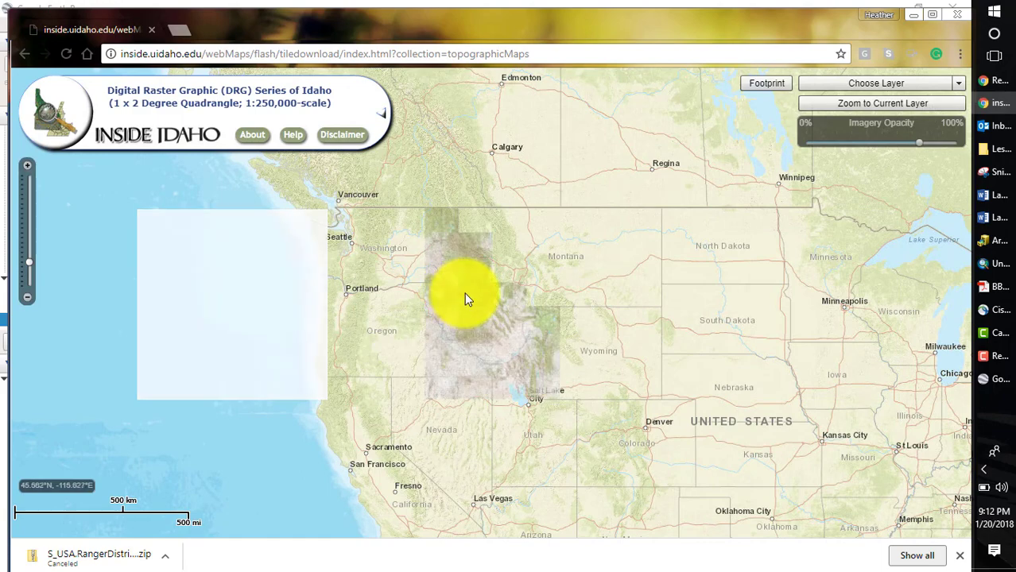
Display the DRG 24K Idaho layer over the McCall area in the topographic map viewer
double_click(462, 292)
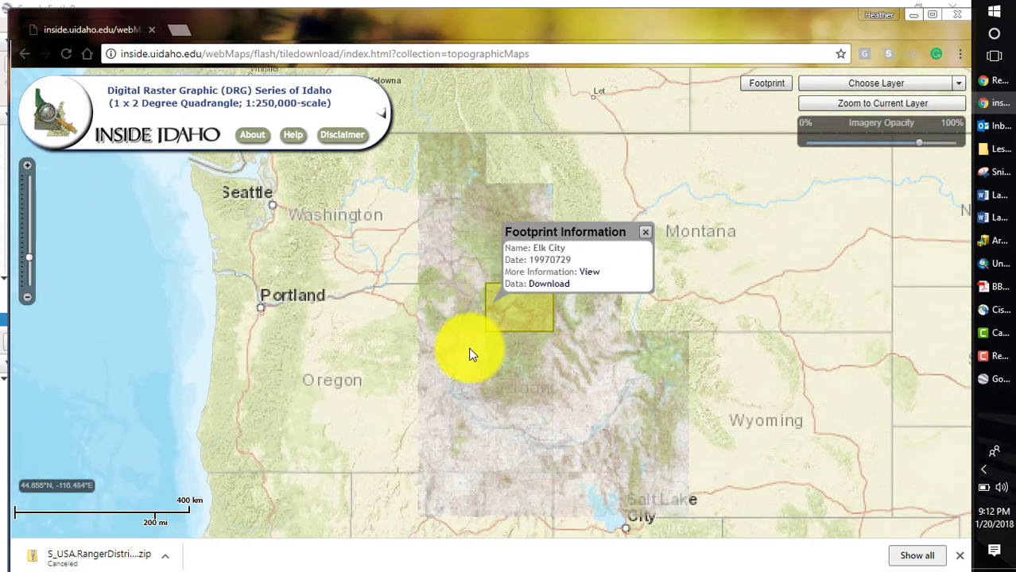
double_click(471, 350)
left_click(497, 306)
double_click(520, 210)
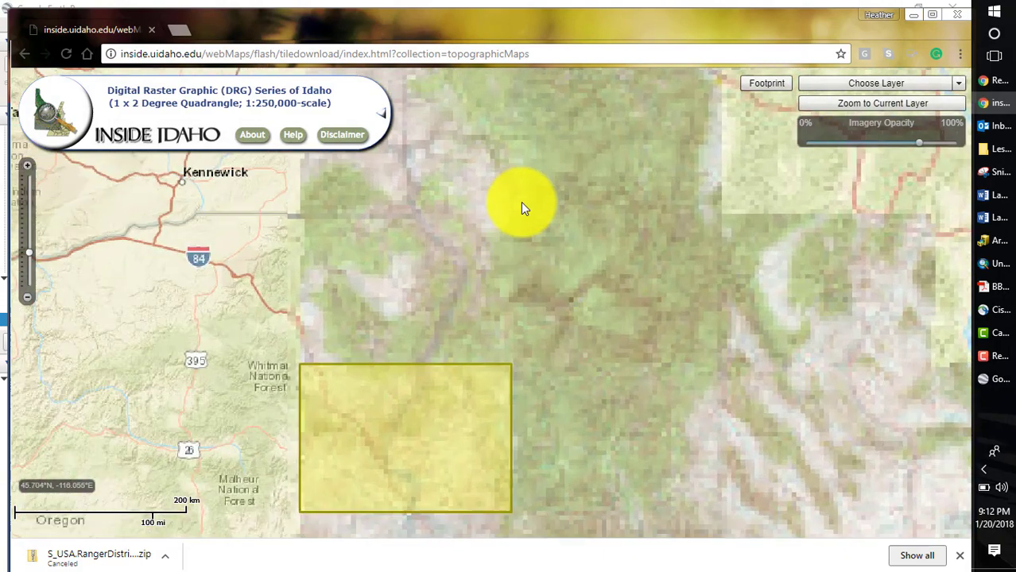
double_click(521, 208)
left_click(565, 387)
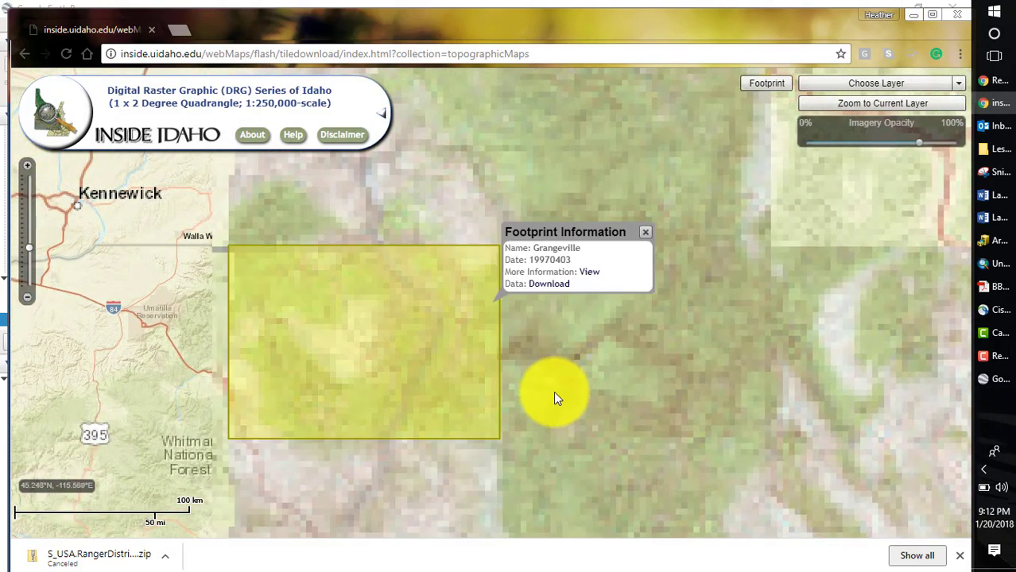
double_click(553, 409)
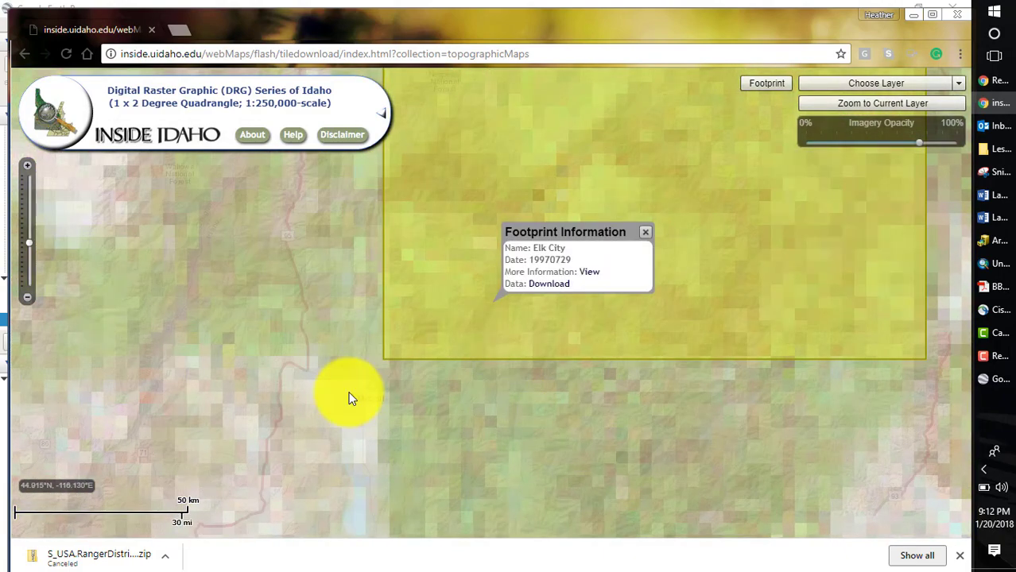
double_click(351, 400)
left_click(453, 388)
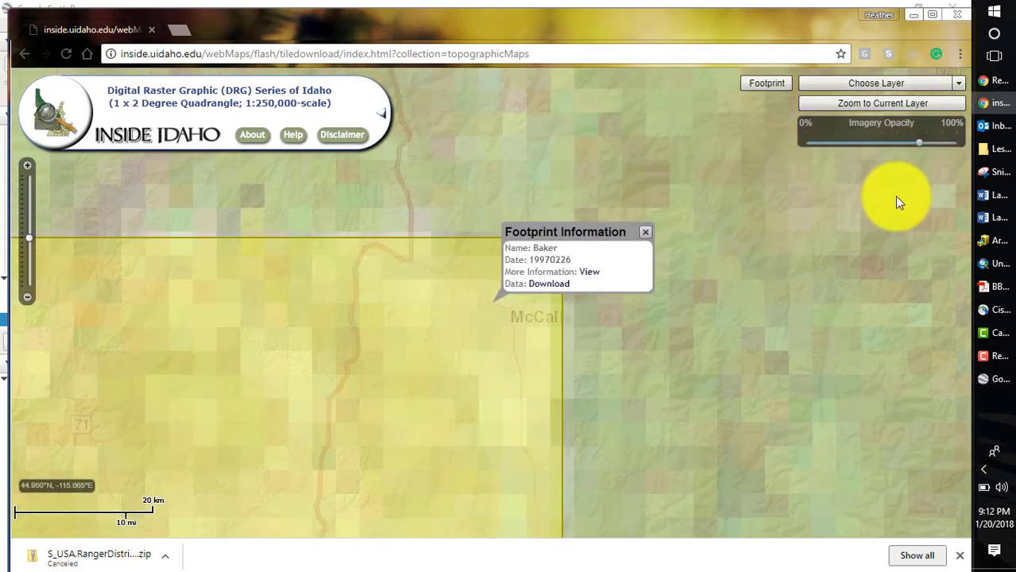
left_click(959, 82)
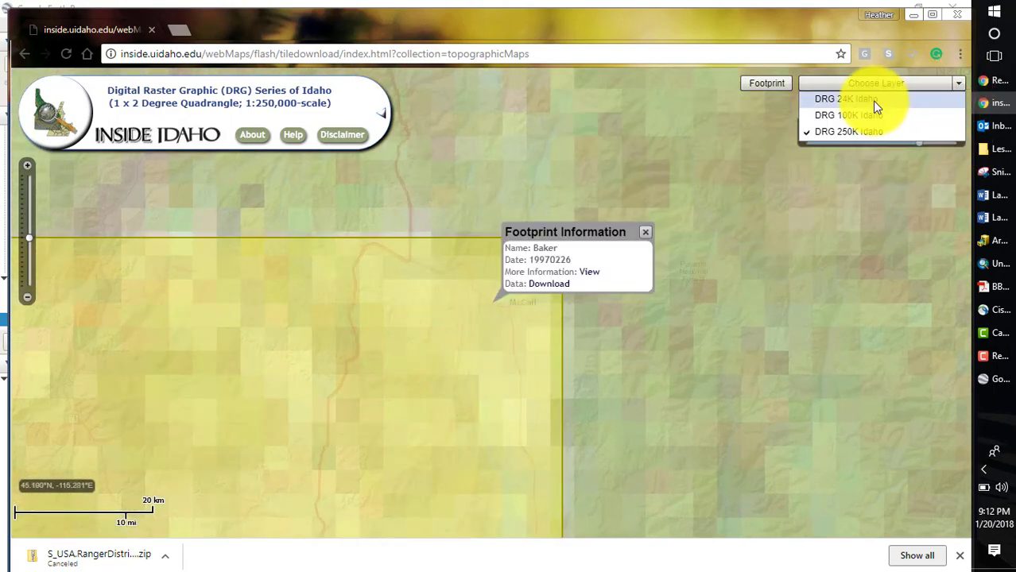
left_click(874, 102)
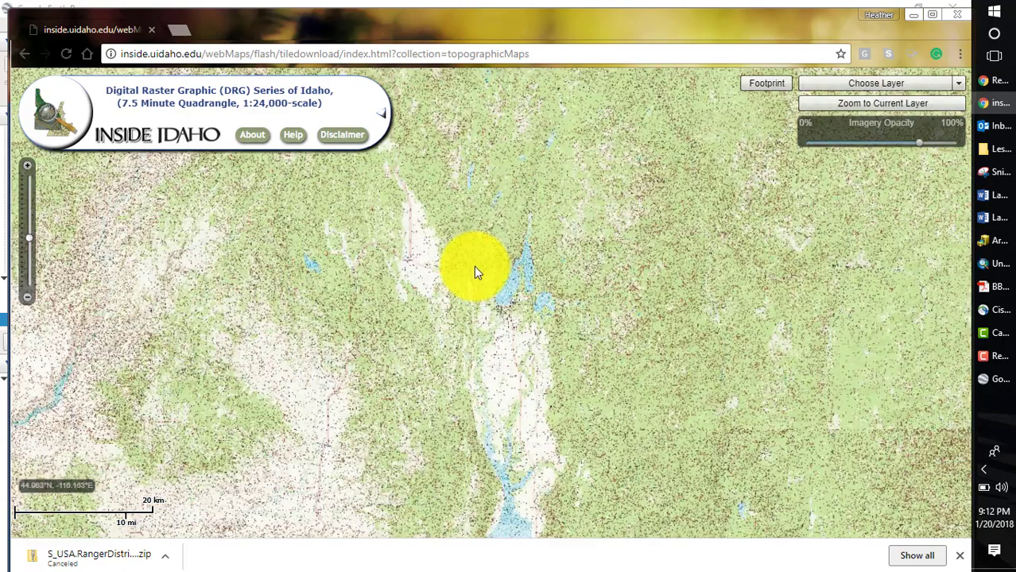
Inspect the footprint information of the 24K quadrangles around McCall, including Granite Lake, Brundage Mountain, Box Lake and Meadows
double_click(461, 258)
left_click(511, 293)
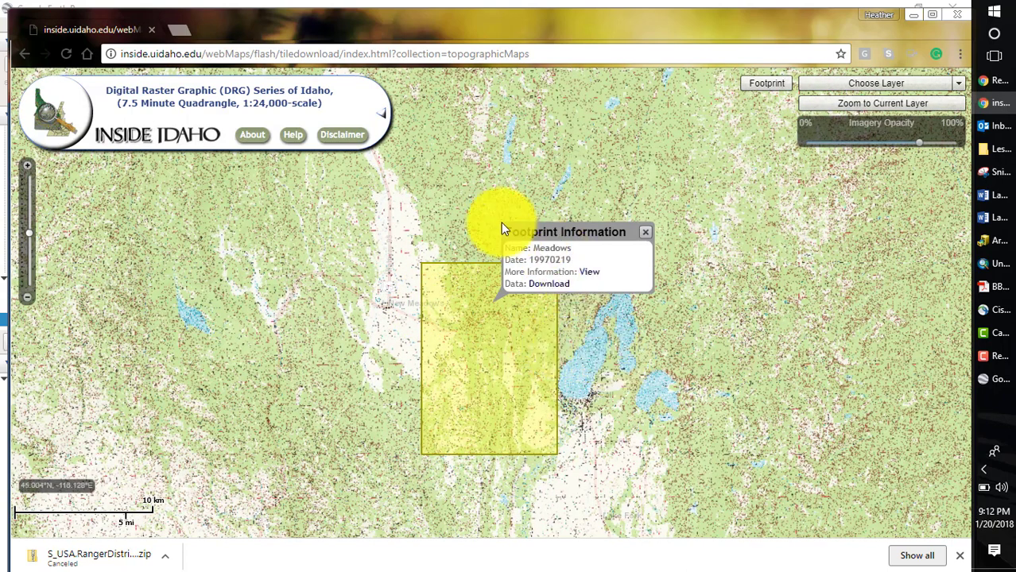
scroll(433, 218, "down", 1)
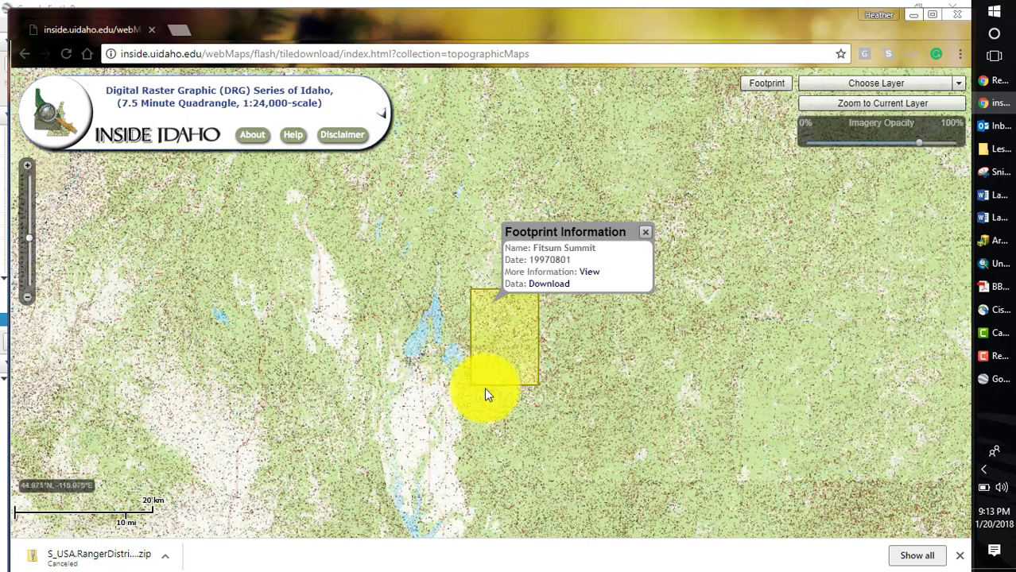
left_click(415, 245)
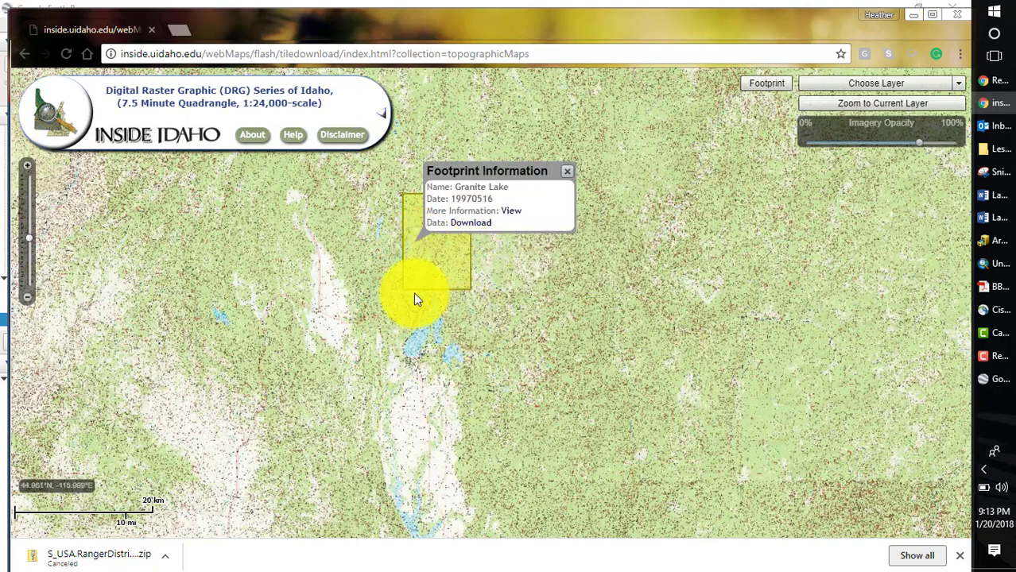
left_click(365, 261)
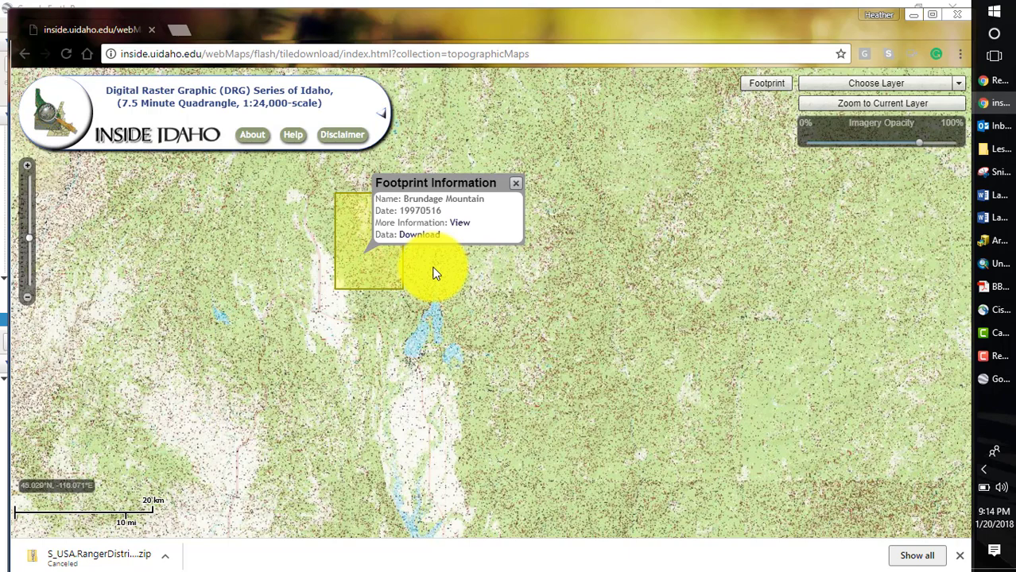
left_click(438, 274)
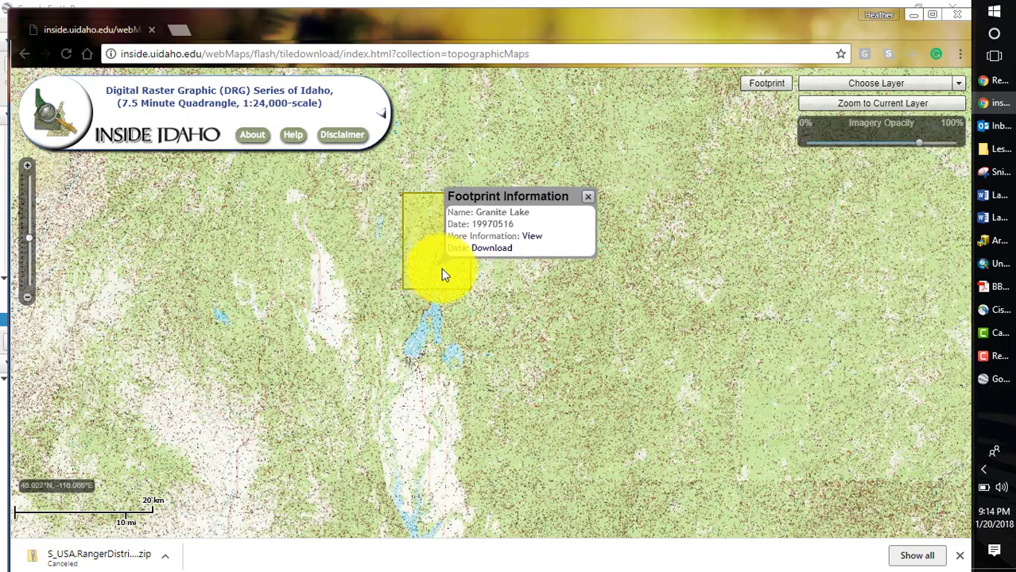
left_click(522, 276)
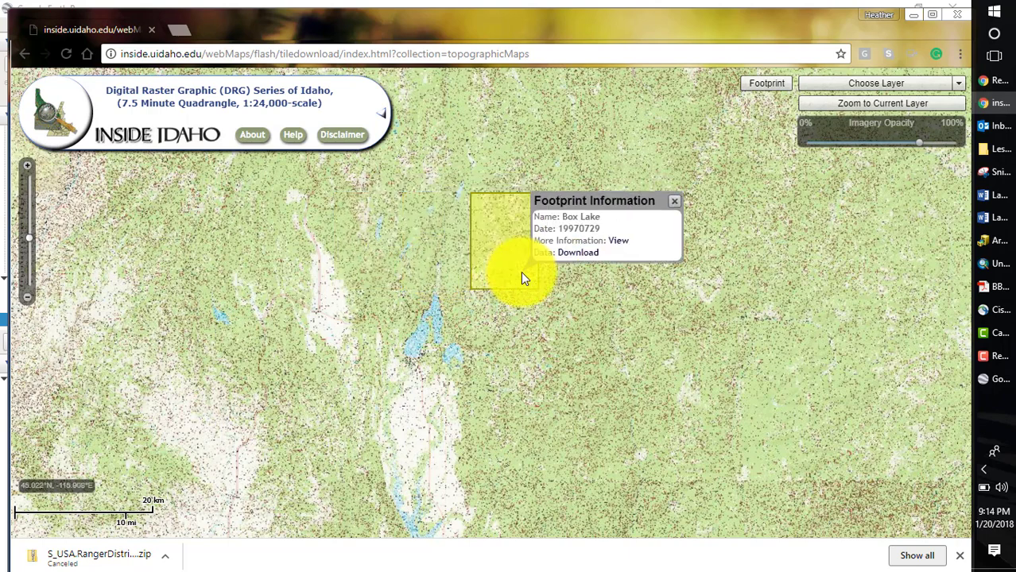
left_click(361, 355)
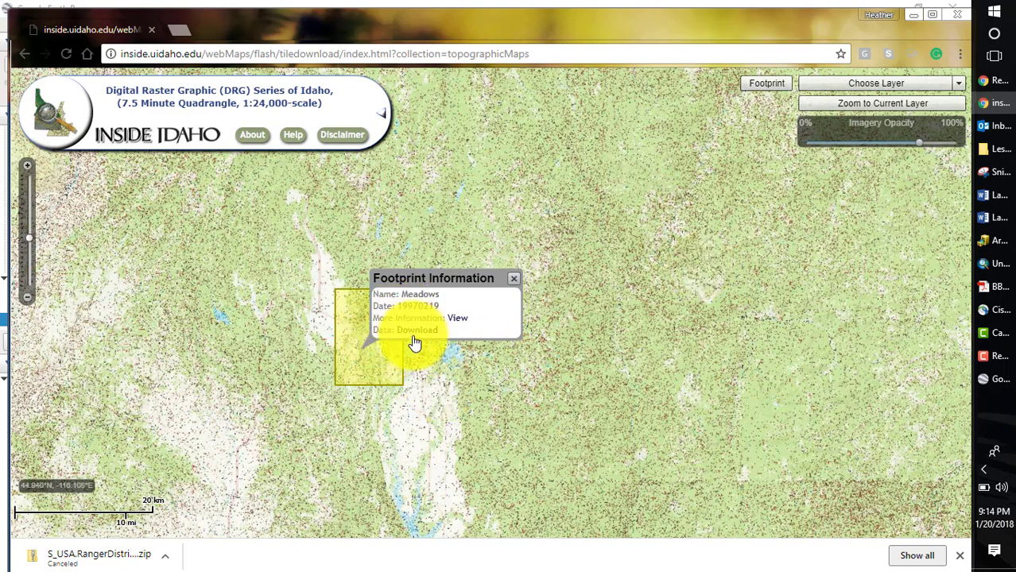
Check the Topo folder within Lesson_3 in File Explorer and view the Lake Fork and Paddy Flat quadrangle footprints in the map viewer
left_click(996, 151)
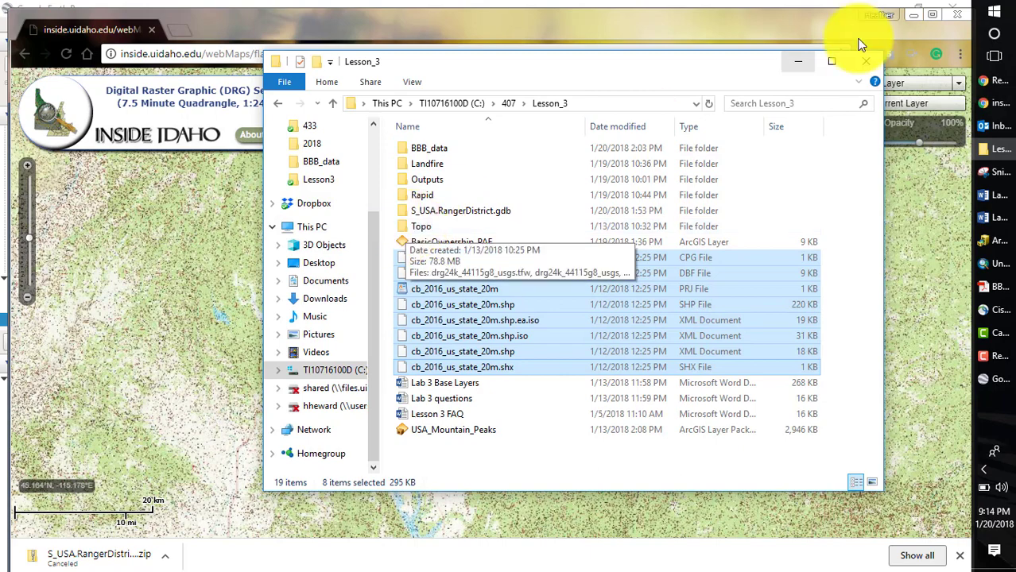
left_click(798, 62)
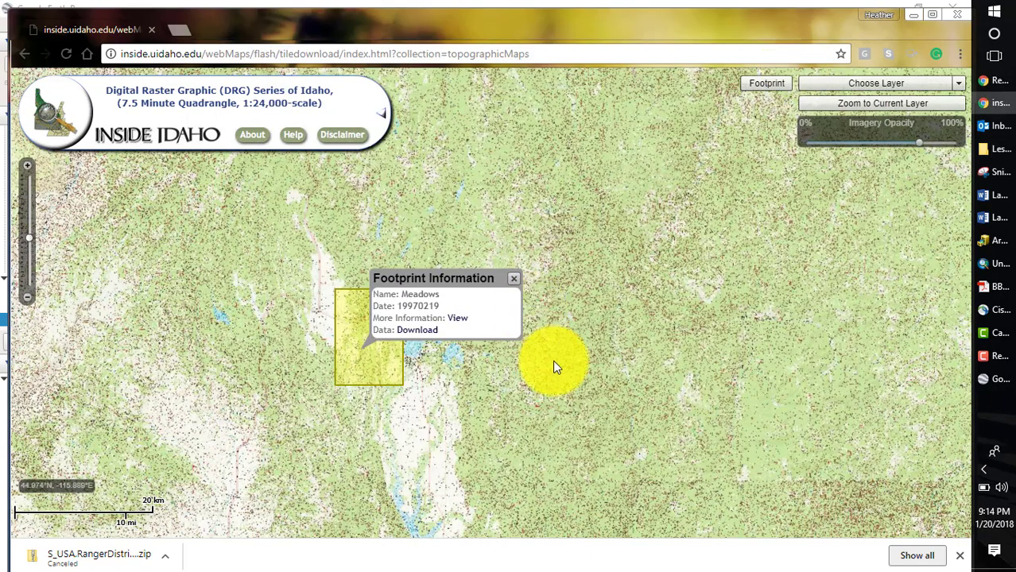
left_click(363, 413)
left_click(437, 430)
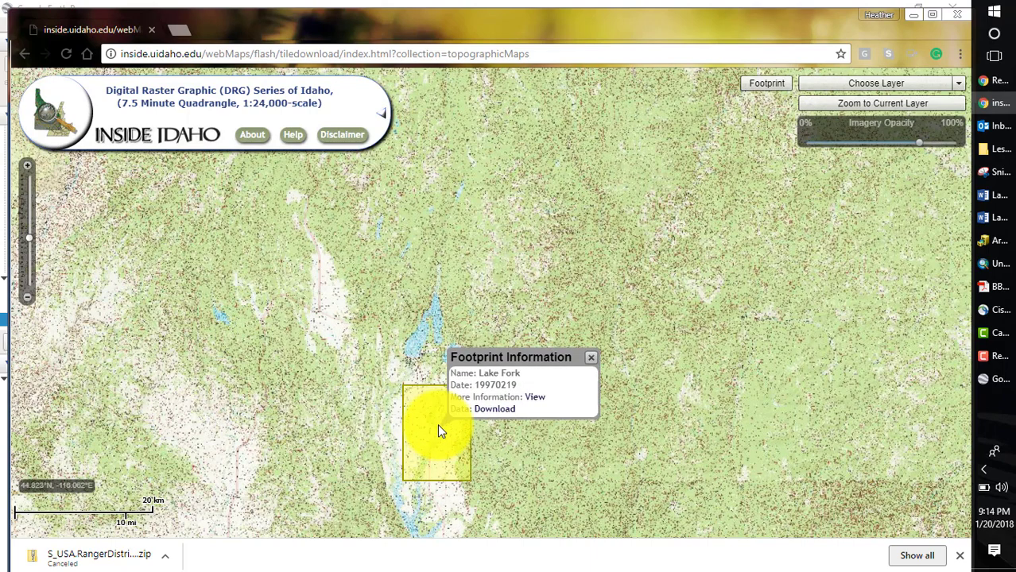
left_click(521, 444)
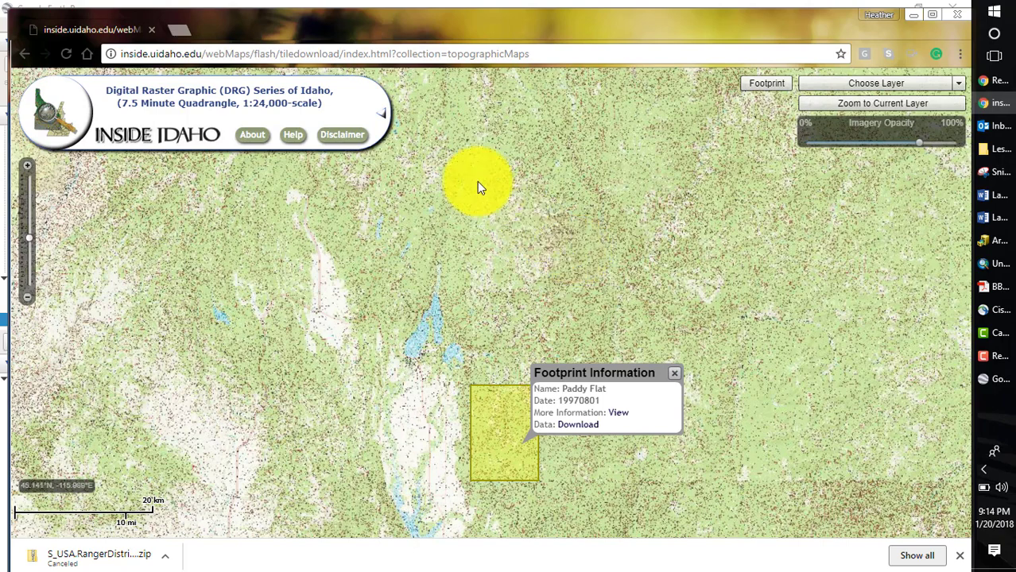
Search the web for "nift.ftp" and open the Incident Specific Data folder on the NIFC FTP Server site
left_click(344, 54)
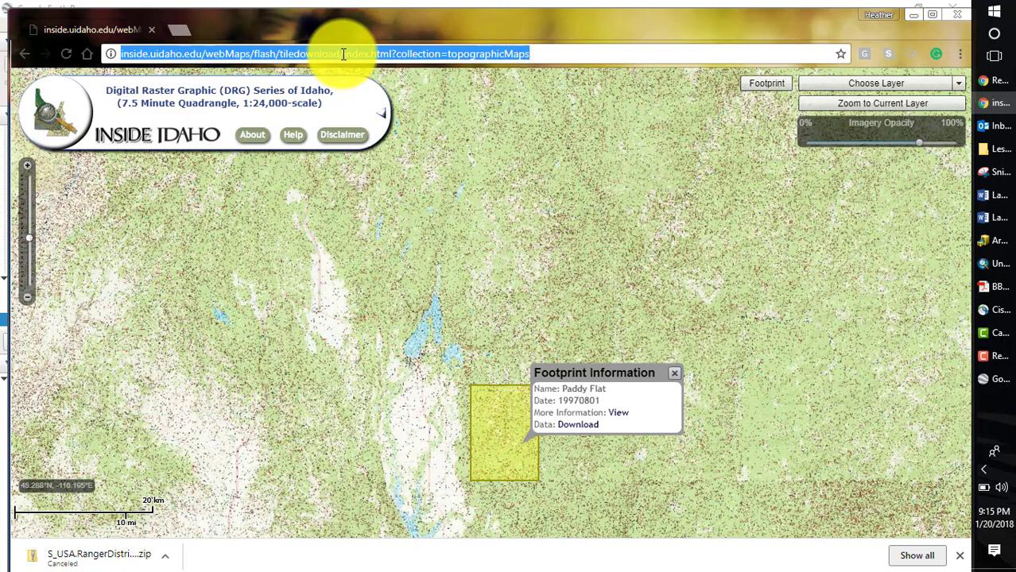
type("nift.")
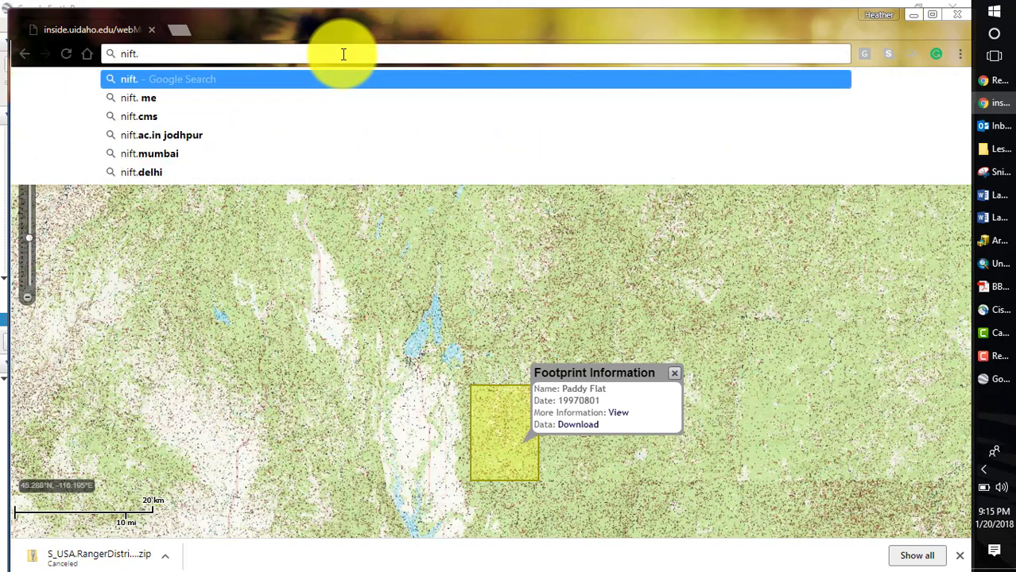
type("ftp")
key("Escape")
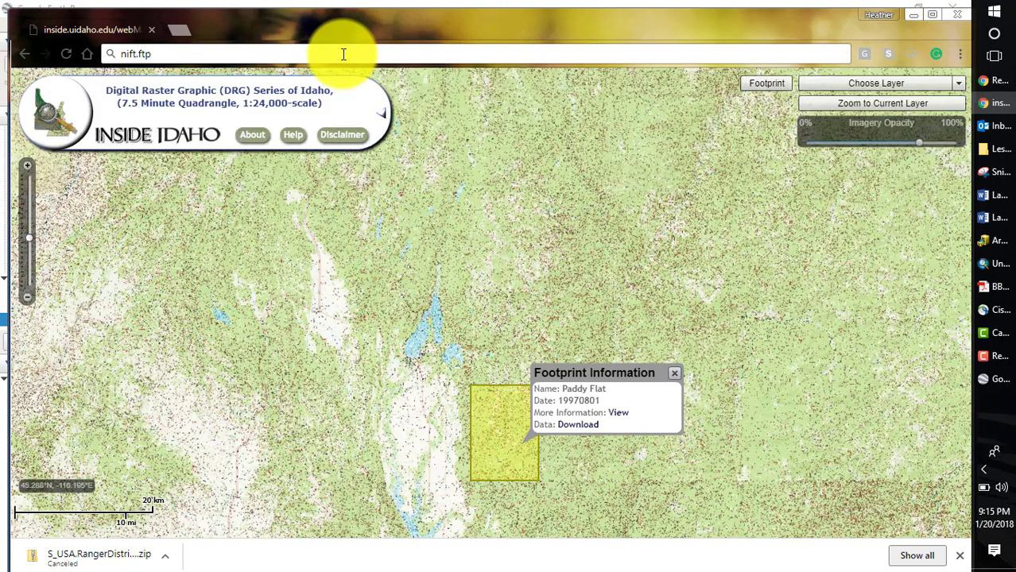
key("Return")
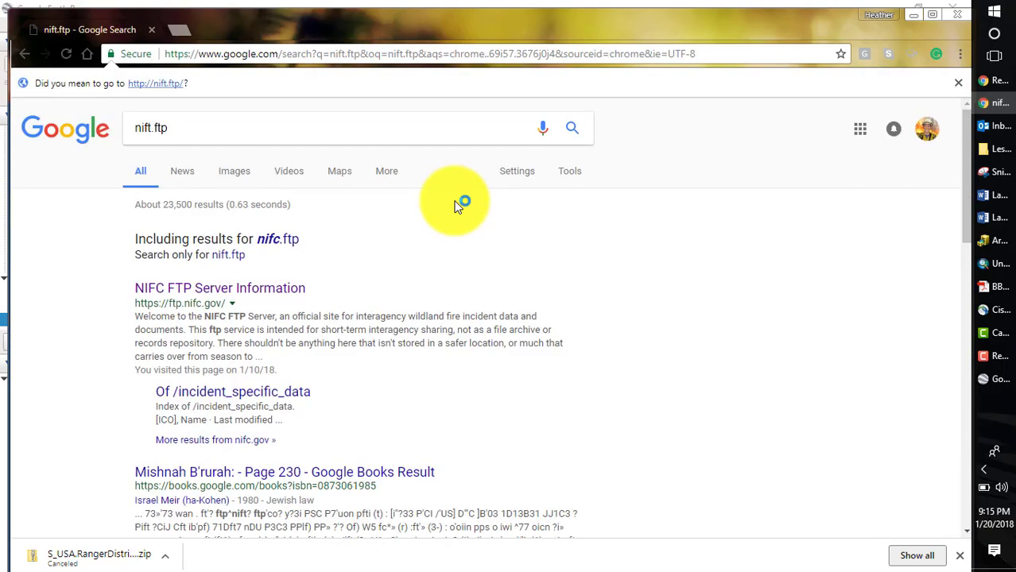
left_click(244, 298)
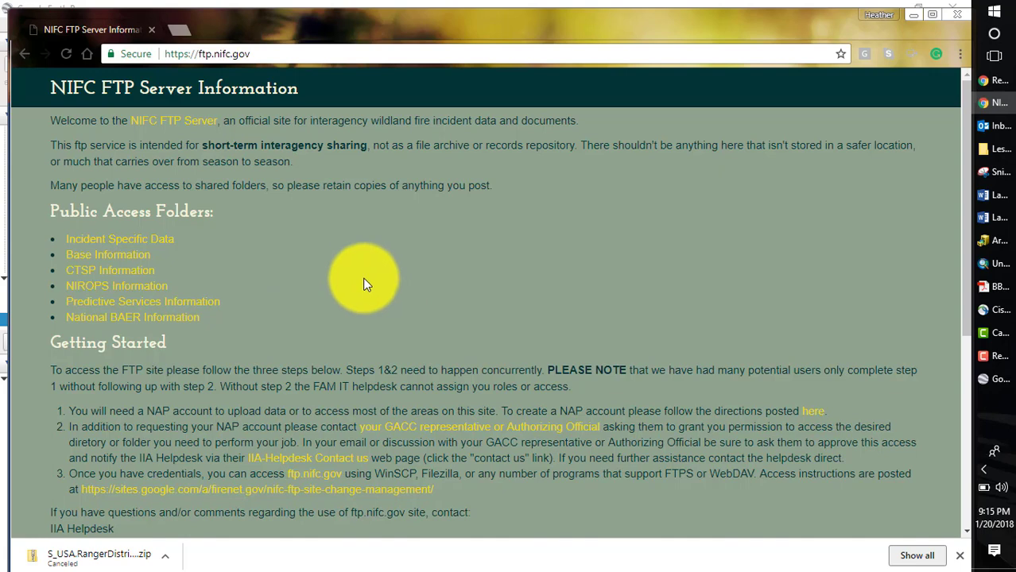
left_click(121, 242)
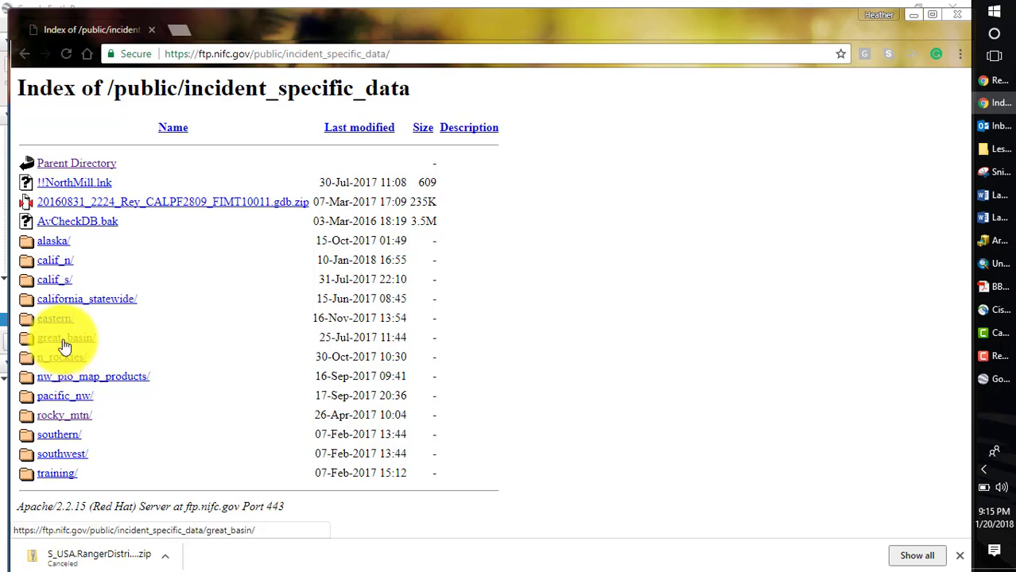
Open the 20150816 data folder of the 2015_Rapid incident under great_basin, 2015_Incidents, within its GIS Data directory
left_click(62, 339)
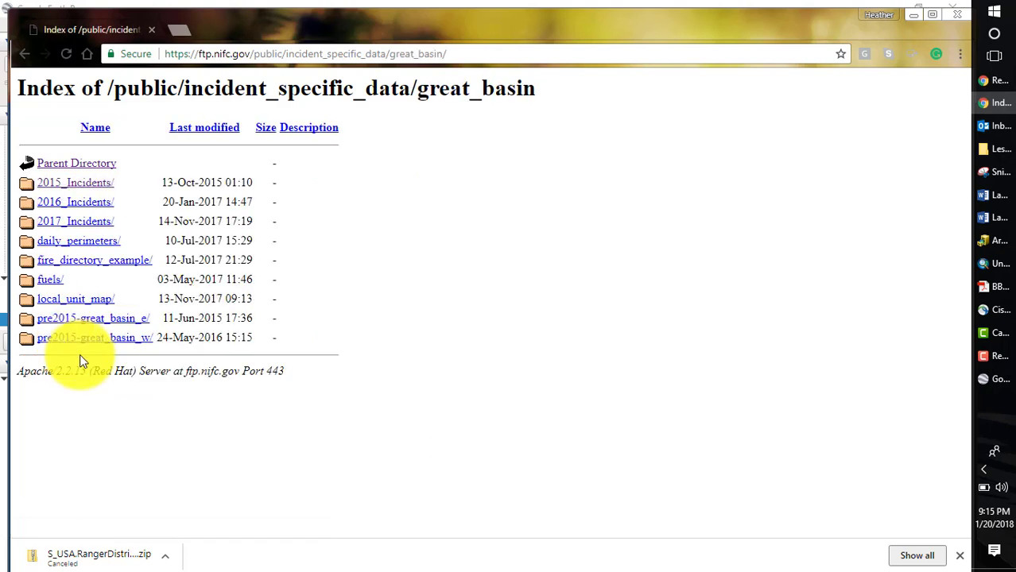
left_click(66, 184)
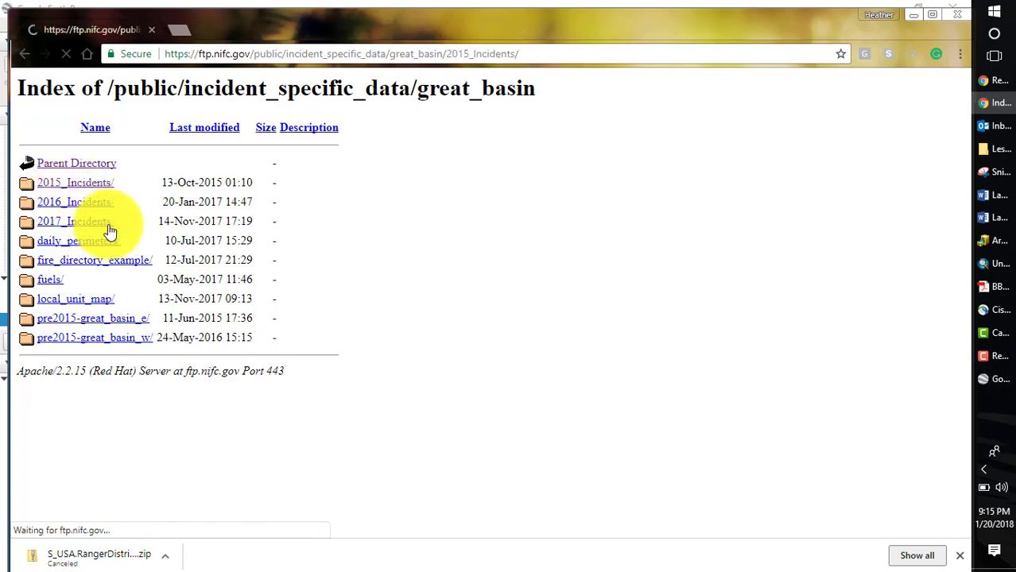
left_click(69, 342)
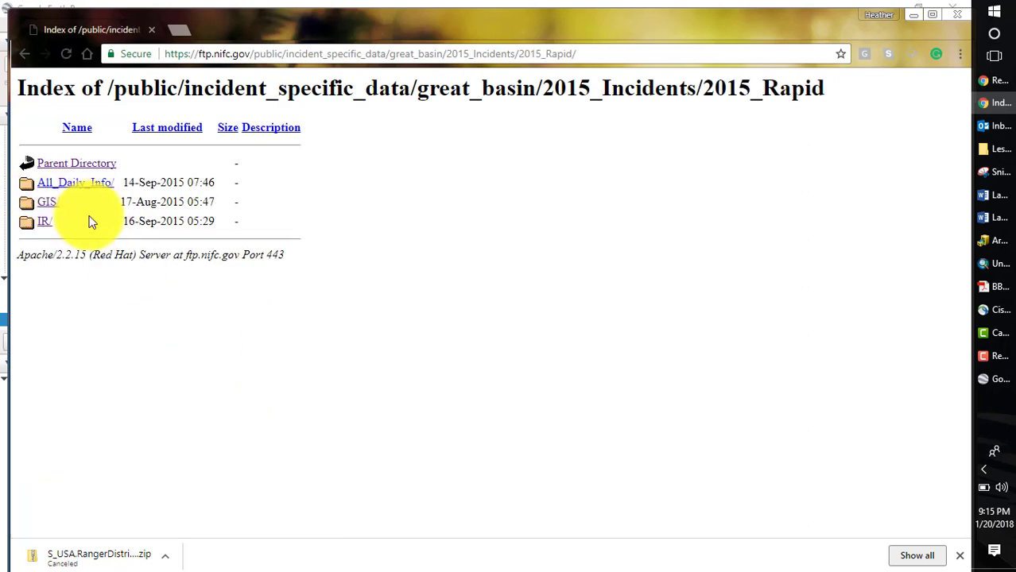
left_click(45, 204)
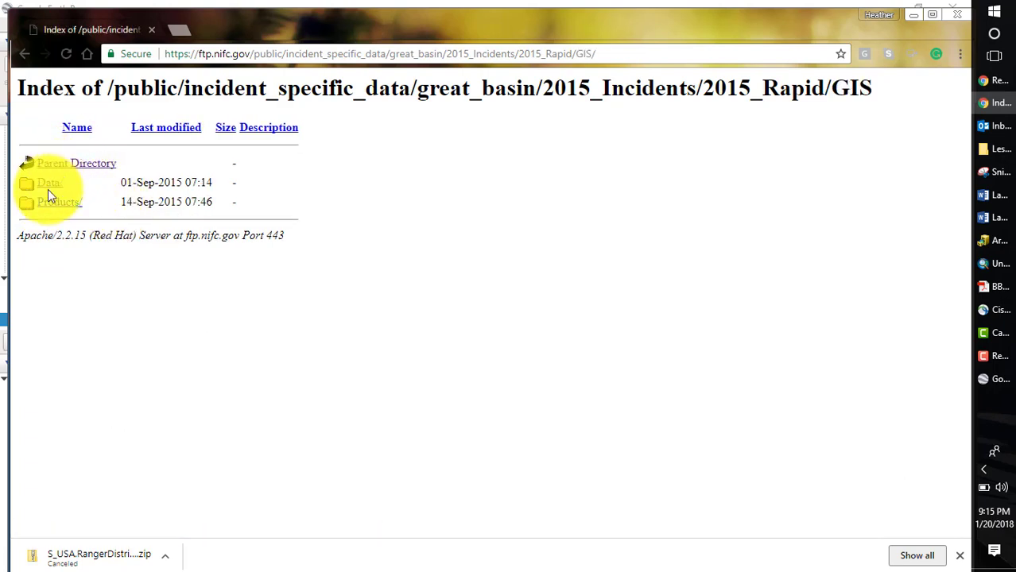
left_click(48, 188)
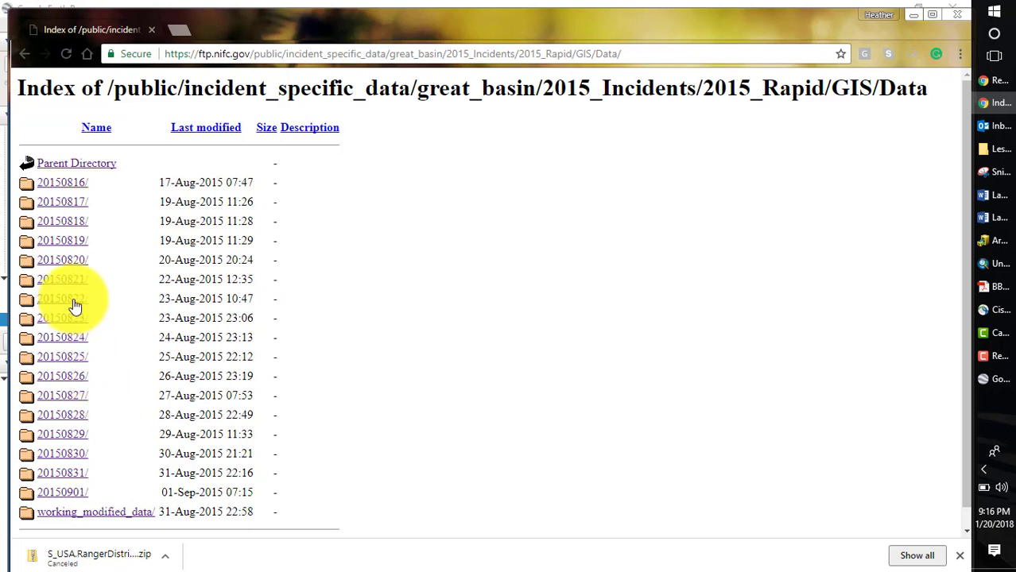
left_click(60, 189)
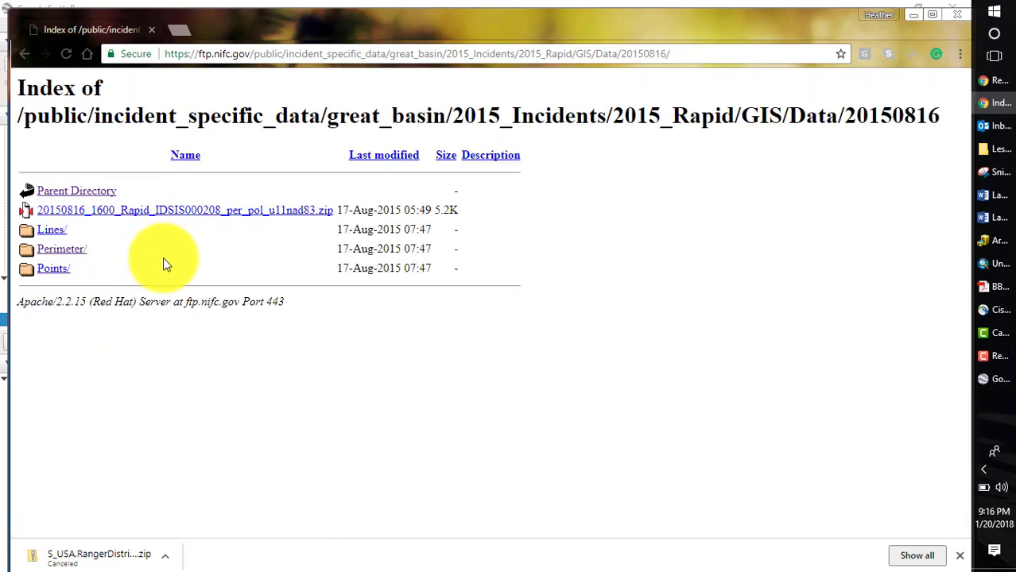
Download 20150816_1600_Rapid_IDSIS000208_per_pol_u11nad83.zip, view its contents and check the Lesson_3 folder
left_click(208, 213)
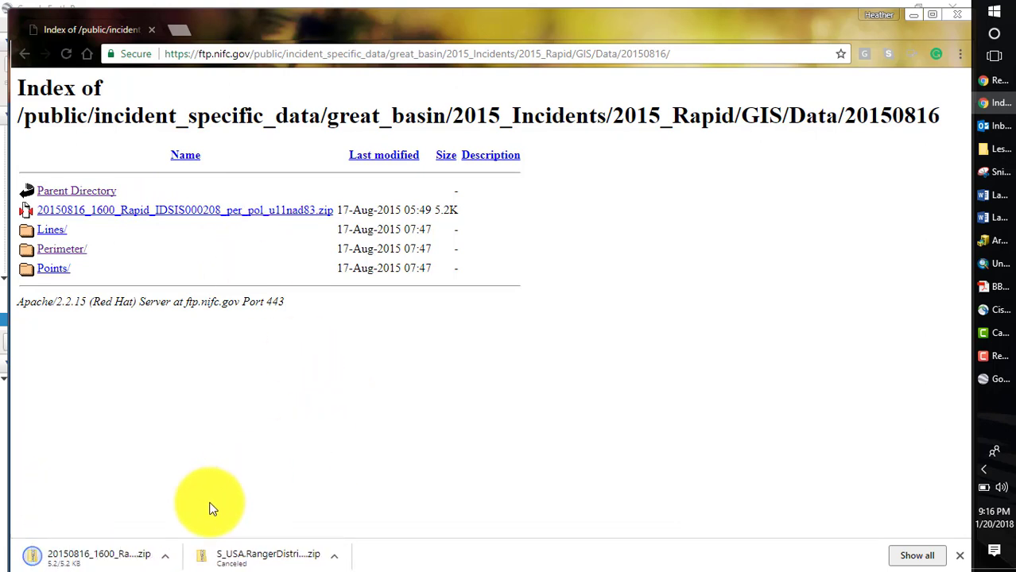
left_click(97, 555)
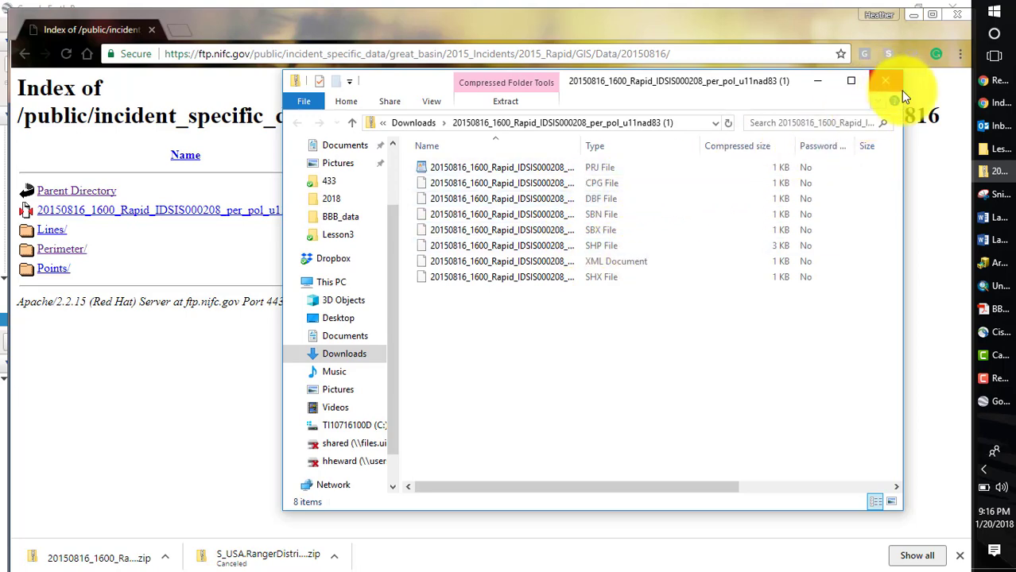
left_click(994, 149)
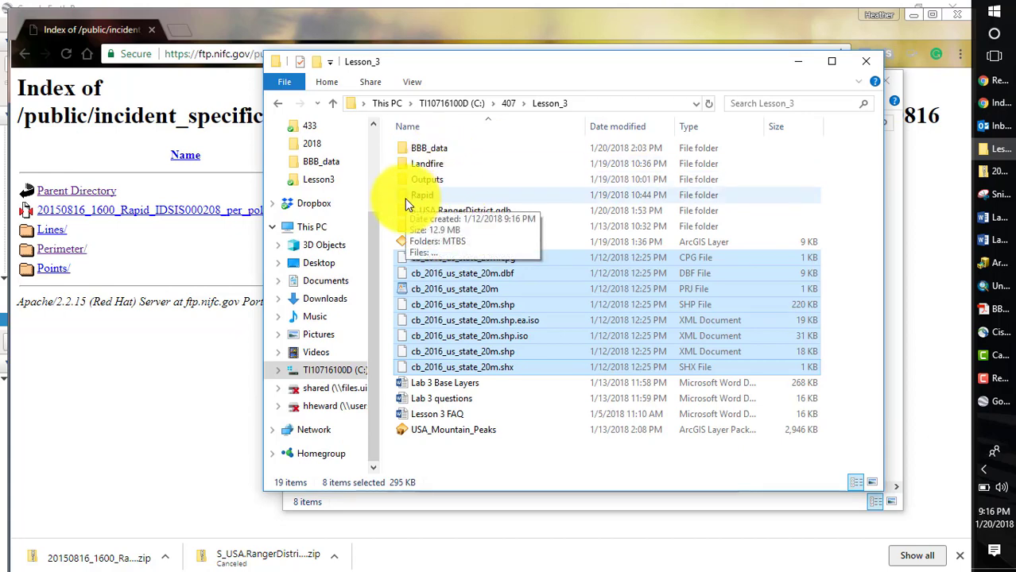
left_click(804, 62)
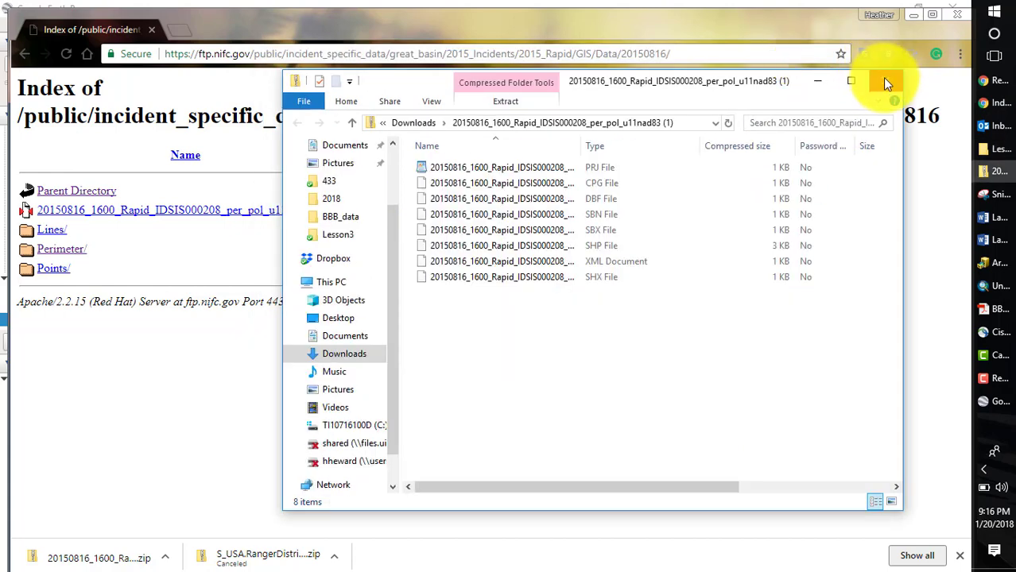
left_click(882, 77)
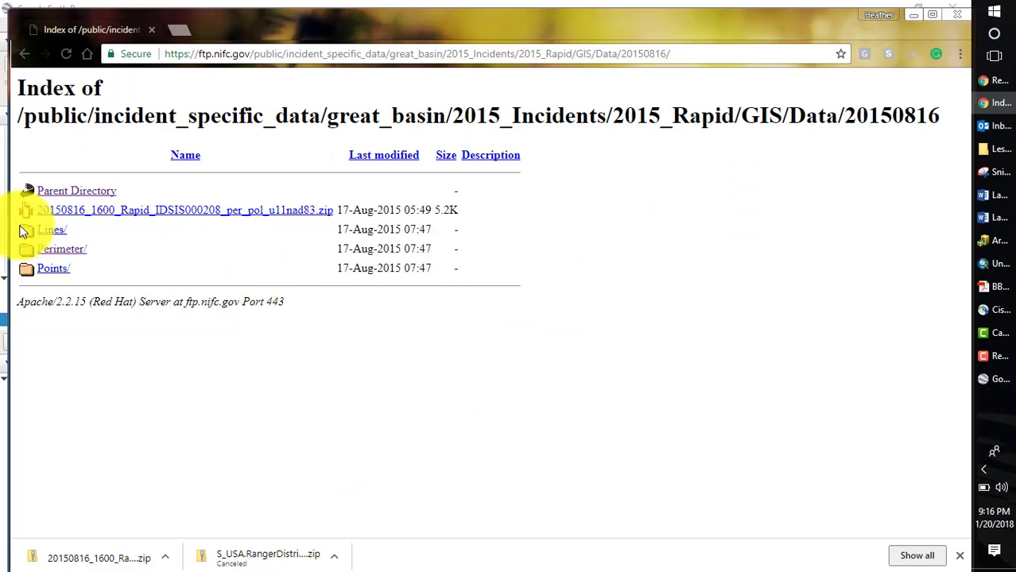
Browse the other dated Rapid GIS data folders, including 20150817, 20150820 and 20150821, for the available perimeter files
left_click(62, 192)
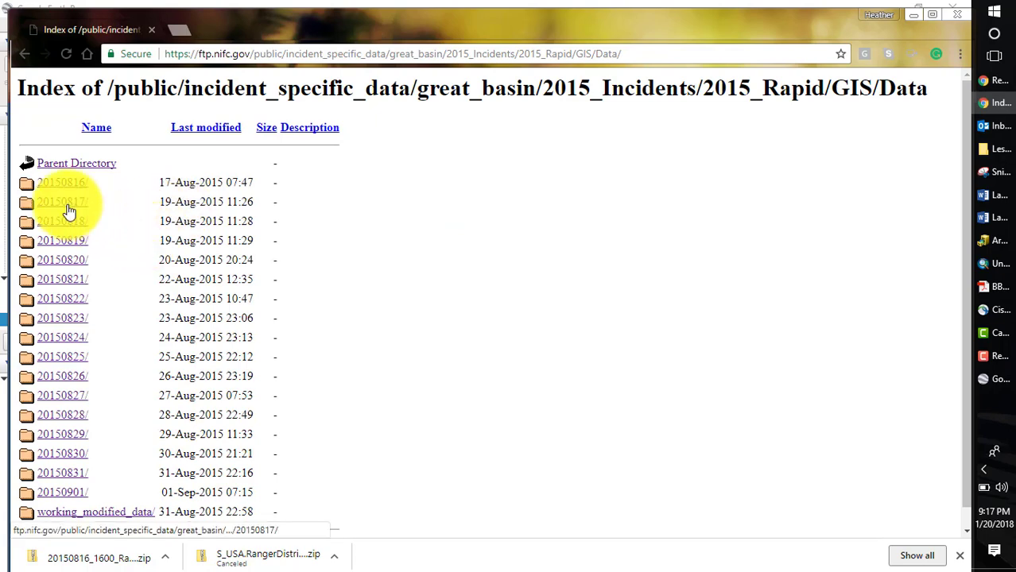
left_click(71, 206)
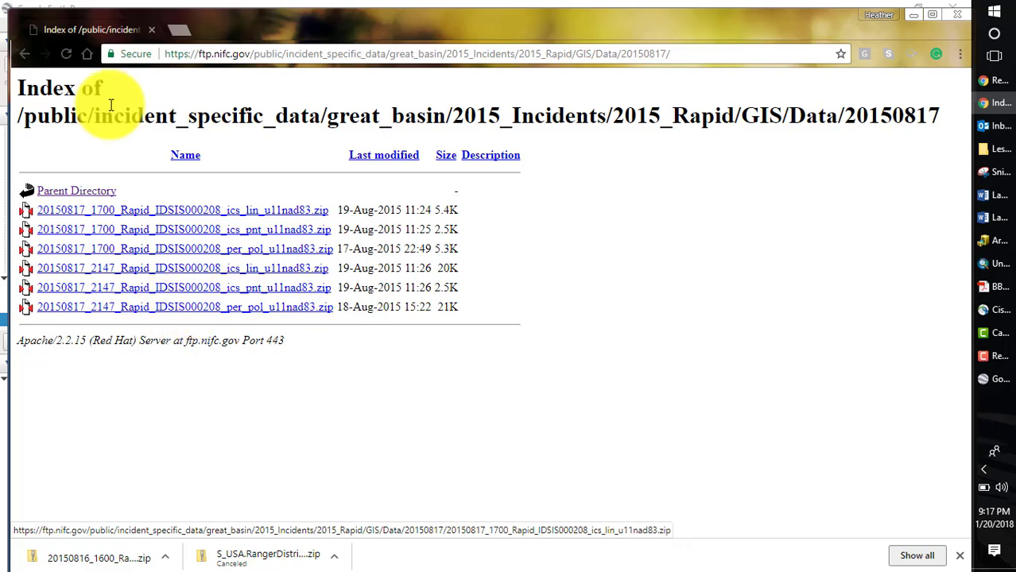
left_click(75, 192)
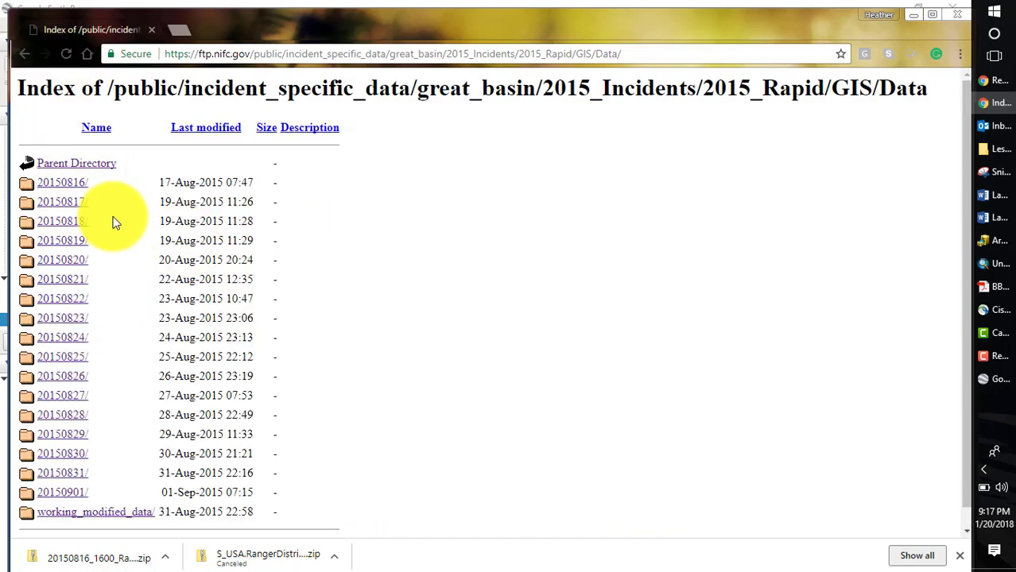
left_click(71, 244)
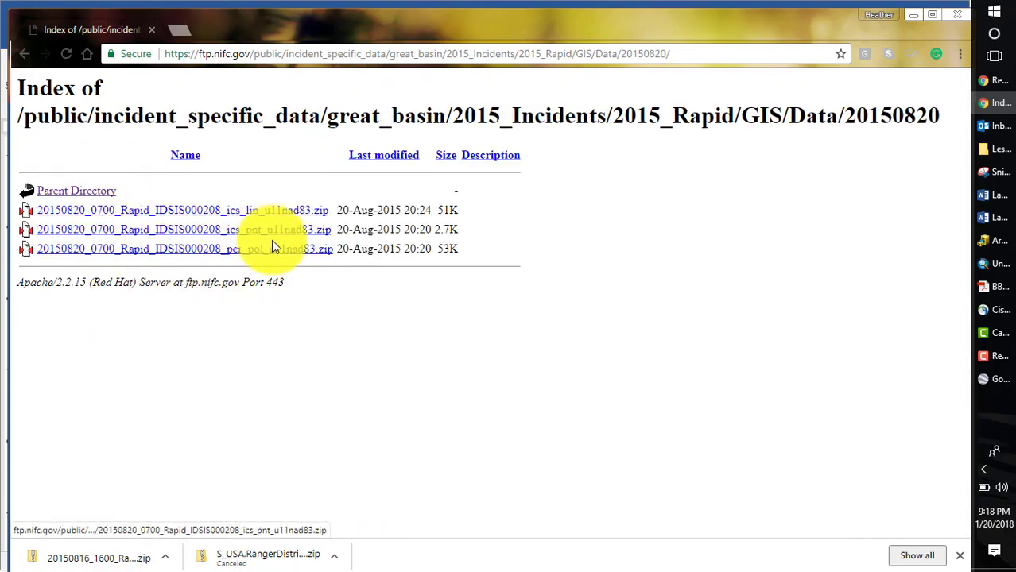
left_click(70, 194)
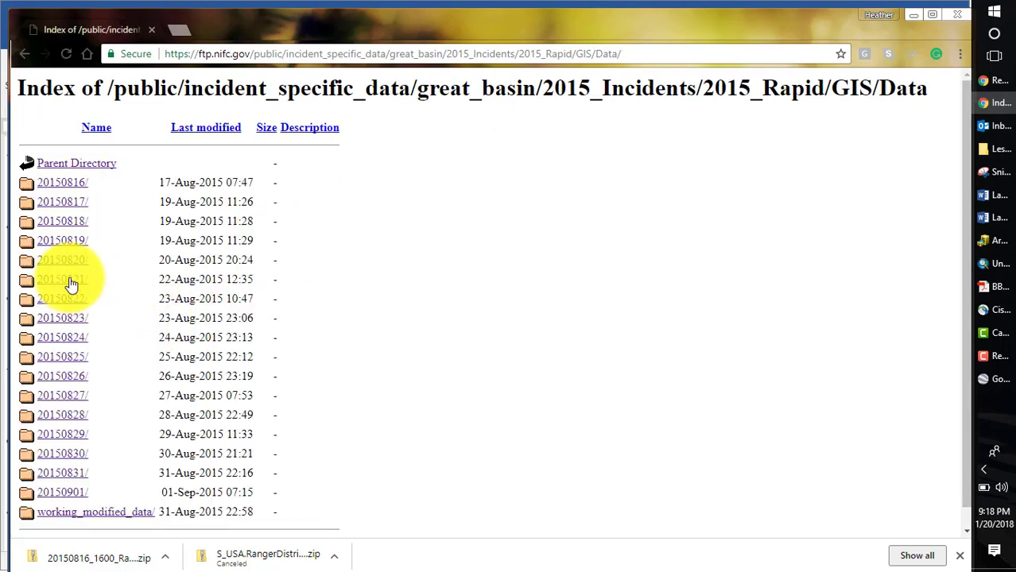
left_click(72, 283)
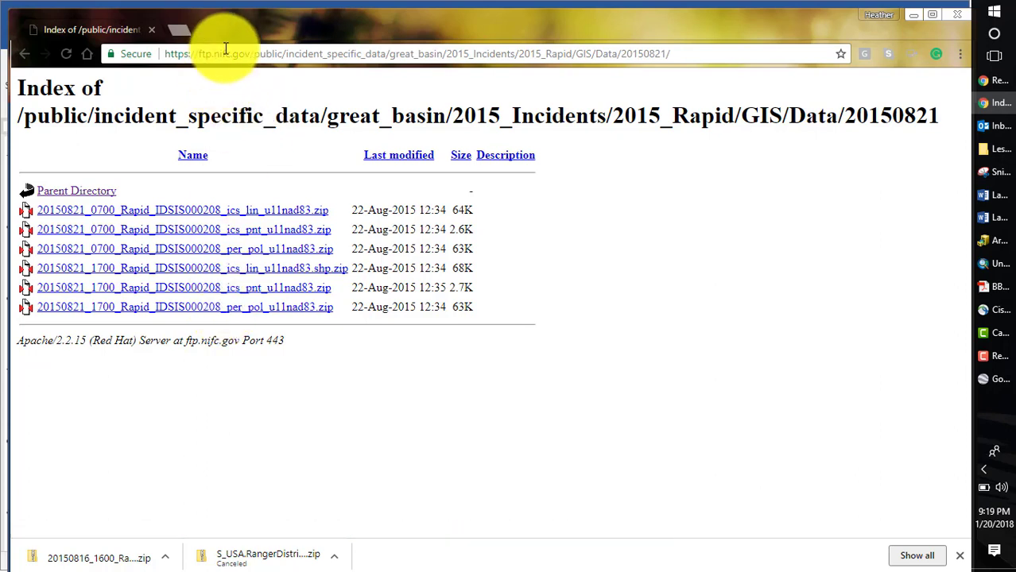
Go to mtbs.gov and open its Direct Download page
left_click(250, 53)
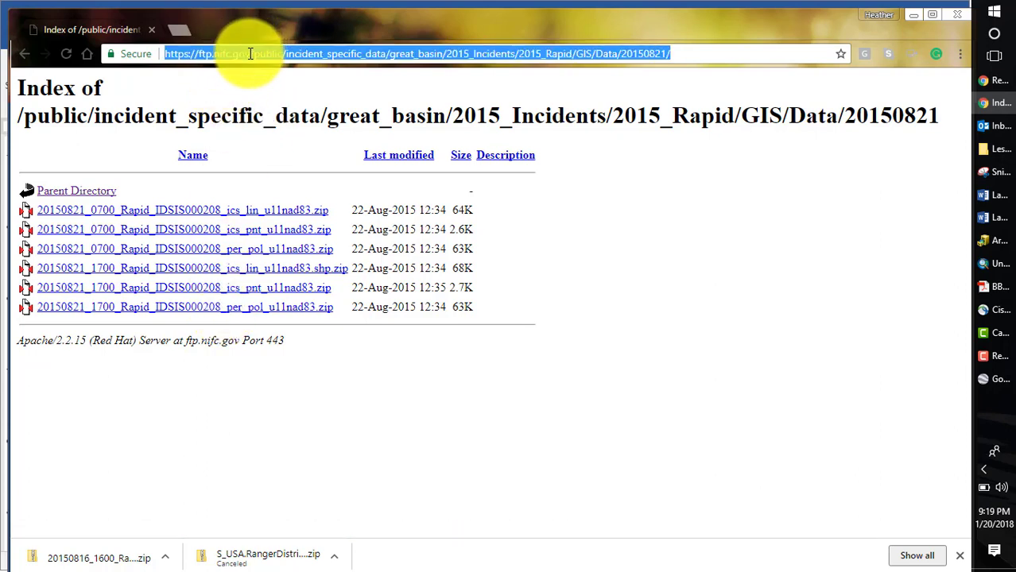
type("mtb")
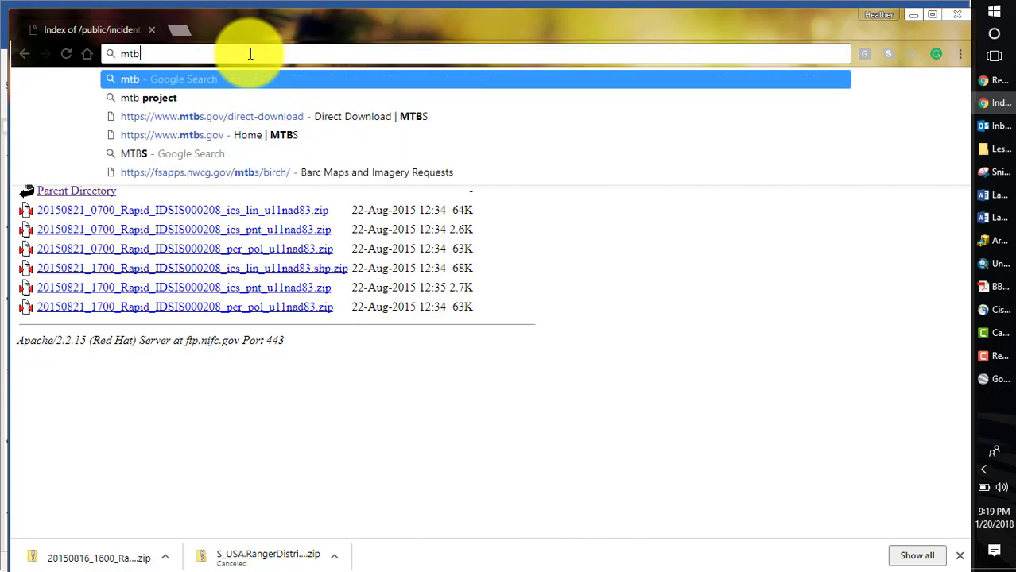
type("s")
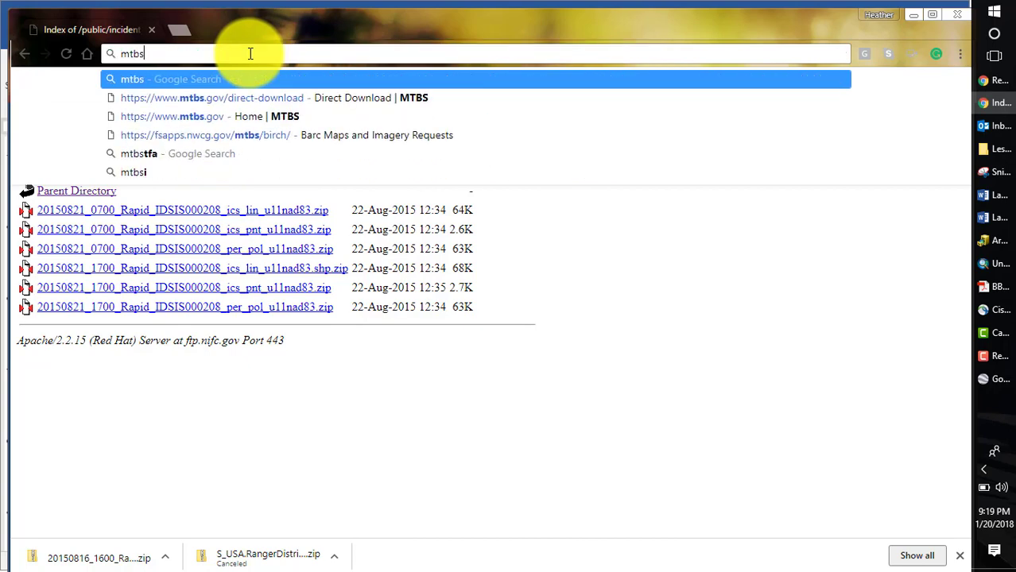
type(".gov")
key("Return")
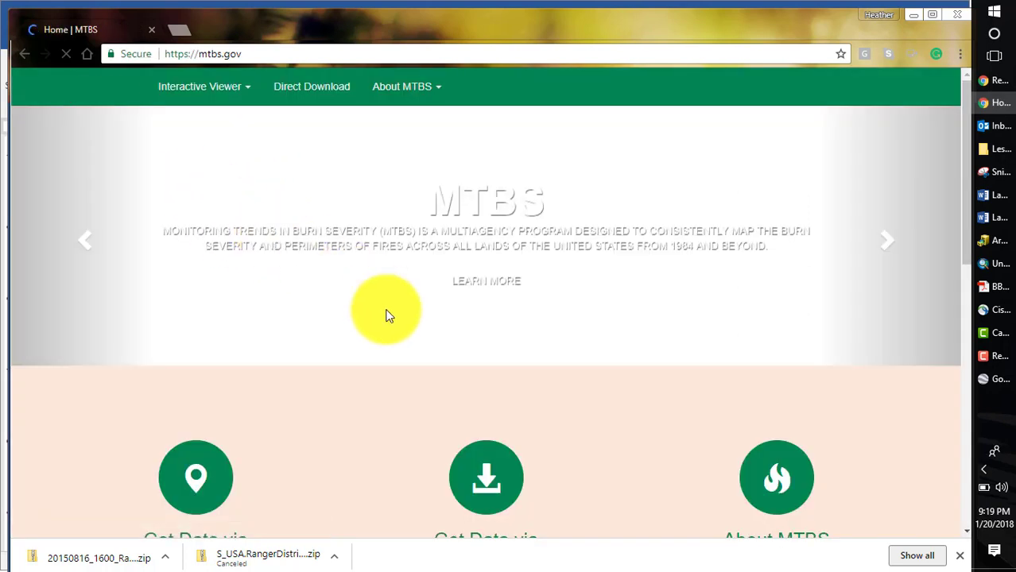
scroll(317, 353, "down", 1)
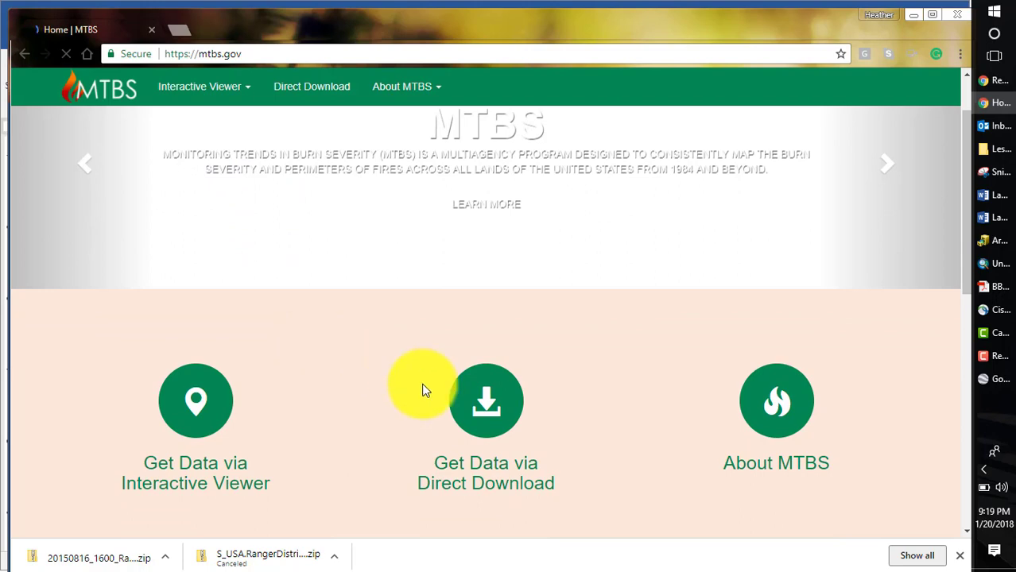
left_click(496, 429)
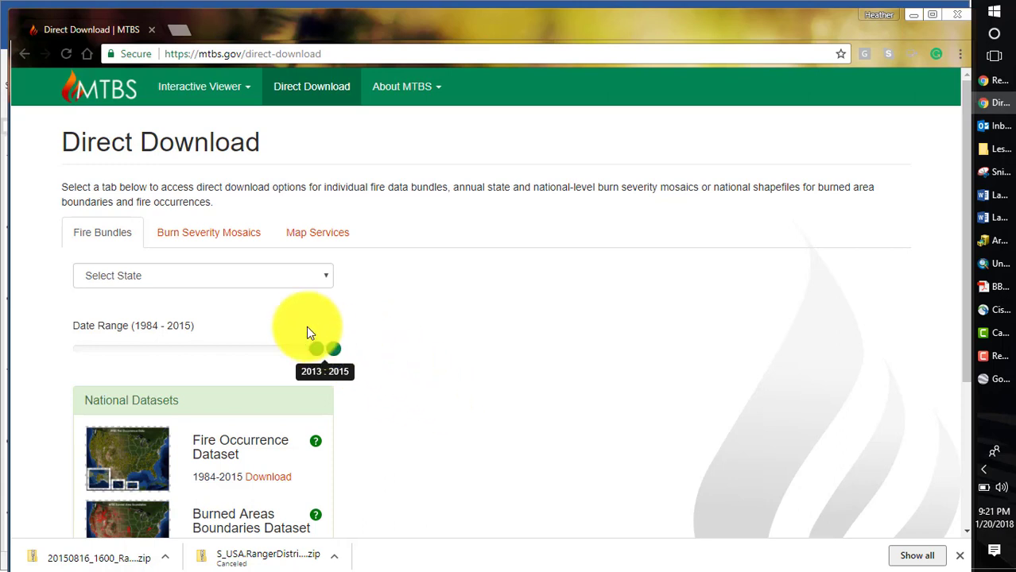
List the fire bundles for Idaho with the date range 2015 to 2015, sorted by fire name in descending order
left_click(324, 276)
scroll(230, 447, "down", 2)
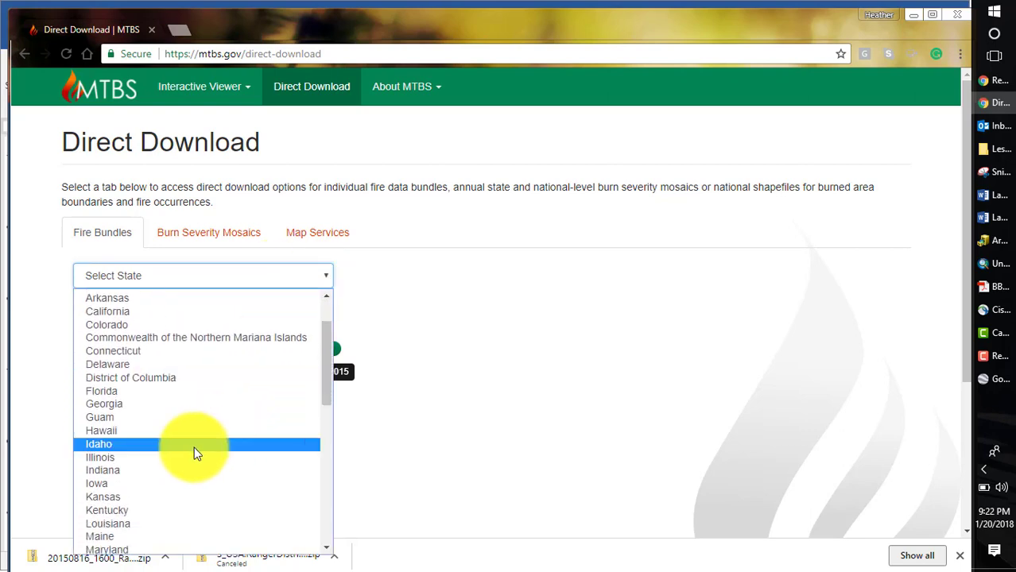
left_click(156, 444)
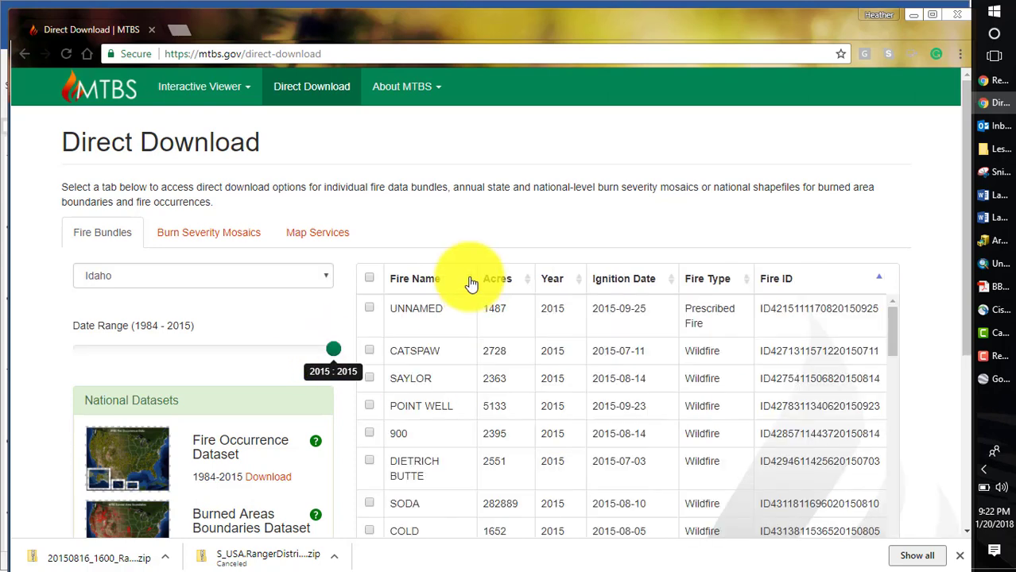
left_click(471, 283)
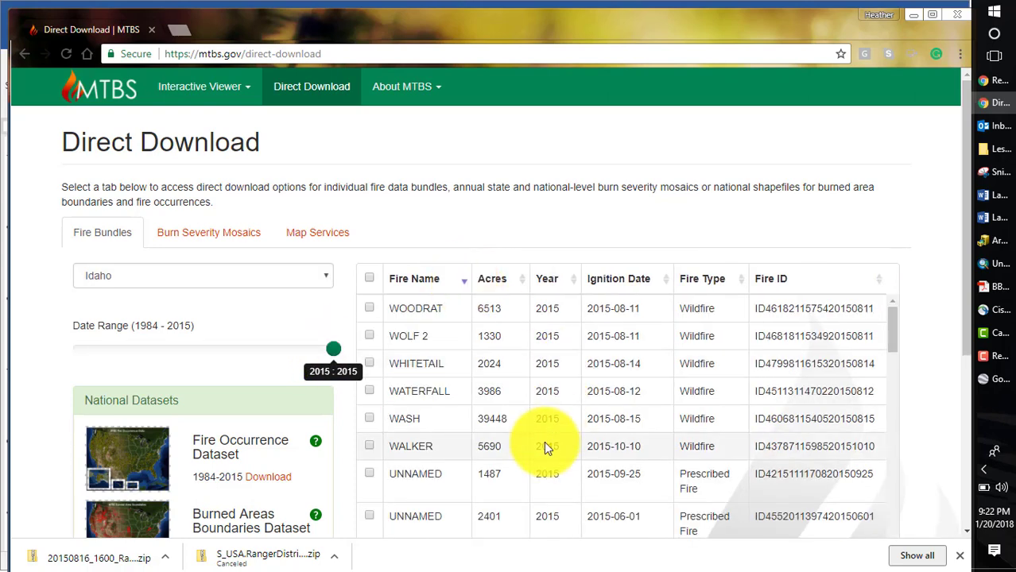
Select the 2015 RAPID wildfire in the list and download its data bundle
scroll(546, 443, "down", 5)
scroll(546, 442, "down", 5)
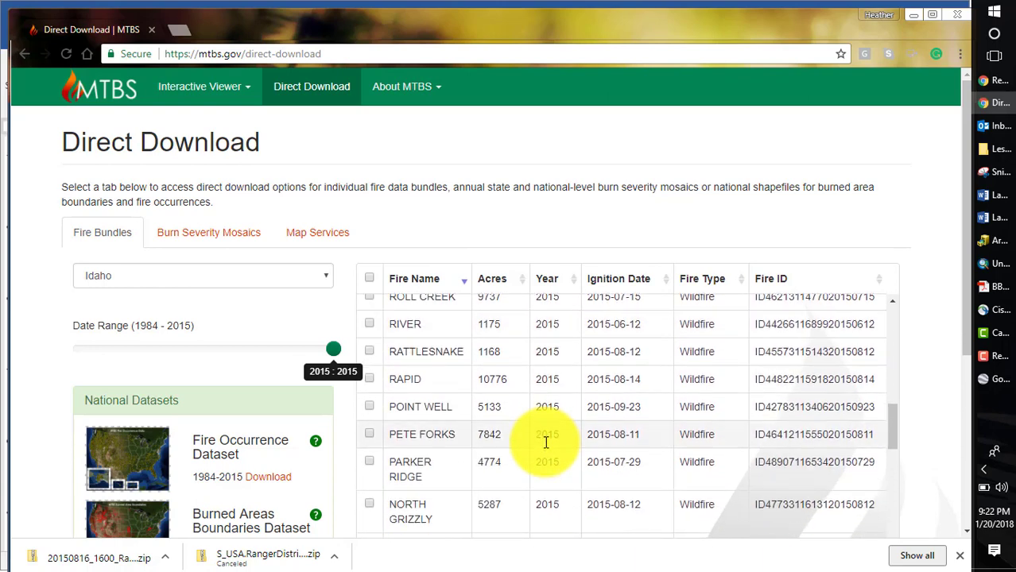
left_click(368, 380)
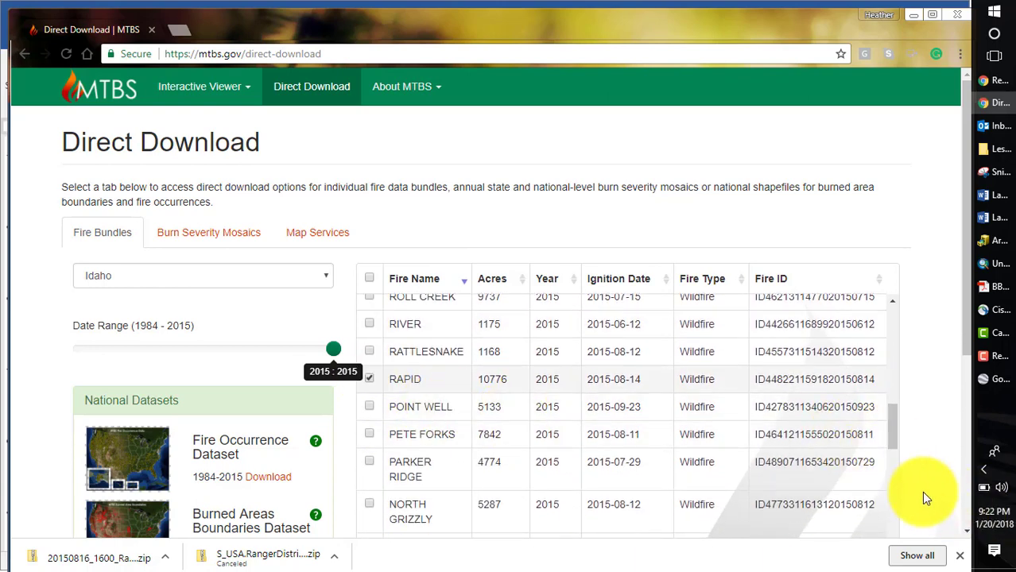
scroll(920, 490, "down", 2)
scroll(922, 494, "down", 1)
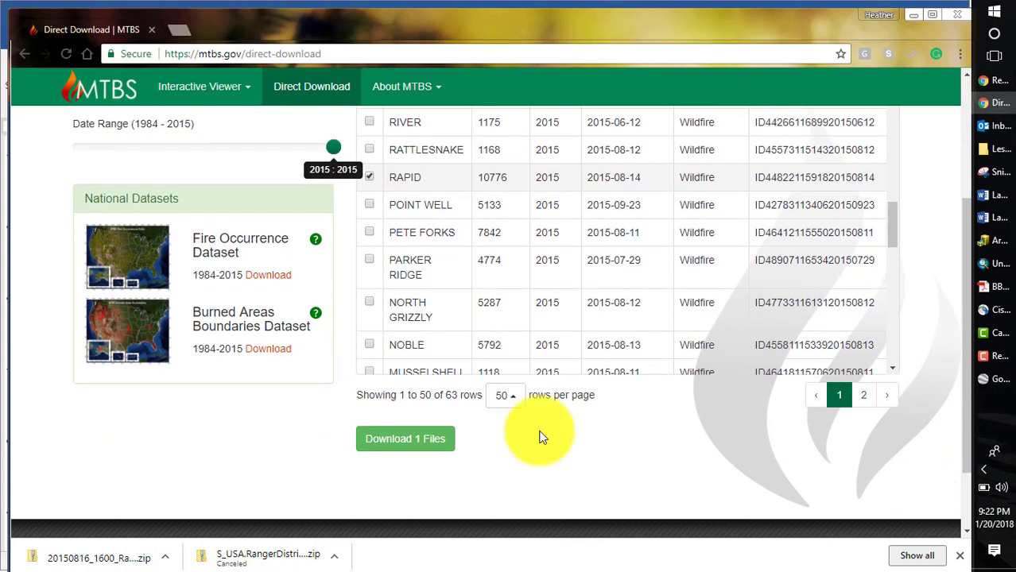
left_click(406, 439)
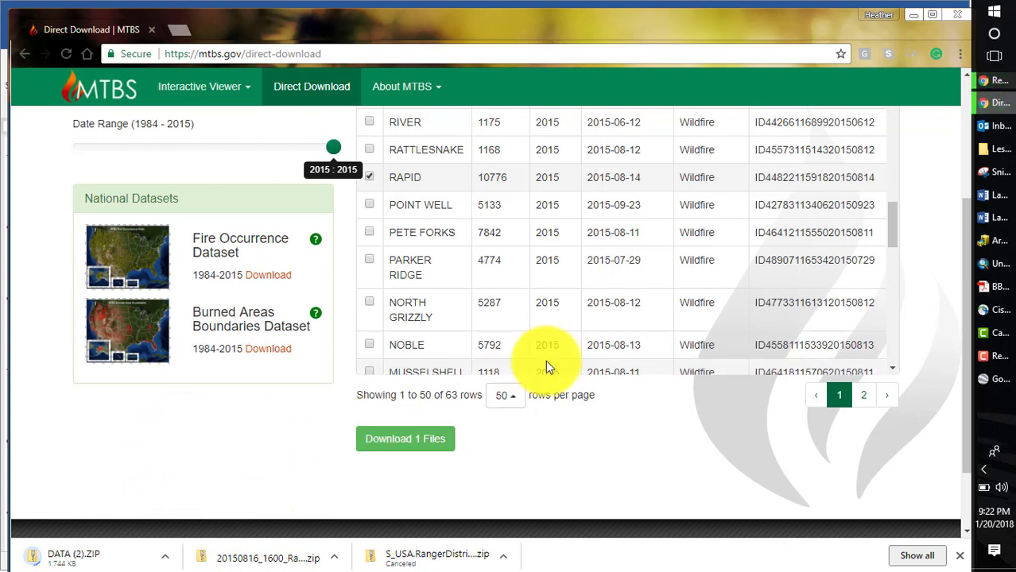
Check the contents of the MTBS folder inside Lesson_3's Rapid folder in File Explorer, and return to the browser
left_click(1000, 154)
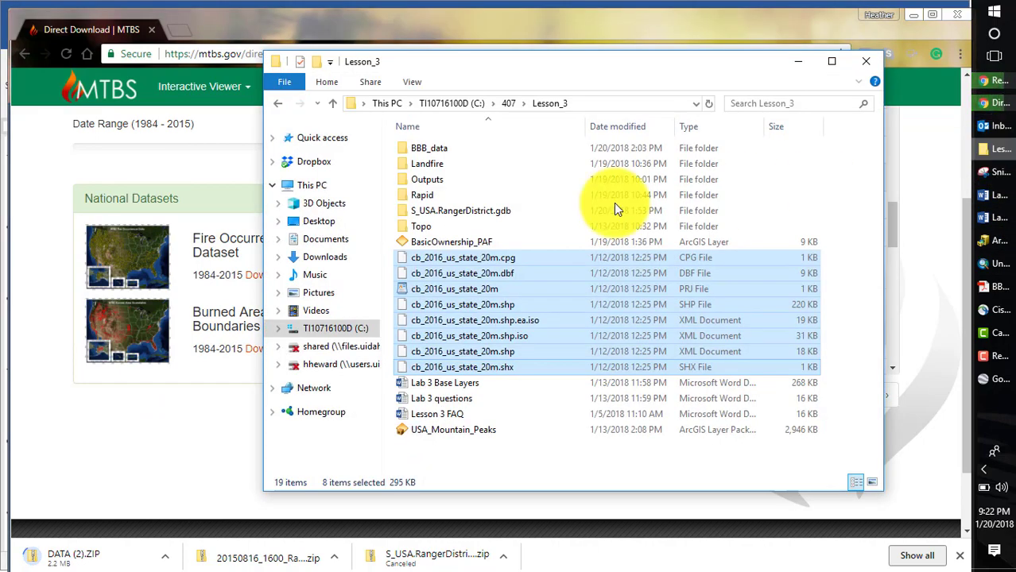
double_click(415, 197)
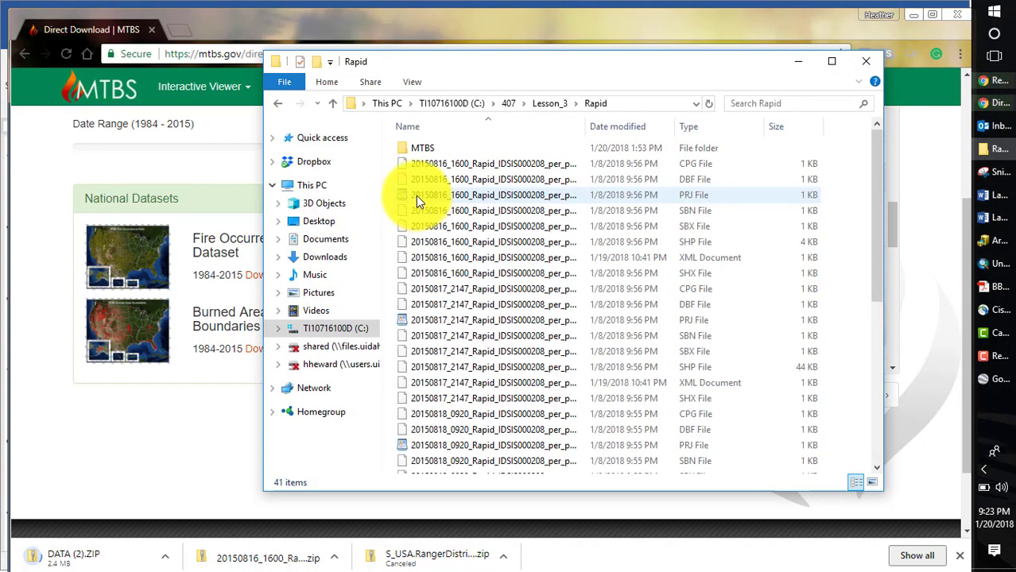
double_click(409, 153)
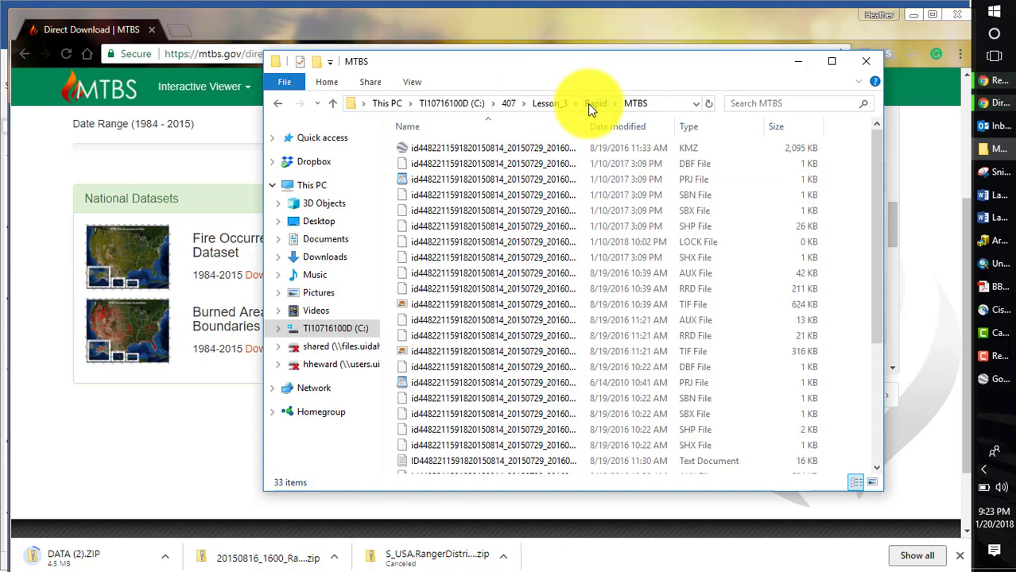
left_click(801, 61)
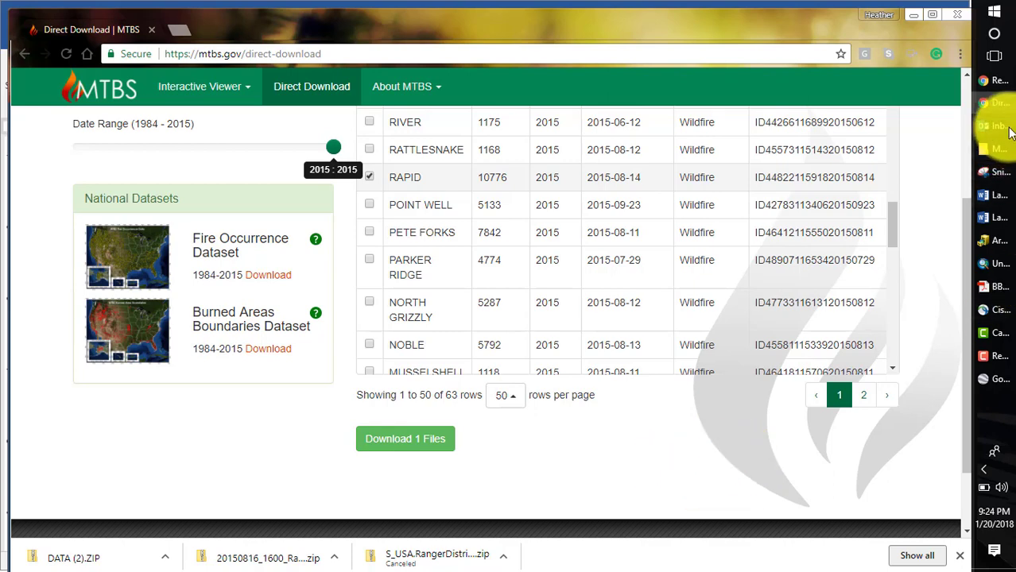
mouse_move(999, 244)
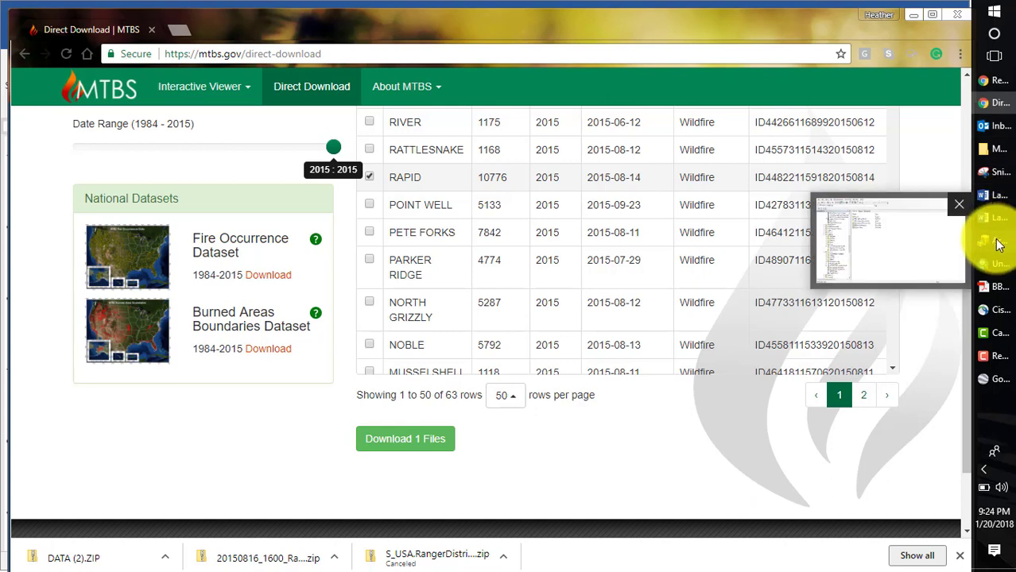
Switch to ArcCatalog and create a file geodatabase named BBB_project in the Lesson_3 folder
left_click(995, 40)
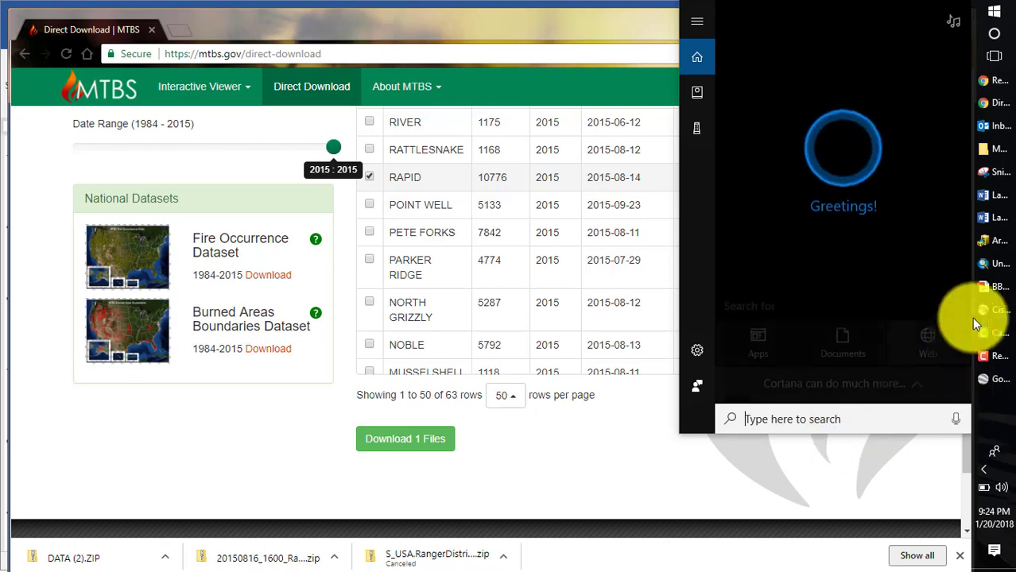
left_click(995, 240)
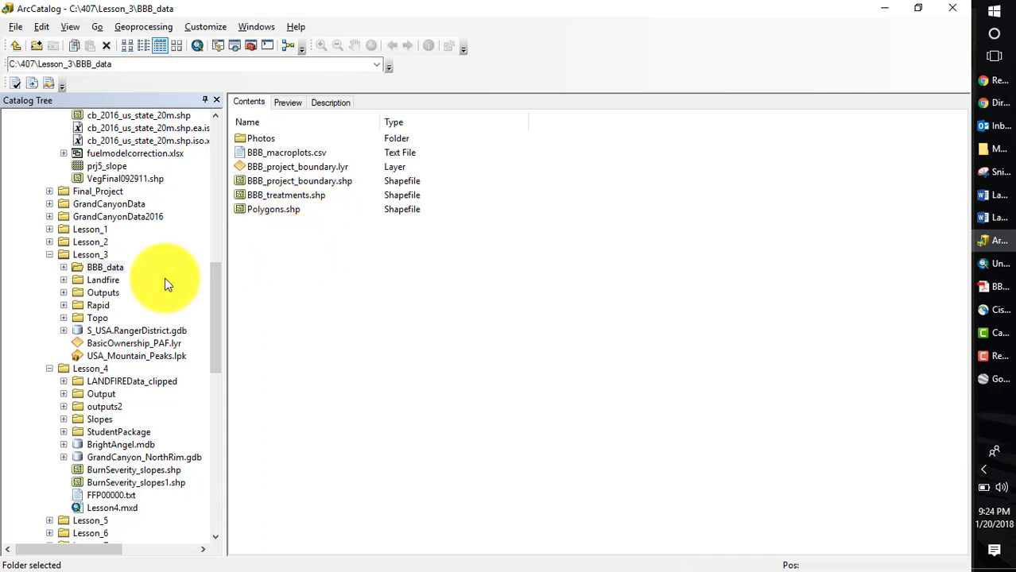
right_click(84, 255)
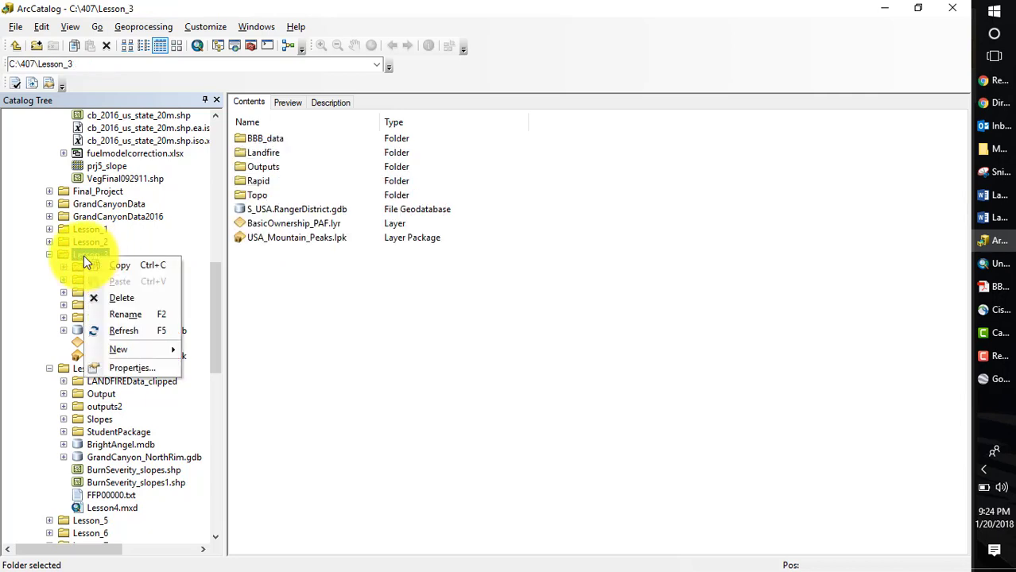
mouse_move(144, 347)
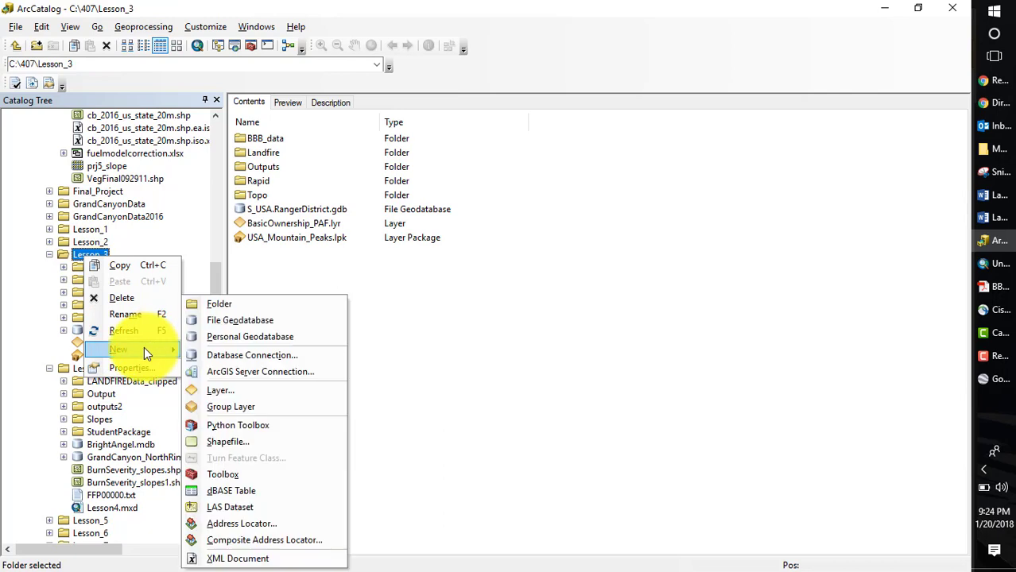
left_click(236, 324)
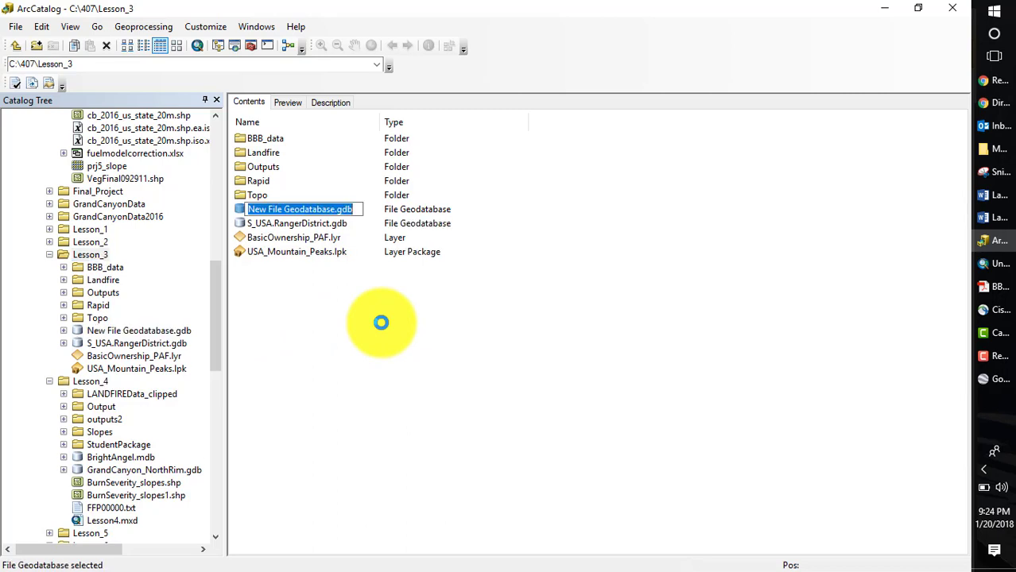
type("BBB")
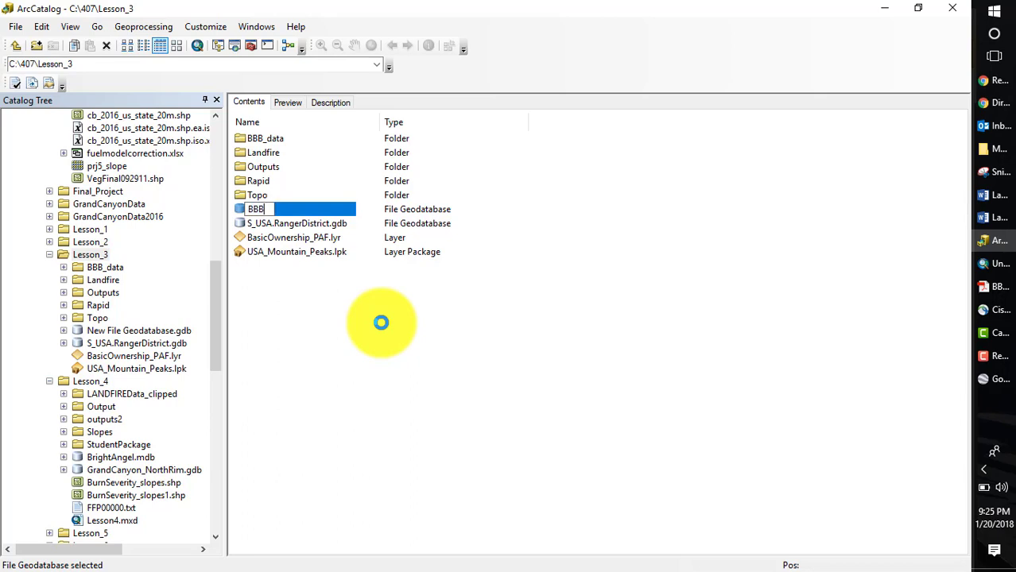
type("_project")
left_click(303, 300)
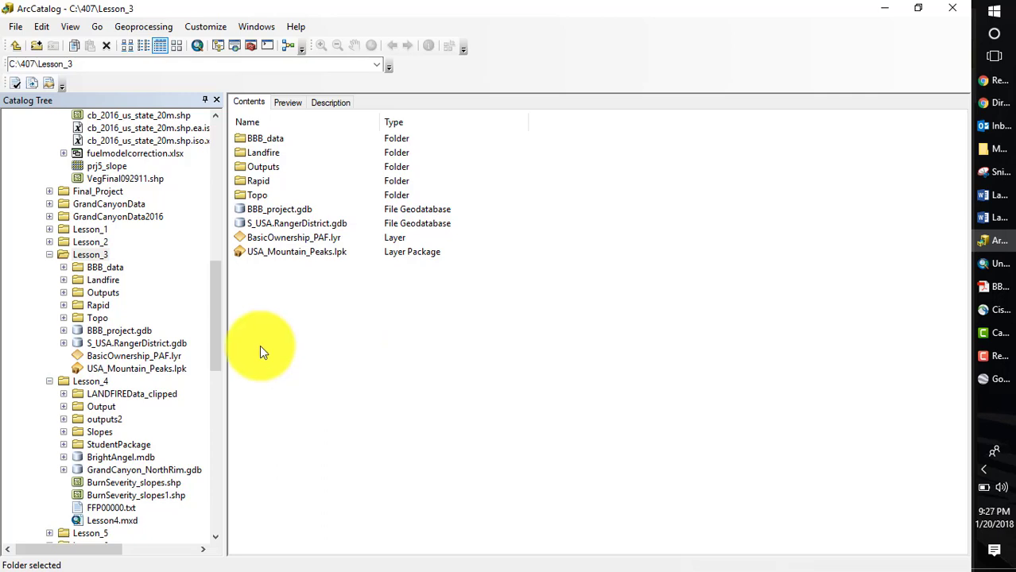
Export BBB_treatments.shp from the BBB_data folder to BBB_project.gdb as a single feature class named BBB_treatments
left_click(242, 140)
double_click(241, 138)
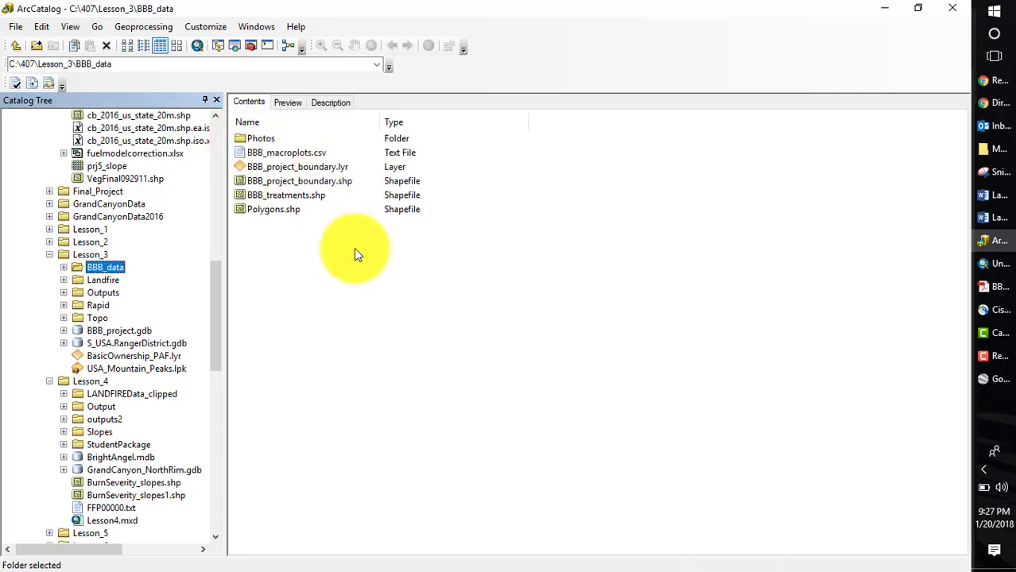
right_click(280, 197)
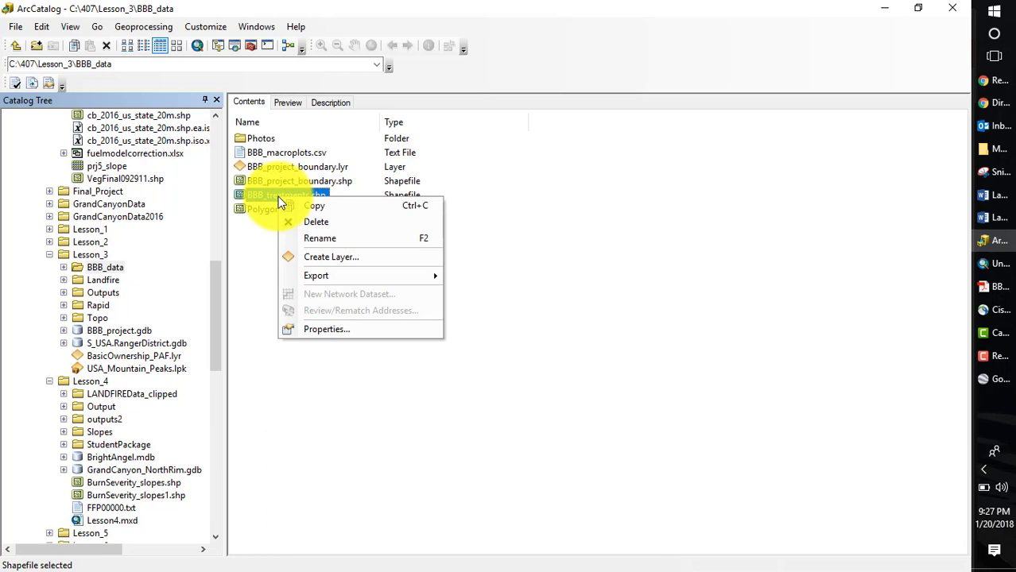
mouse_move(376, 275)
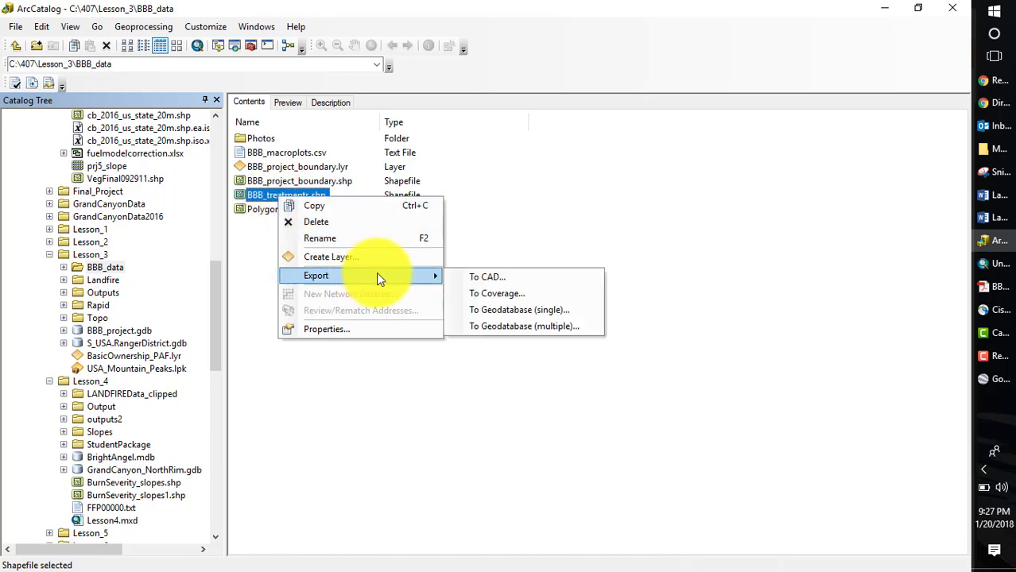
left_click(512, 311)
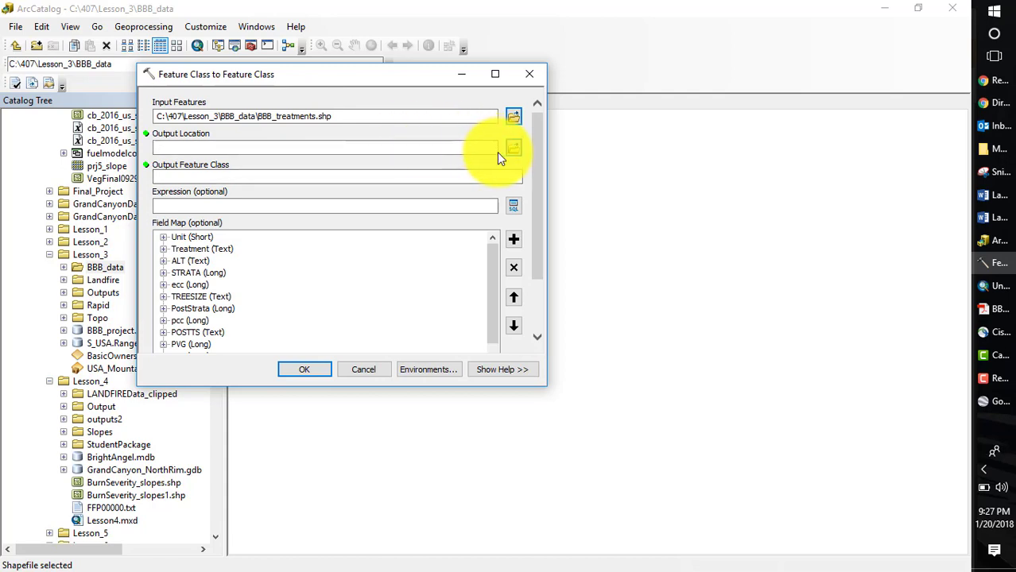
left_click(514, 148)
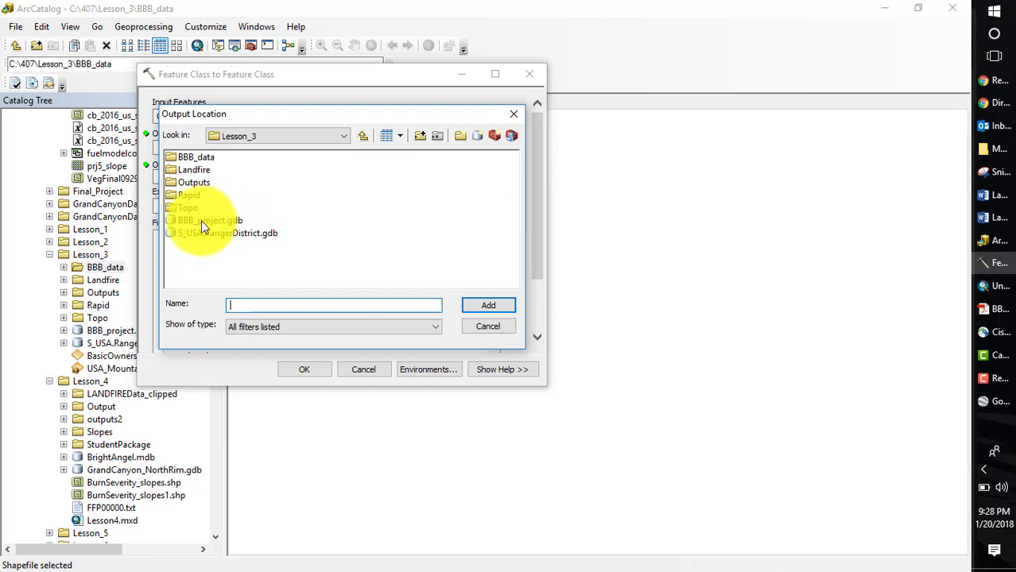
left_click(203, 221)
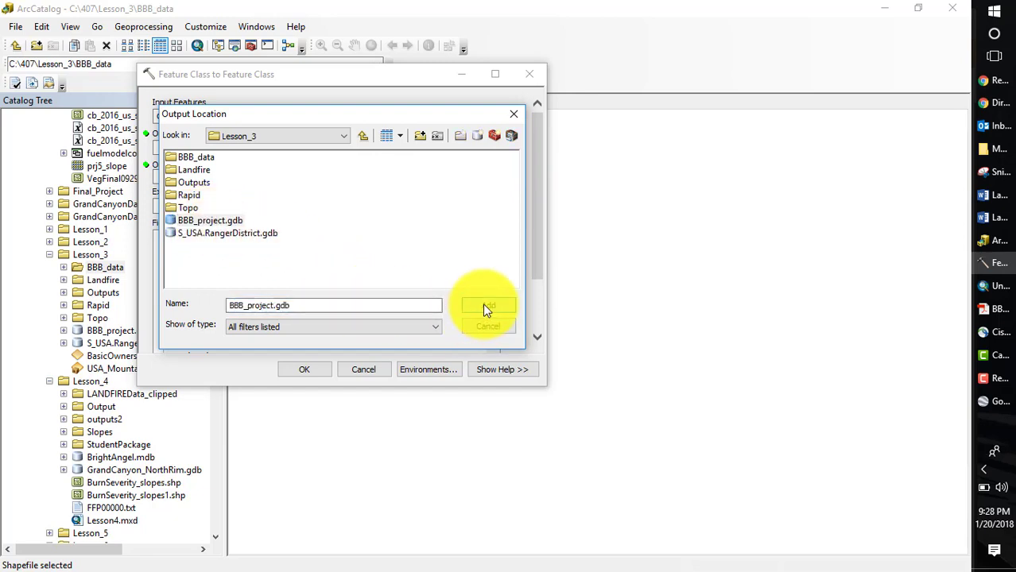
left_click(486, 307)
left_click(363, 175)
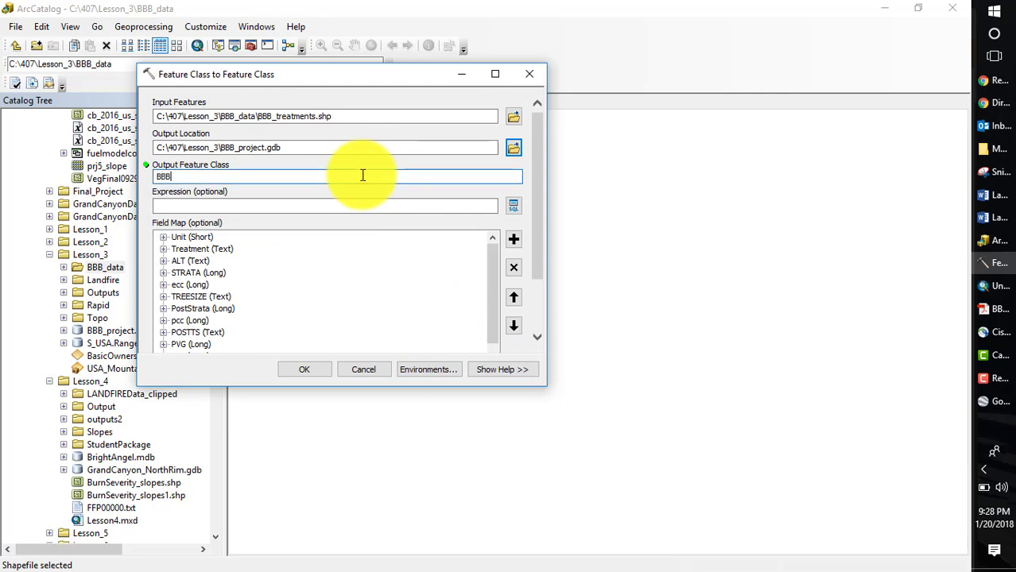
type("BBB_trat")
type("eatments")
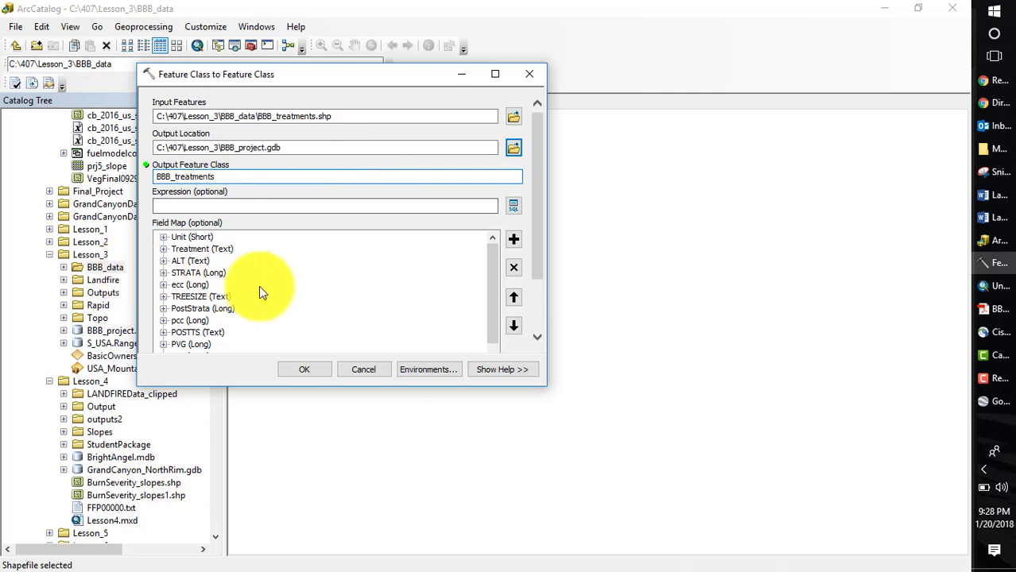
left_click(308, 370)
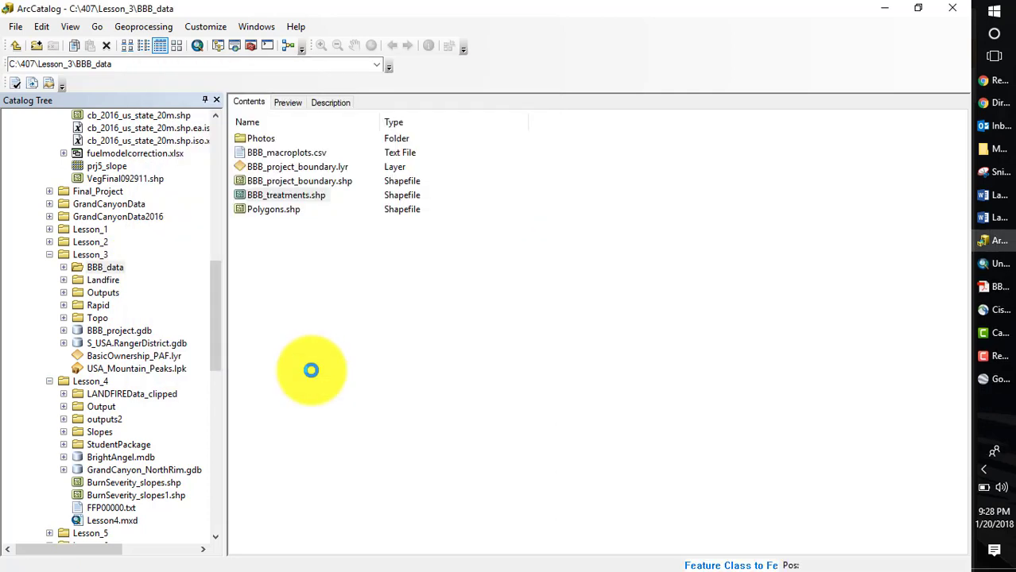
Export BBB_project_boundary.shp to BBB_project.gdb as feature class BBB_project_boundary, and expand the geodatabase in the Catalog Tree
right_click(300, 181)
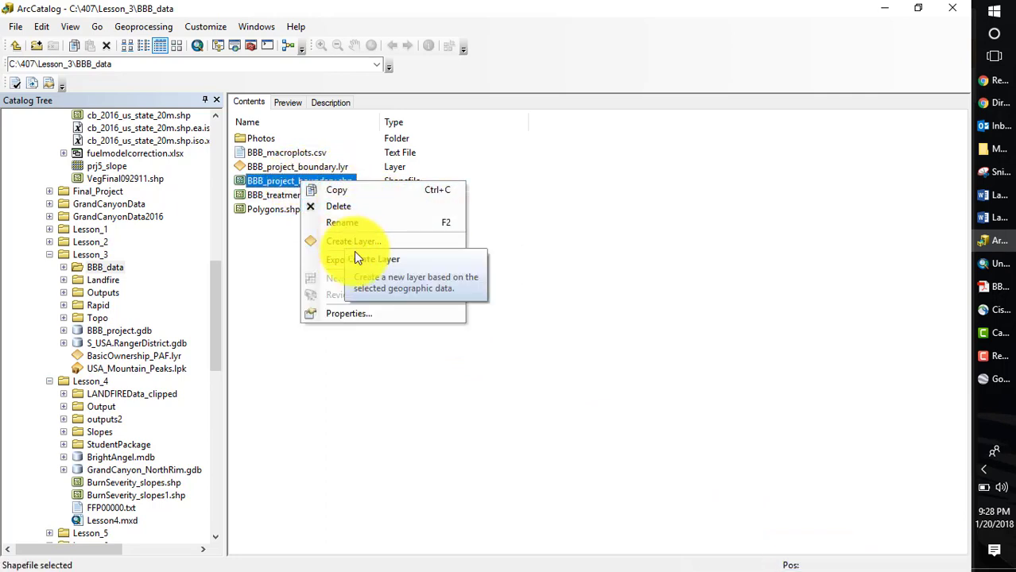
mouse_move(357, 257)
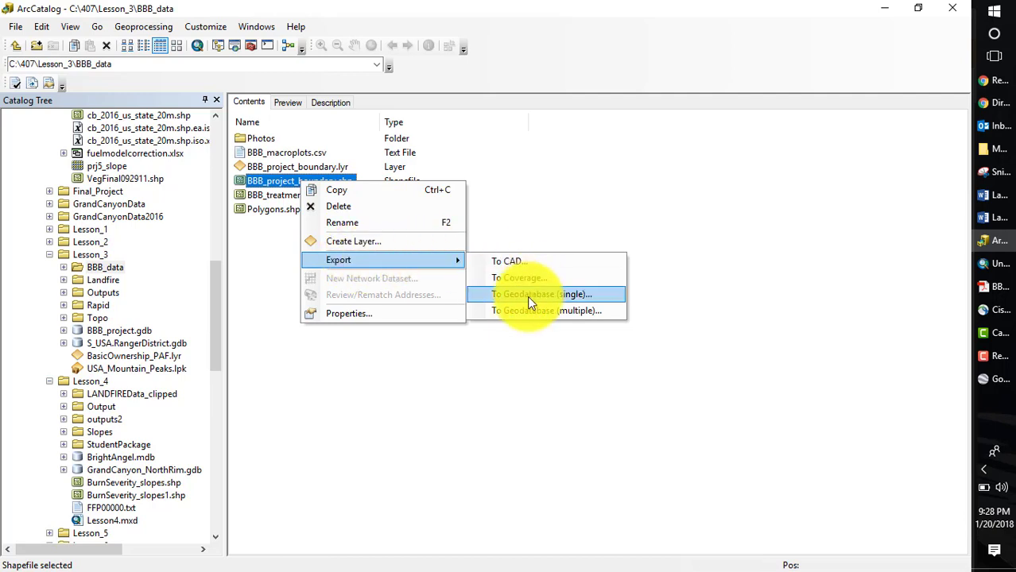
left_click(528, 296)
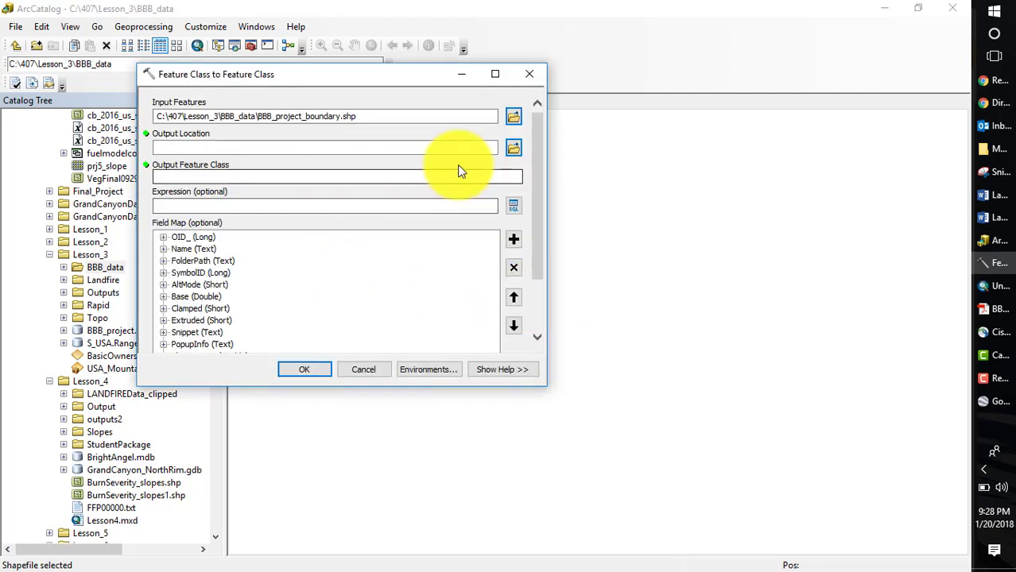
left_click(513, 148)
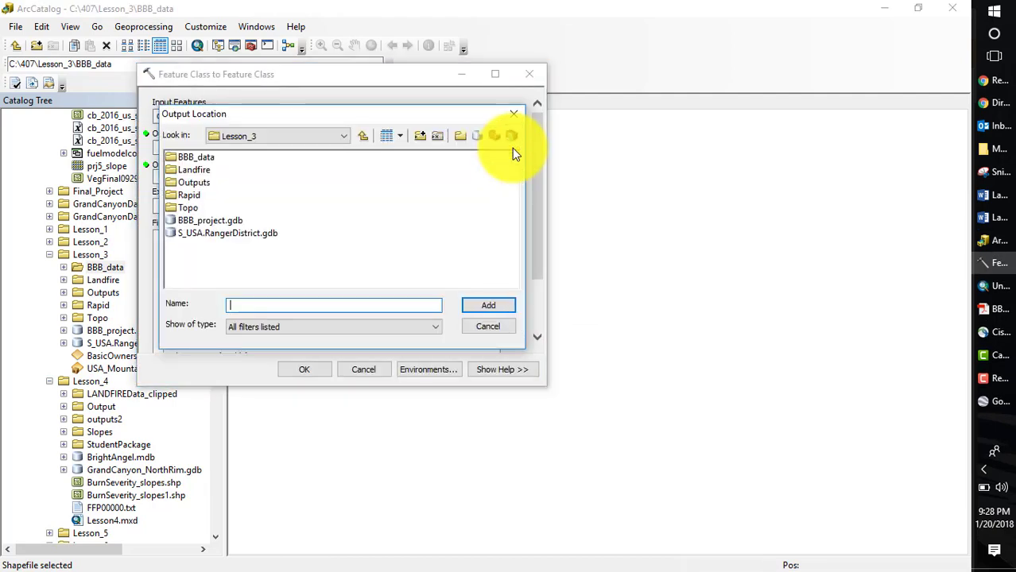
left_click(210, 221)
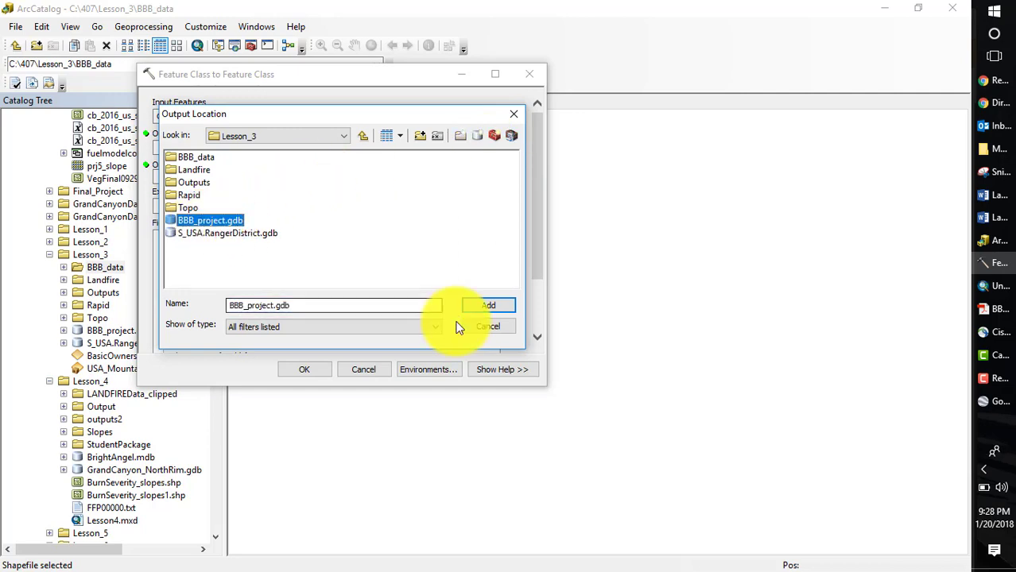
left_click(488, 305)
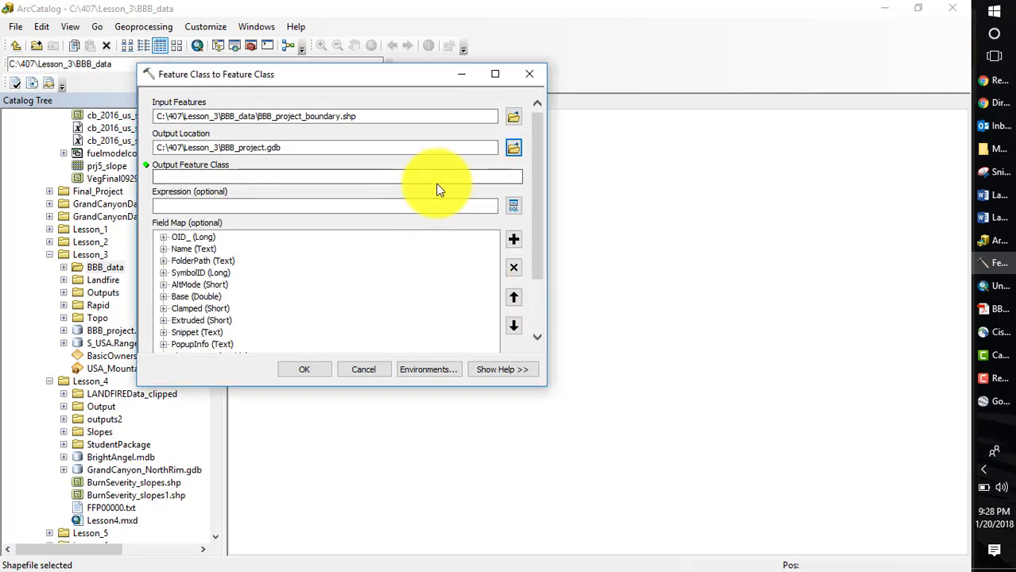
left_click(434, 183)
type("BBB_")
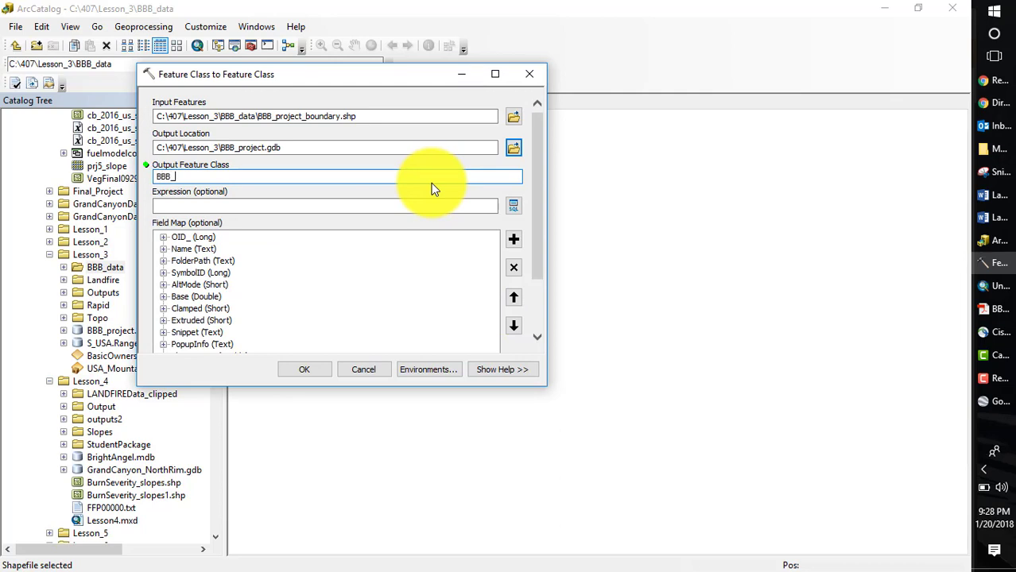
type("project_boundary")
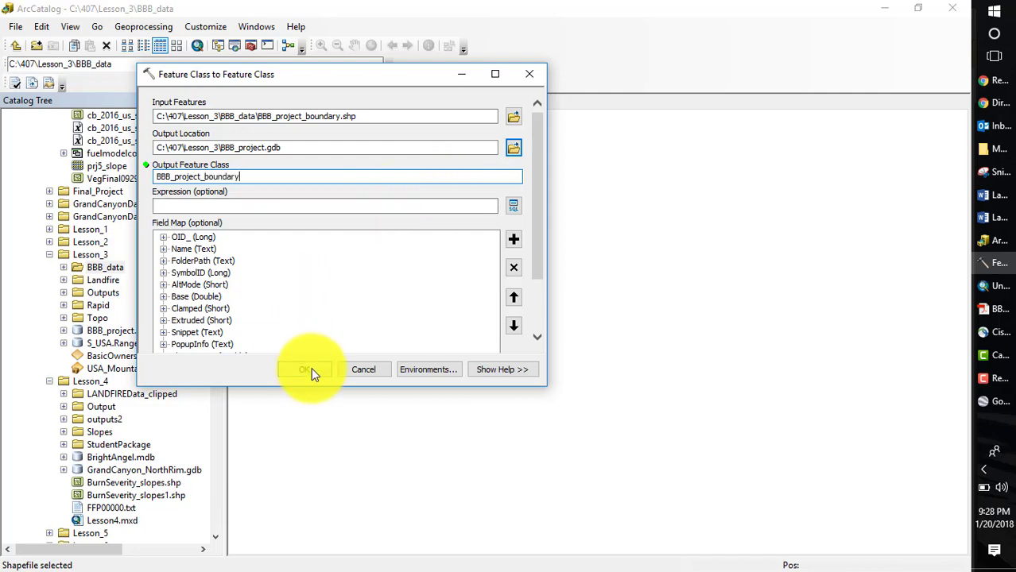
left_click(308, 370)
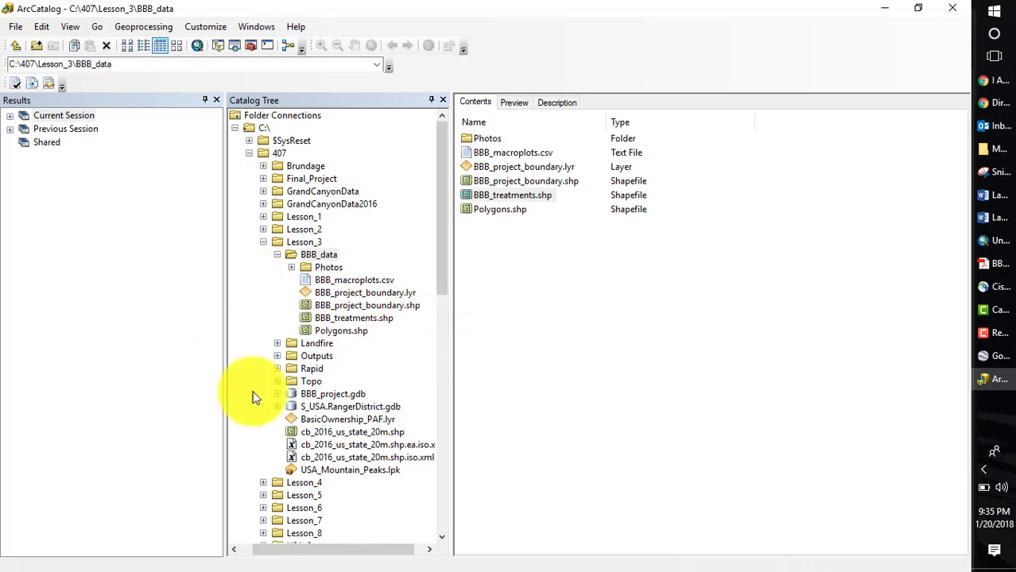
left_click(276, 394)
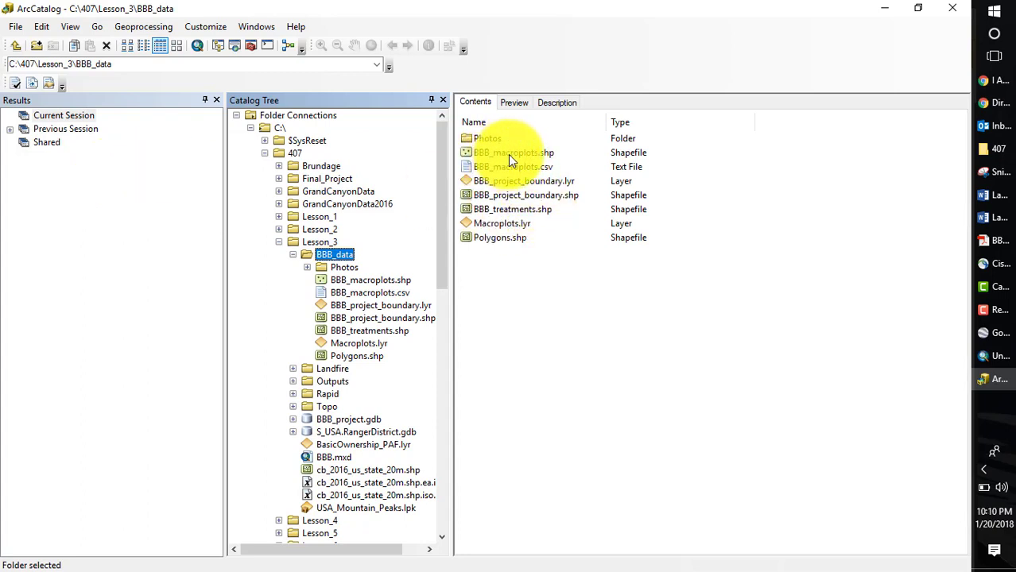
Export BBB_macroplots.shp from the BBB_data folder to BBB_project.gdb as a single feature class named BBB_macroplots
right_click(510, 156)
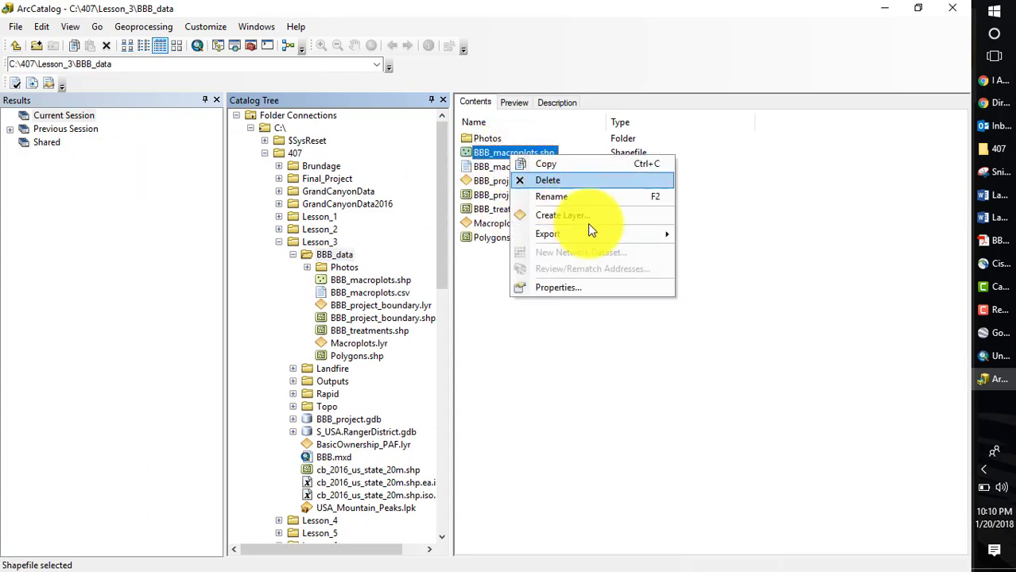
mouse_move(578, 234)
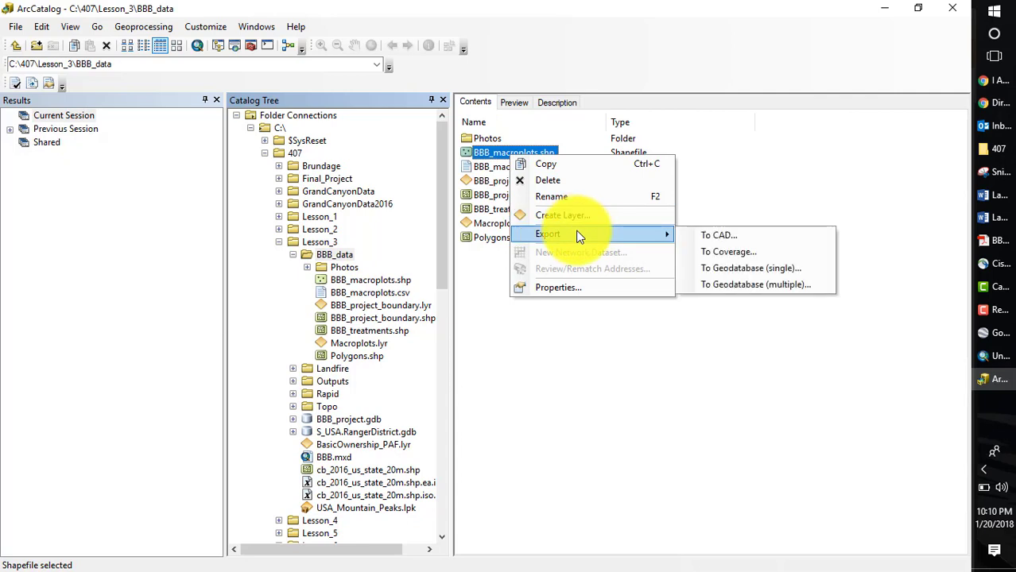
left_click(728, 268)
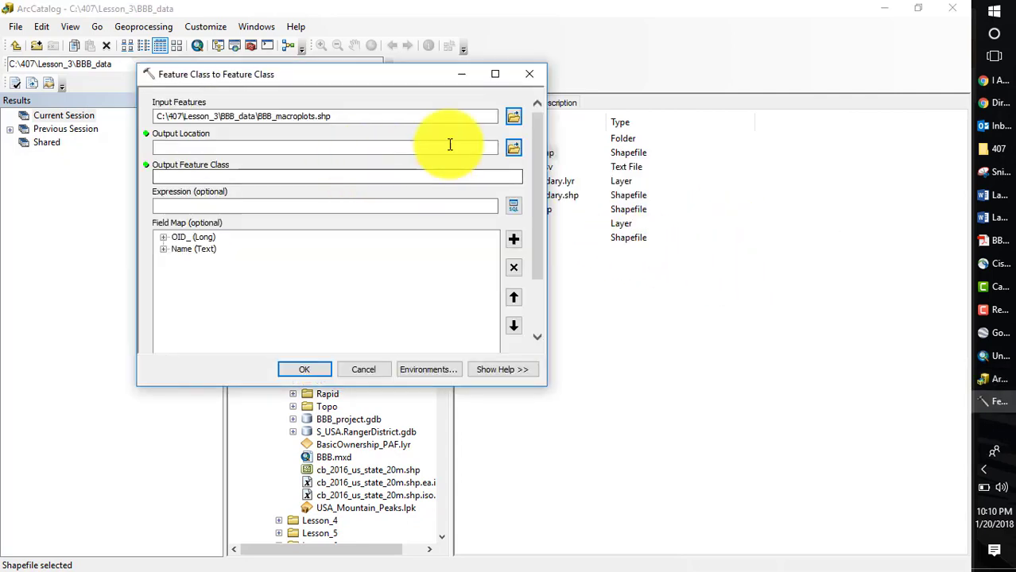
left_click(514, 148)
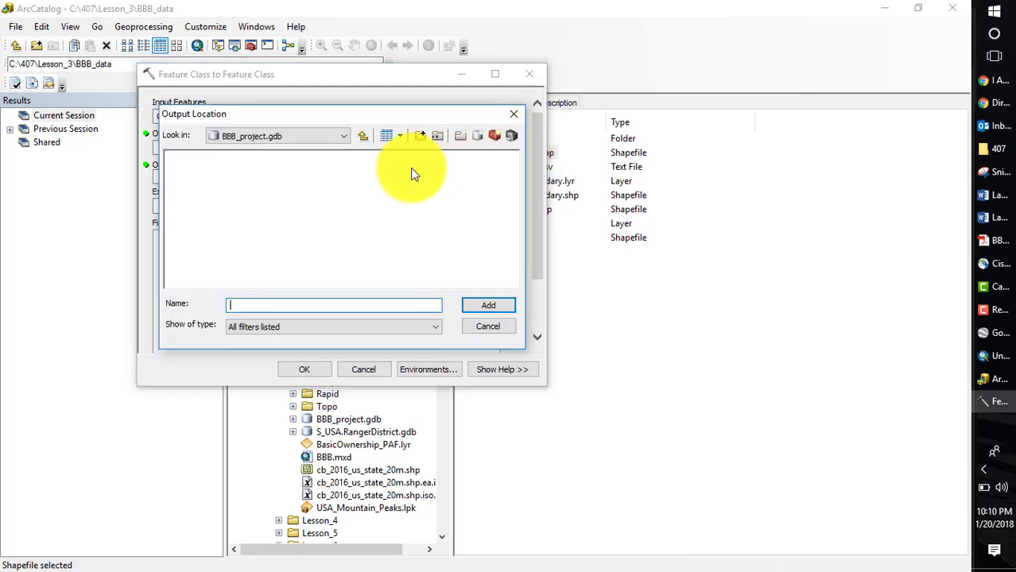
left_click(361, 137)
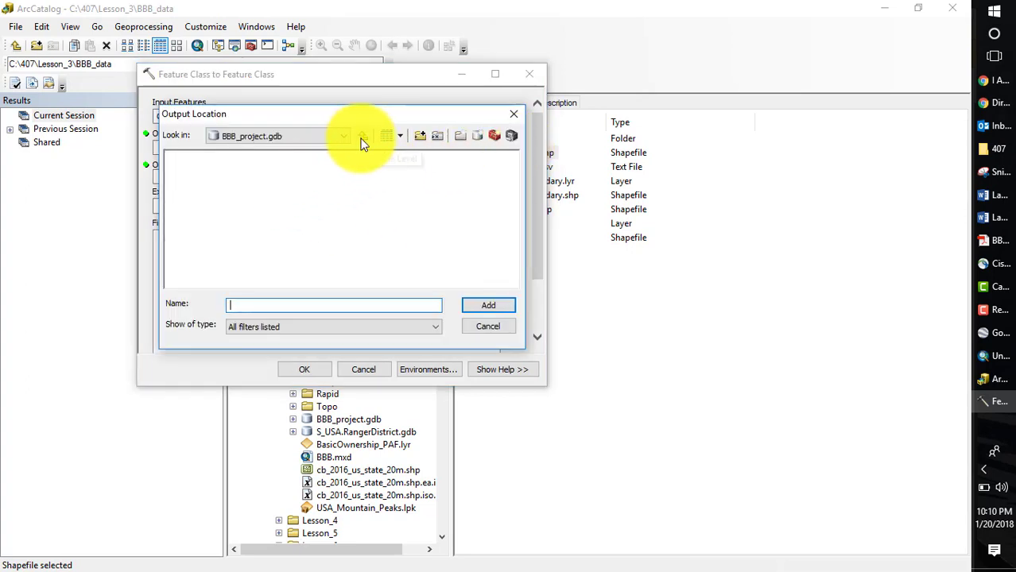
left_click(218, 220)
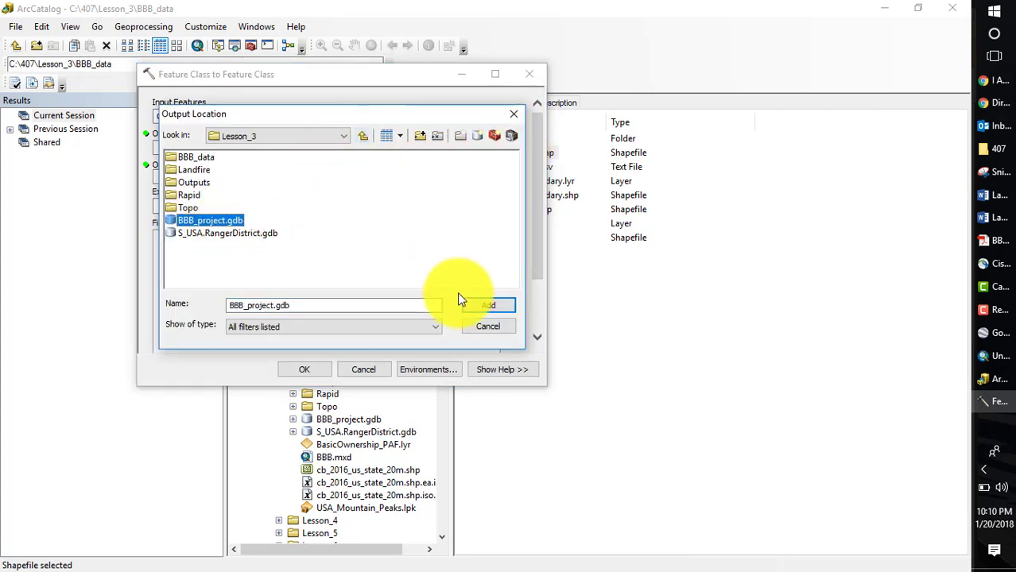
left_click(481, 308)
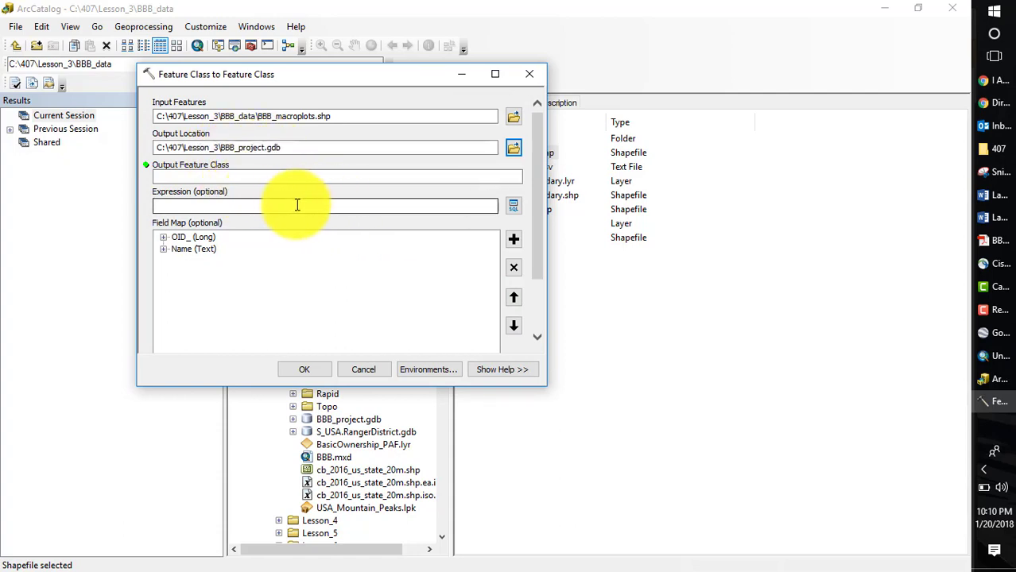
left_click(260, 176)
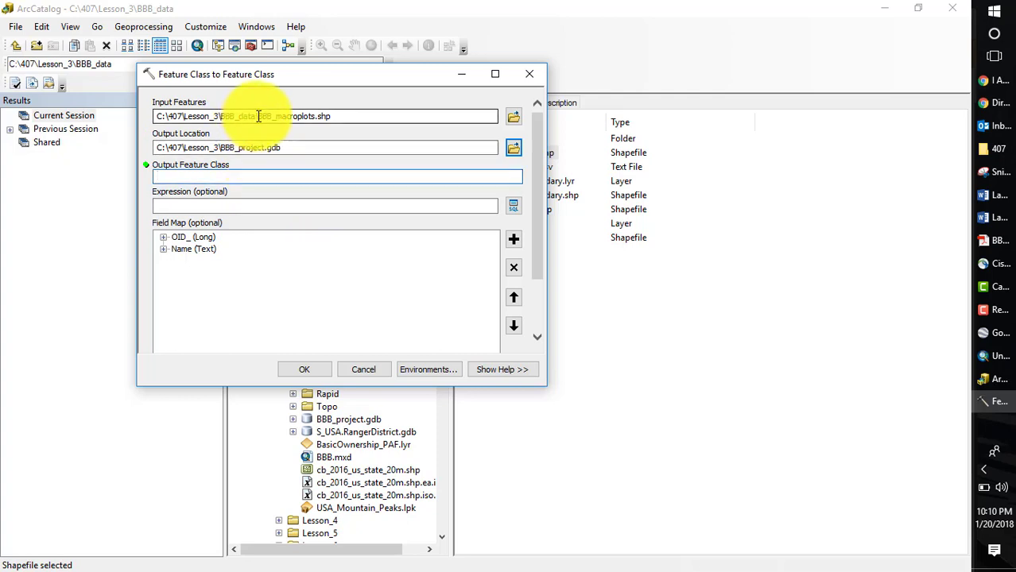
left_click_drag(259, 116, 318, 117)
key("ctrl+c")
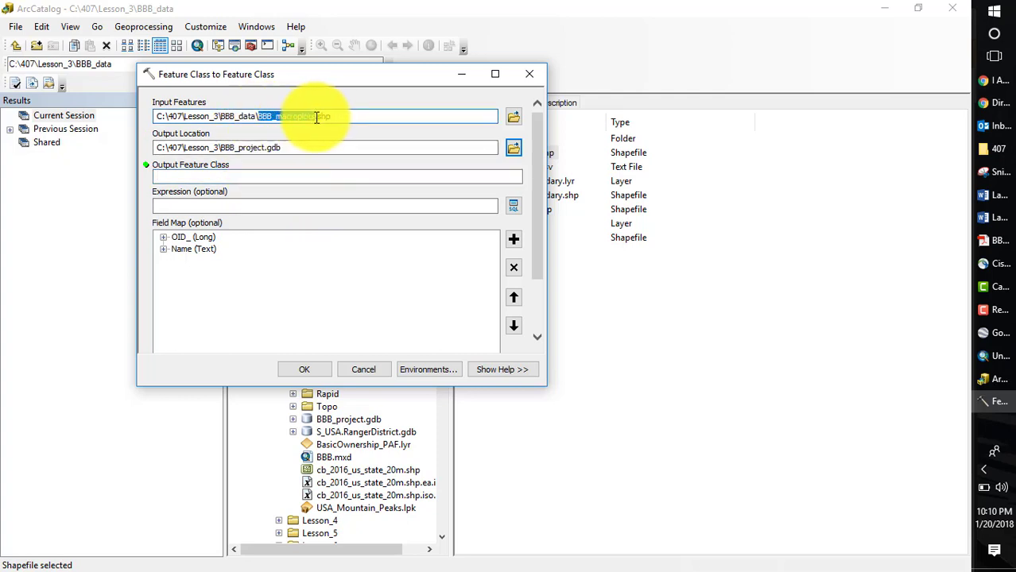
left_click(238, 175)
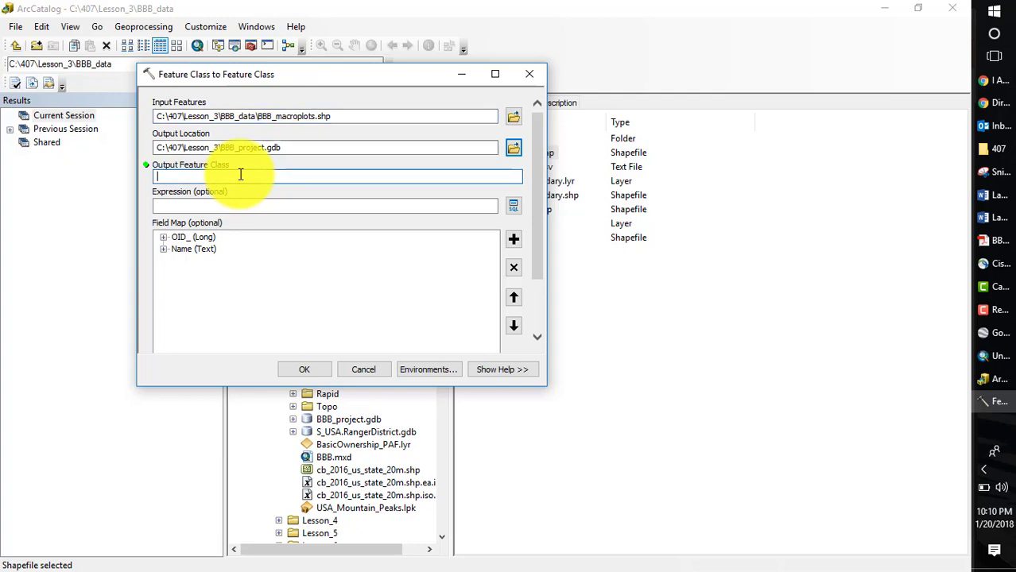
key("ctrl+v")
left_click(310, 372)
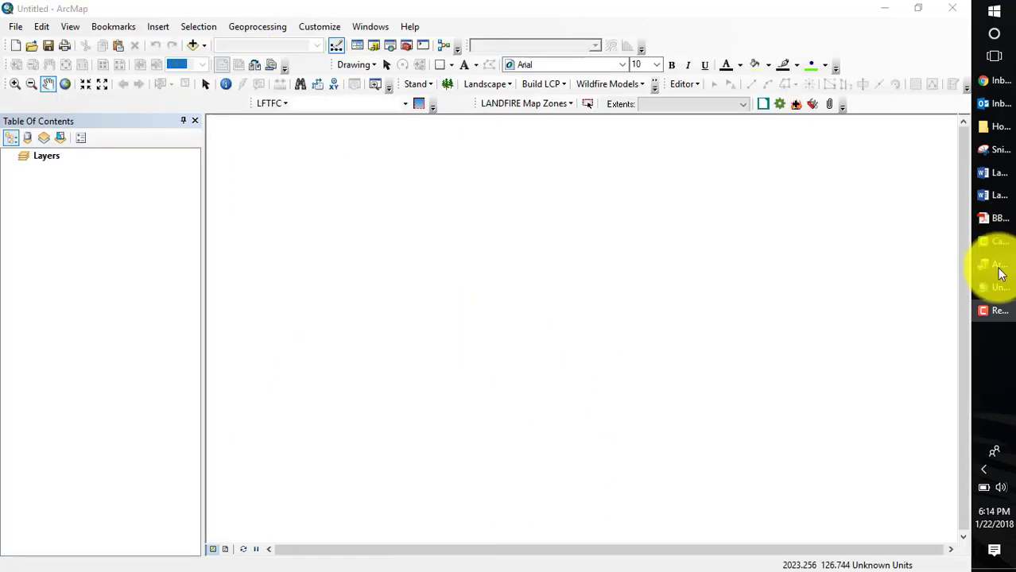
Switch to ArcMap and save the empty map document as BBB in the Lesson_3 folder, replacing the existing file
mouse_move(999, 273)
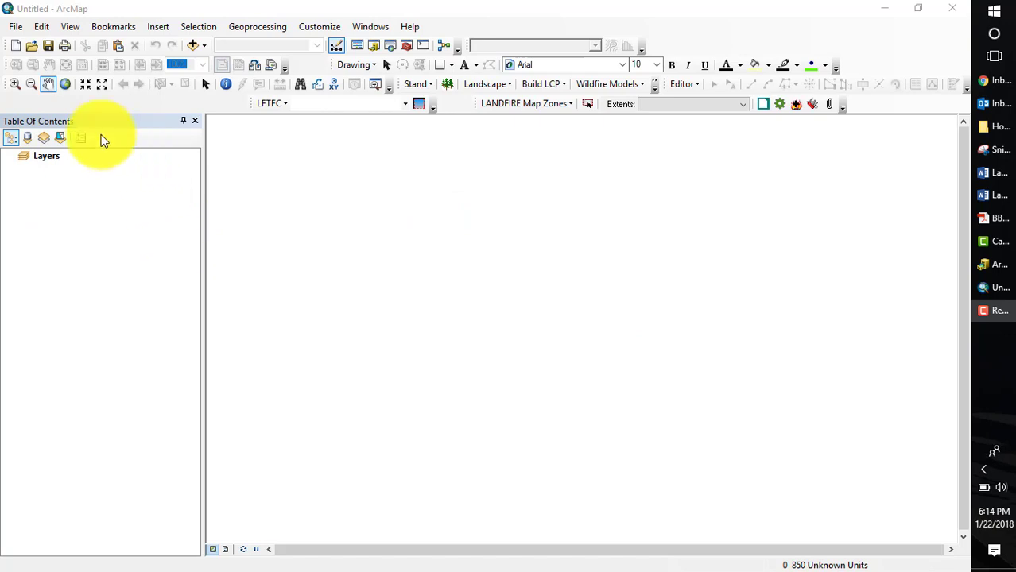
left_click(16, 27)
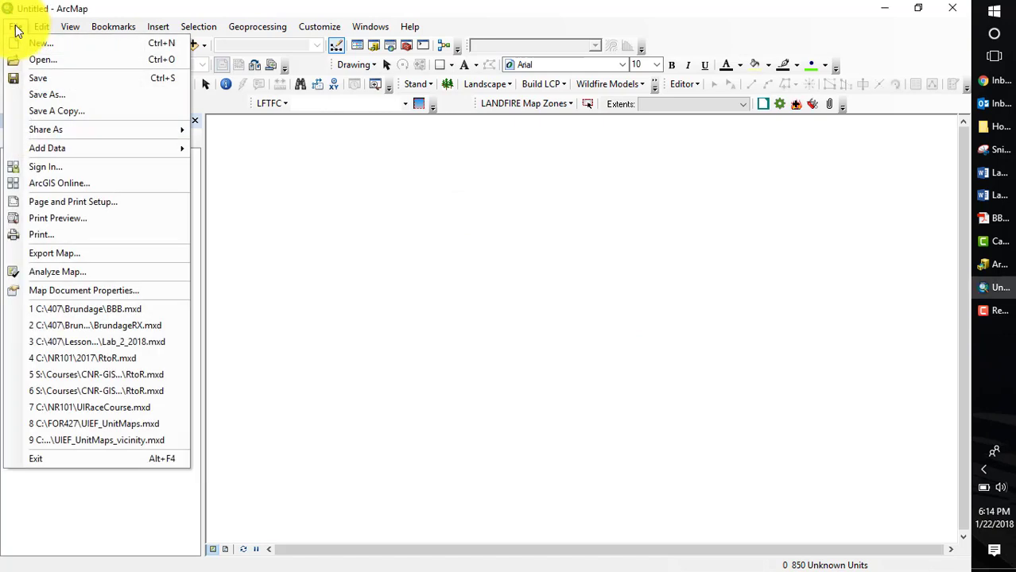
left_click(61, 98)
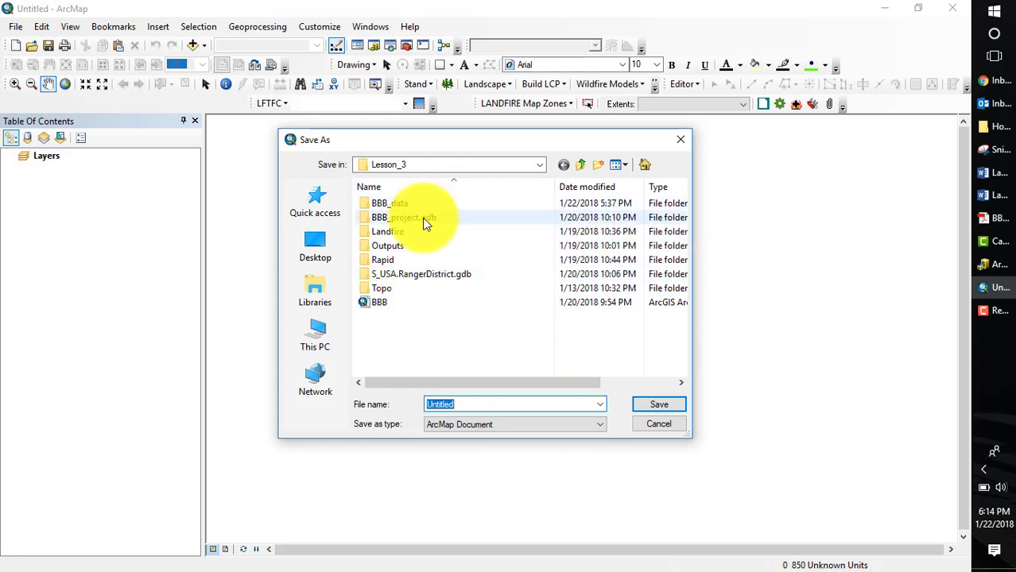
key("Escape")
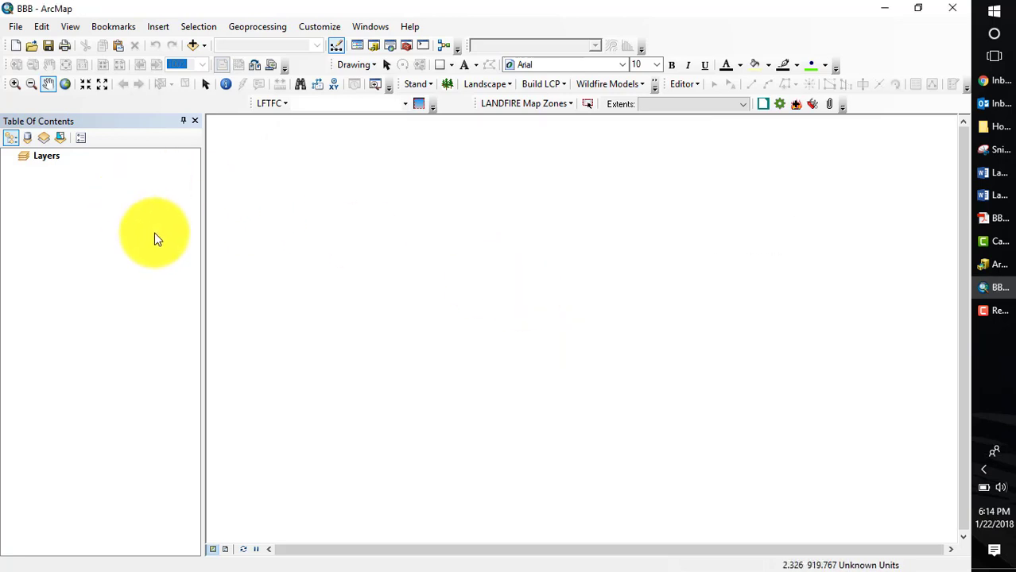
Start adding data to the map and examine the available folder locations and the folder connection option
left_click(203, 47)
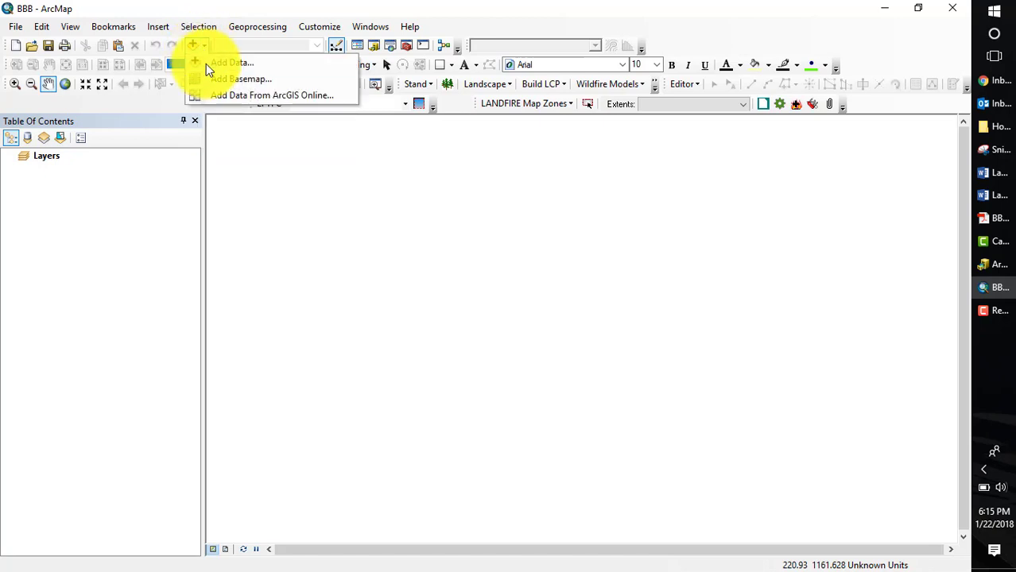
left_click(199, 64)
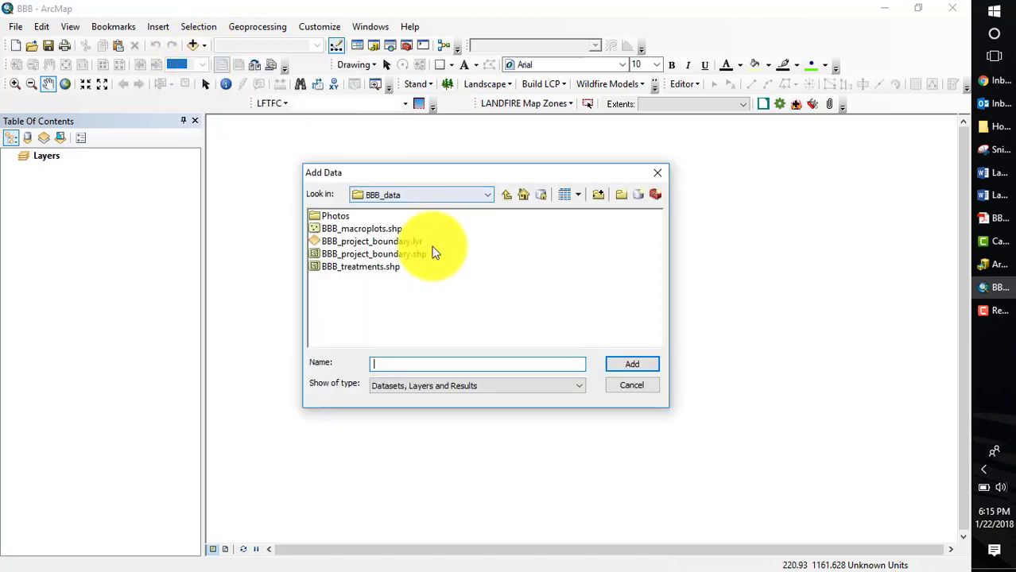
left_click(489, 196)
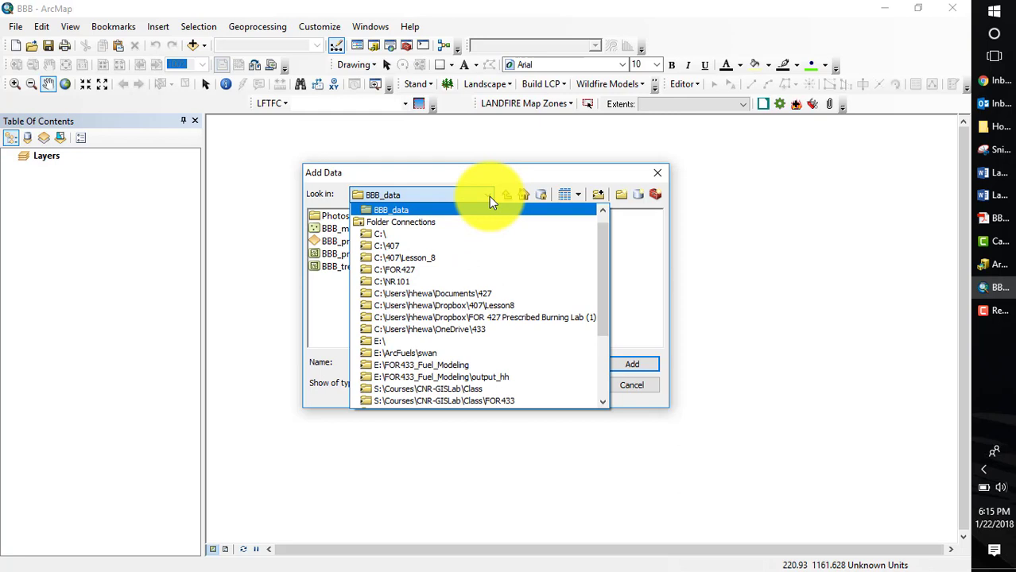
left_click(489, 197)
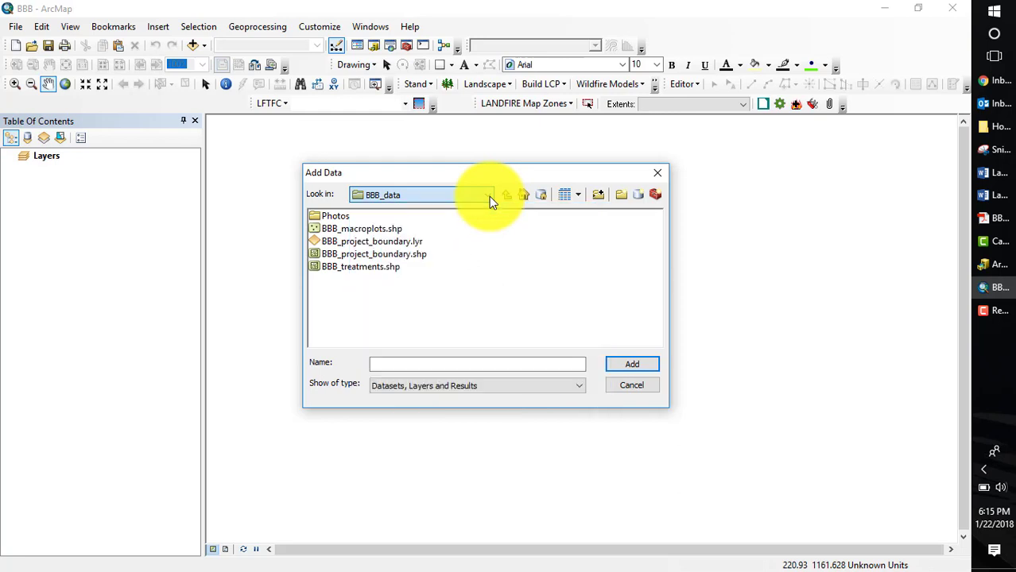
left_click(599, 196)
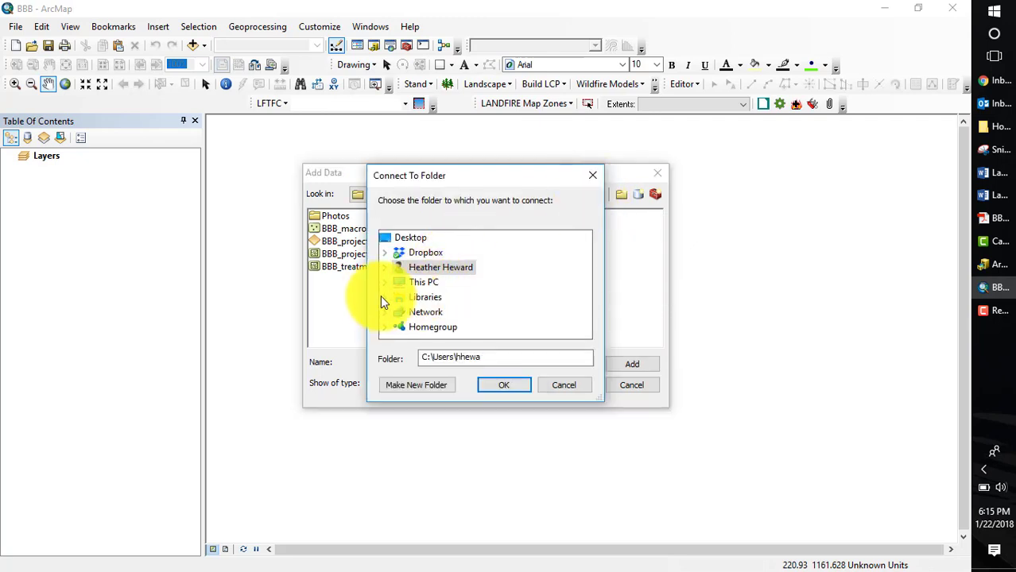
left_click(591, 177)
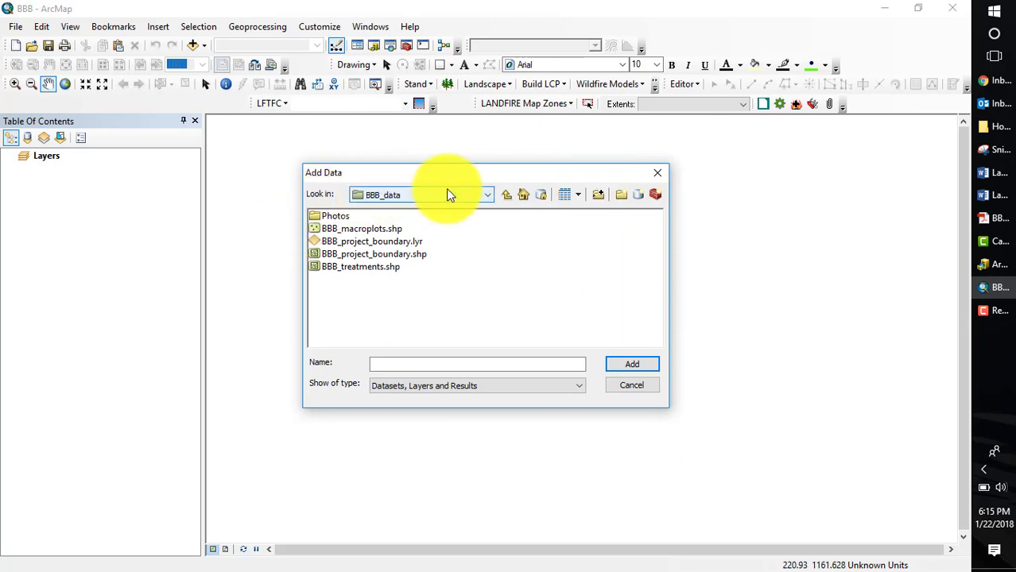
left_click(488, 194)
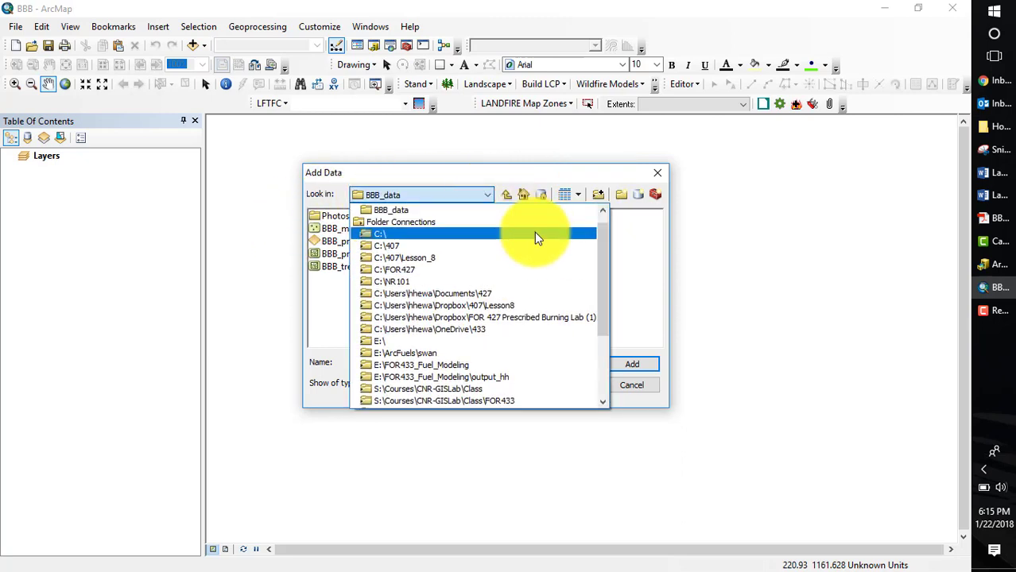
left_click_drag(603, 272, 602, 234)
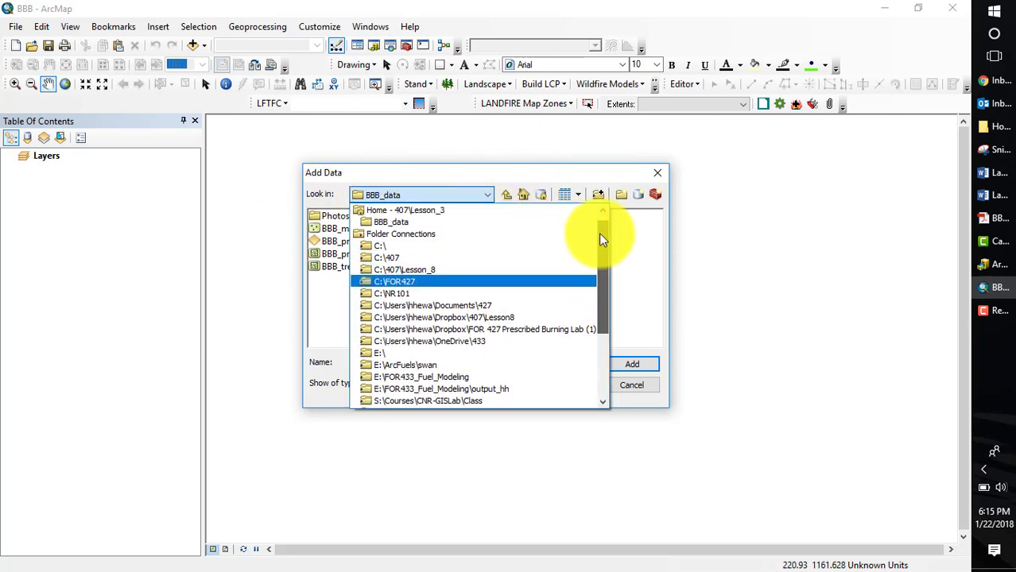
left_click(392, 221)
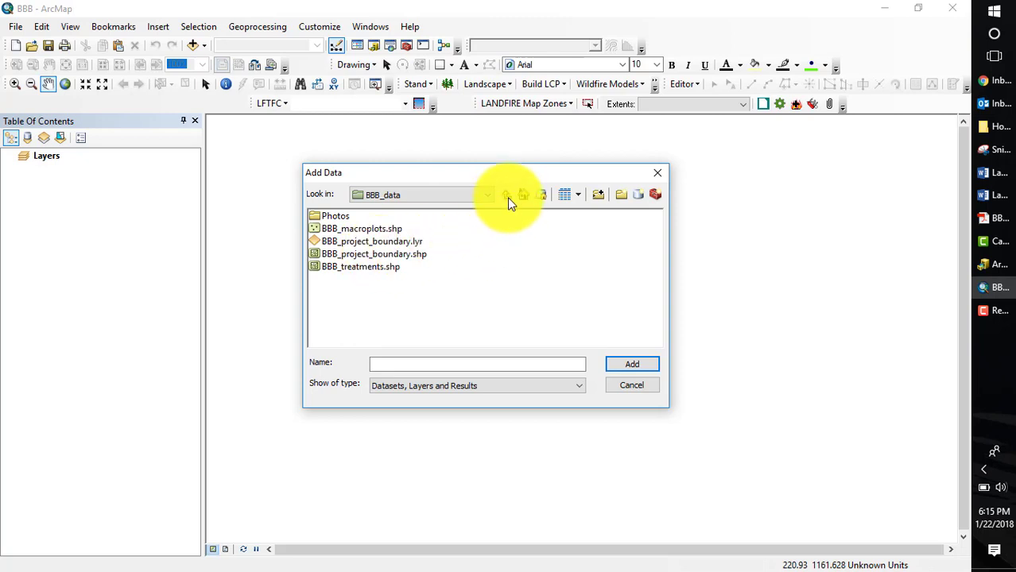
left_click(487, 196)
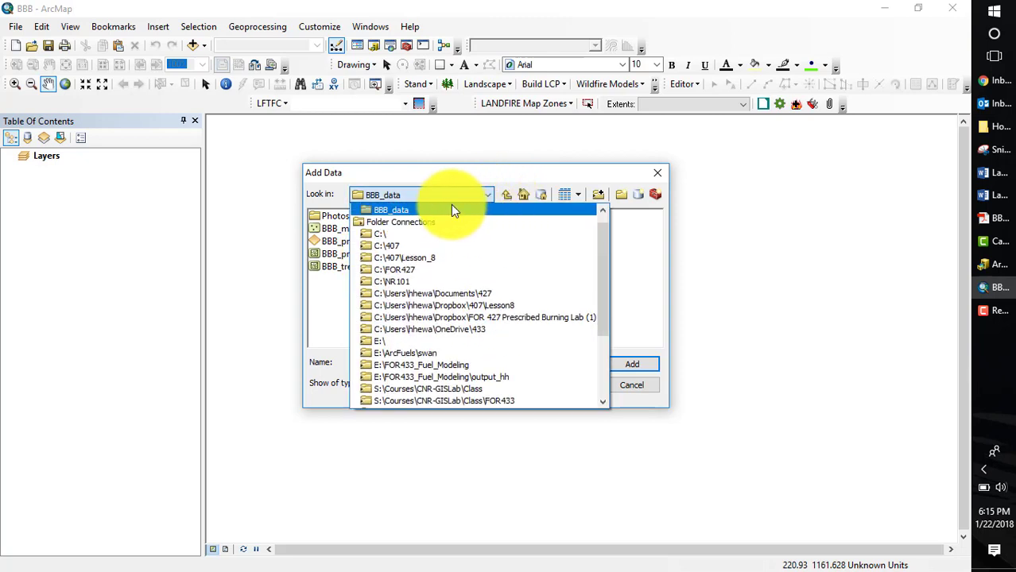
left_click(500, 196)
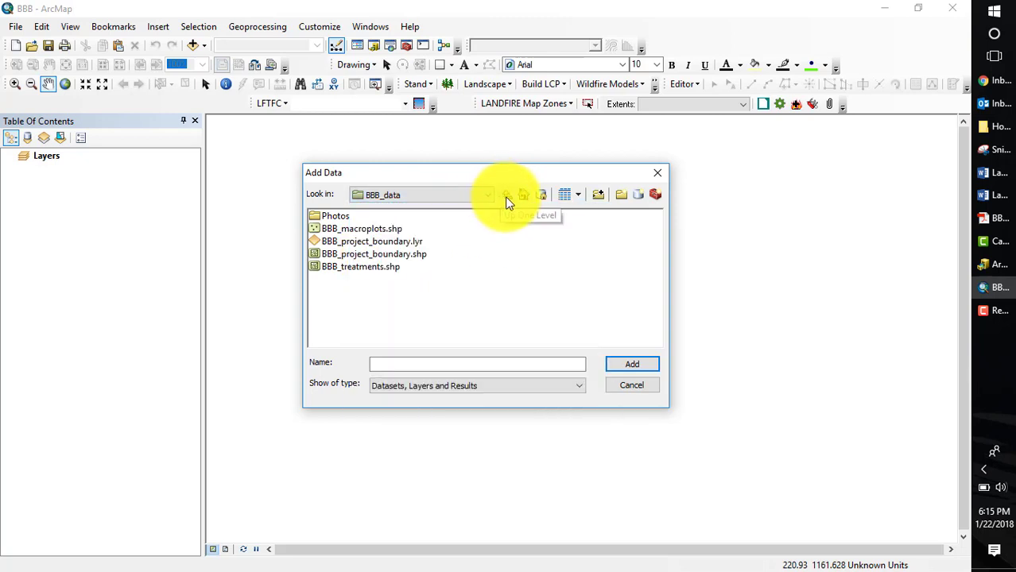
Add the BBB_macroplots, BBB_project_boundary and BBB_treatments feature classes from Lesson_3's BBB_project.gdb to the map
left_click(504, 196)
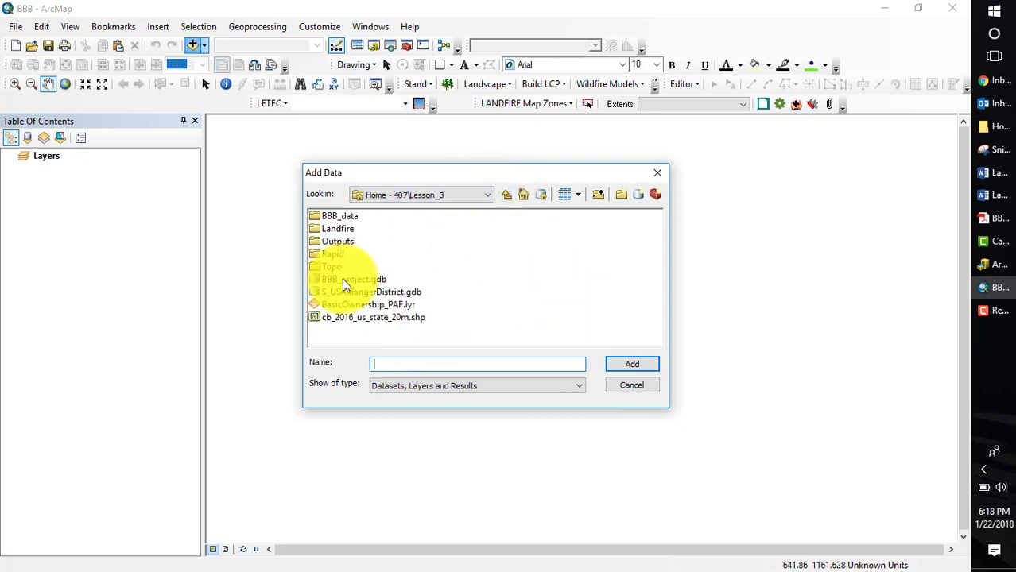
double_click(345, 280)
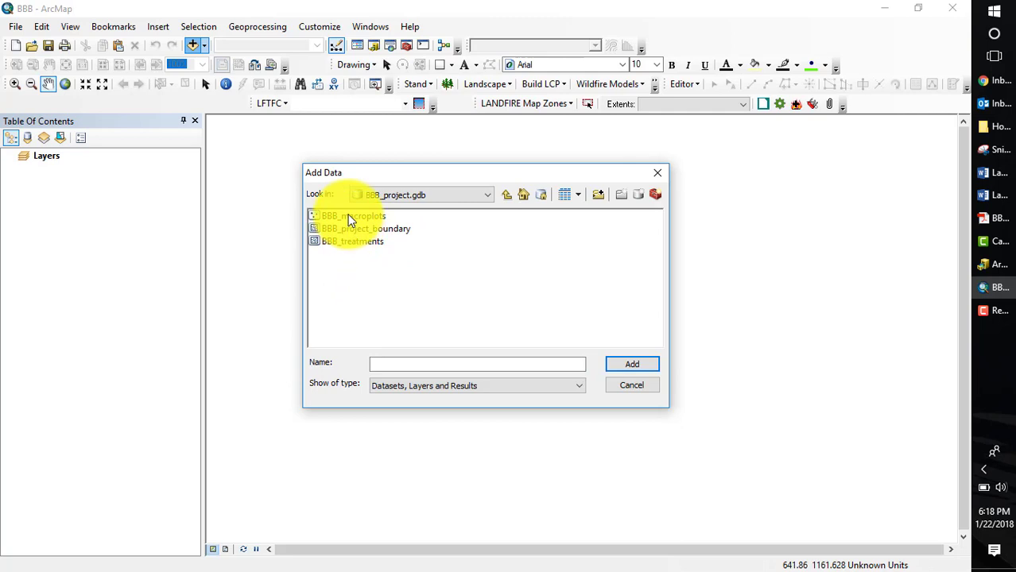
left_click(348, 215)
left_click(357, 229, "shift")
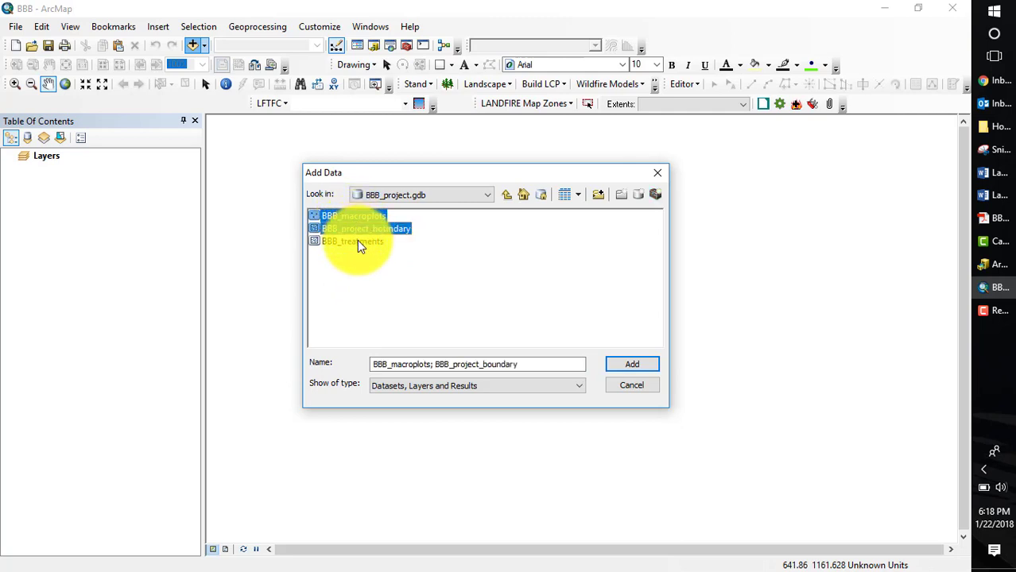
left_click(357, 240, "shift")
left_click(648, 367)
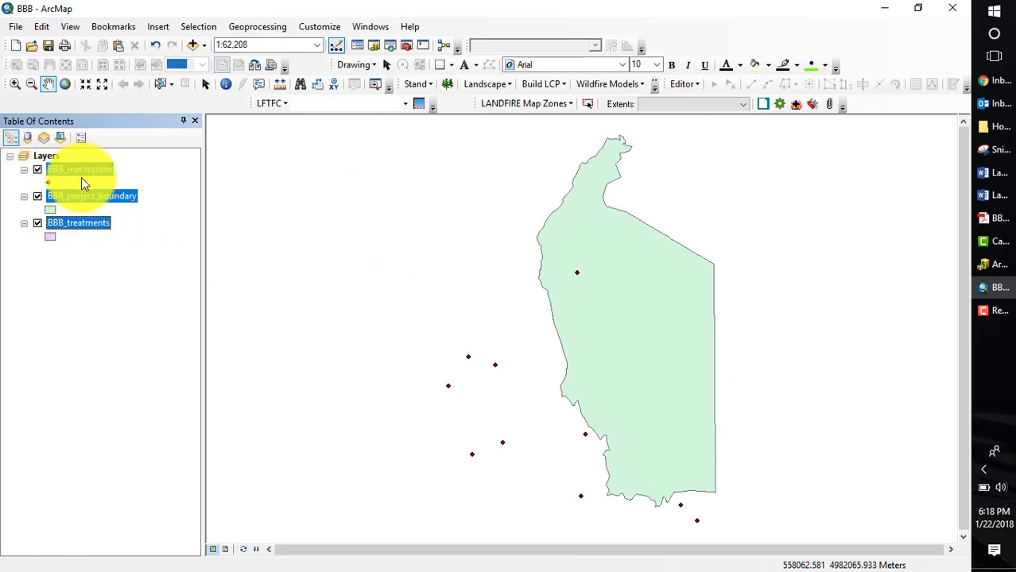
Symbolize the BBB_project_boundary layer with the Hollow symbol and an outline width of 2
left_click(93, 198)
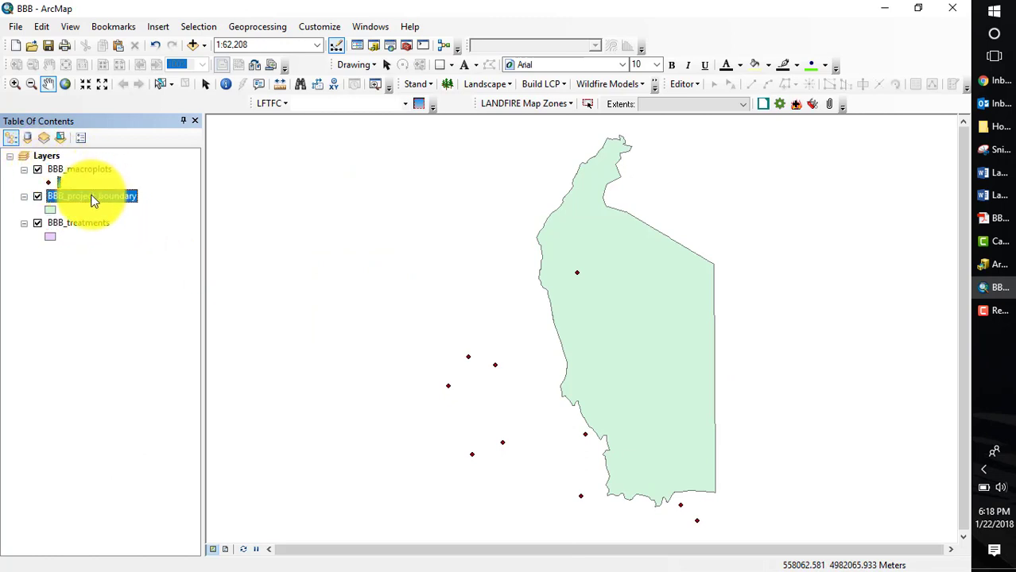
left_click(50, 210)
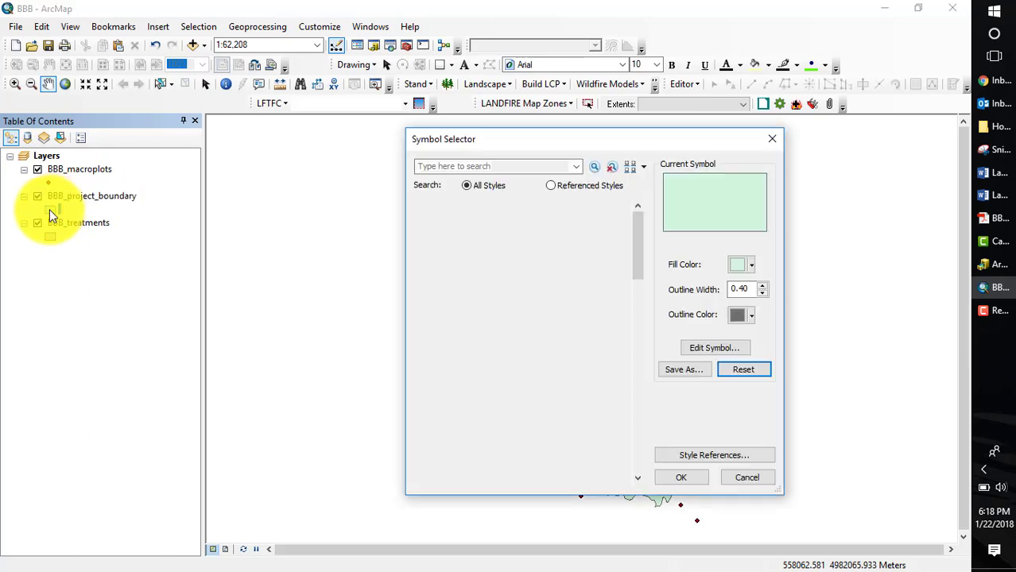
left_click(445, 294)
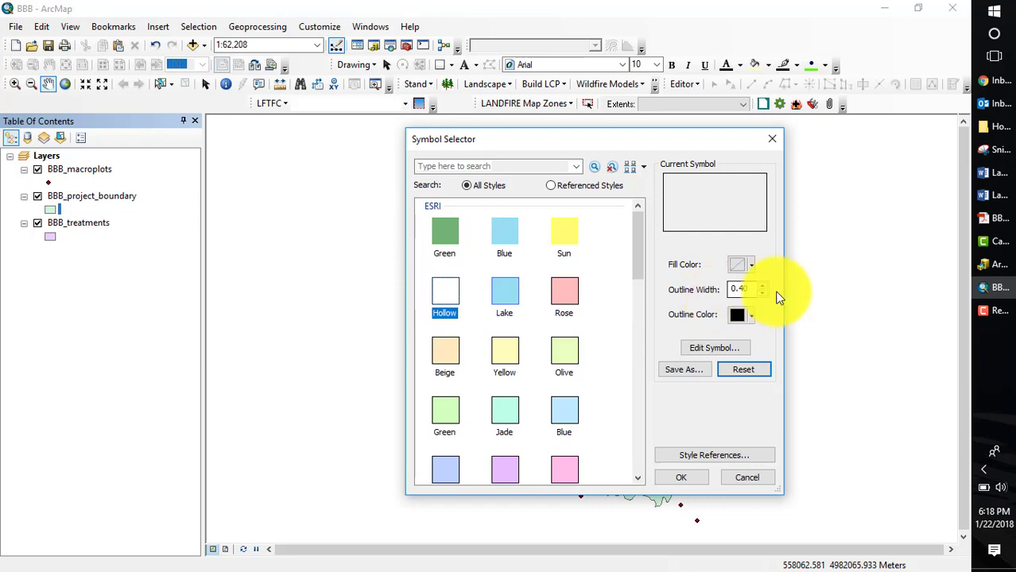
left_click(754, 289)
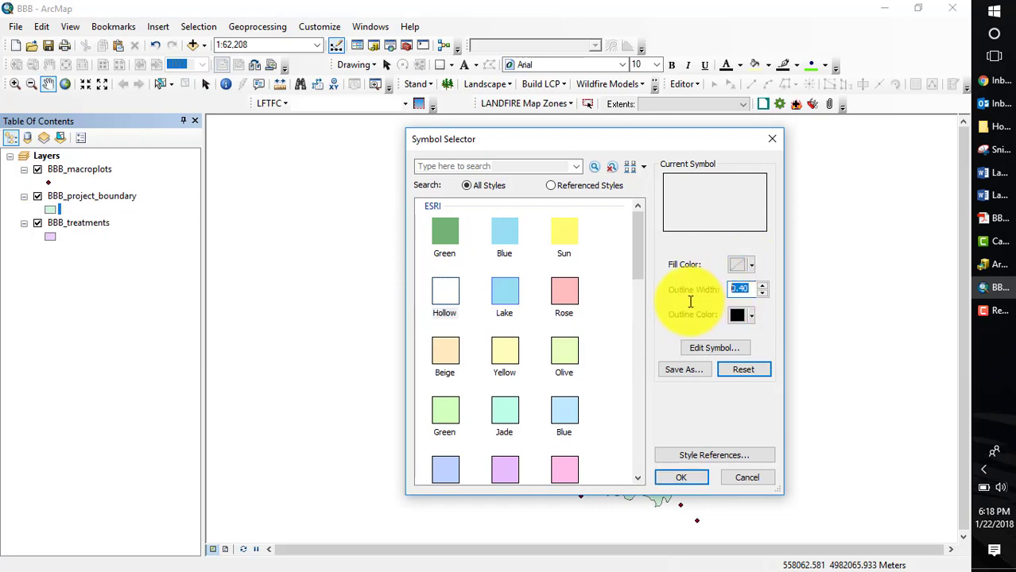
type("2")
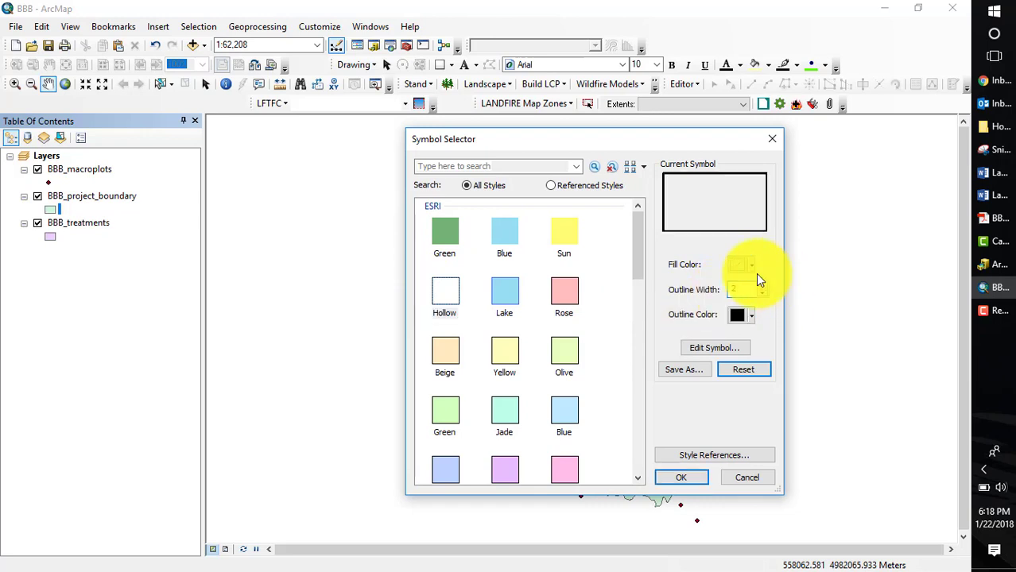
left_click(682, 477)
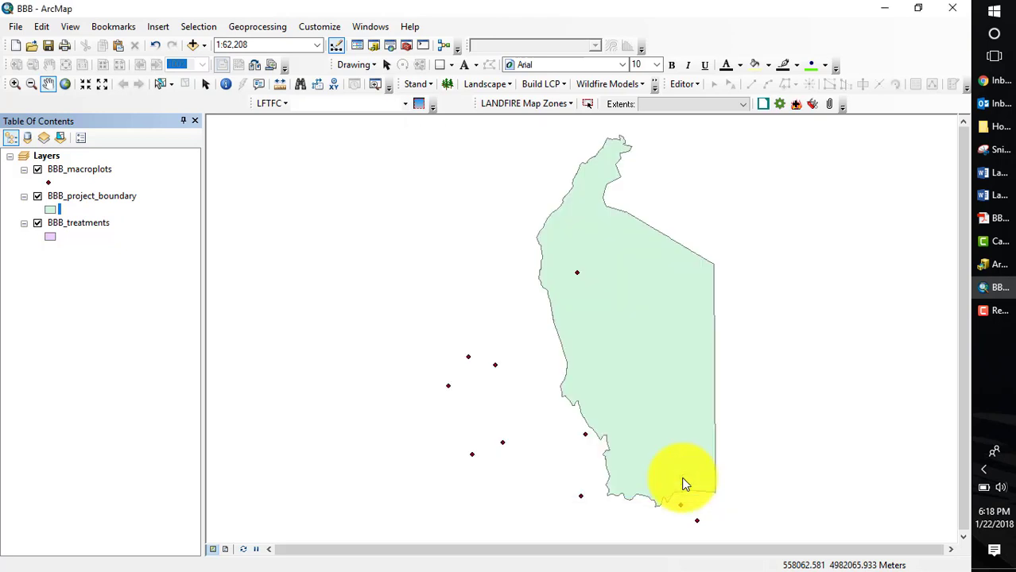
Open the symbology settings in the BBB_treatments layer's properties
right_click(70, 225)
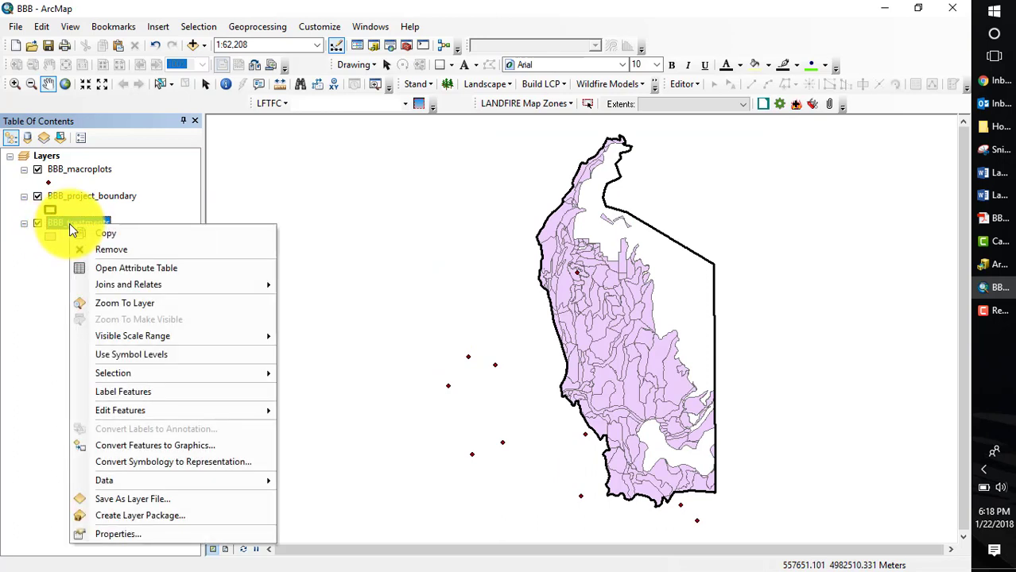
left_click(130, 535)
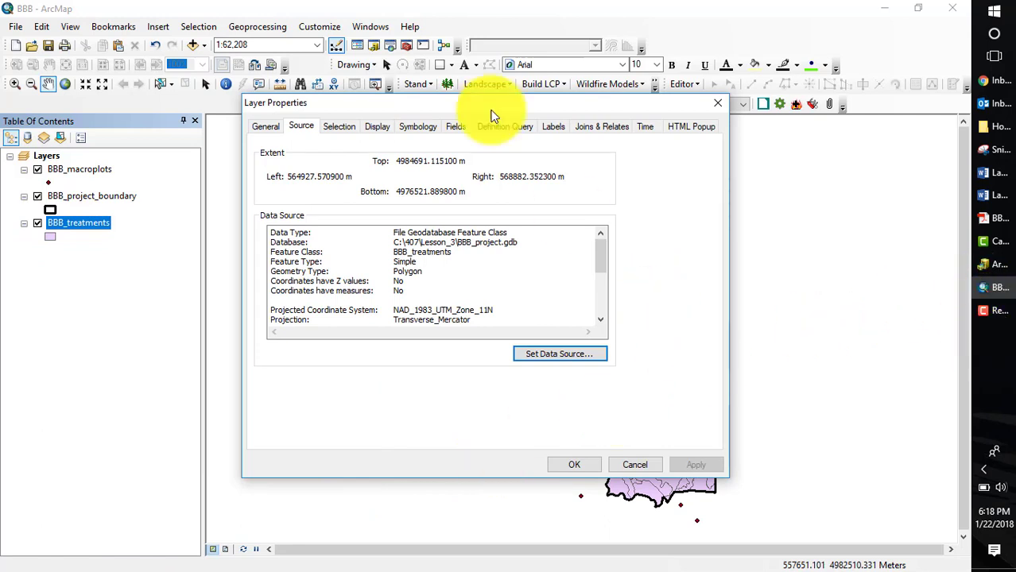
left_click(411, 128)
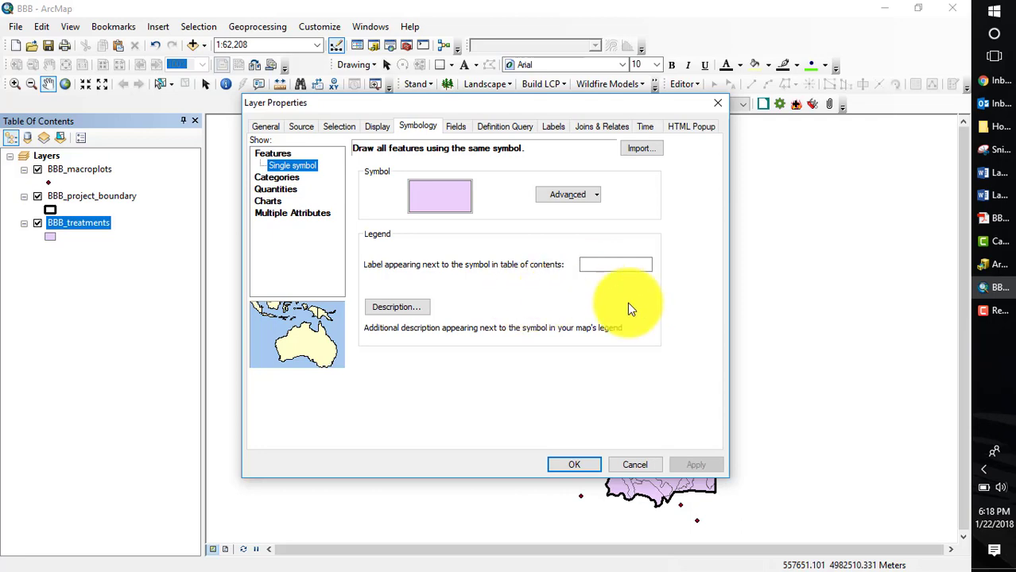
Switch to the BBB_EnvironmentalAssessment PDF in Acrobat Reader, examine the vegetation treatment map on page 37, and return to ArcMap
left_click(998, 219)
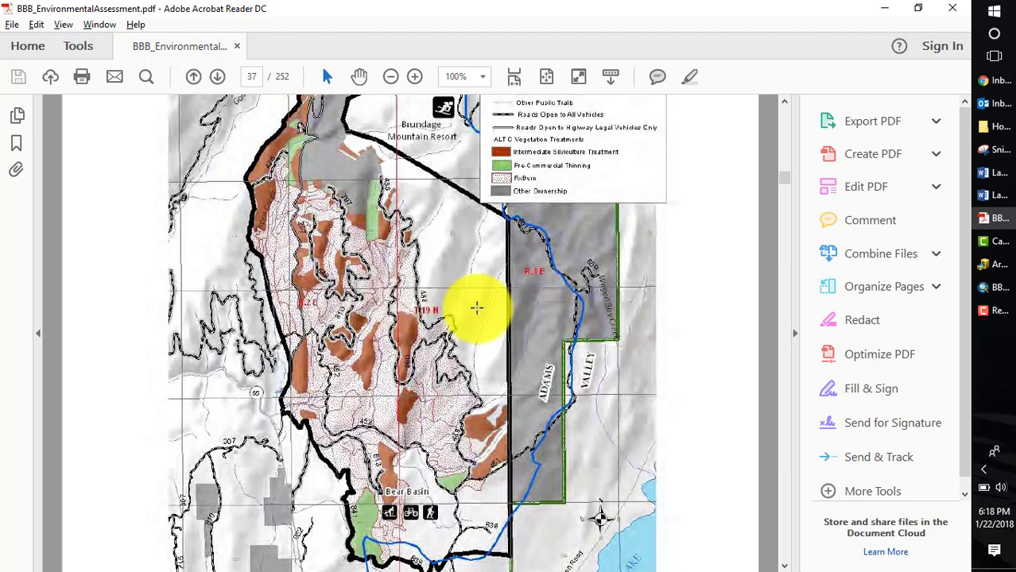
scroll(477, 308, "down", 3)
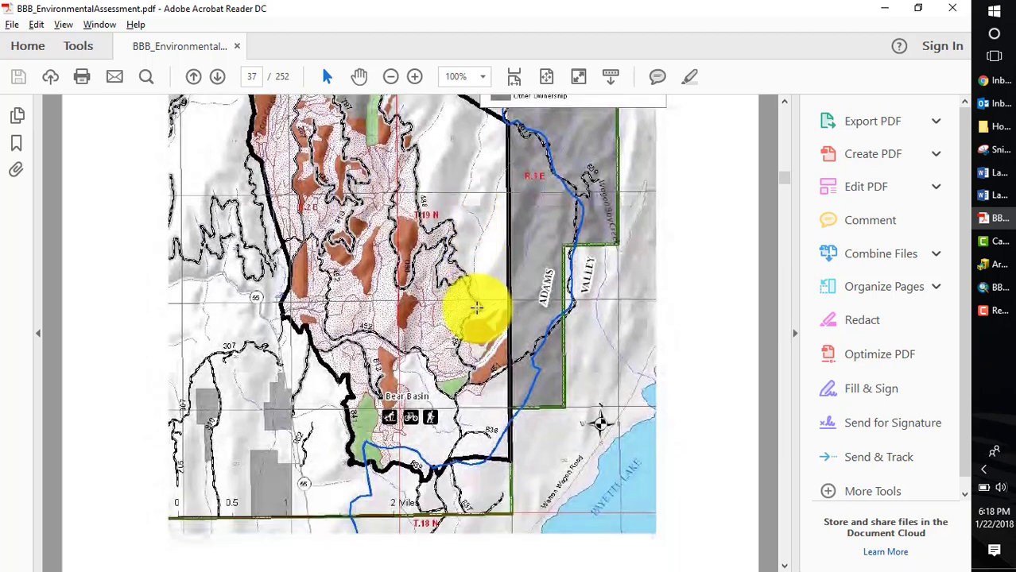
scroll(477, 307, "down", 2)
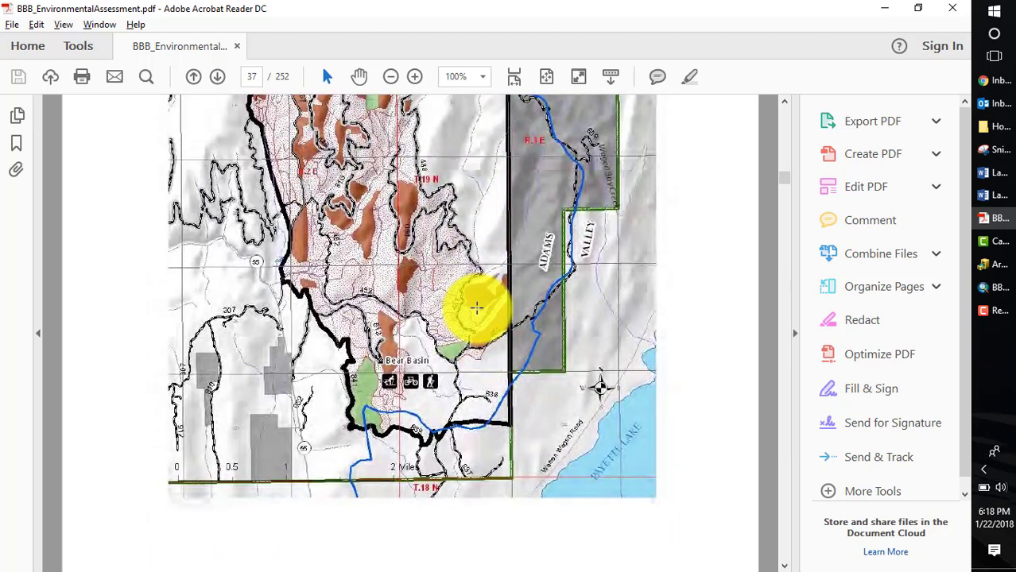
scroll(476, 308, "up", 2)
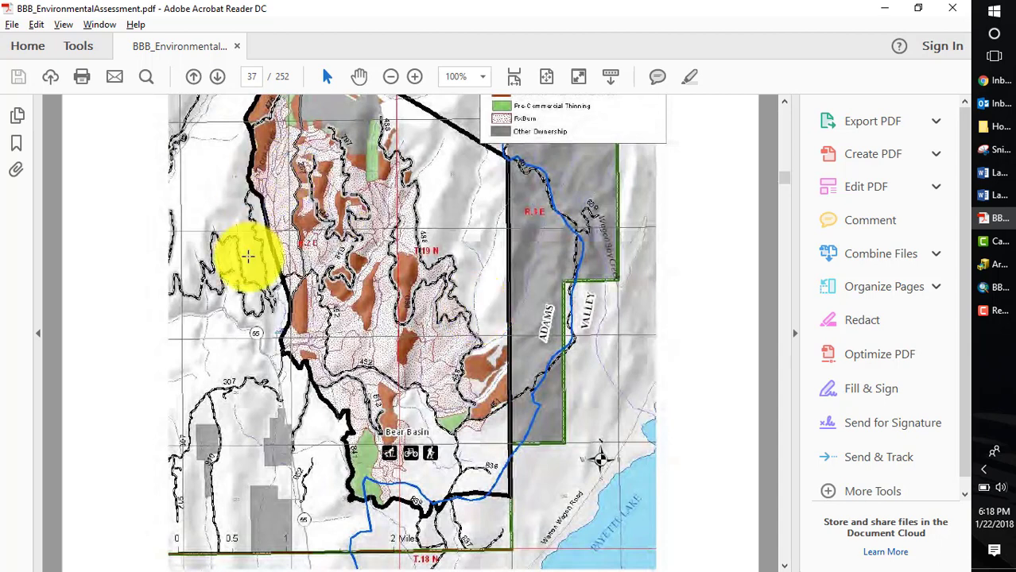
key("alt+Tab")
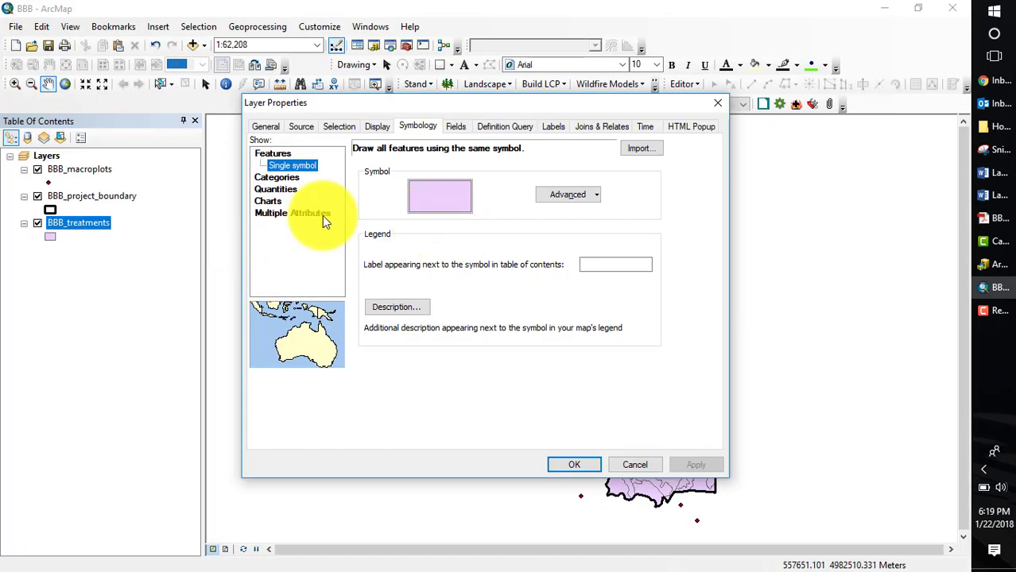
Categorize BBB_treatments by unique values of the DisplayC field, adding all values and excluding the all other values class
left_click(270, 179)
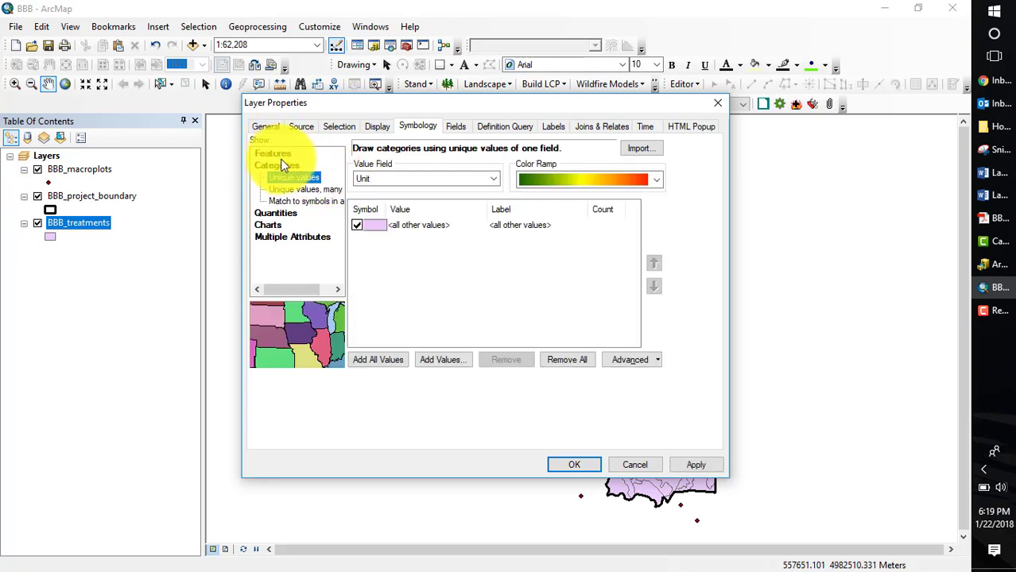
left_click(489, 181)
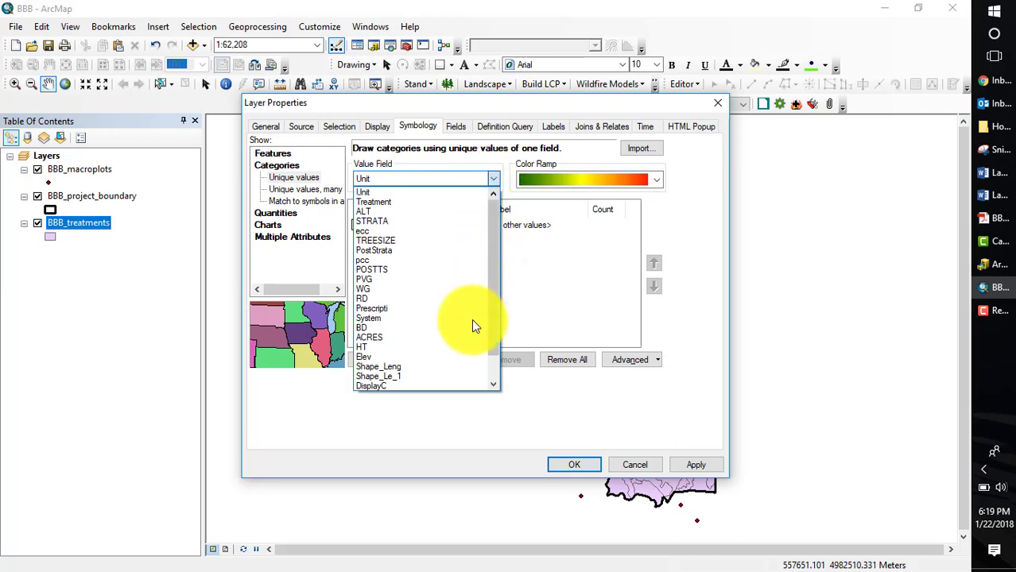
left_click(379, 385)
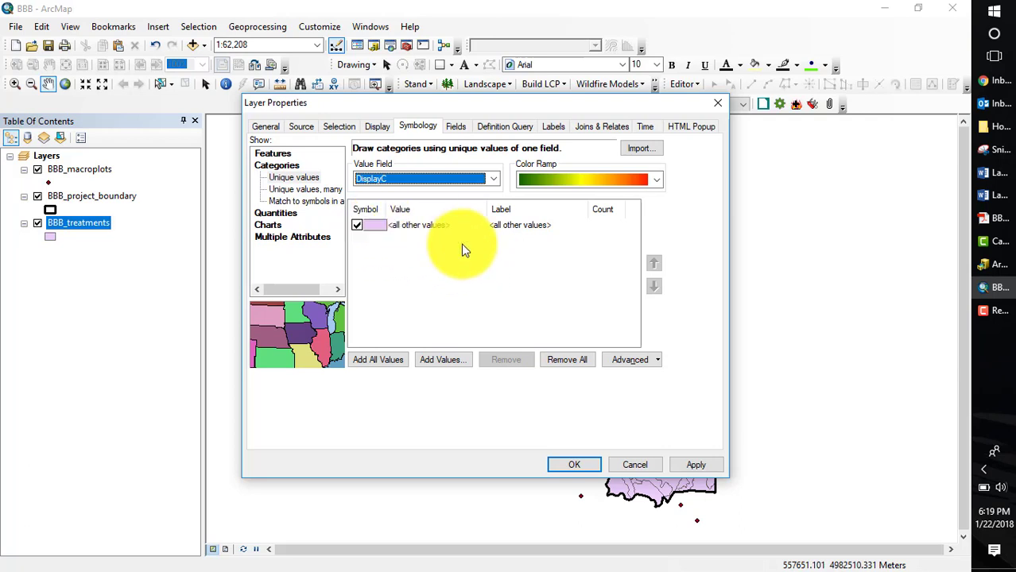
left_click(389, 361)
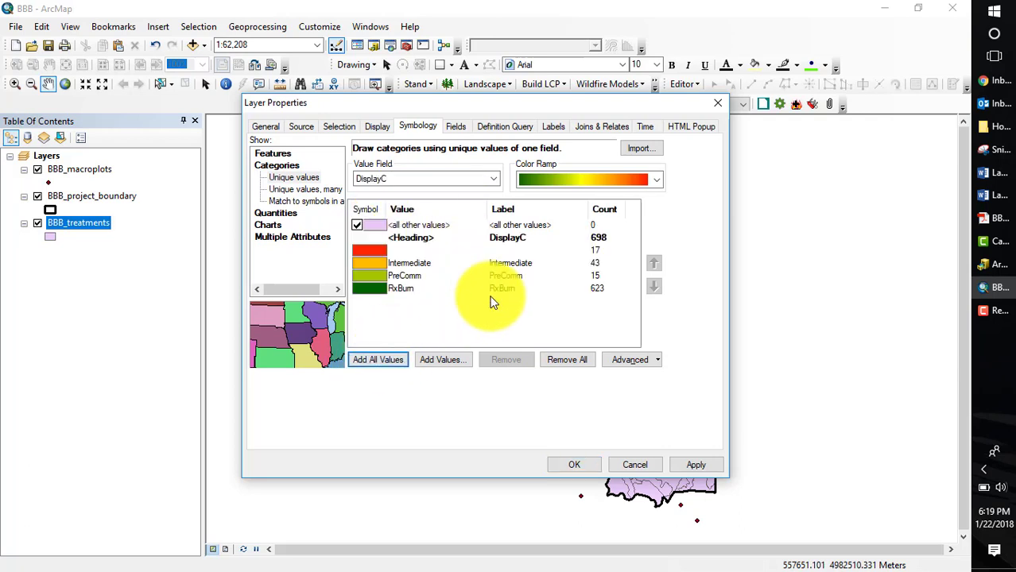
left_click(356, 226)
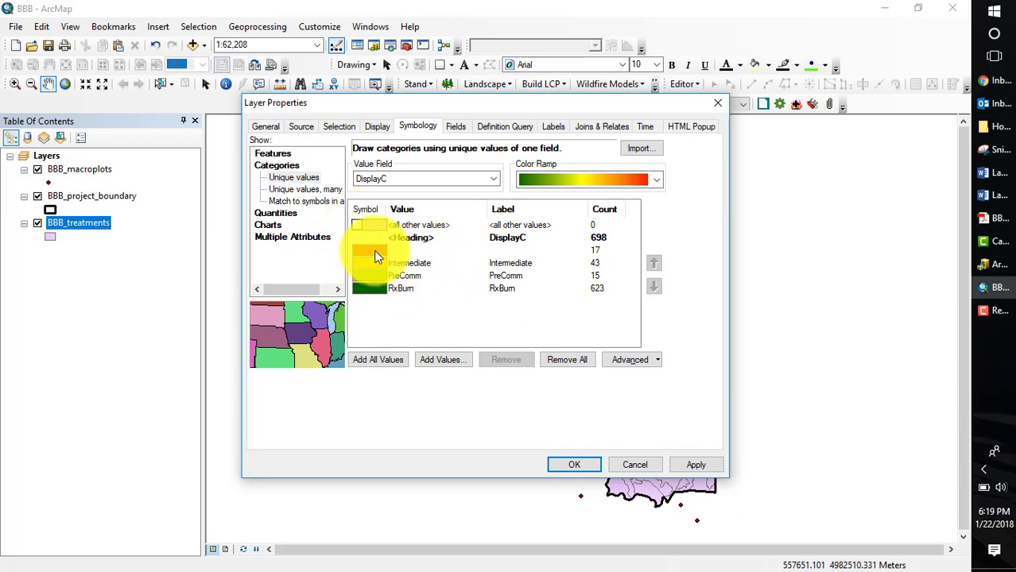
Give the blank DisplayC category a gray fill and a darker gray outline
left_click(375, 251)
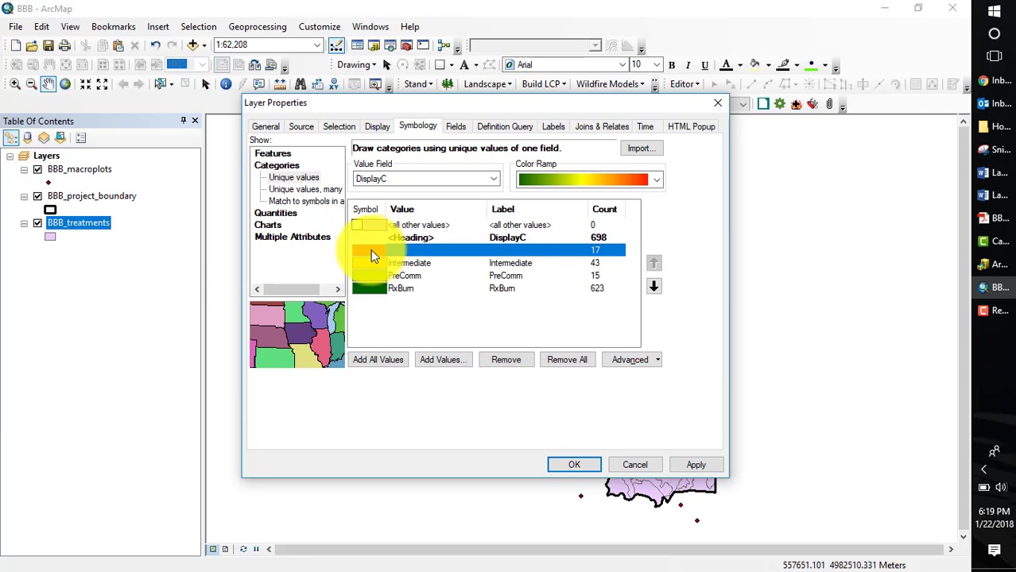
double_click(370, 249)
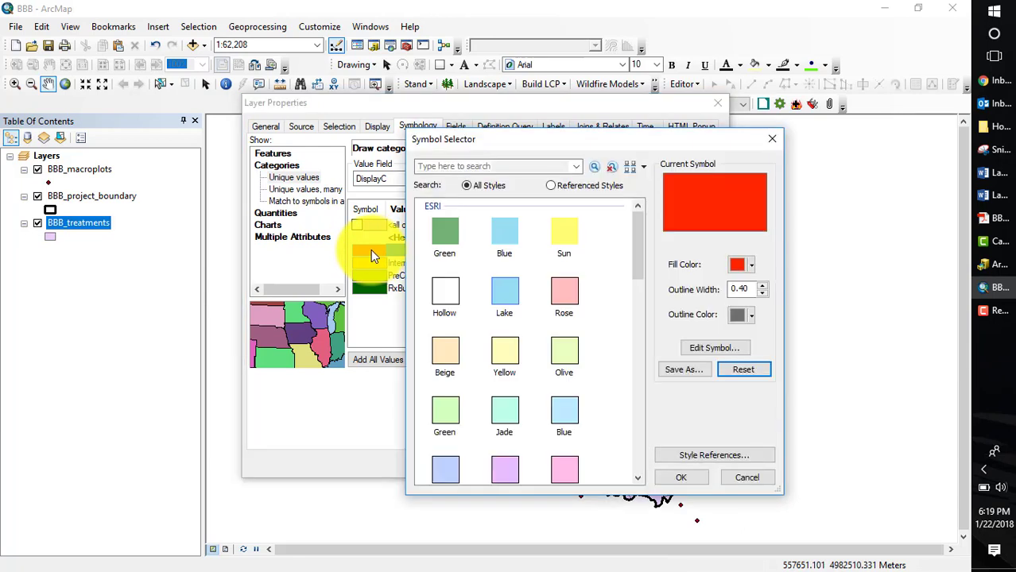
left_click(746, 265)
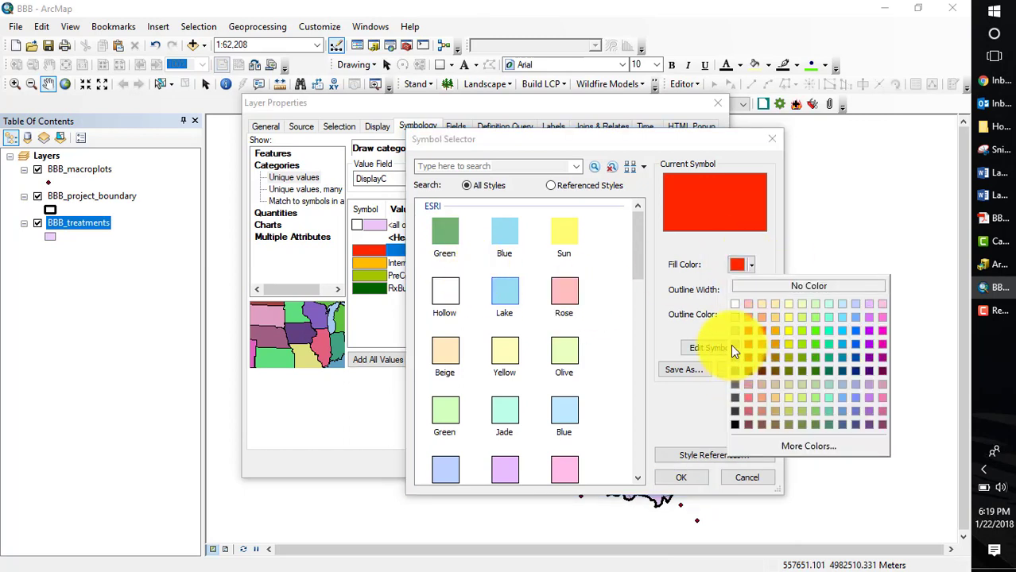
left_click(730, 344)
left_click(752, 316)
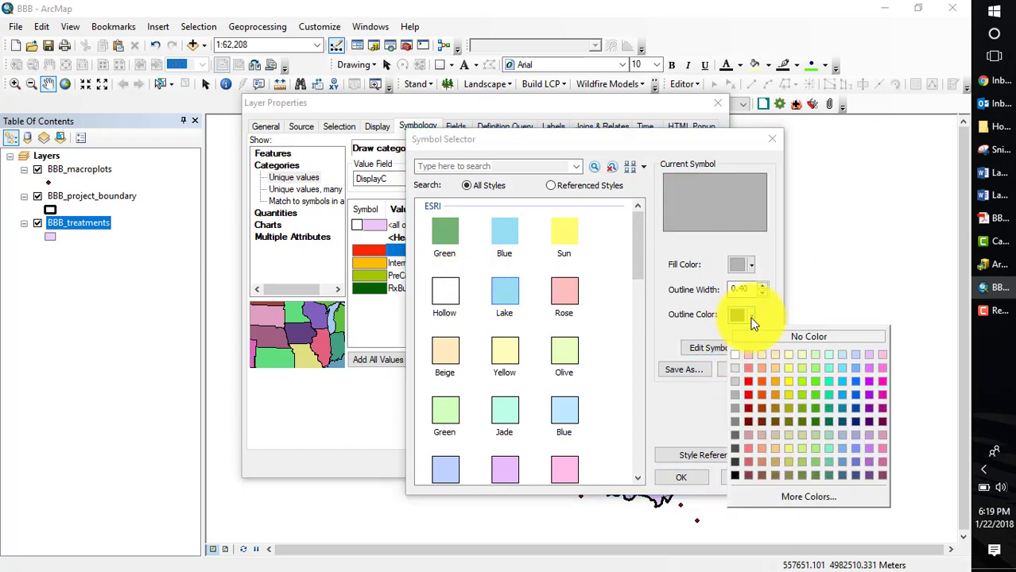
left_click(734, 434)
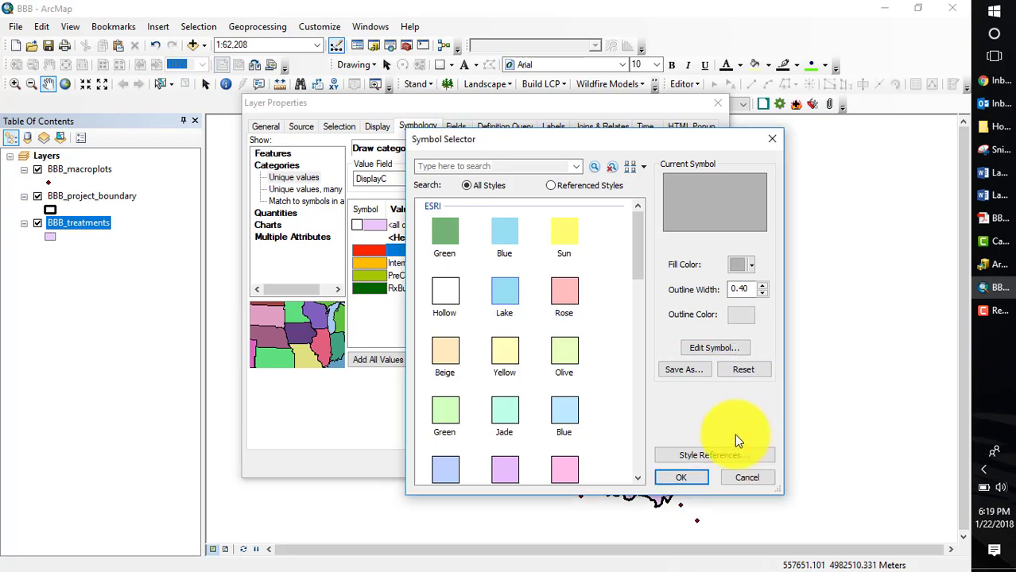
left_click(675, 477)
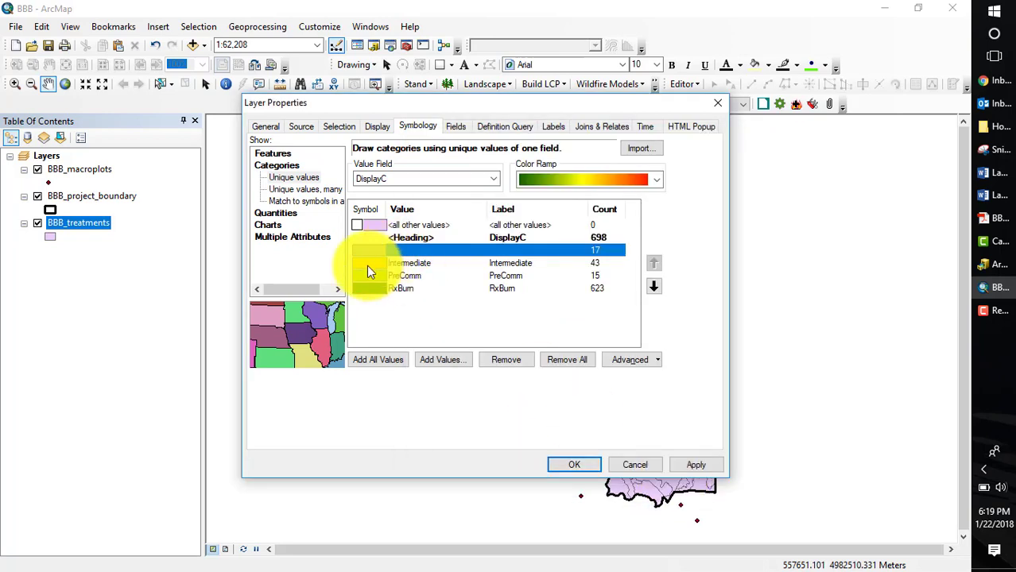
Check the treatment colors in the PDF map's legend and set the Intermediate category's fill to brown in ArcMap
left_click(369, 267)
key("alt+Tab")
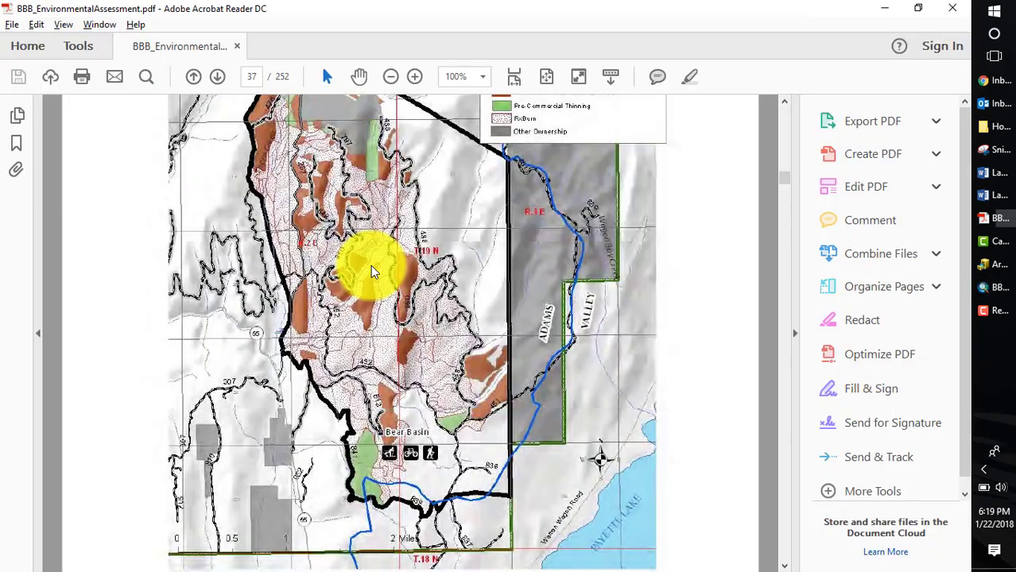
scroll(569, 188, "up", 1)
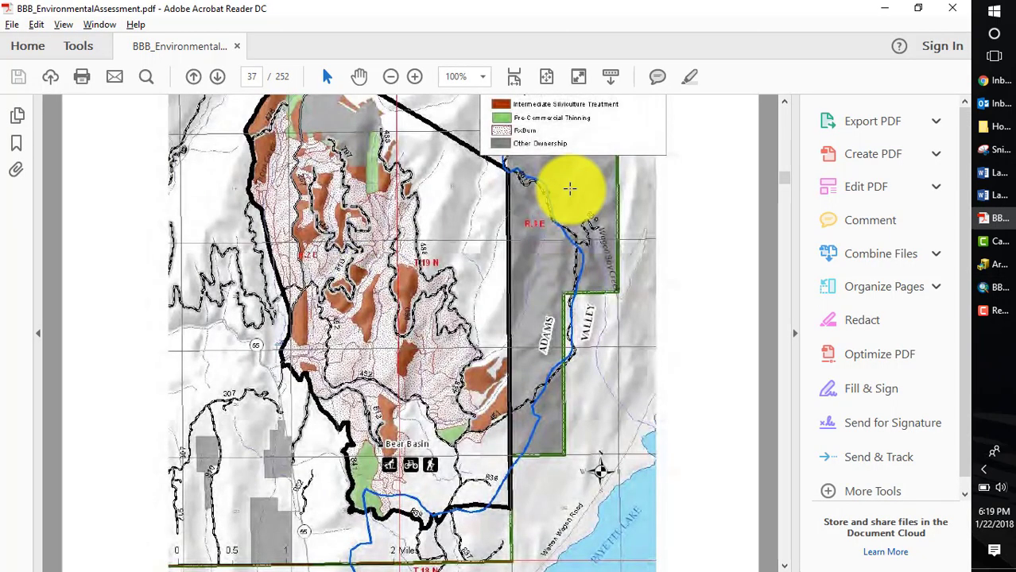
key("alt+Tab")
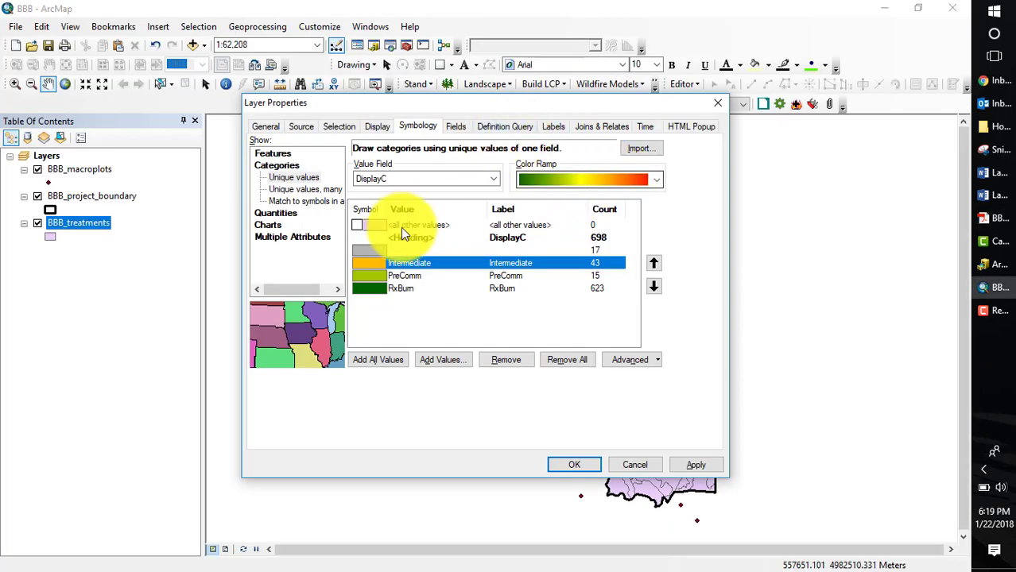
double_click(366, 263)
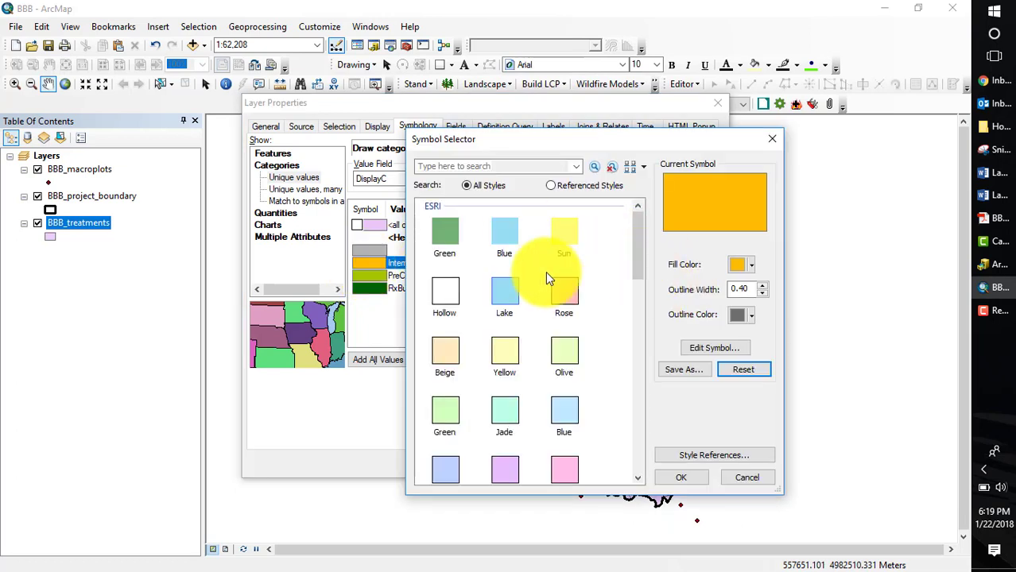
left_click(751, 266)
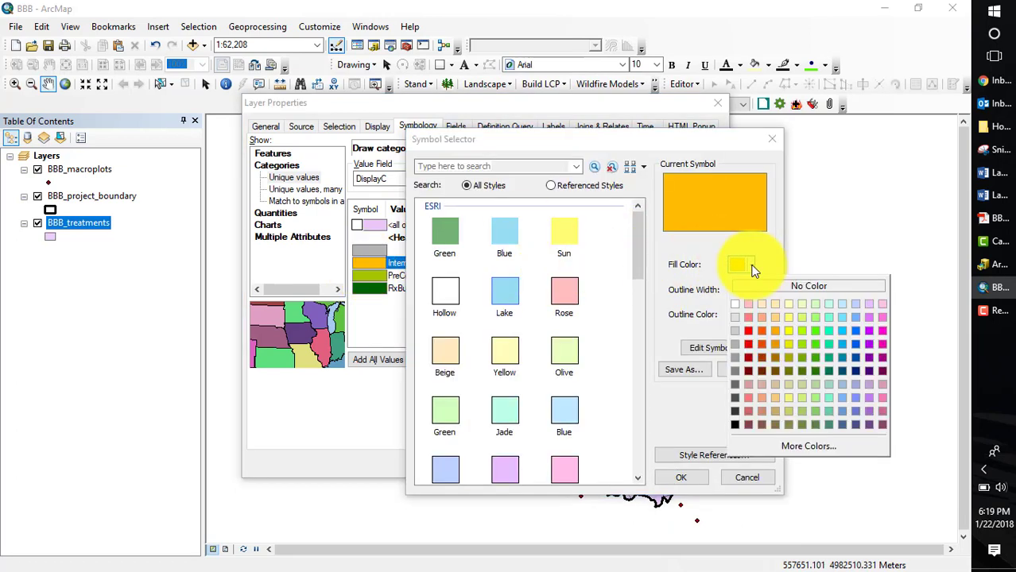
left_click(776, 371)
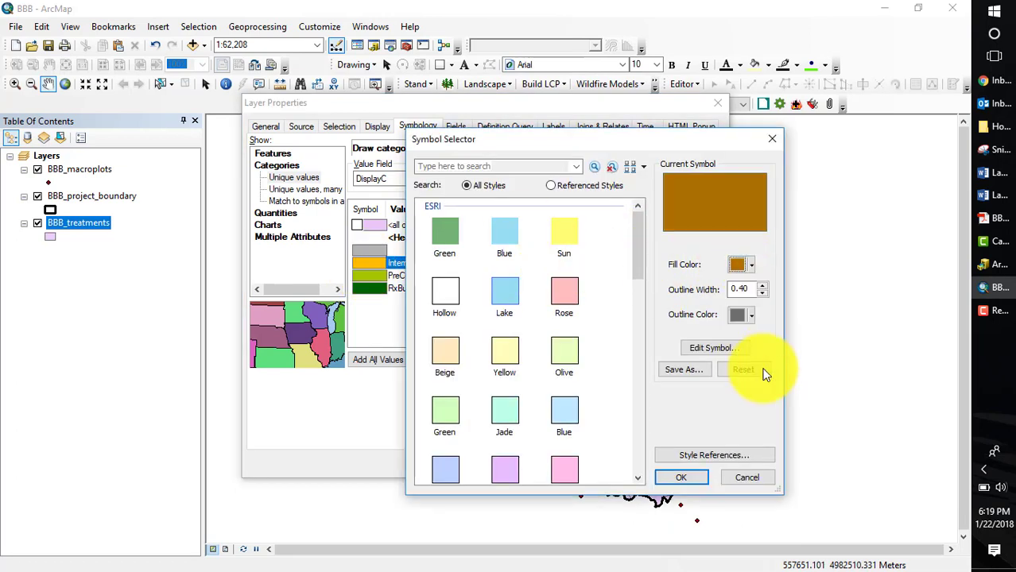
left_click(682, 481)
Set the PreComm category's fill color to a light green
double_click(382, 276)
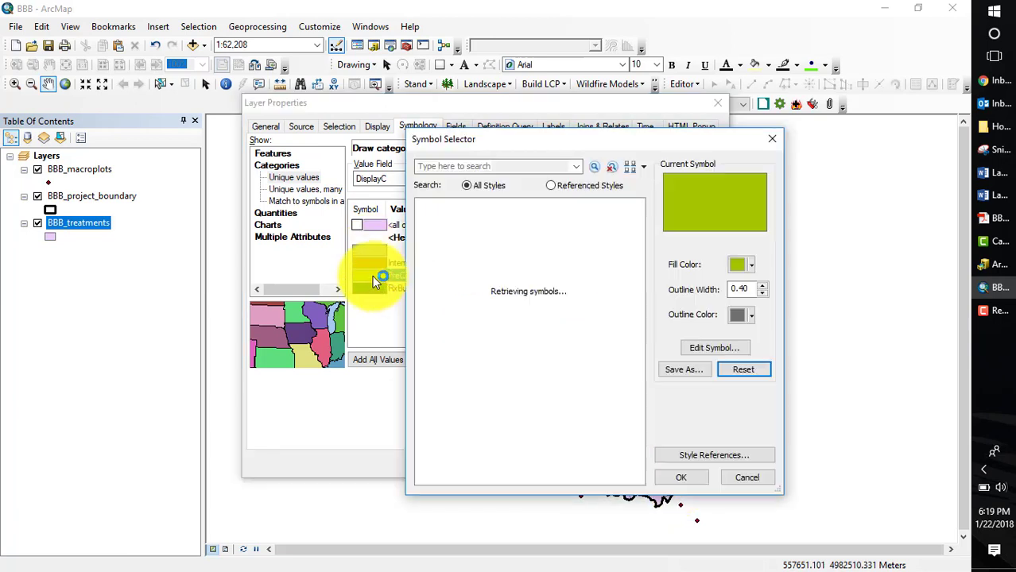
left_click(756, 269)
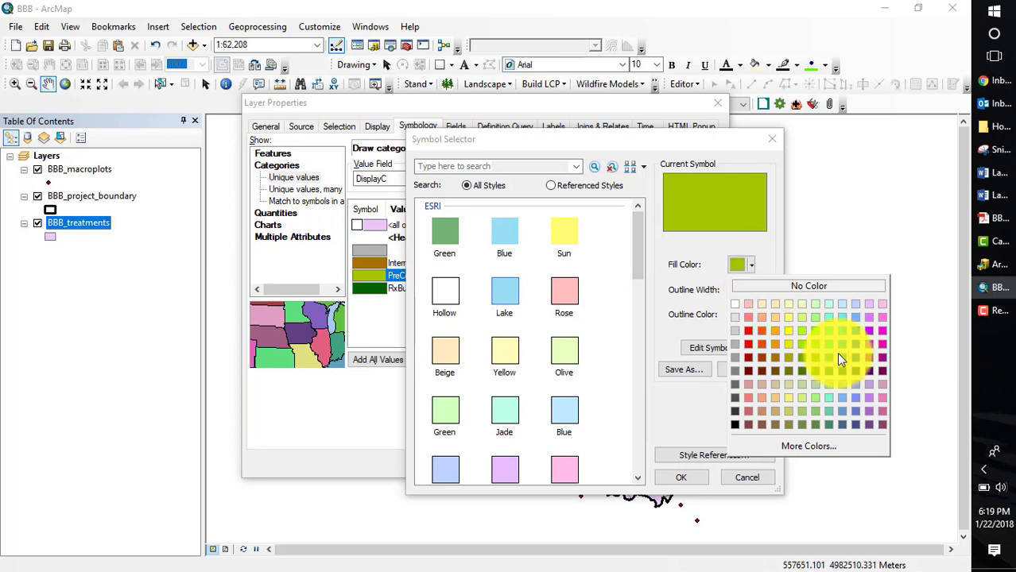
left_click(815, 410)
left_click(680, 477)
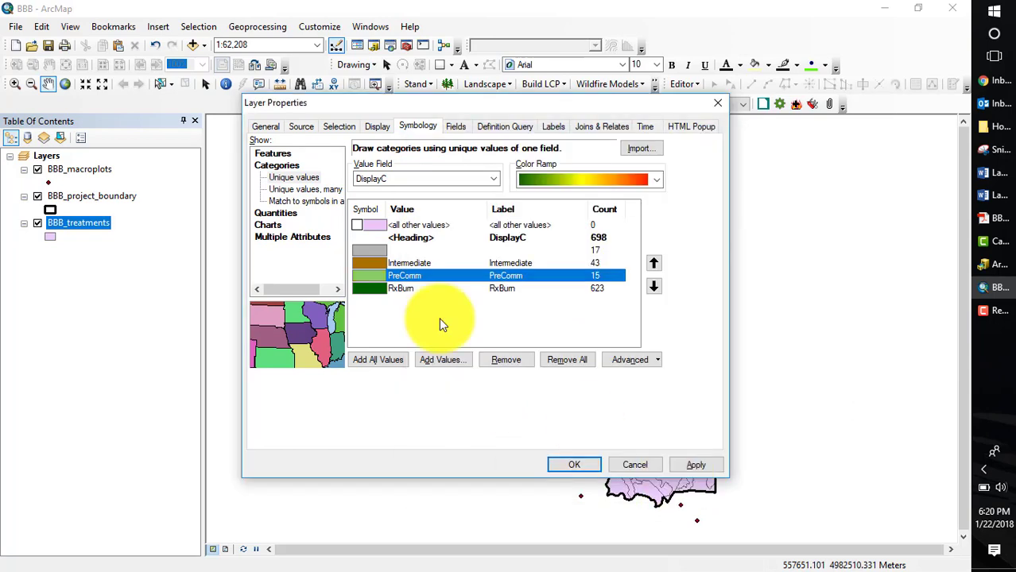
Give the RxBurn category the stippled Cropland symbol from the ESRI style
left_click(369, 291)
double_click(369, 291)
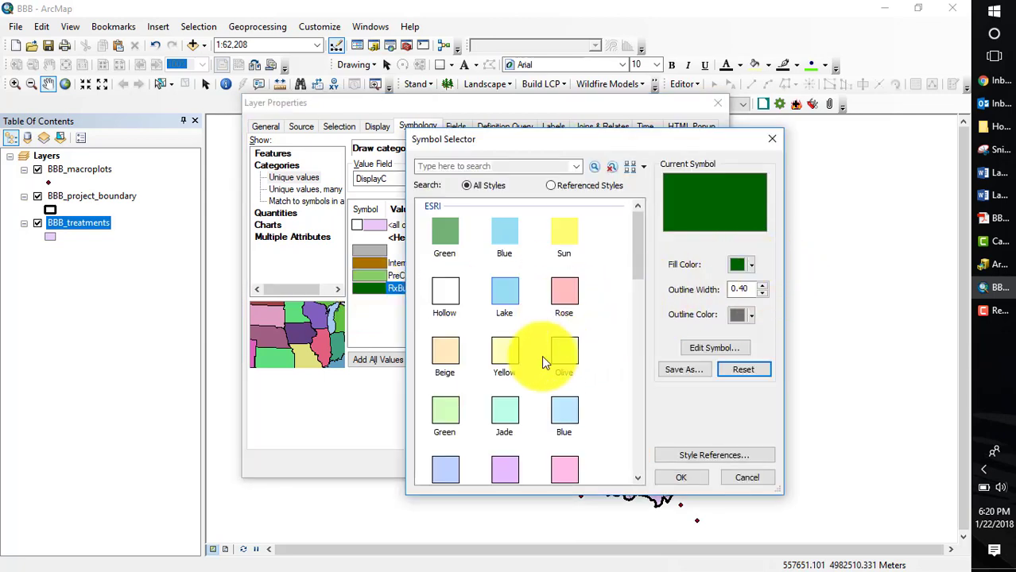
scroll(542, 356, "down", 3)
scroll(541, 355, "down", 7)
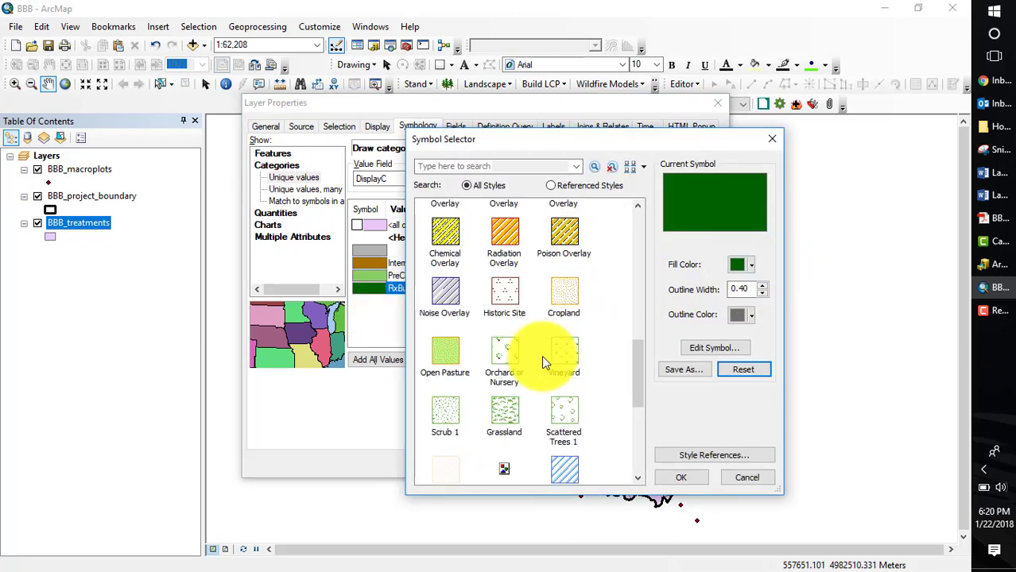
left_click(565, 286)
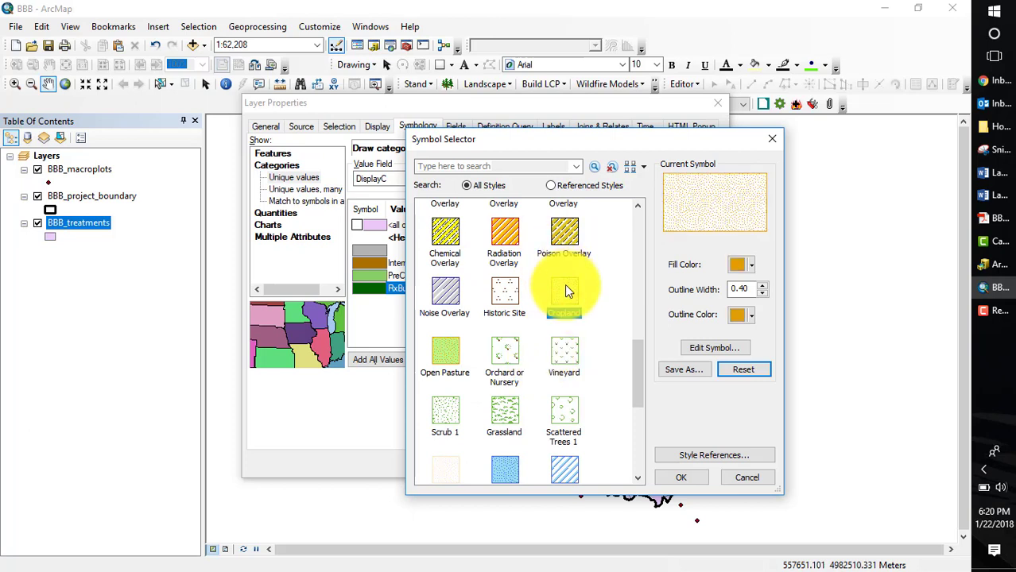
Set the RxBurn symbol's outline to dark gray and its fill color to orange-red
left_click(752, 316)
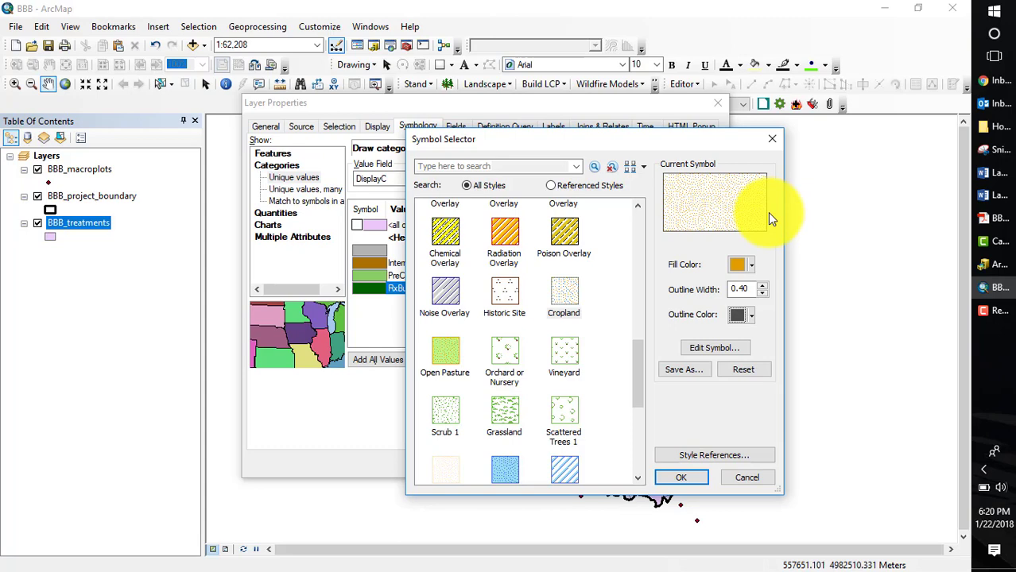
left_click(751, 267)
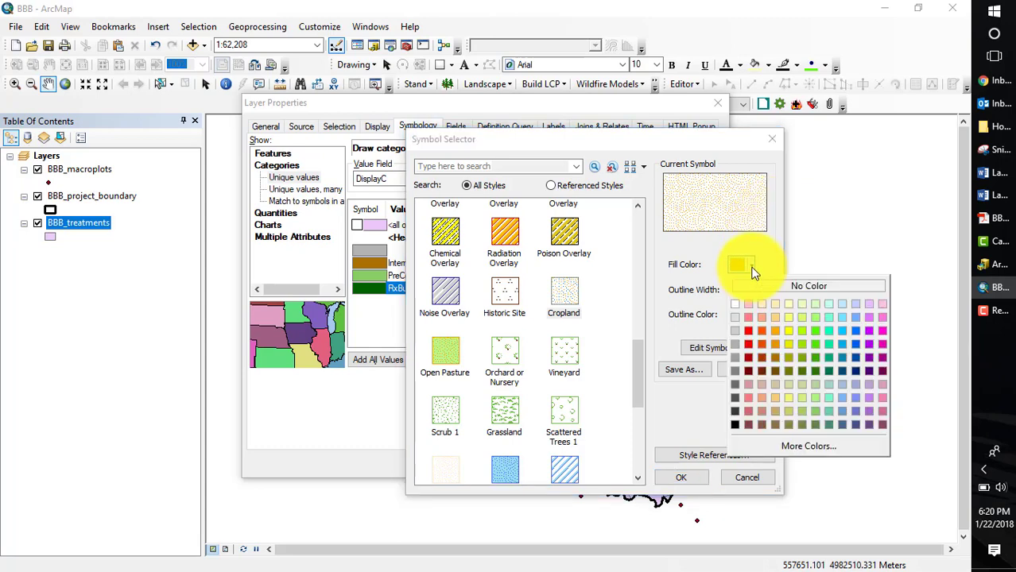
left_click(759, 344)
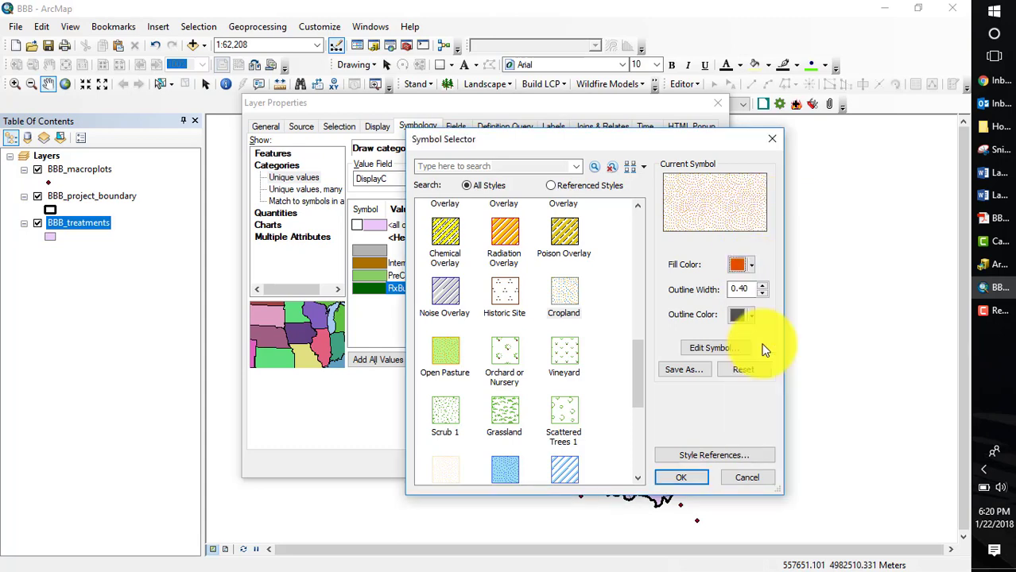
left_click(689, 476)
Compare the RxBurn pattern with the PDF treatment map and apply the treatment symbology in ArcMap
key("alt+Tab")
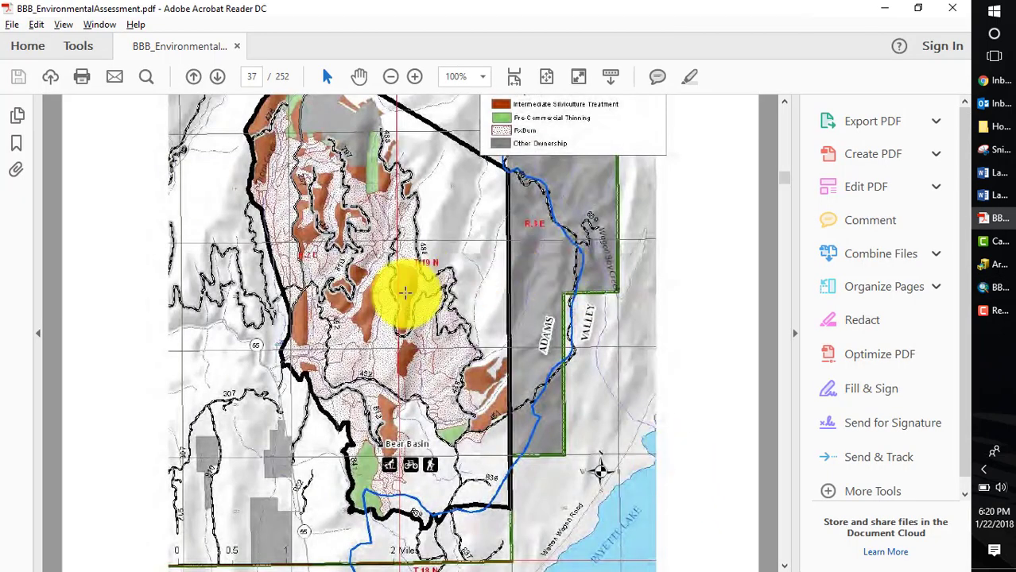
key("alt+Tab")
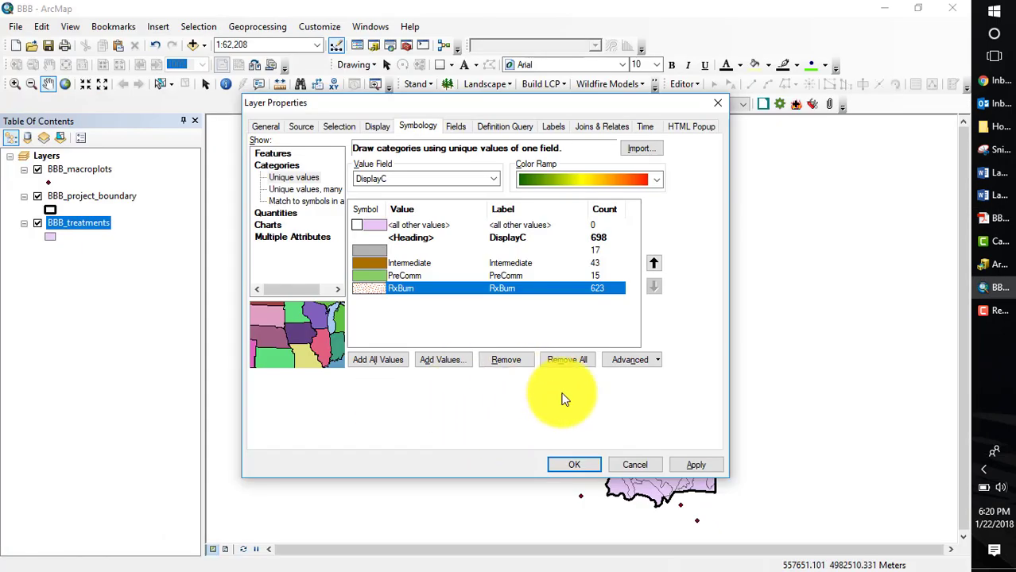
left_click(579, 464)
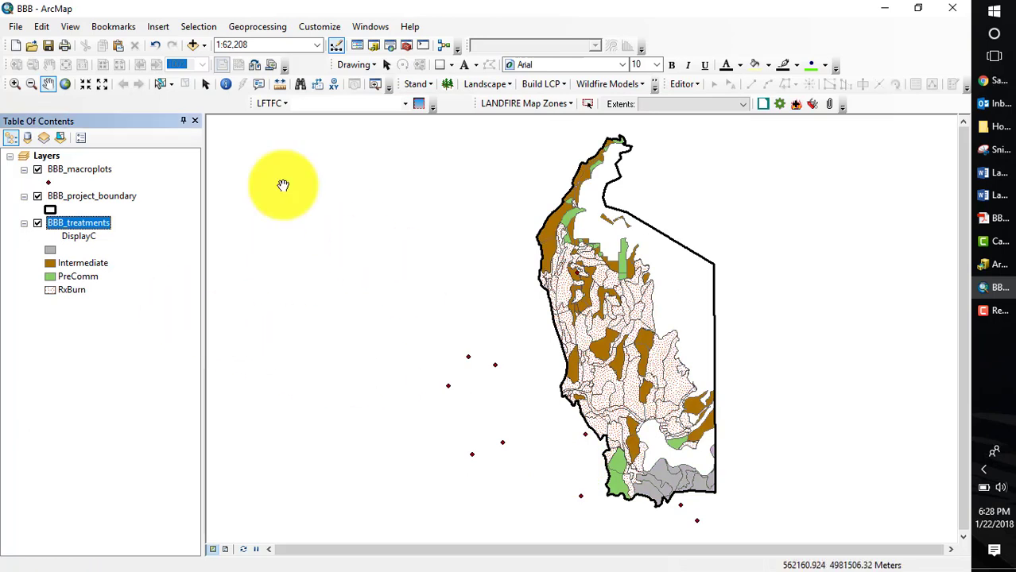
Start adding data to the map and browse up to the Lesson_3 folder
left_click(192, 45)
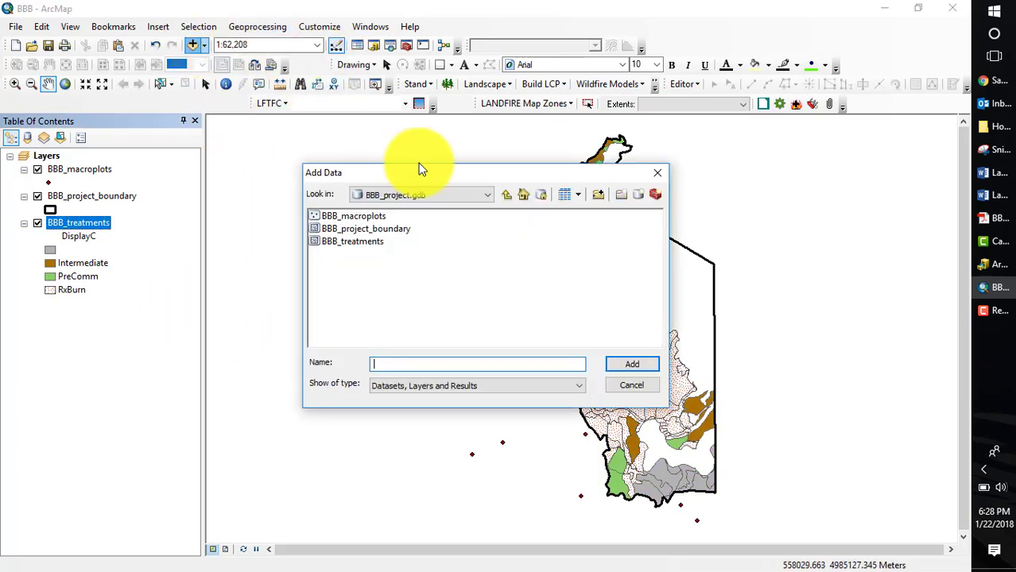
left_click(507, 196)
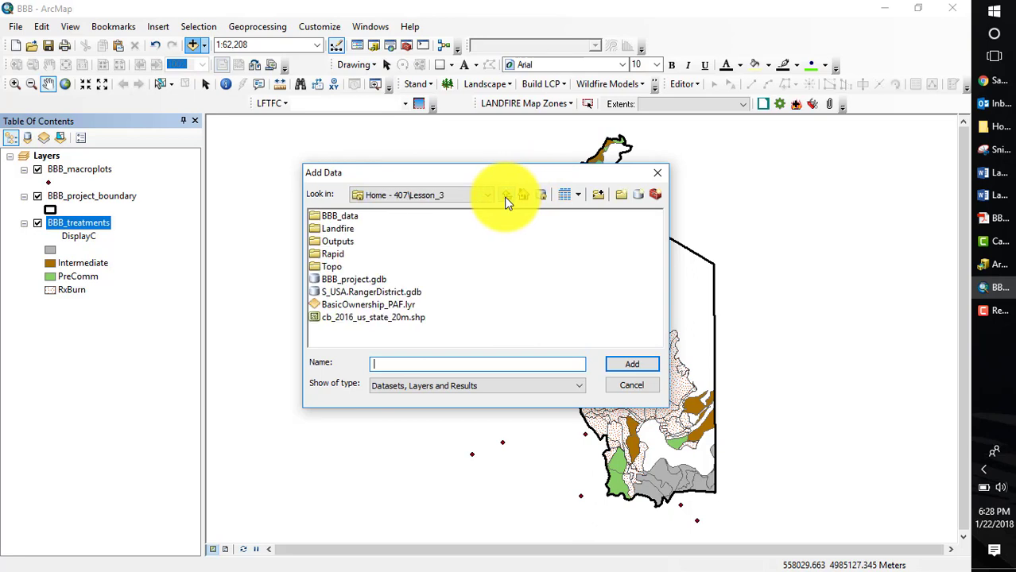
Add the RangerDistrict feature class from S_USA.RangerDistrict.gdb to the map
double_click(366, 291)
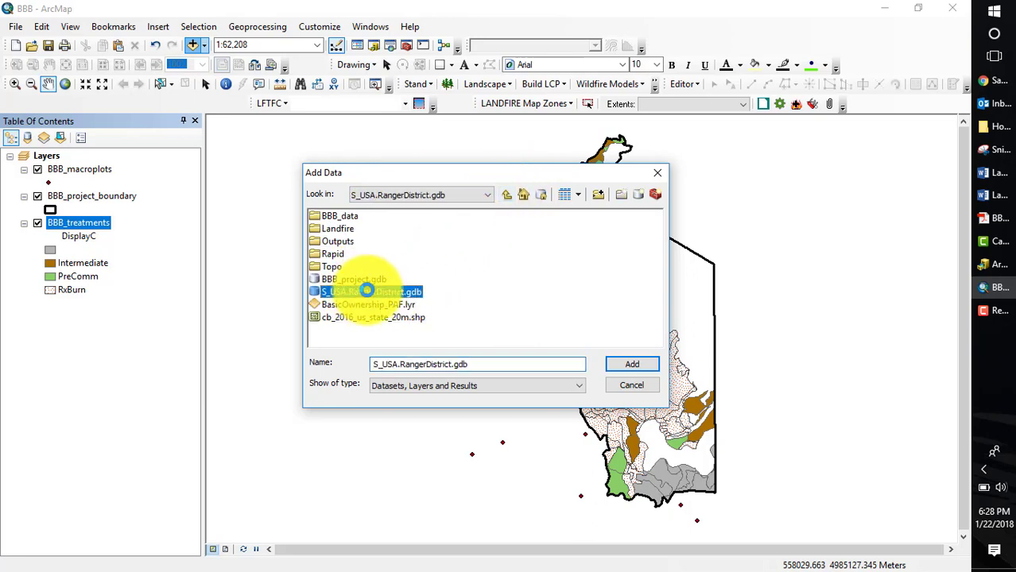
left_click(346, 215)
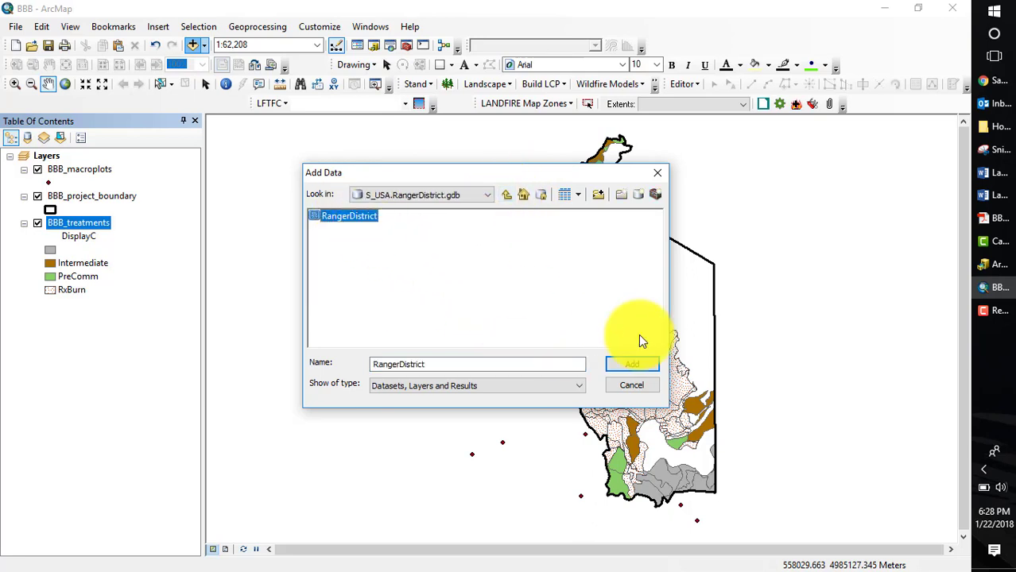
left_click(632, 366)
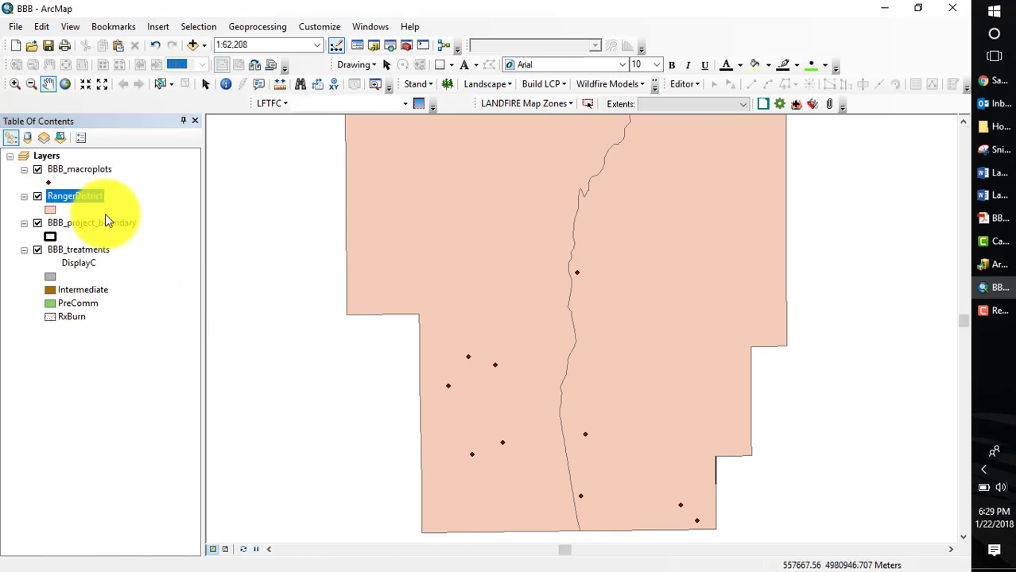
Open the RangerDistrict layer's attribute table and sort its records by FORESTNAME in ascending order
left_click(100, 85)
left_click(104, 85)
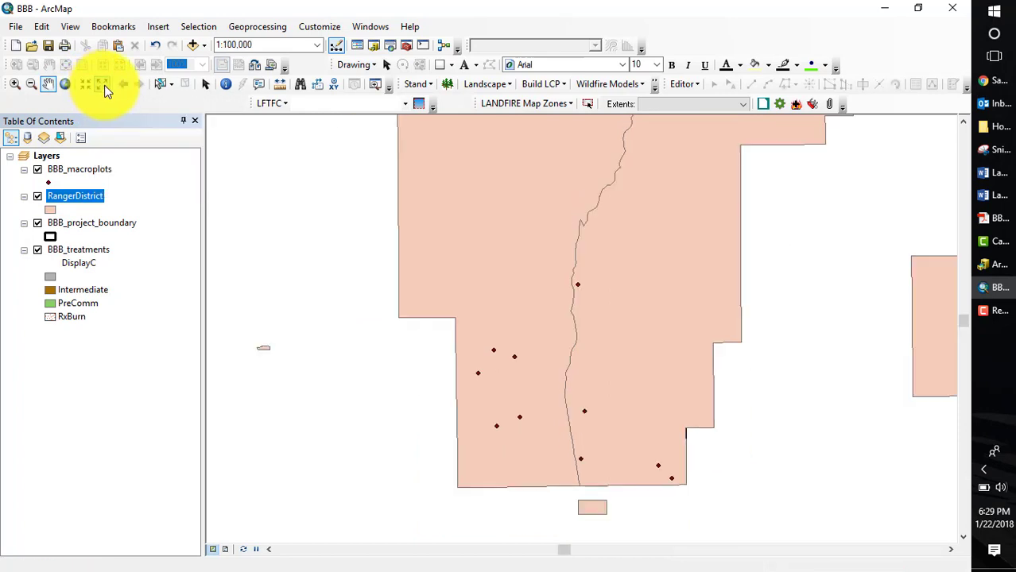
left_click(105, 85)
left_click(105, 85)
left_click(105, 85)
left_click(106, 85)
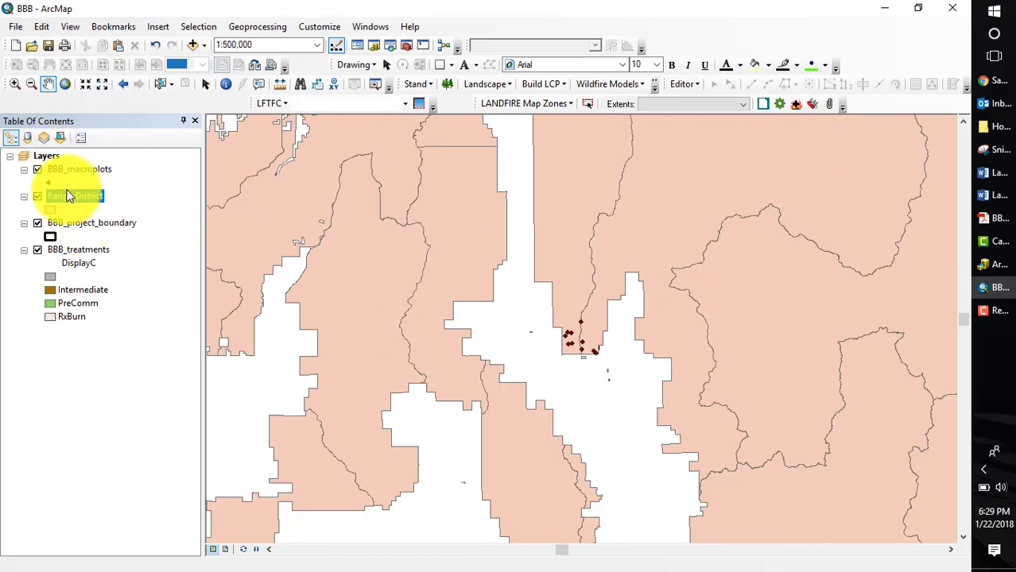
right_click(92, 205)
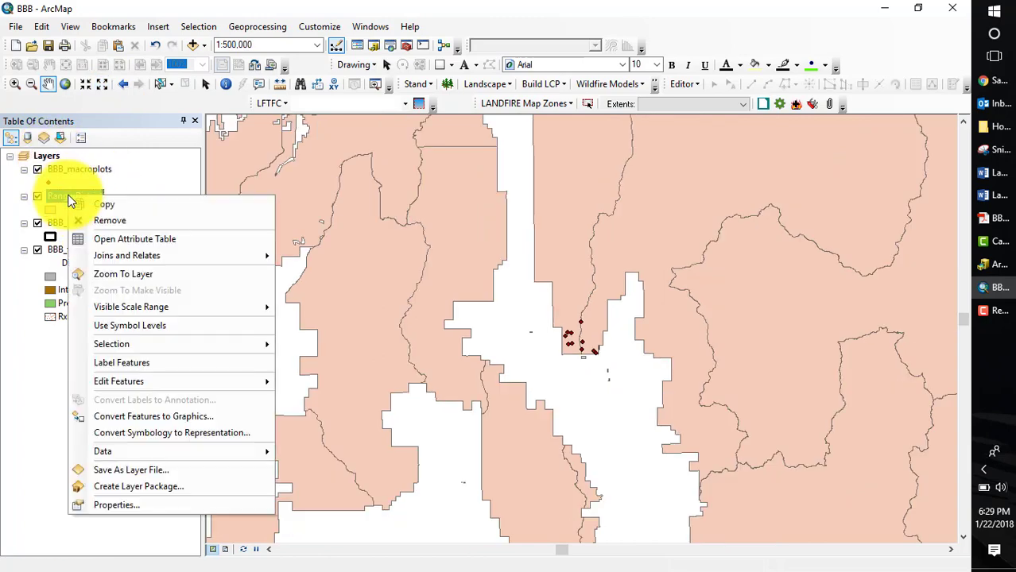
left_click(145, 239)
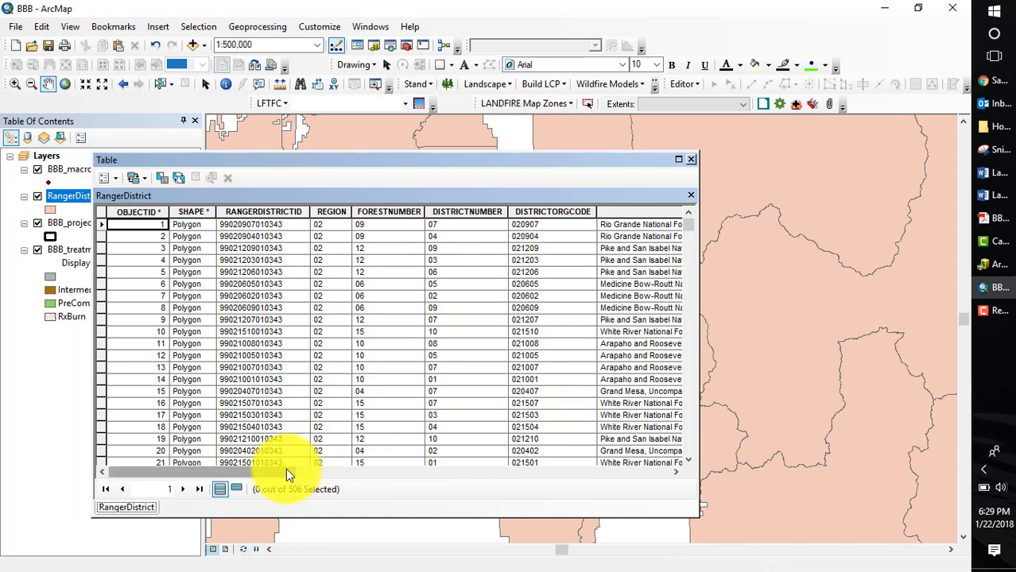
left_click_drag(287, 470, 395, 469)
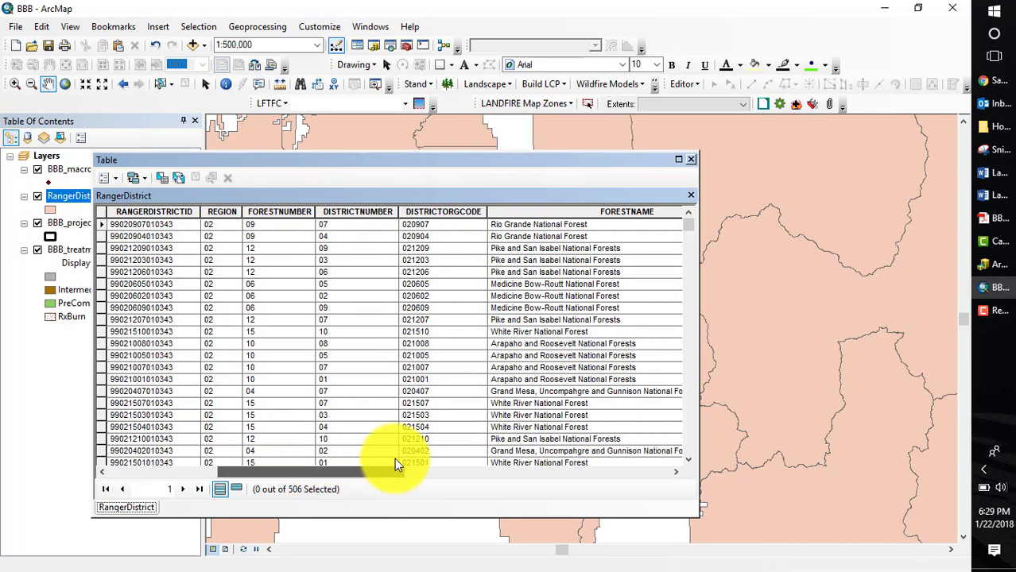
left_click(601, 212)
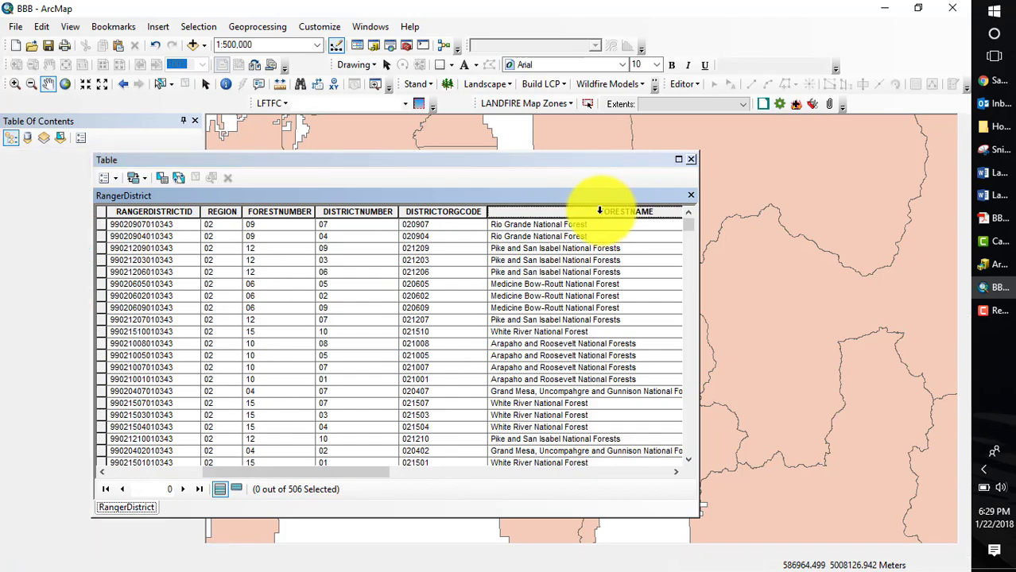
double_click(600, 212)
Select all Payette National Forest records in the RangerDistrict table and close the table
left_click_drag(689, 222, 689, 390)
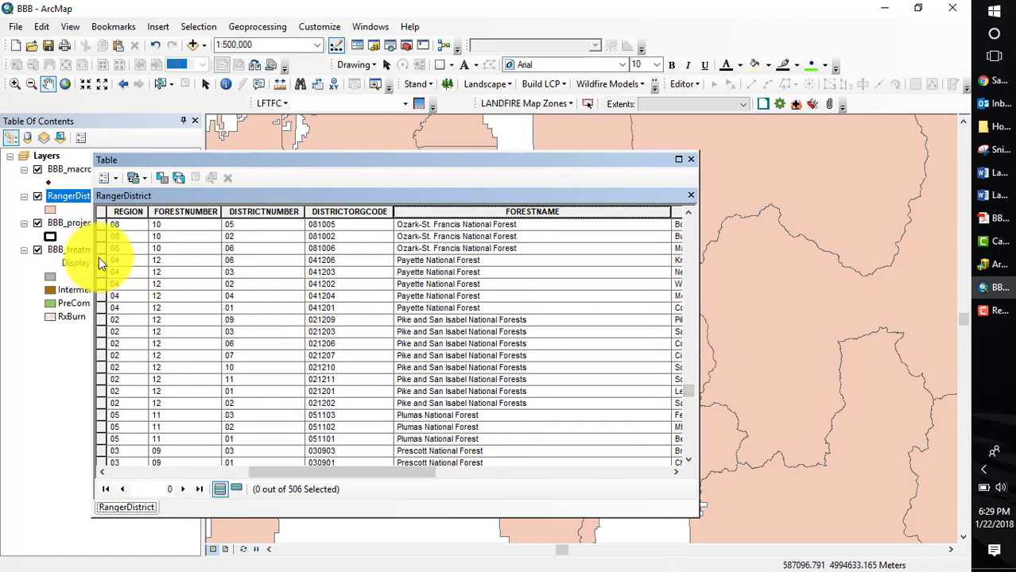
left_click_drag(99, 260, 102, 308)
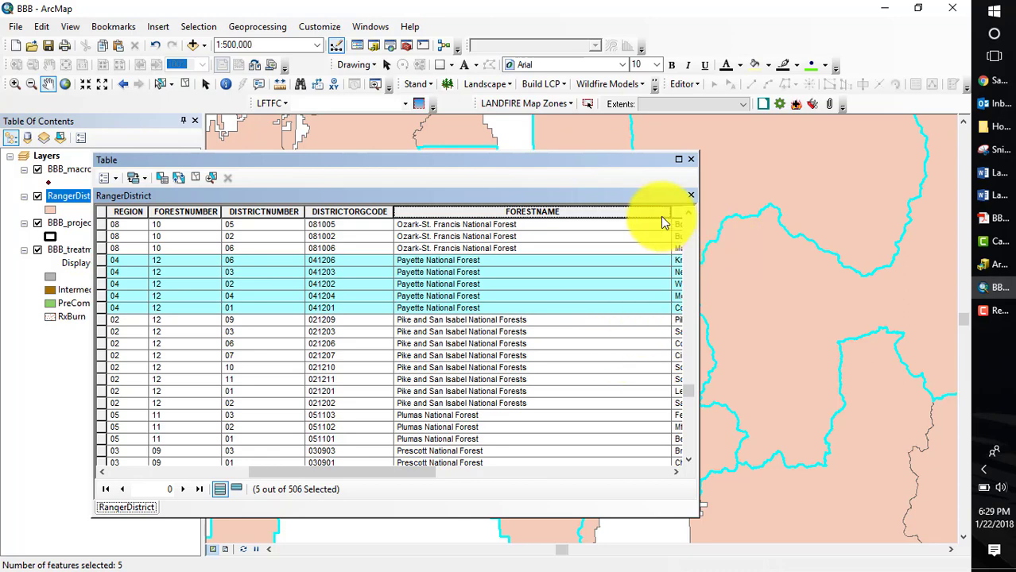
left_click(691, 159)
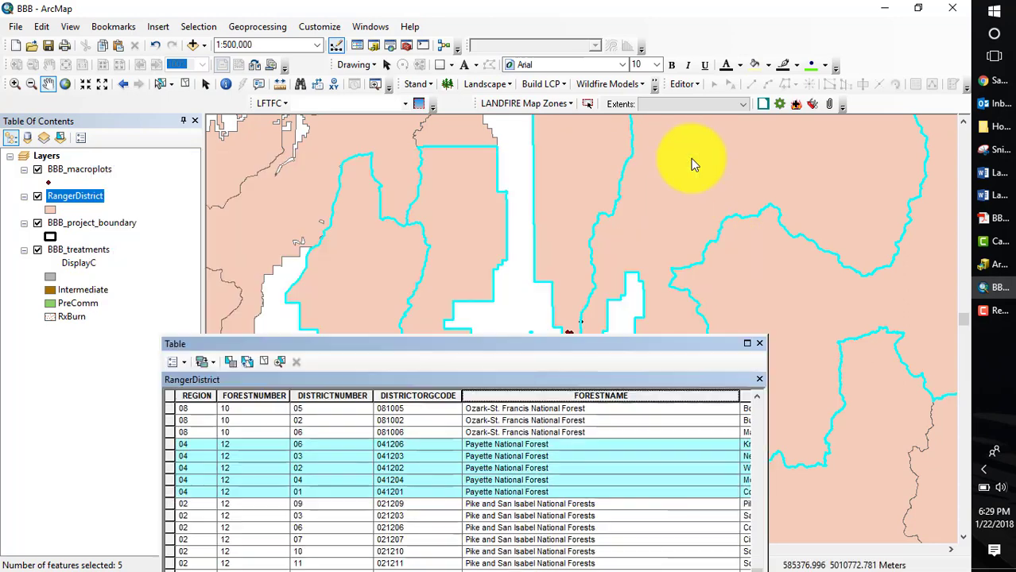
left_click(762, 344)
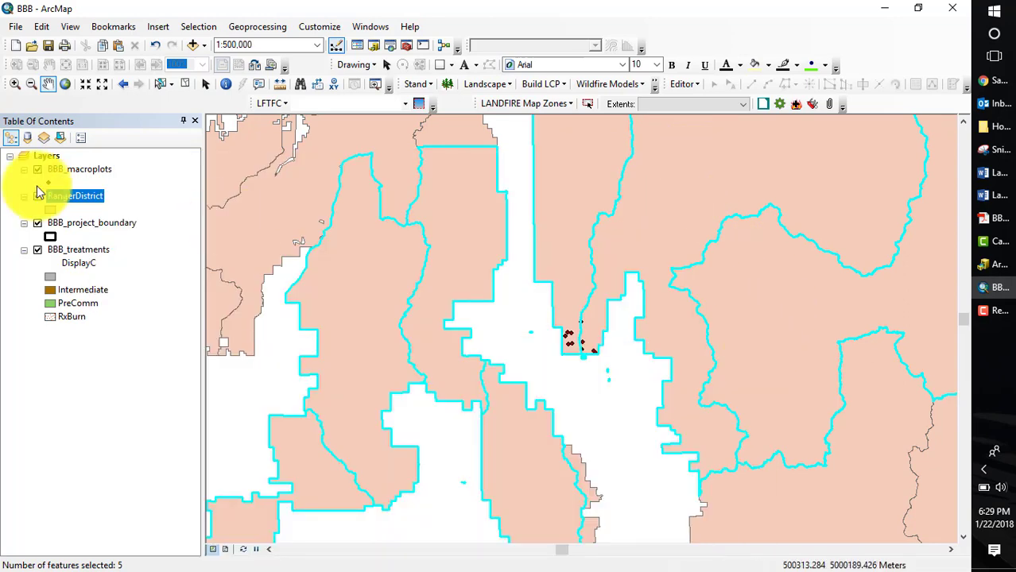
Create a new layer from the selected features of the RangerDistrict layer
right_click(73, 200)
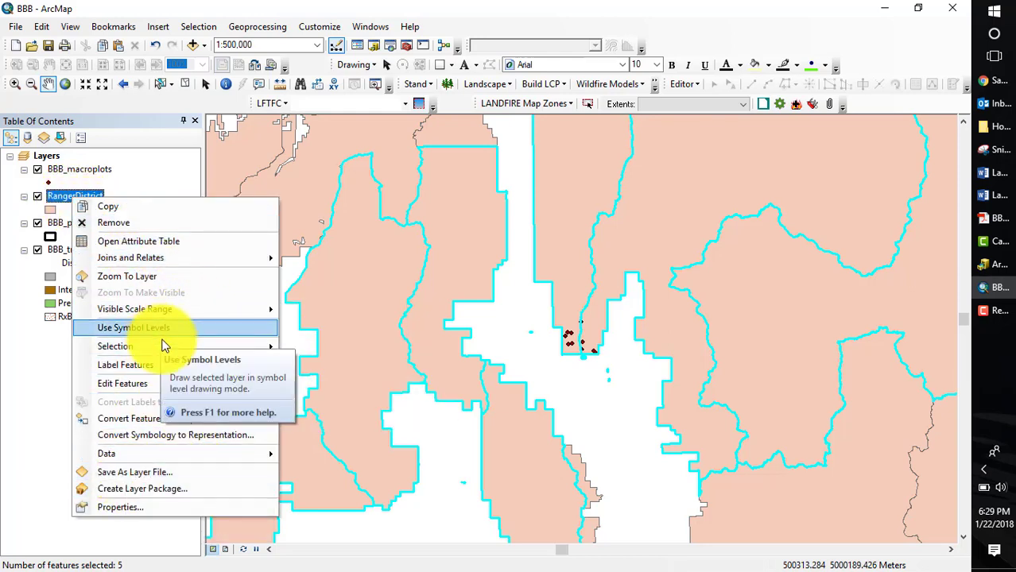
mouse_move(168, 349)
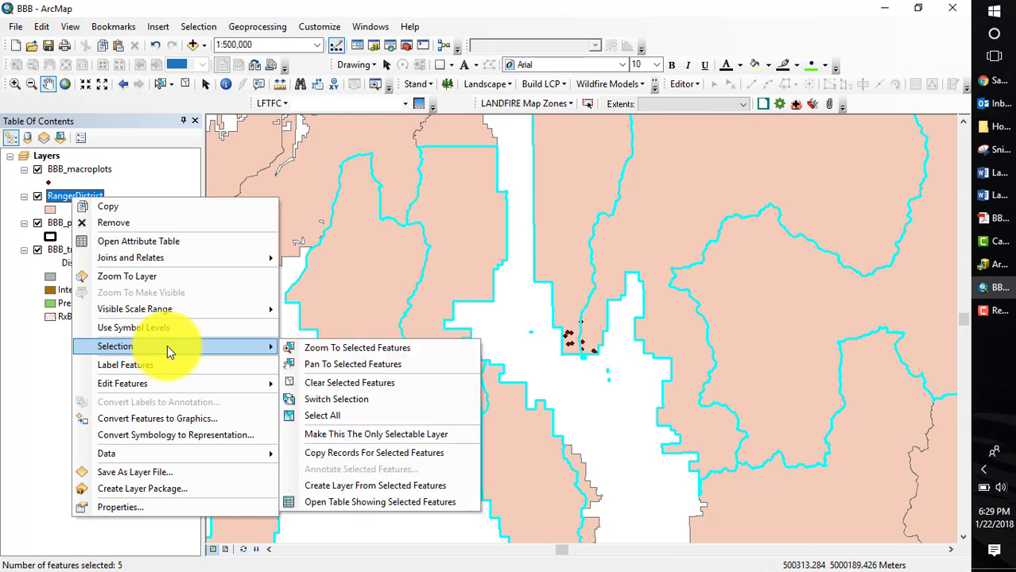
left_click(355, 488)
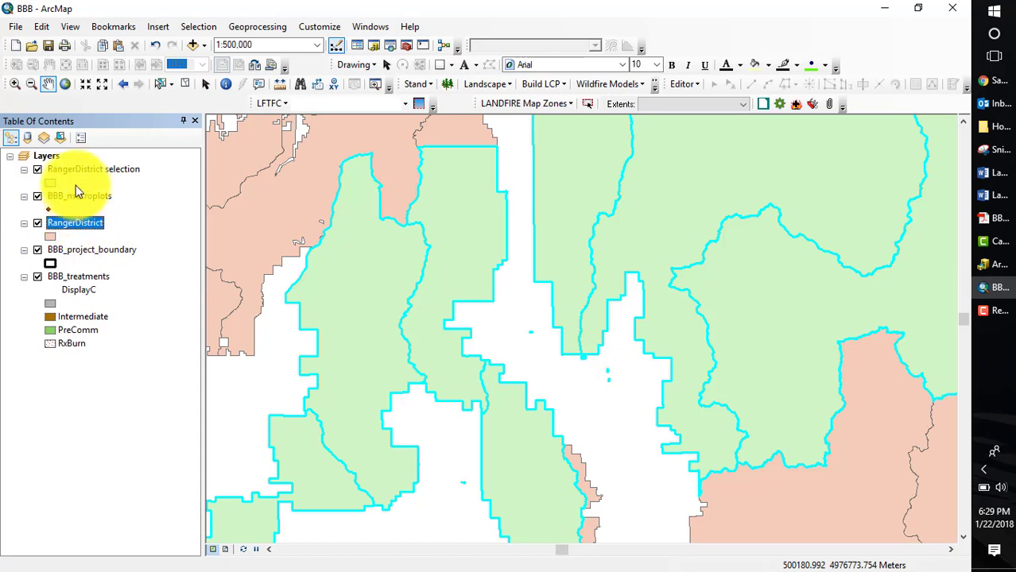
Rename the RangerDistrict selection layer as PayetteNationalForest and remove the original RangerDistrict layer
left_click(74, 170)
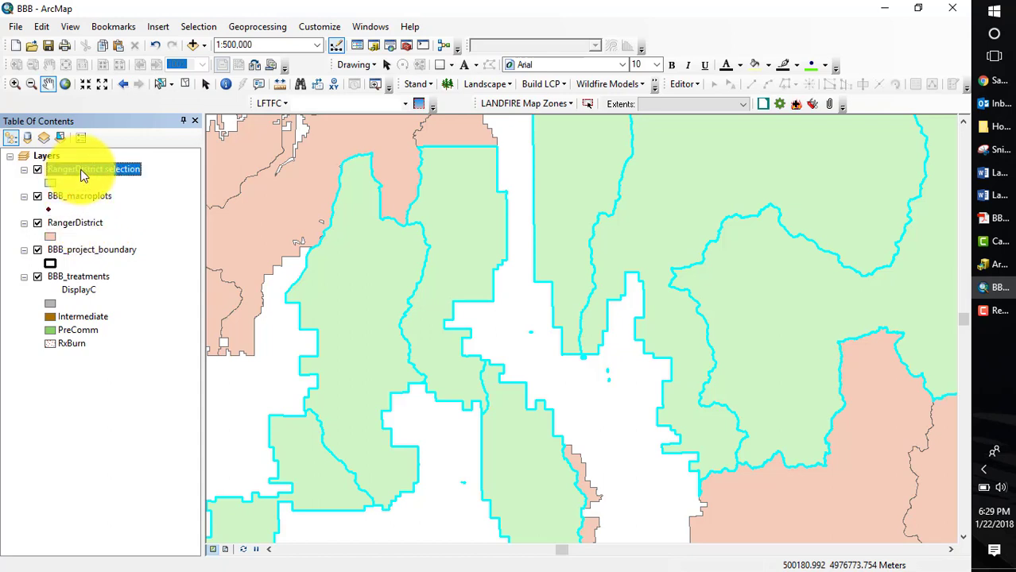
type("PayetteNationalForest")
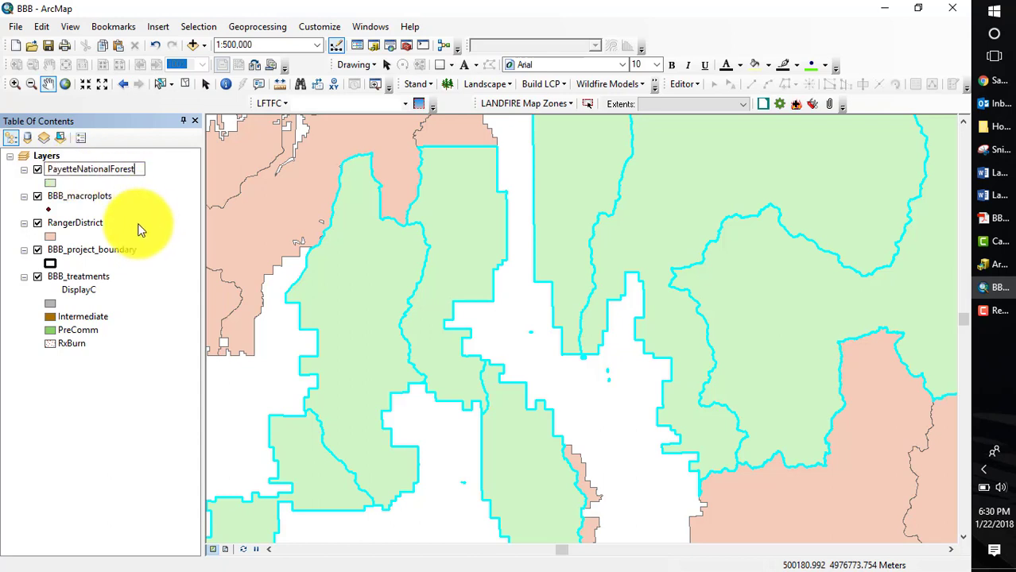
key("Return")
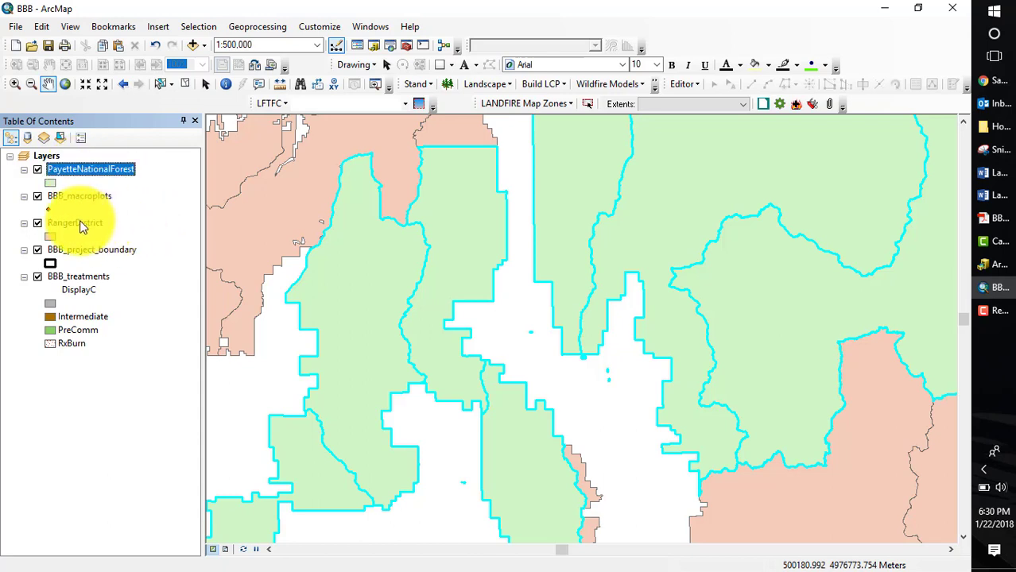
right_click(83, 223)
left_click(130, 247)
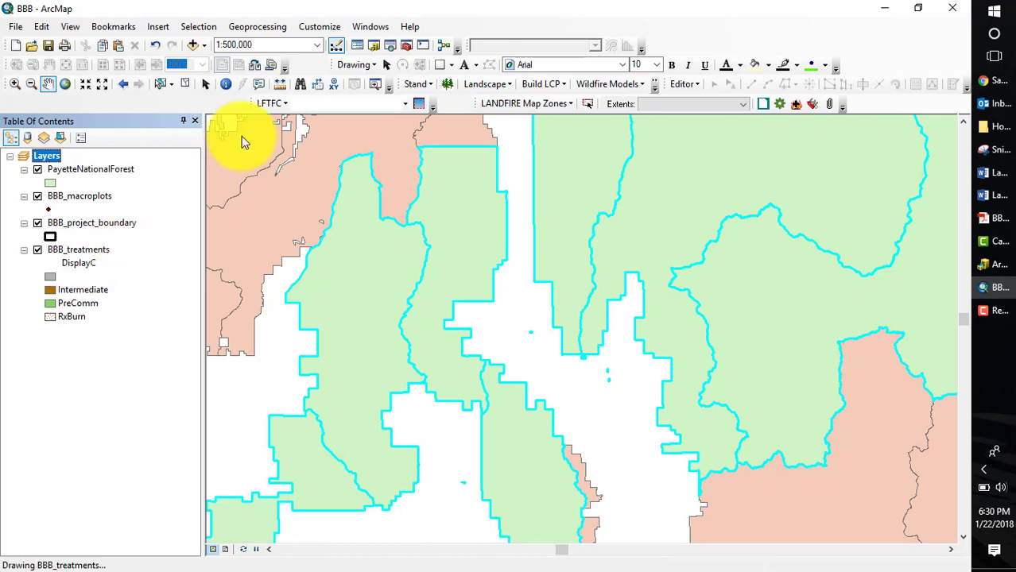
Add the cb_2016_us_state_20m.shp shapefile from the Lesson_3 folder to the map
left_click(194, 45)
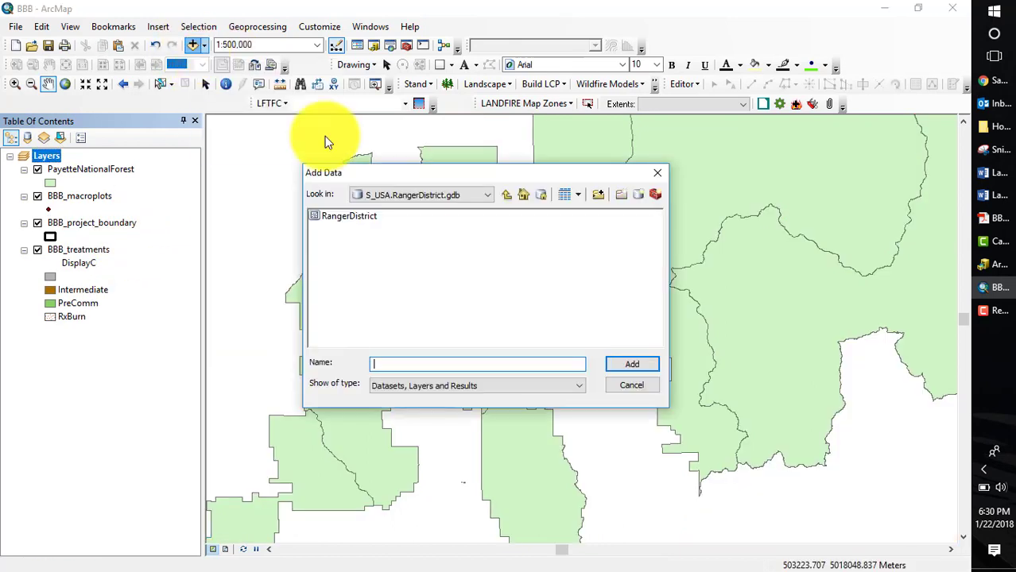
left_click(506, 194)
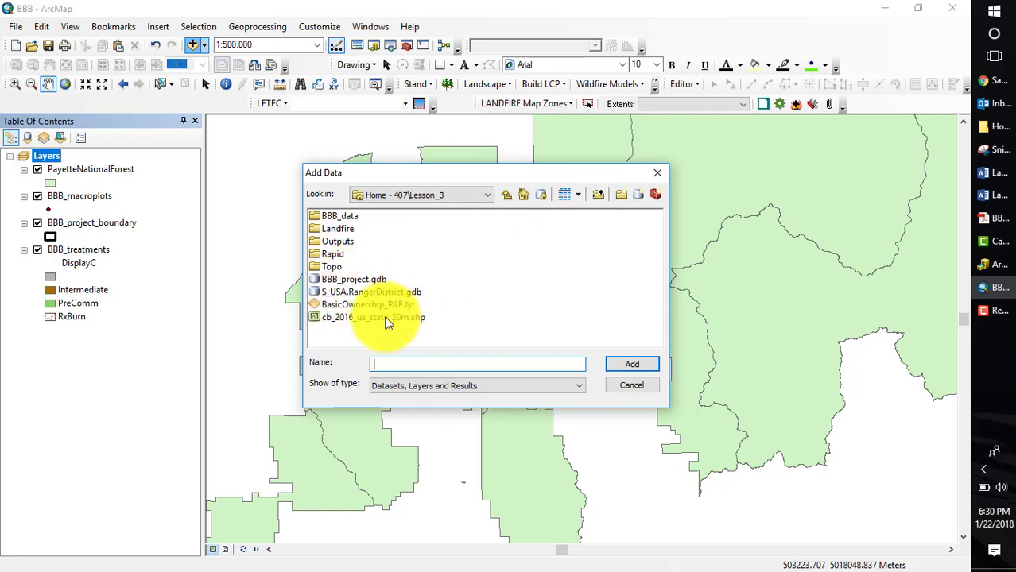
left_click(362, 318)
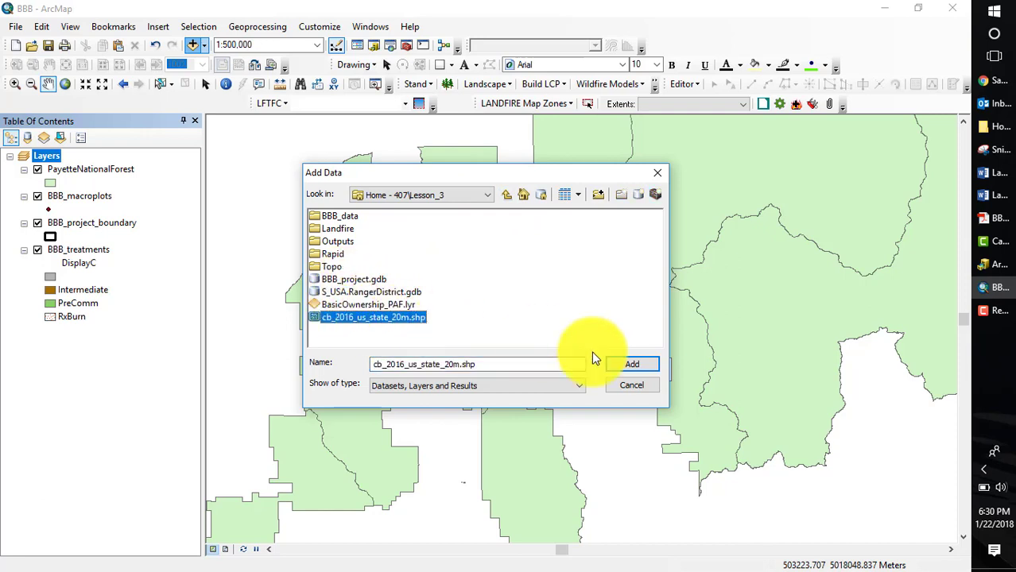
left_click(636, 366)
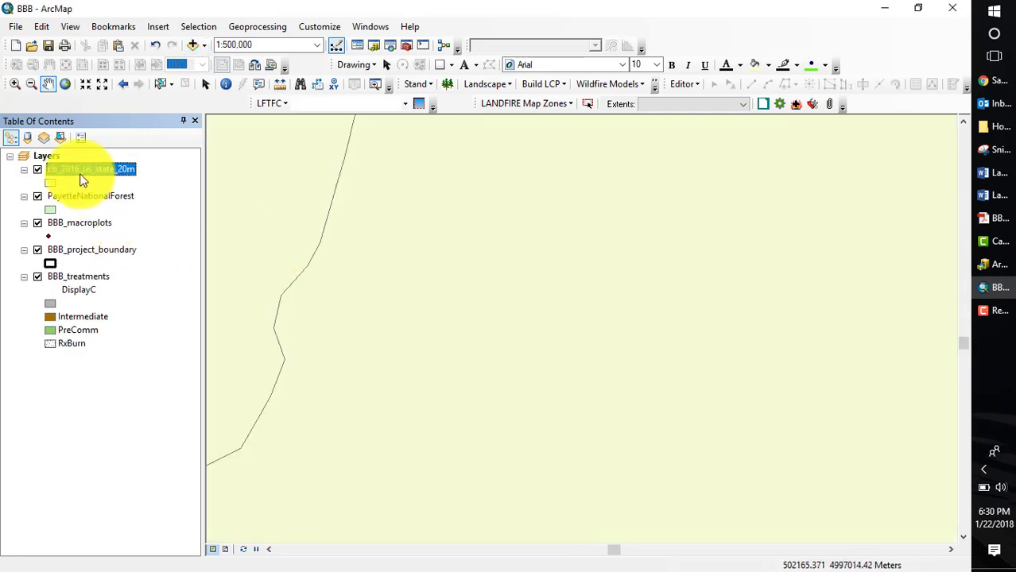
Select the Idaho record in the attribute table of cb_2016_us_state_20m and close the table
right_click(84, 169)
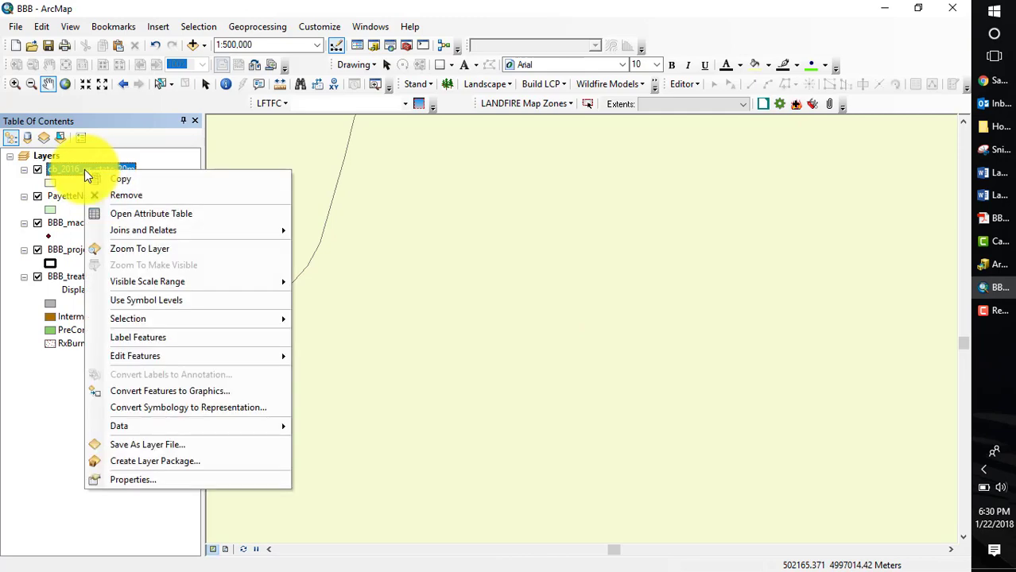
left_click(140, 216)
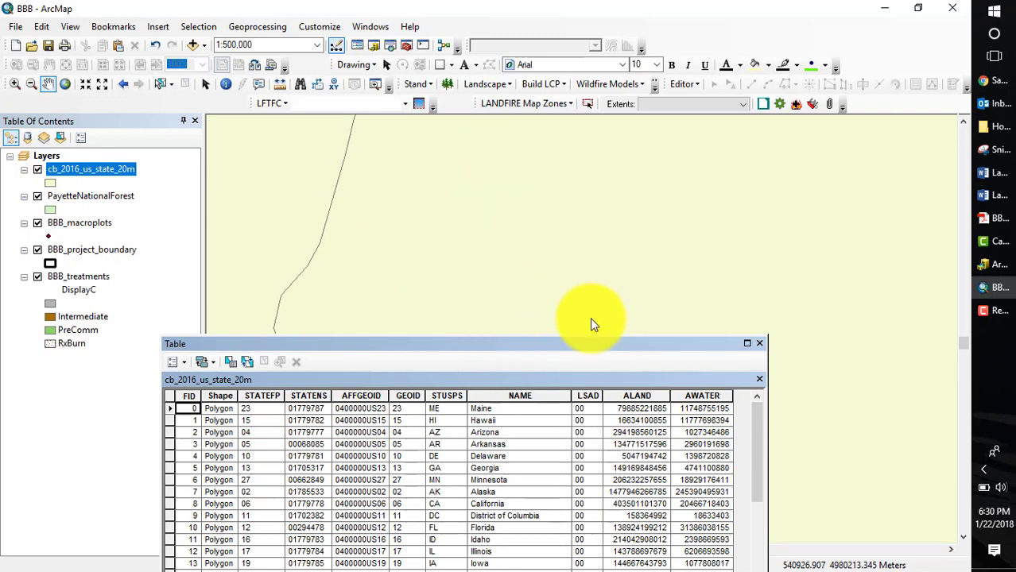
left_click_drag(548, 343, 530, 160)
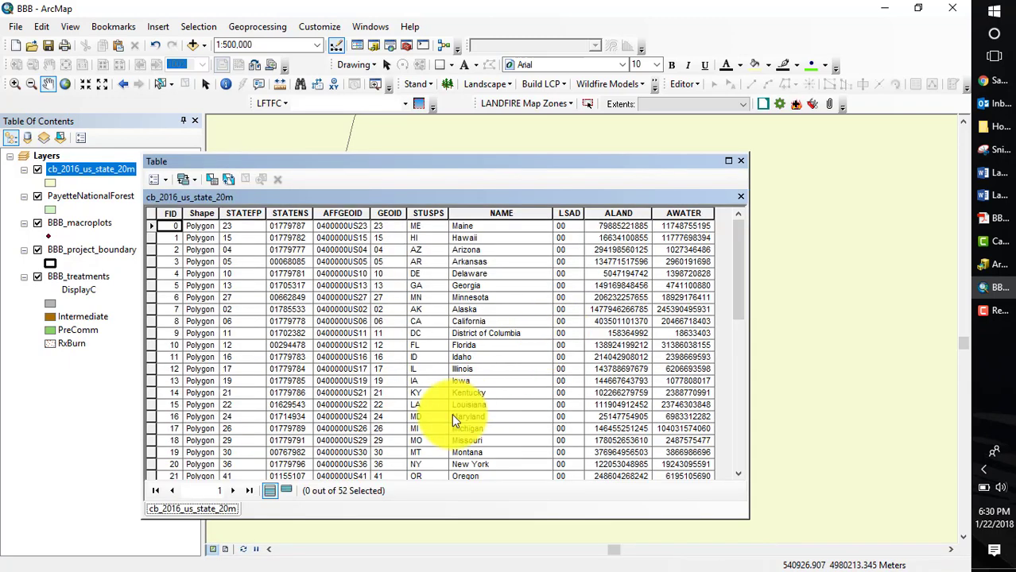
left_click(151, 357)
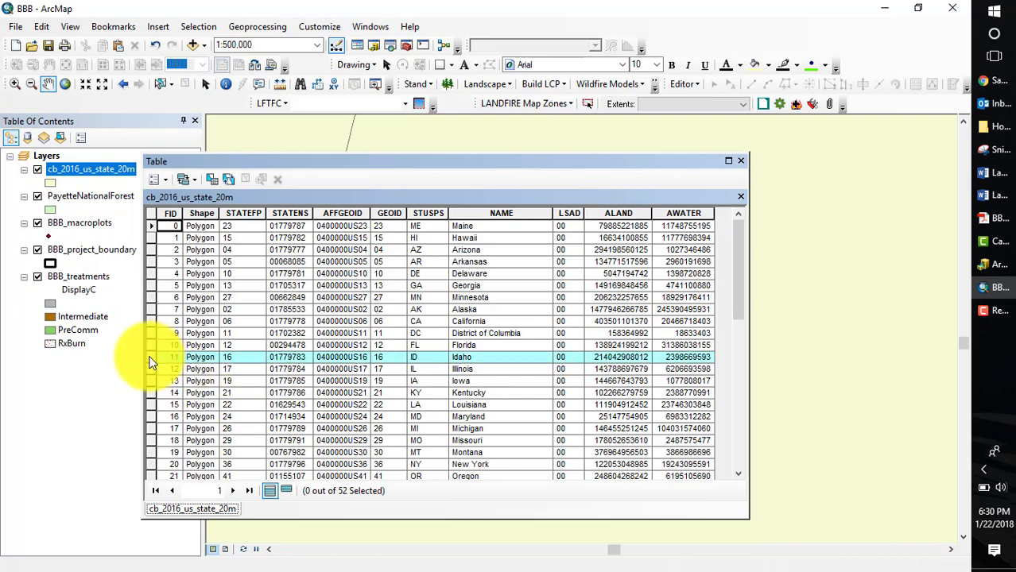
left_click(740, 161)
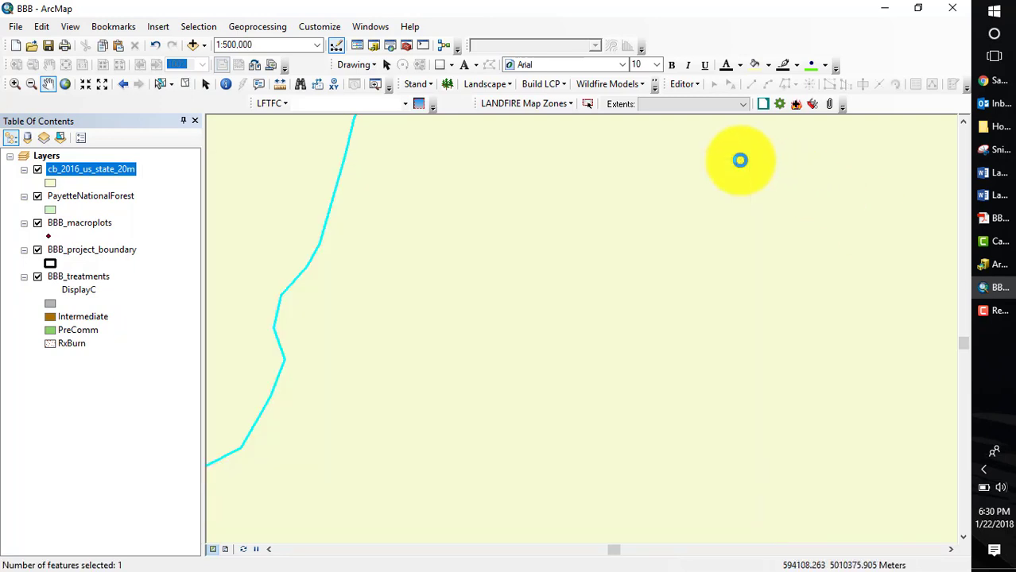
Create a new layer from the selected Idaho feature of cb_2016_us_state_20m
right_click(67, 171)
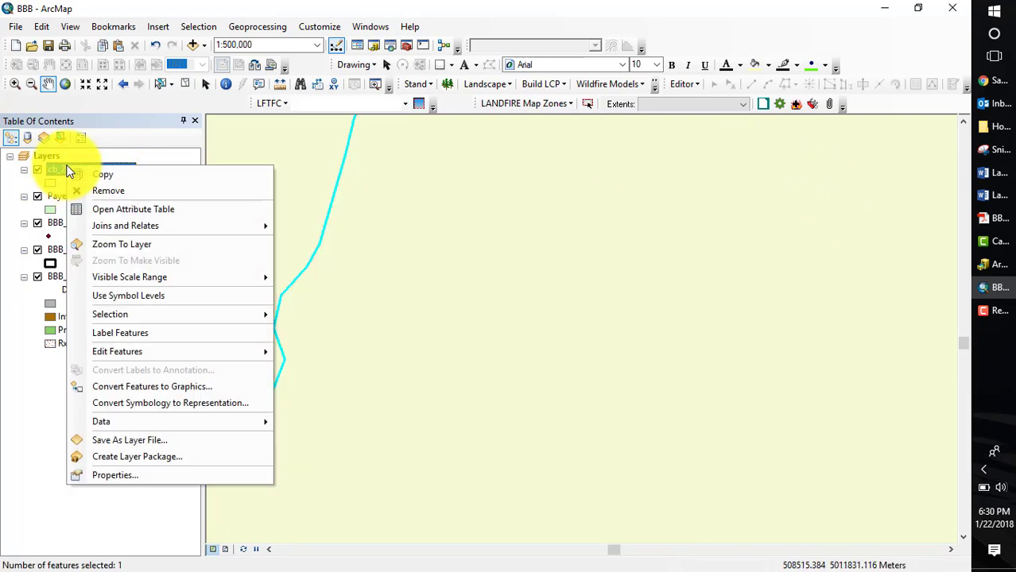
mouse_move(148, 320)
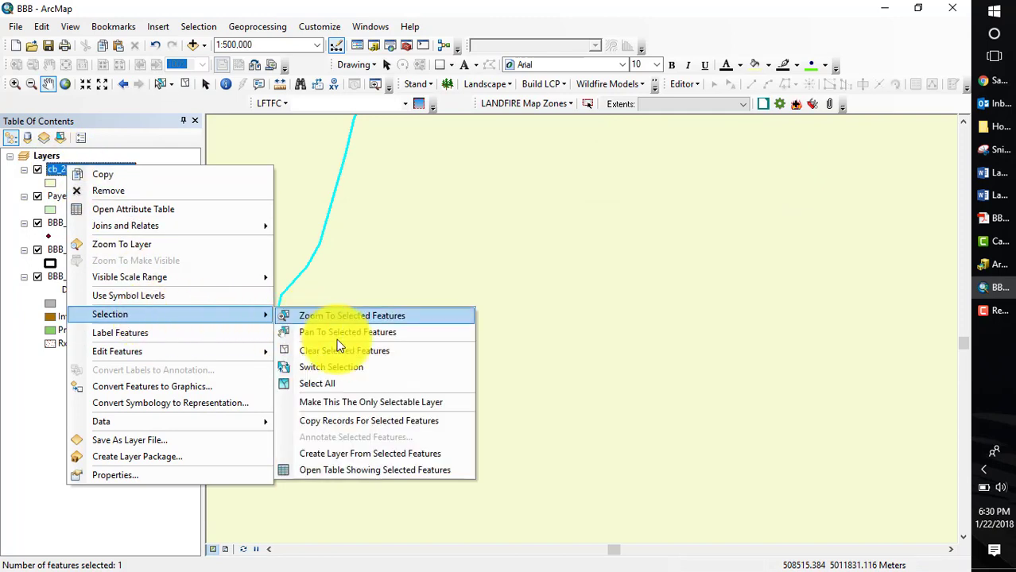
left_click(353, 455)
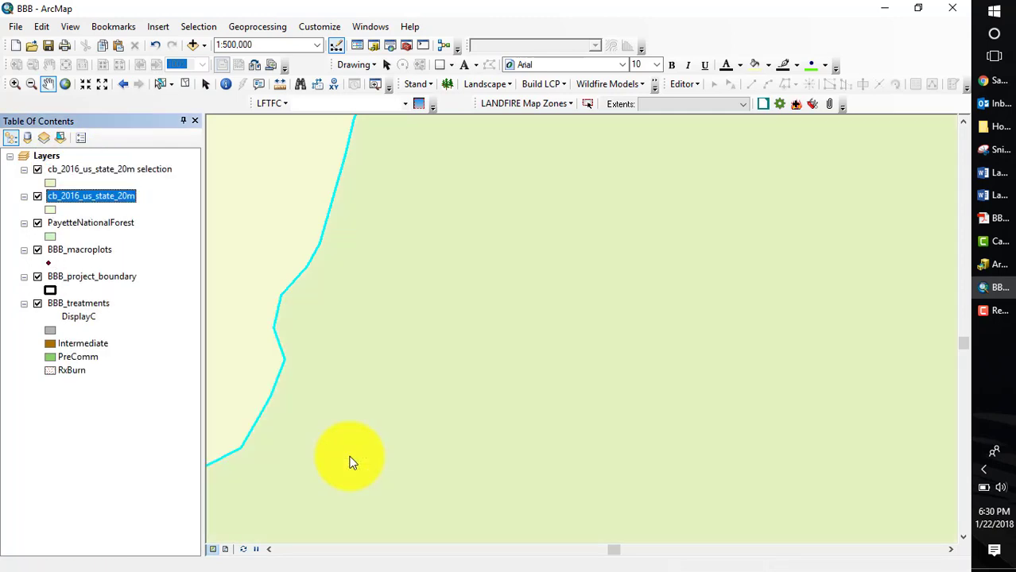
Remove the original cb_2016_us_state_20m layer, rename its selection layer as Idaho, and collapse the Idaho legend
right_click(95, 196)
left_click(135, 225)
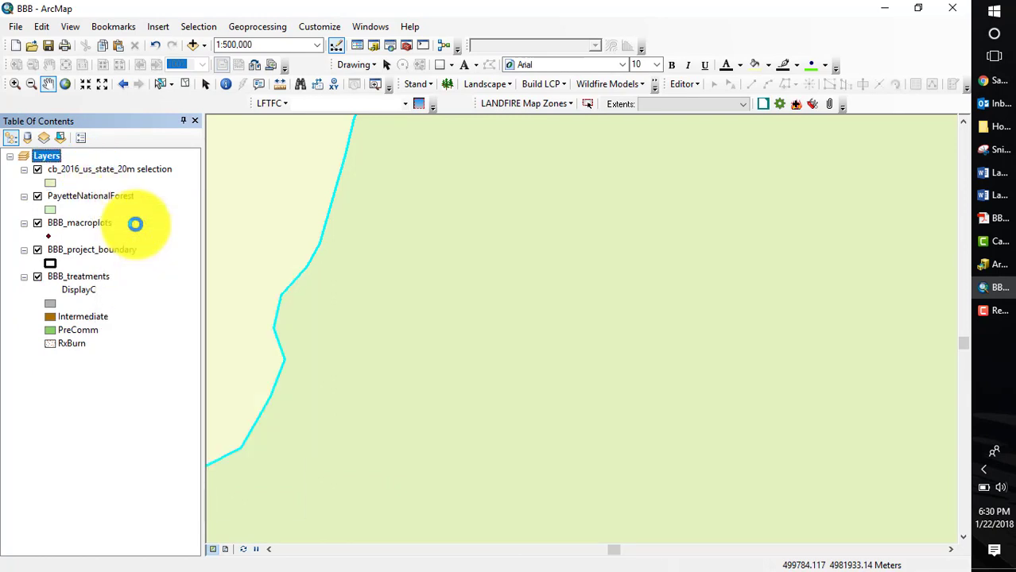
left_click(85, 168)
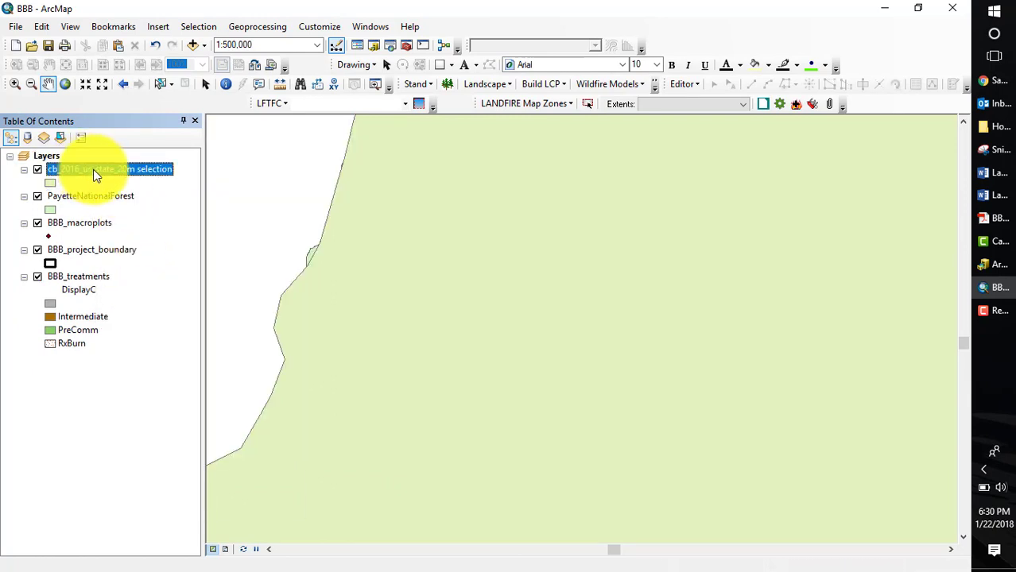
type("Idaho")
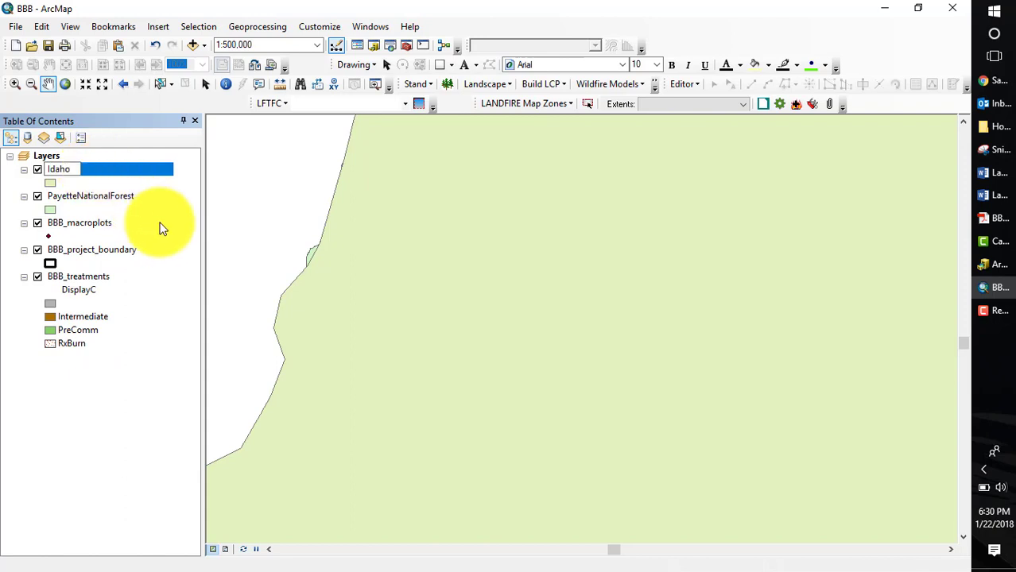
key("Return")
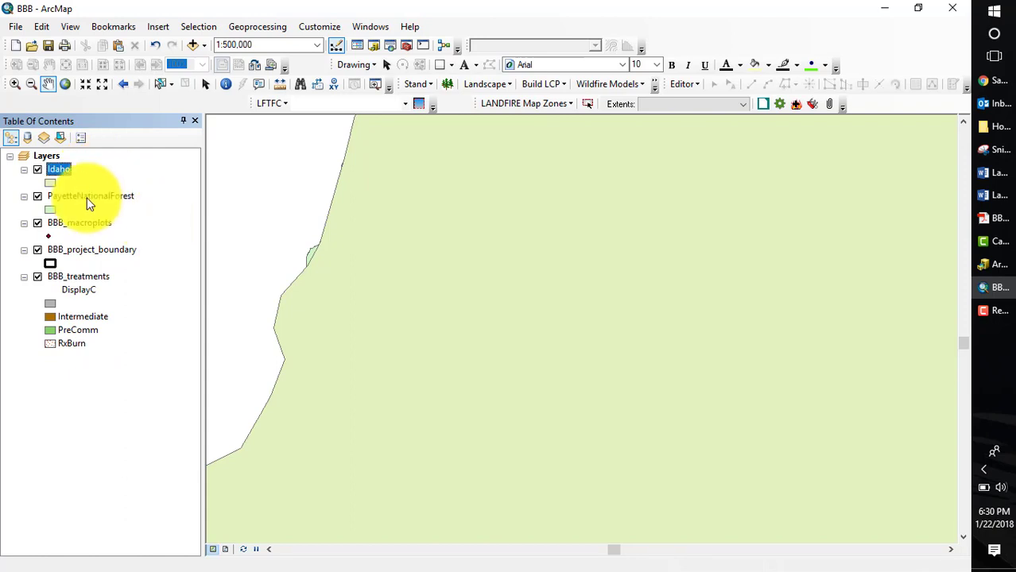
left_click(24, 169)
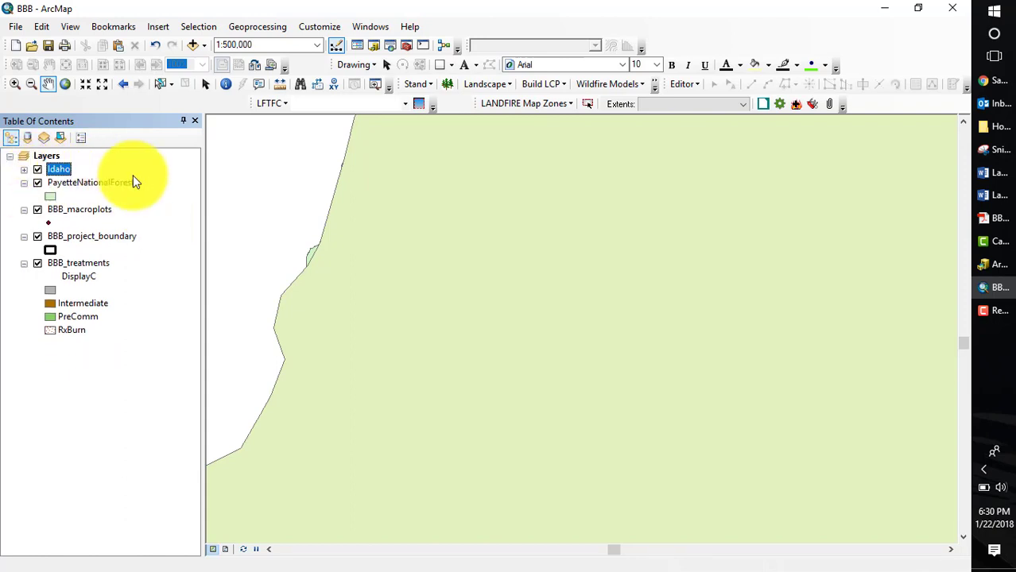
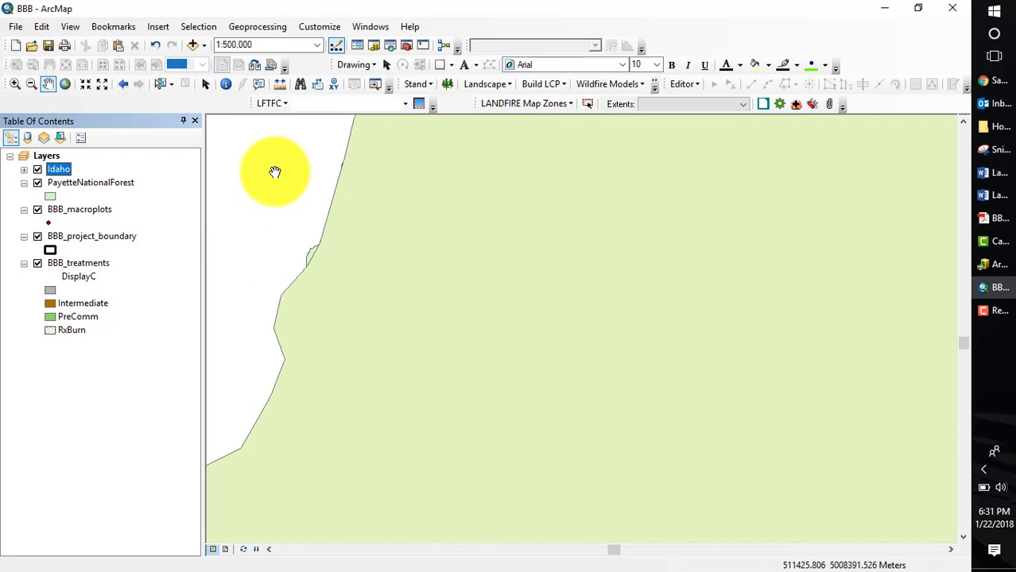
Turn off the PayetteNationalForest and Idaho layers and zoom the map to the BBB project boundary area
left_click(38, 182)
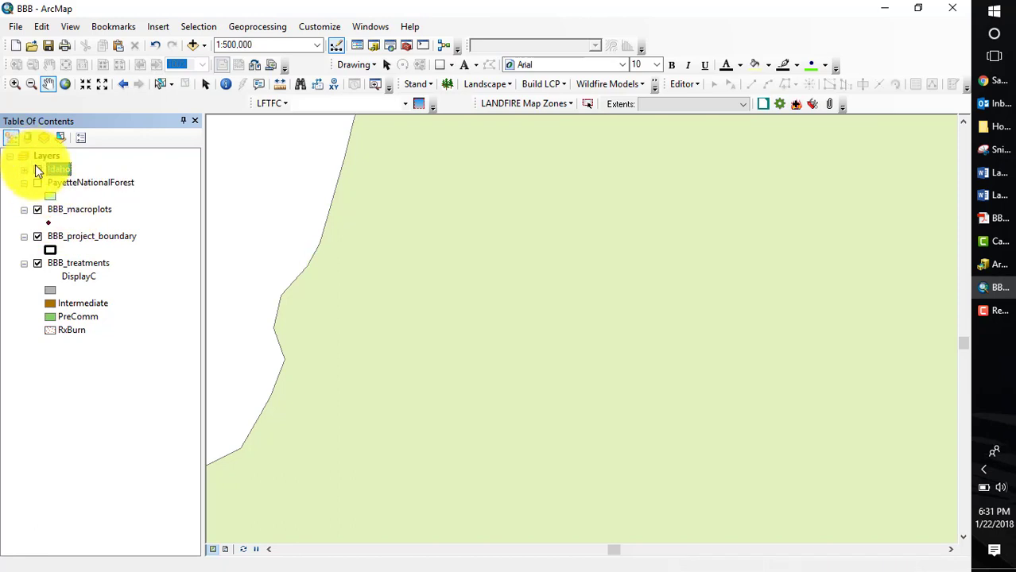
left_click(36, 169)
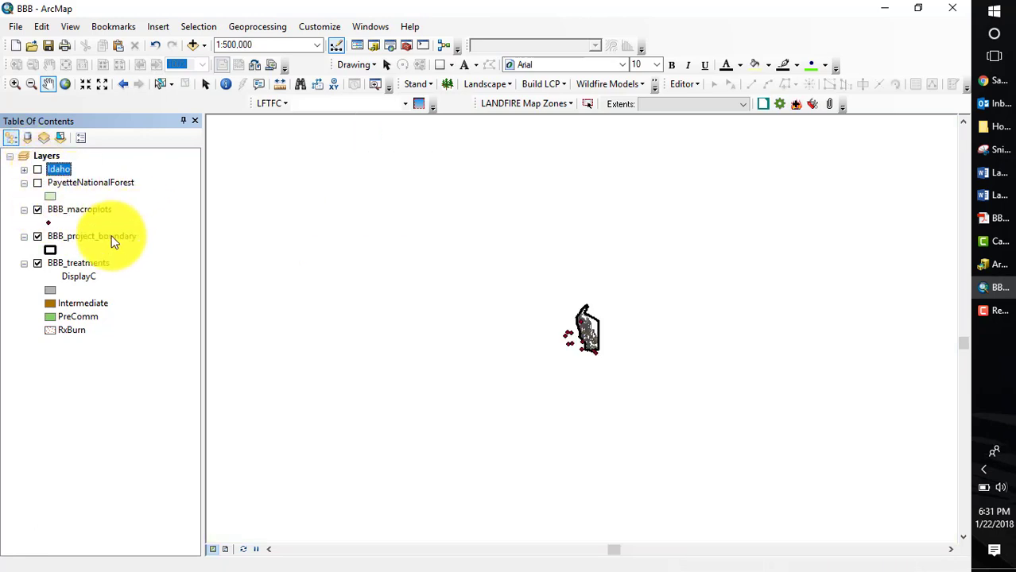
left_click(17, 84)
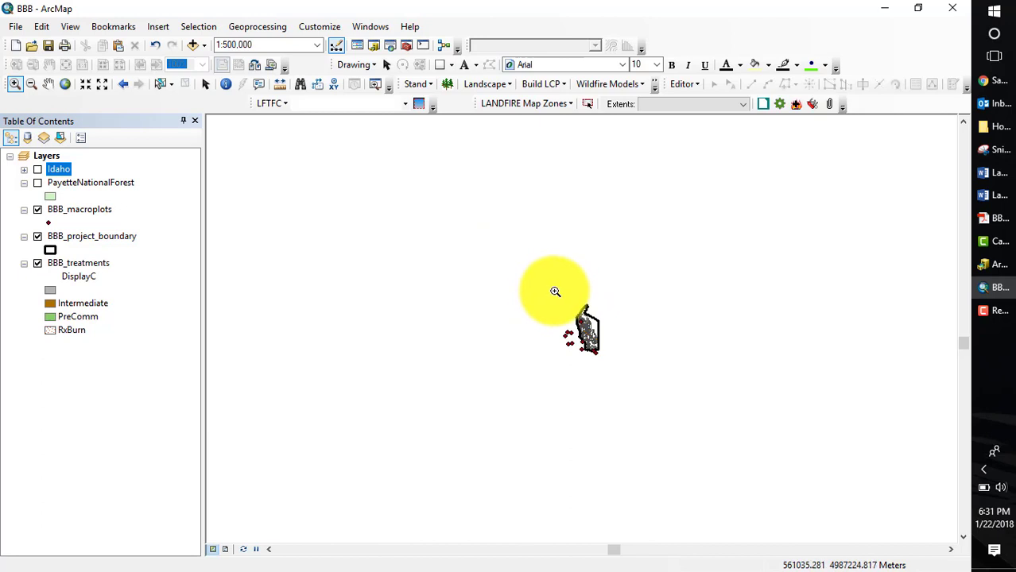
left_click_drag(553, 290, 617, 362)
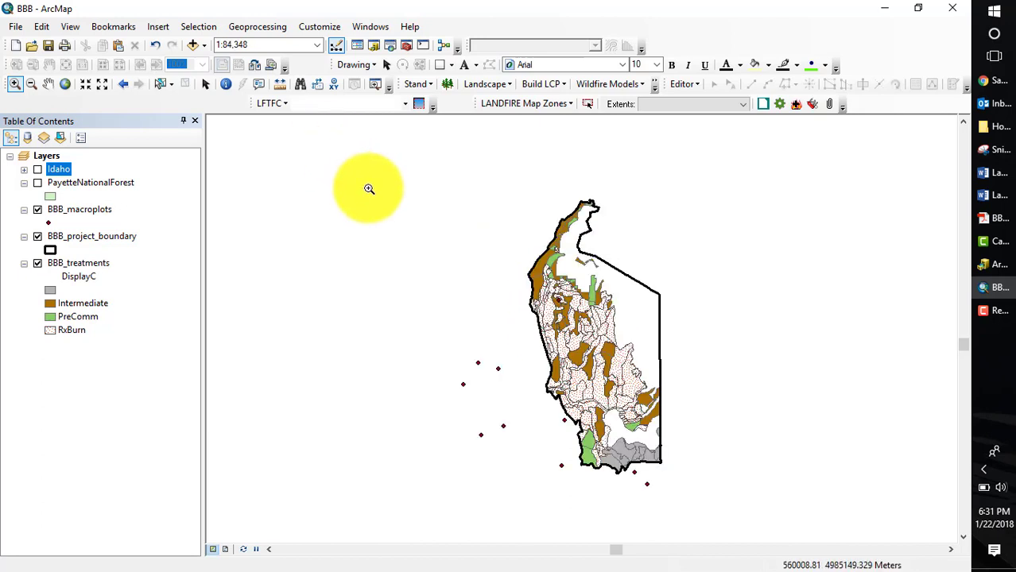
Add all the drg24k topographic TIF rasters from the Topo folder to the map, accepting their differing coordinate system
left_click(194, 46)
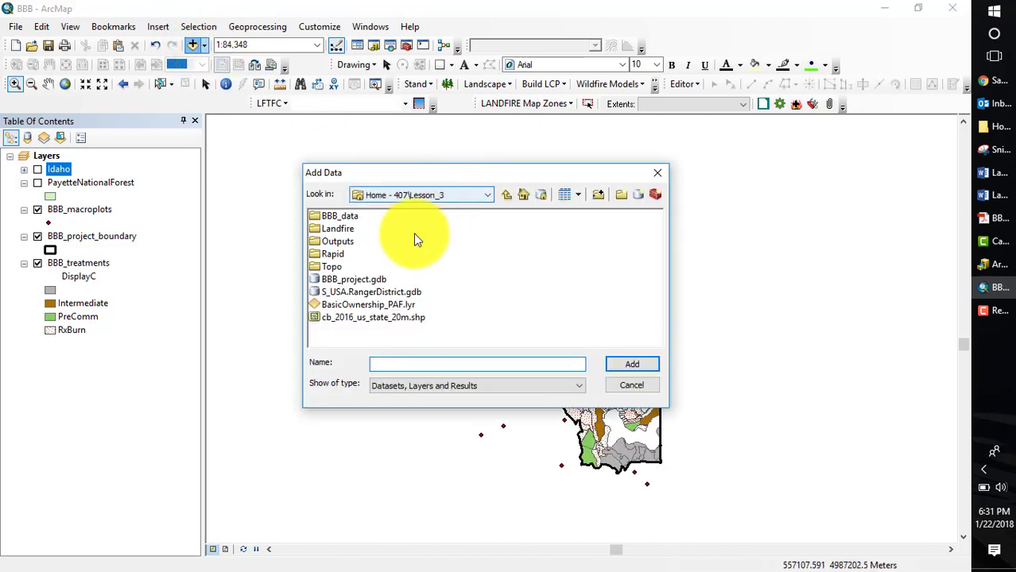
double_click(317, 266)
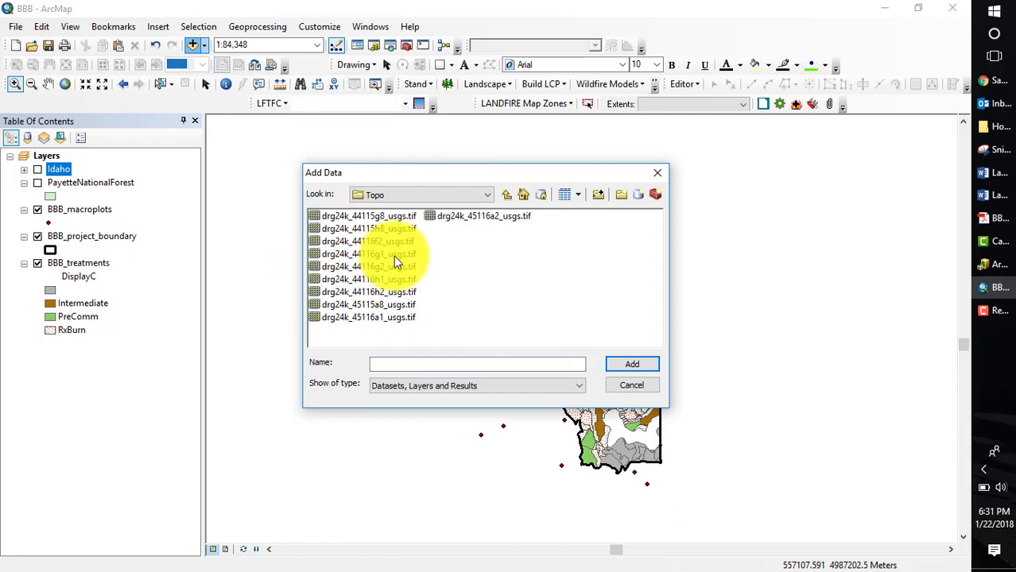
left_click(361, 217)
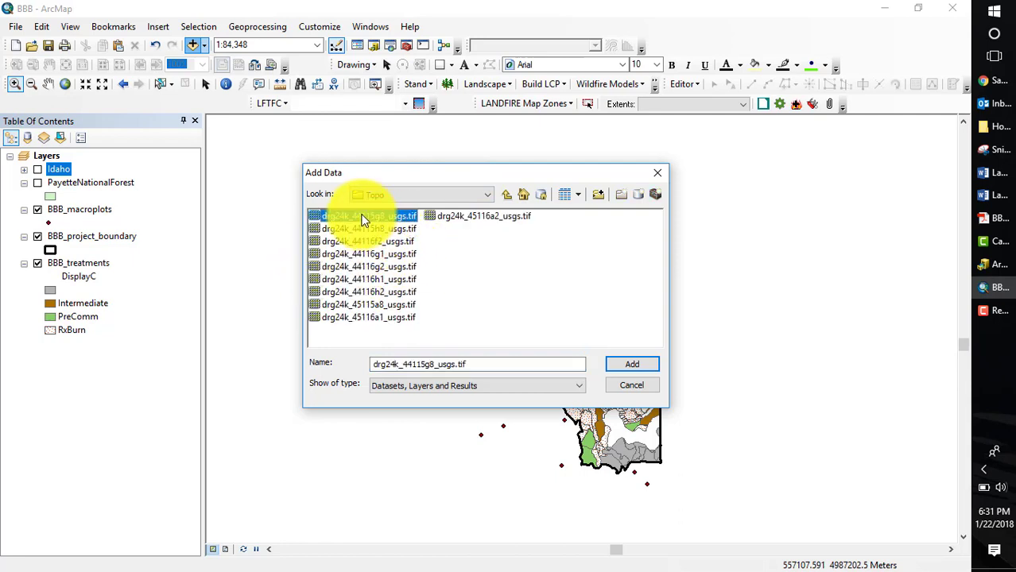
left_click(448, 216, "shift")
left_click(641, 364)
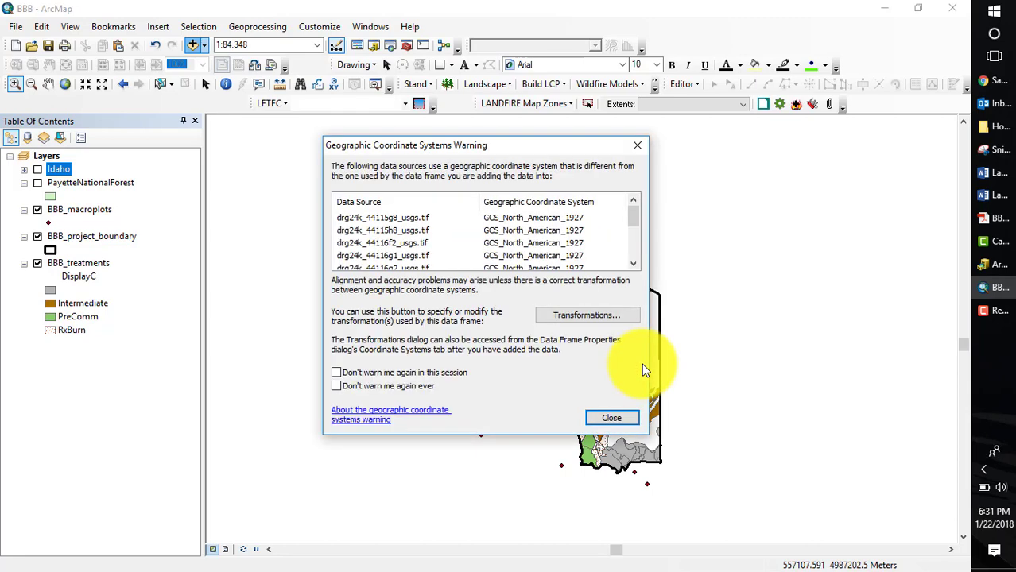
left_click(612, 419)
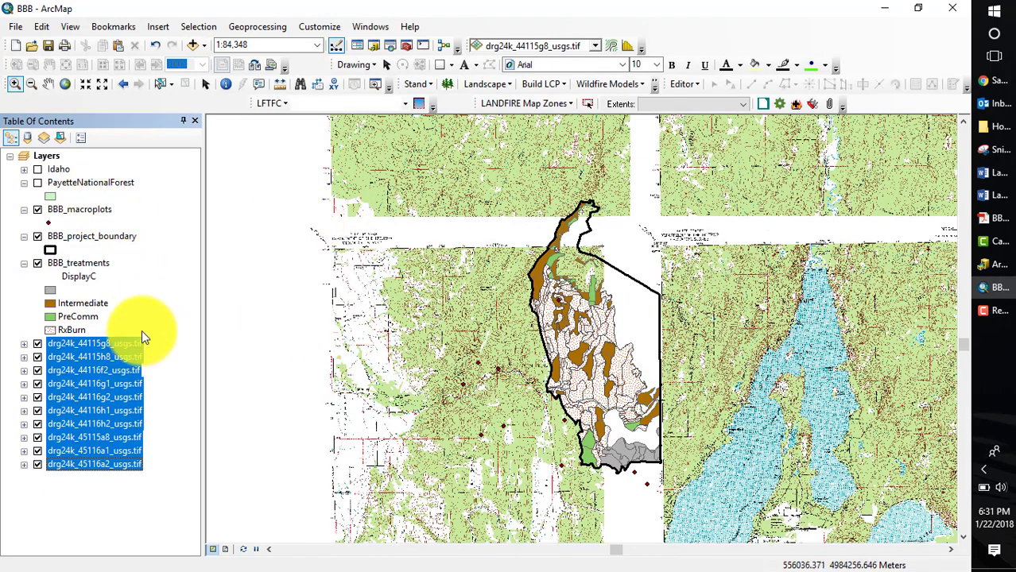
Set the fill of value 1 in drg24k_44115g8_usgs.tif to No Color and collapse the raster's legend
left_click(24, 344)
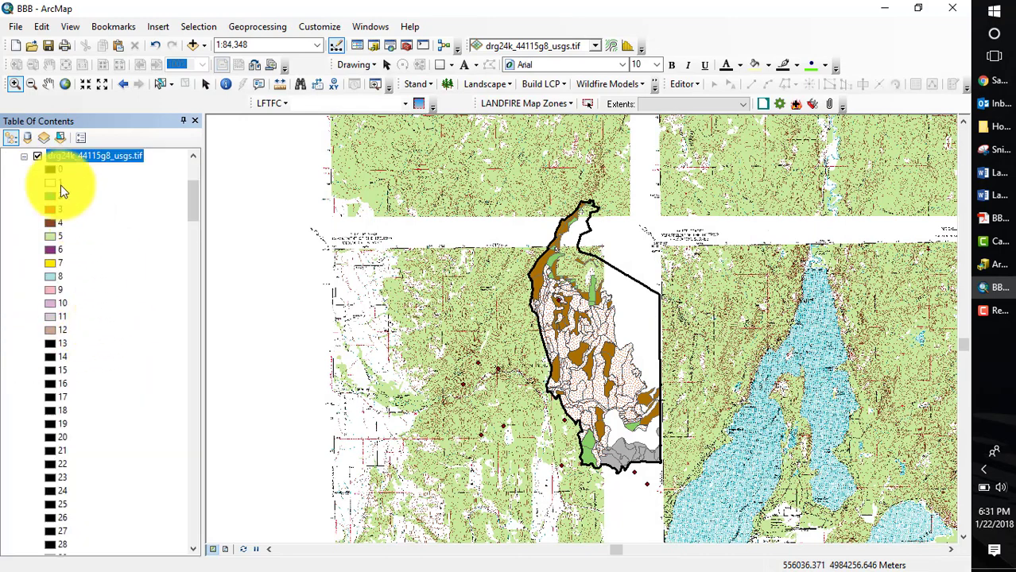
left_click_drag(194, 207, 190, 170)
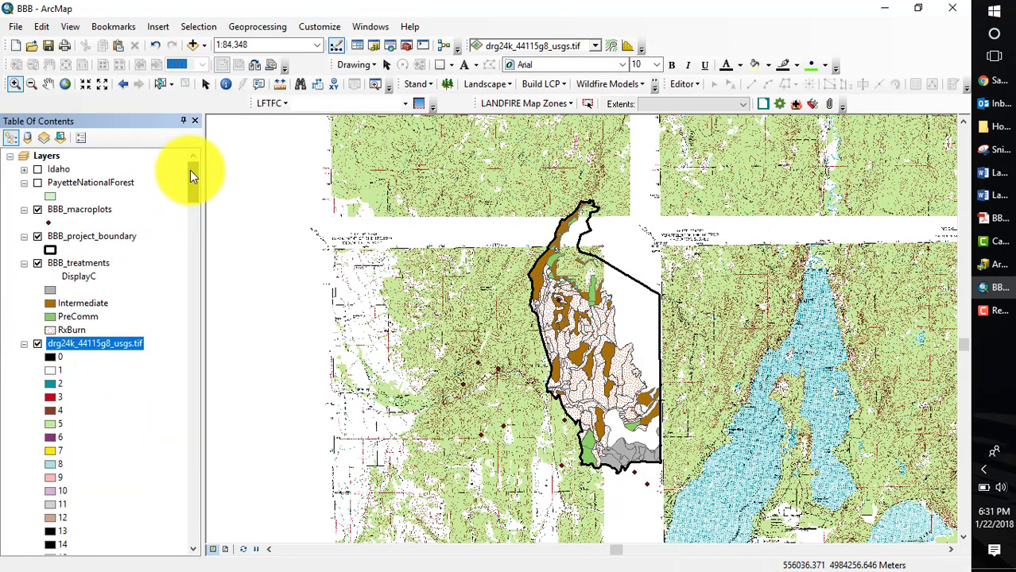
double_click(50, 370)
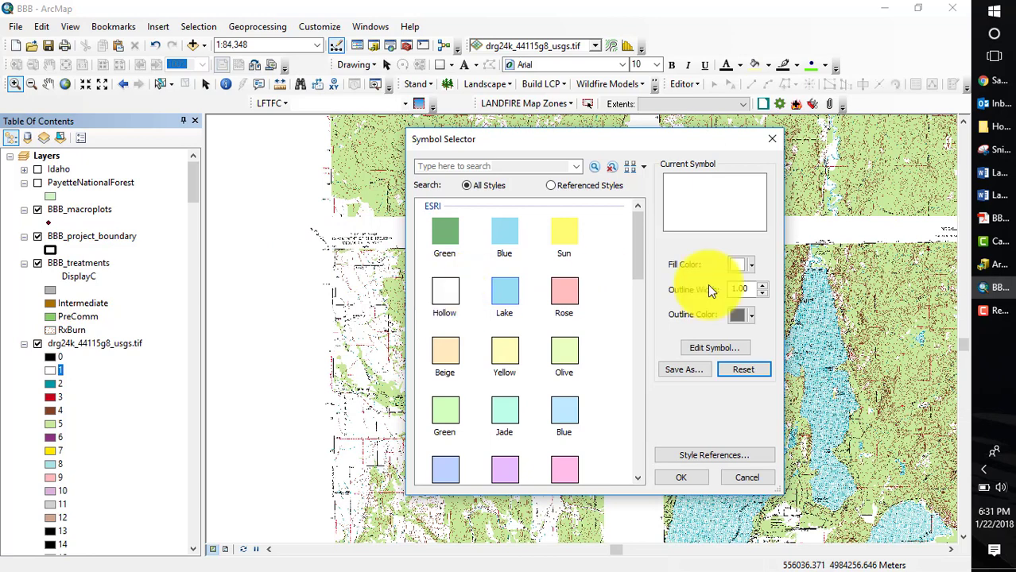
left_click(751, 267)
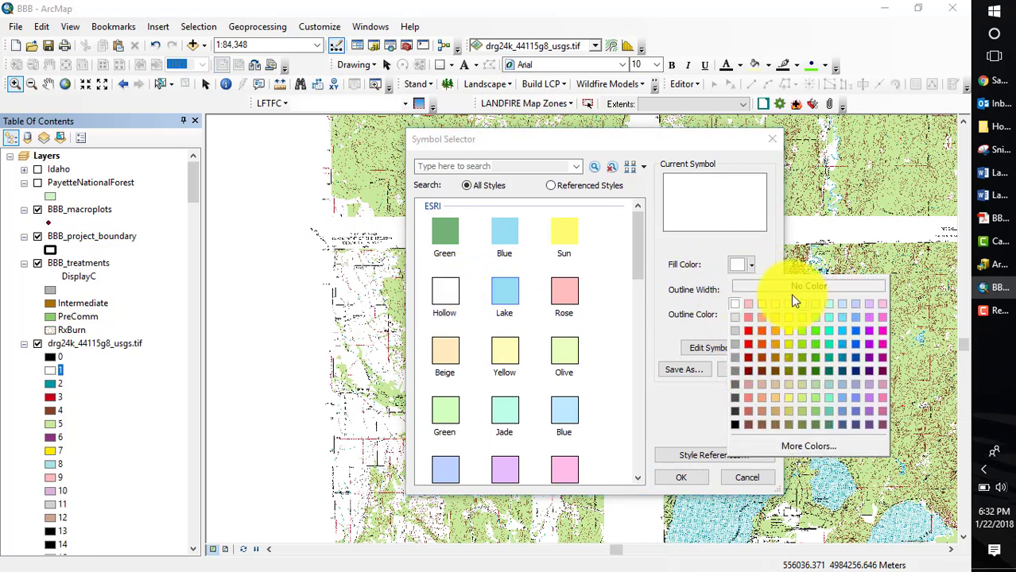
left_click(849, 287)
left_click(684, 477)
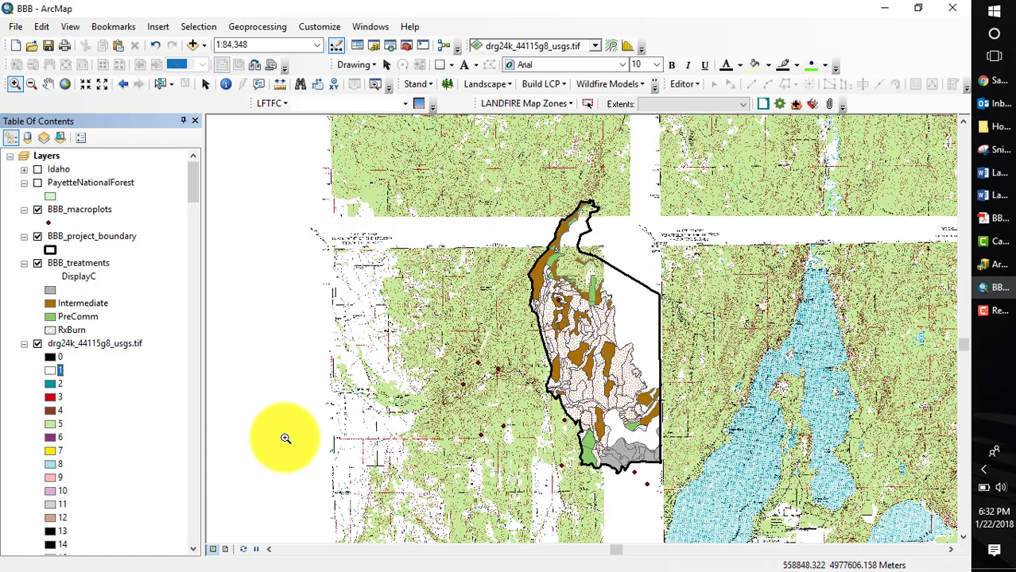
left_click(24, 343)
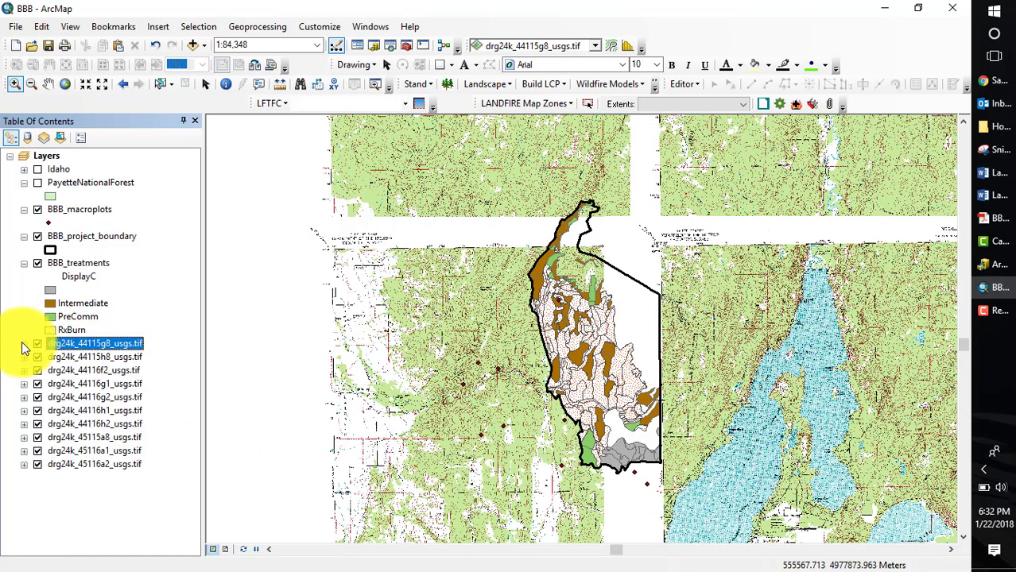
Set the fill of value 1 in drg24k_44115h8_usgs.tif to No Color
left_click(23, 356)
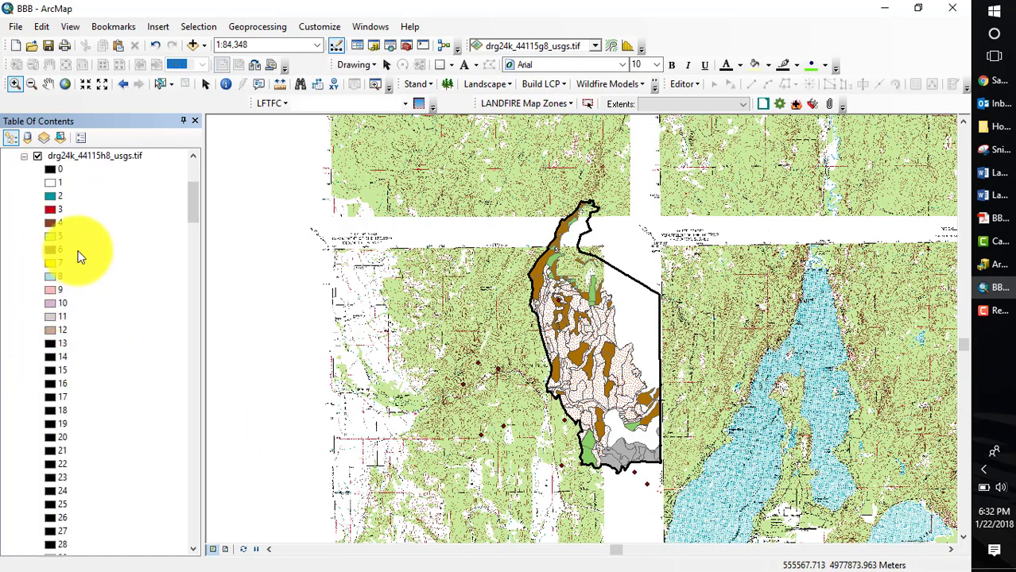
double_click(50, 182)
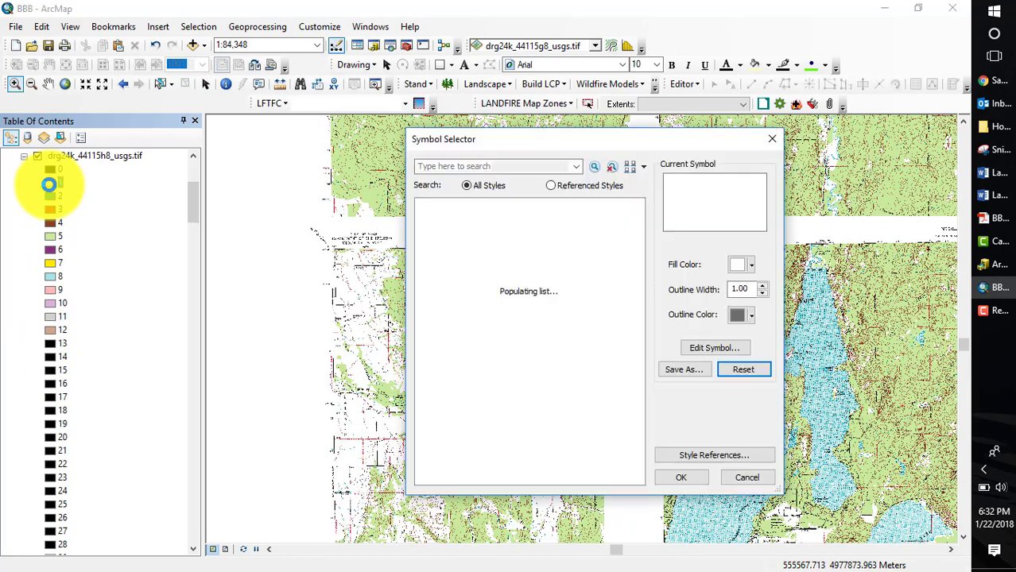
left_click(748, 265)
left_click(768, 287)
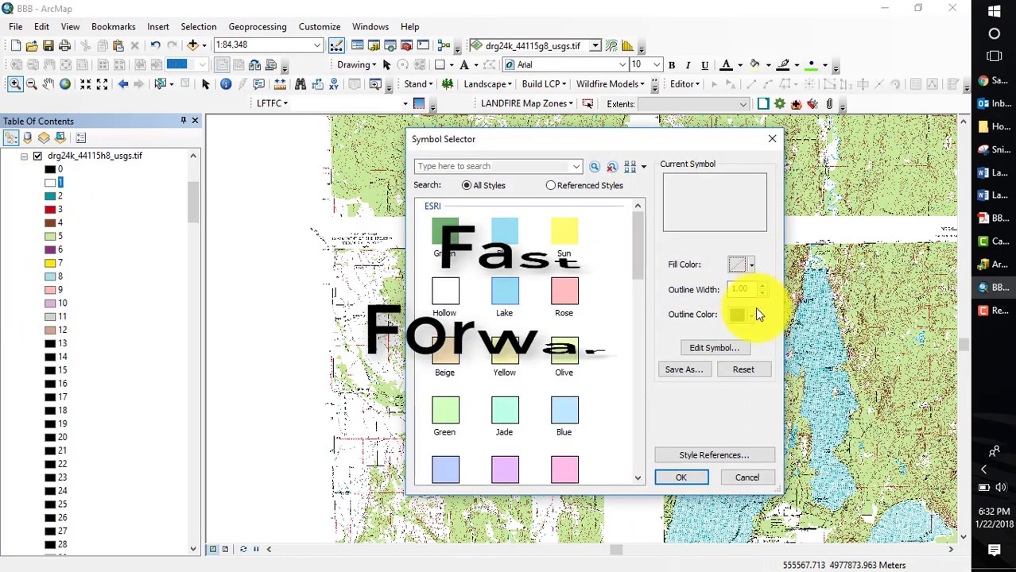
left_click(684, 477)
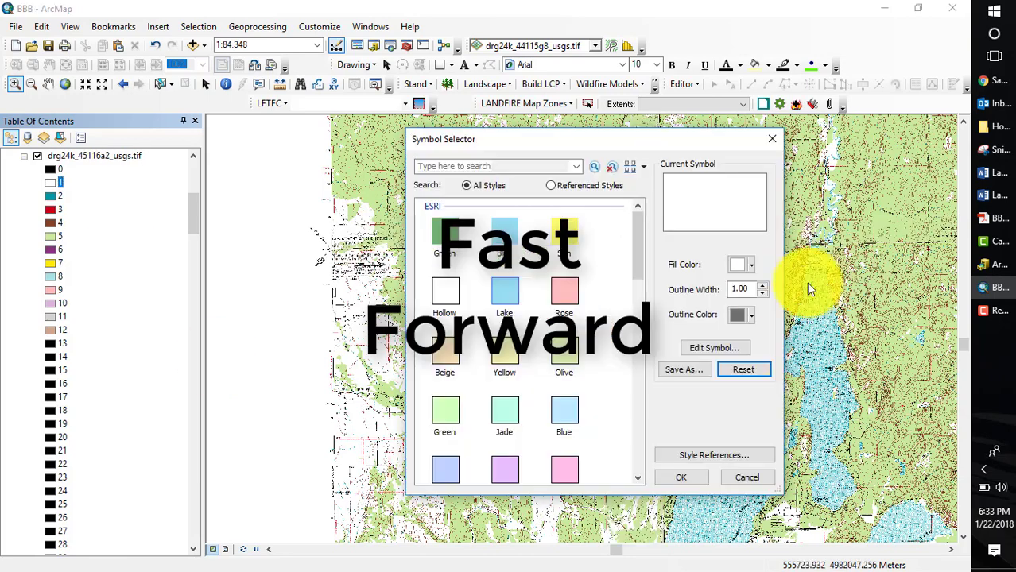
Set the fill of value 1 in drg24k_45116a2_usgs.tif to No Color and collapse its legend
left_click(752, 268)
left_click(758, 287)
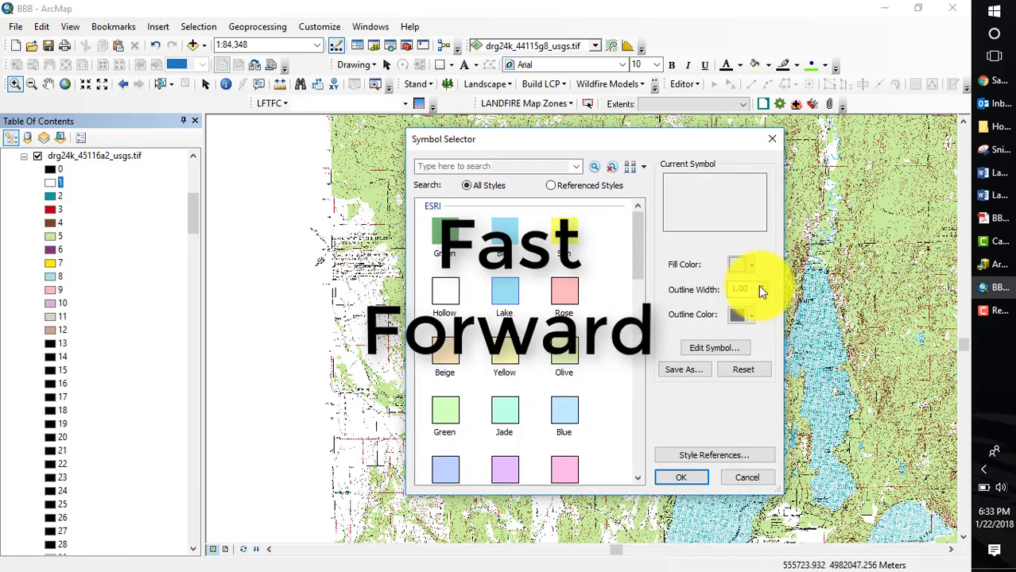
left_click(684, 477)
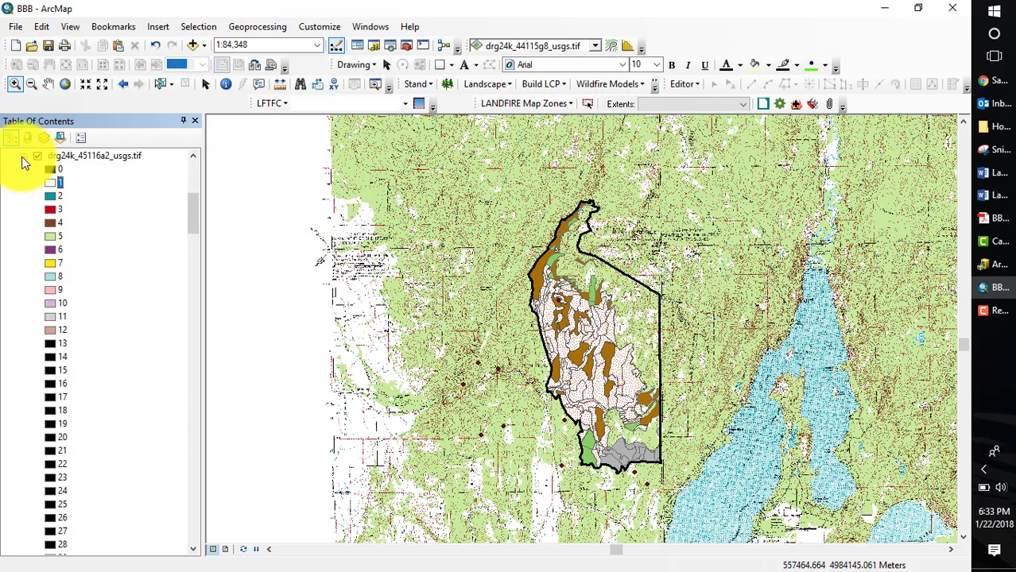
left_click(24, 156)
Add the five Rapid perimeter shapefiles dated 20150816 to 20150821 from the Rapid folder and collapse their legends
left_click(191, 46)
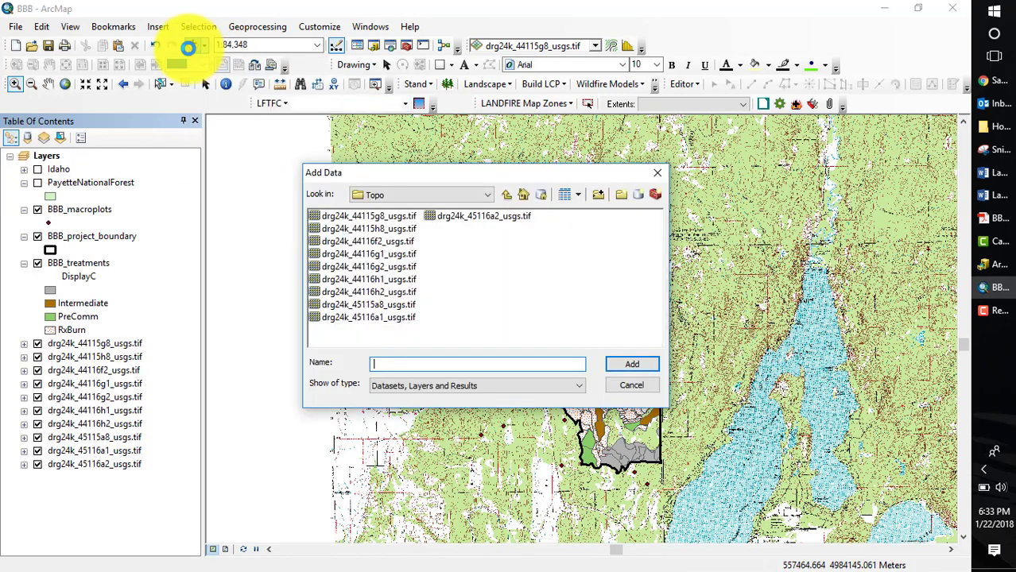
left_click(505, 195)
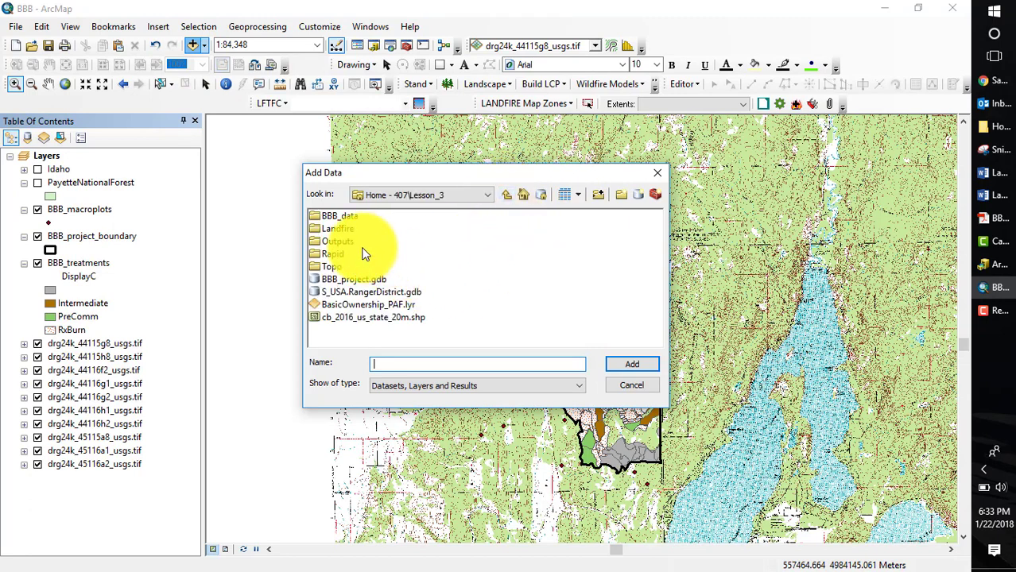
double_click(319, 253)
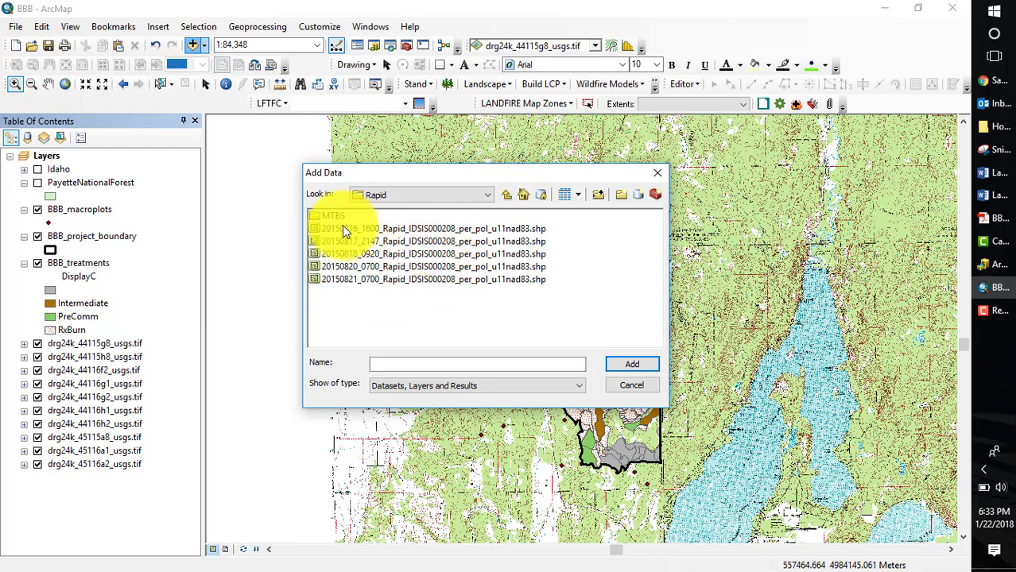
left_click(340, 229)
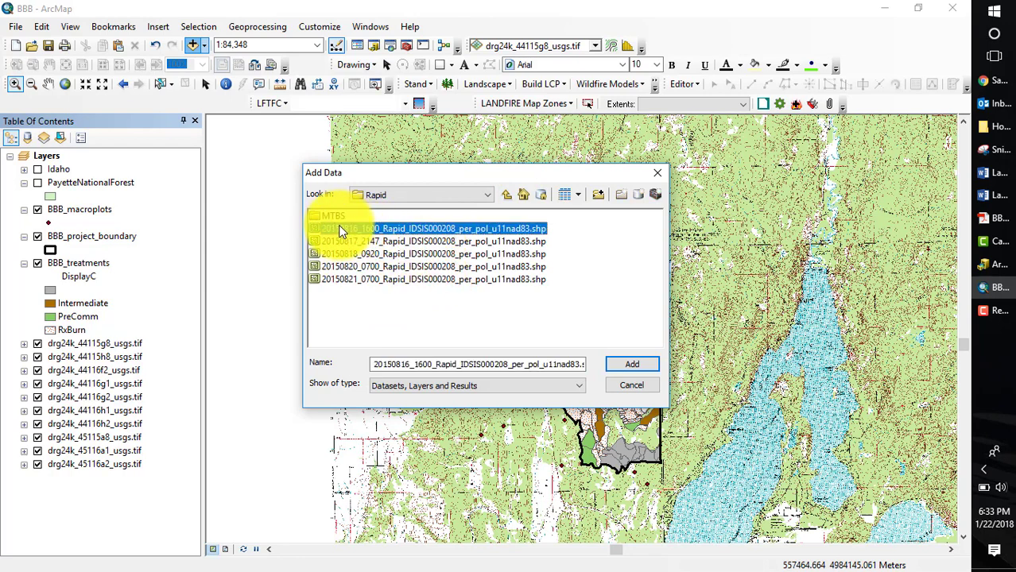
left_click(355, 279, "shift")
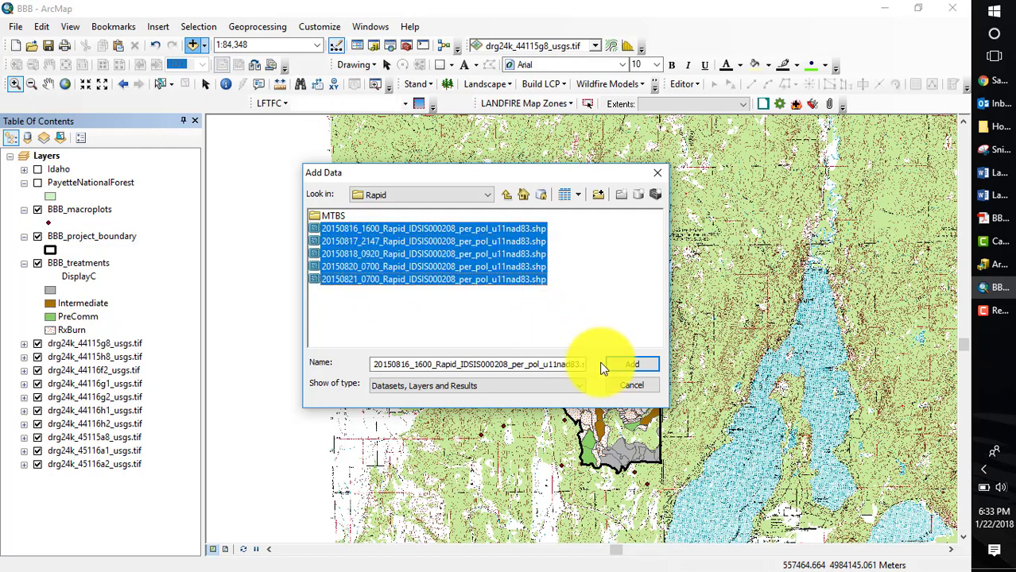
left_click(628, 365)
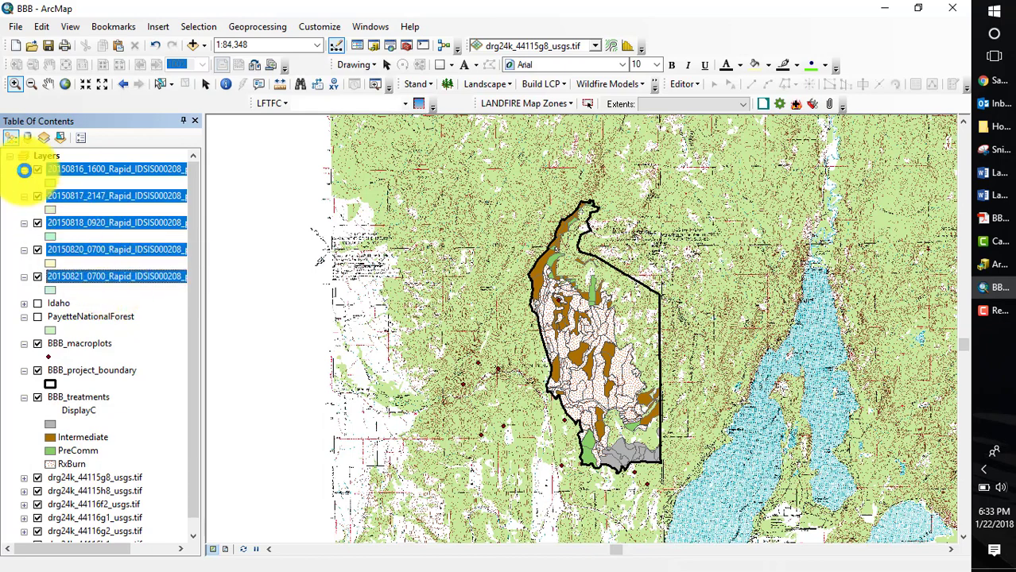
left_click(24, 170)
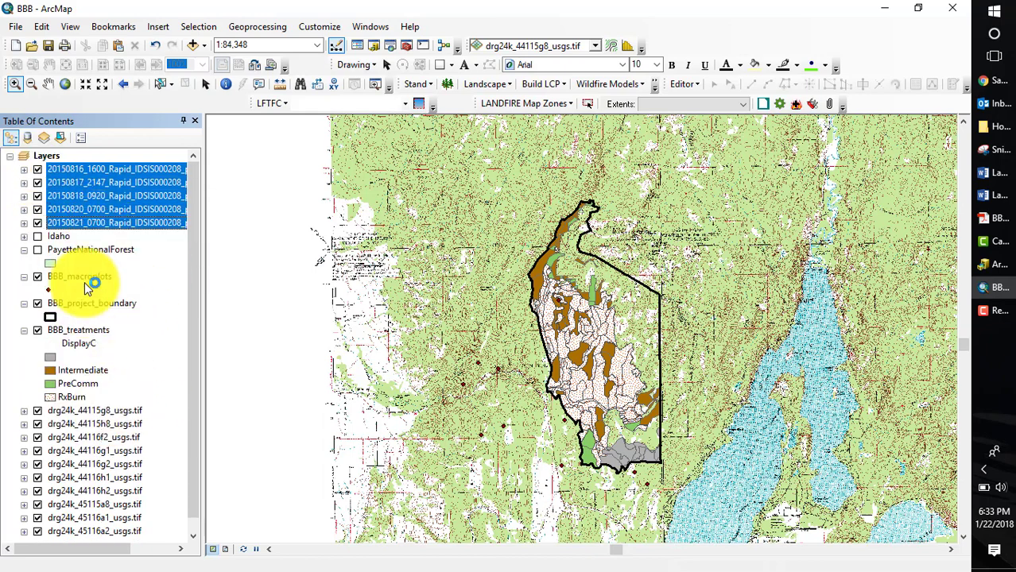
Create a new group layer in the Layers data frame and name it Topo
right_click(47, 155)
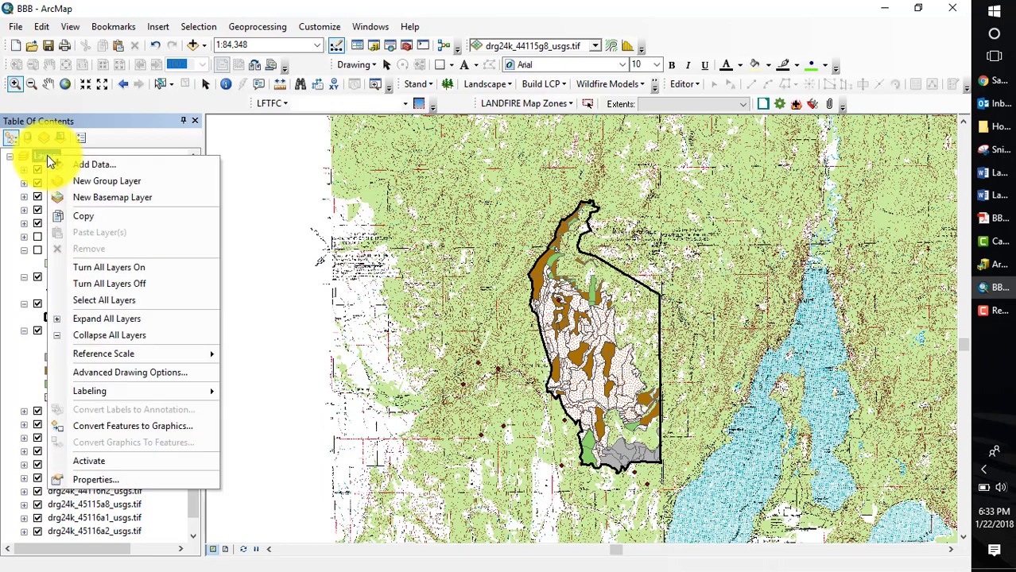
left_click(107, 184)
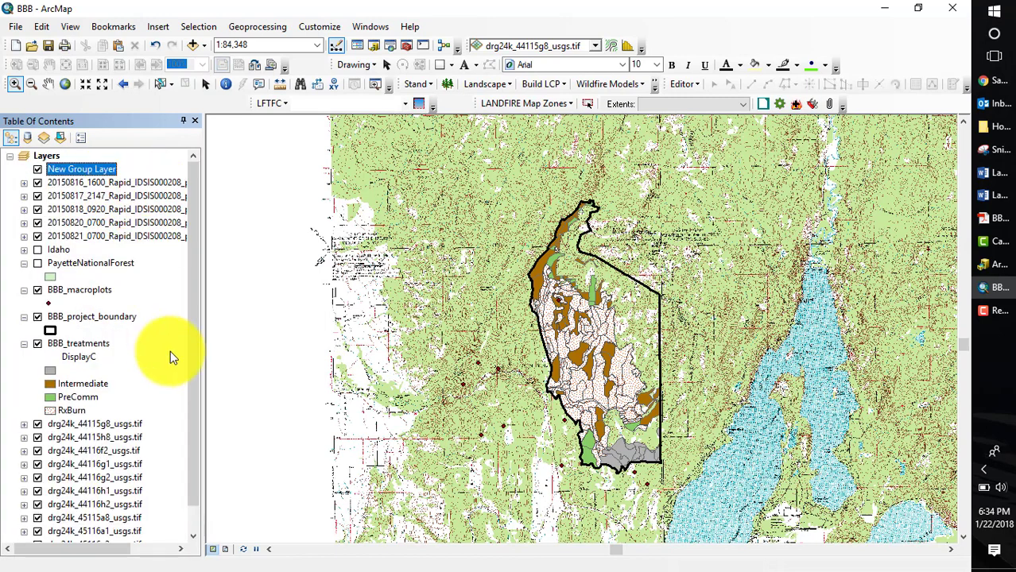
left_click(104, 174)
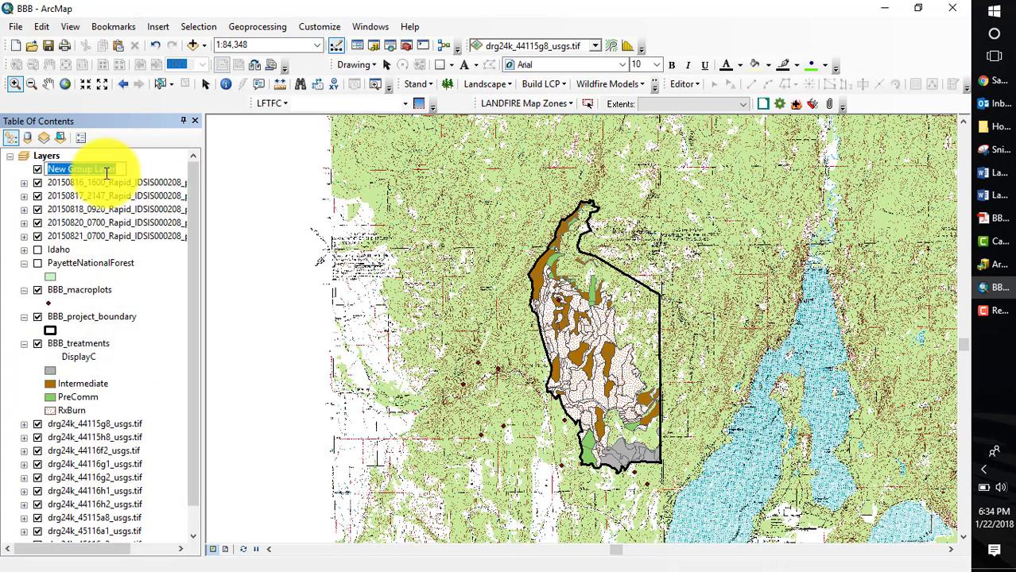
type("Topo")
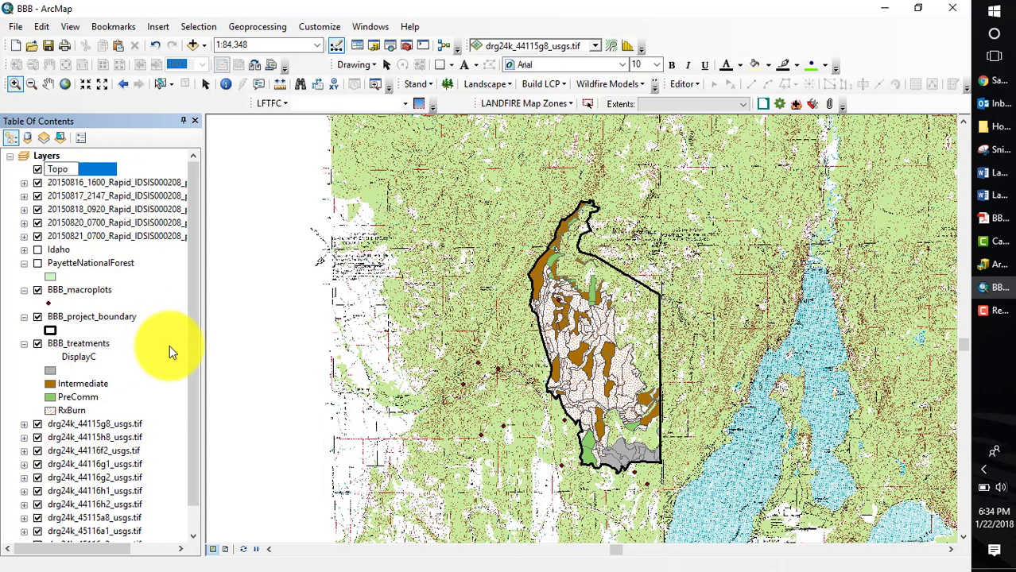
key("Return")
Move all the drg24k topographic rasters into the Topo group and place the collapsed group below BBB_treatments
left_click(112, 423)
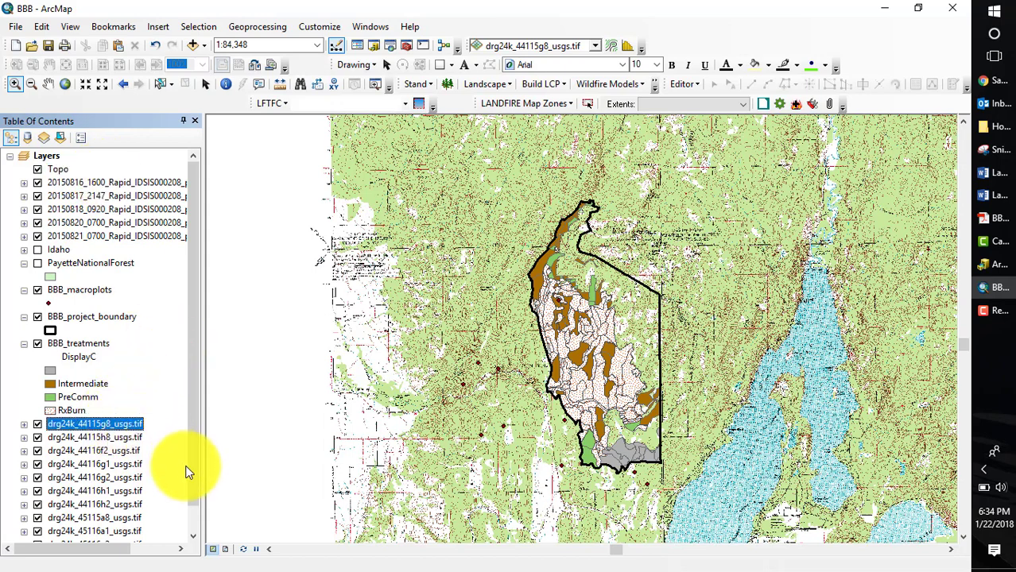
left_click_drag(192, 472, 194, 500)
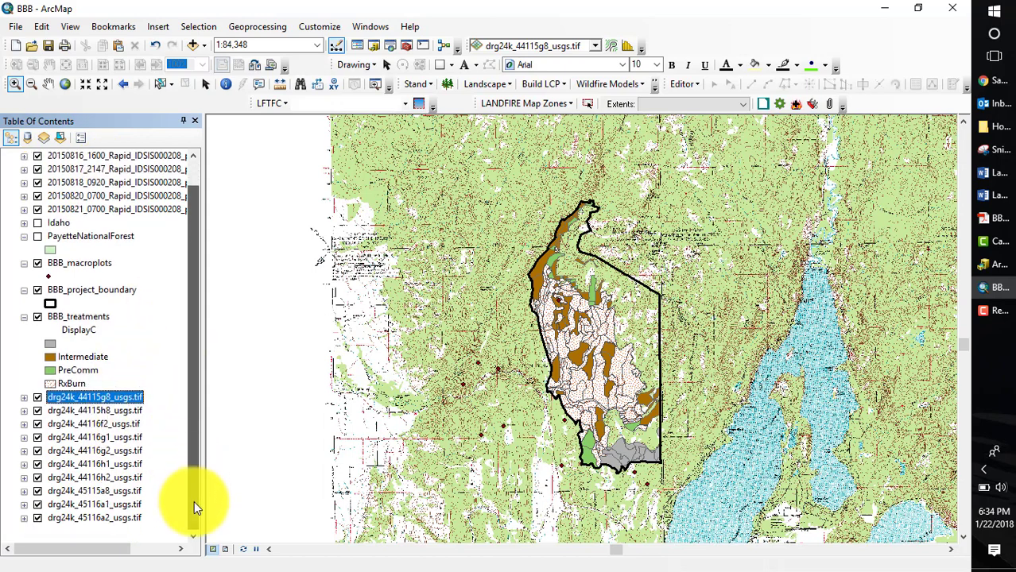
left_click(91, 518, "shift")
left_click_drag(82, 400, 62, 170)
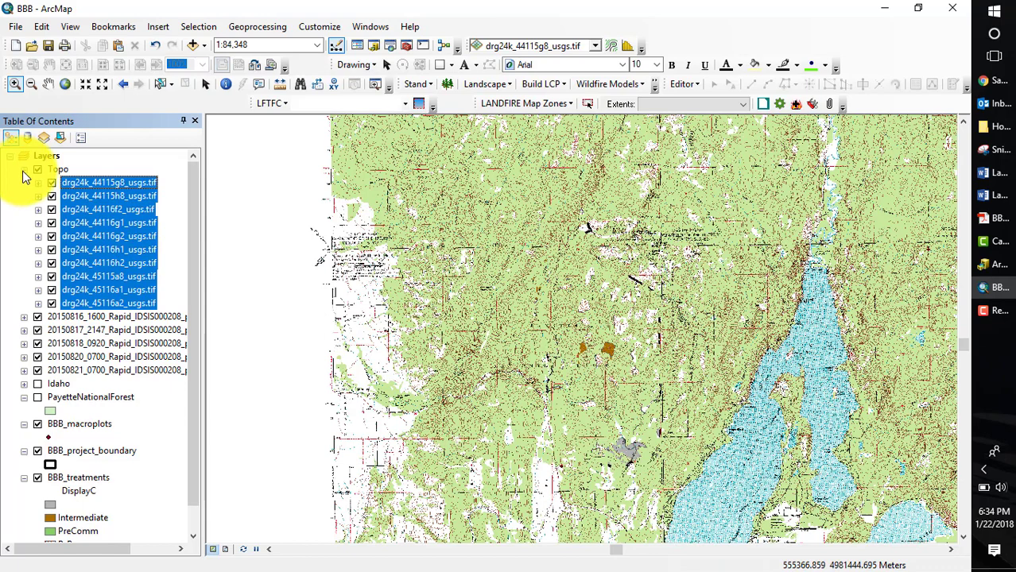
left_click(24, 170)
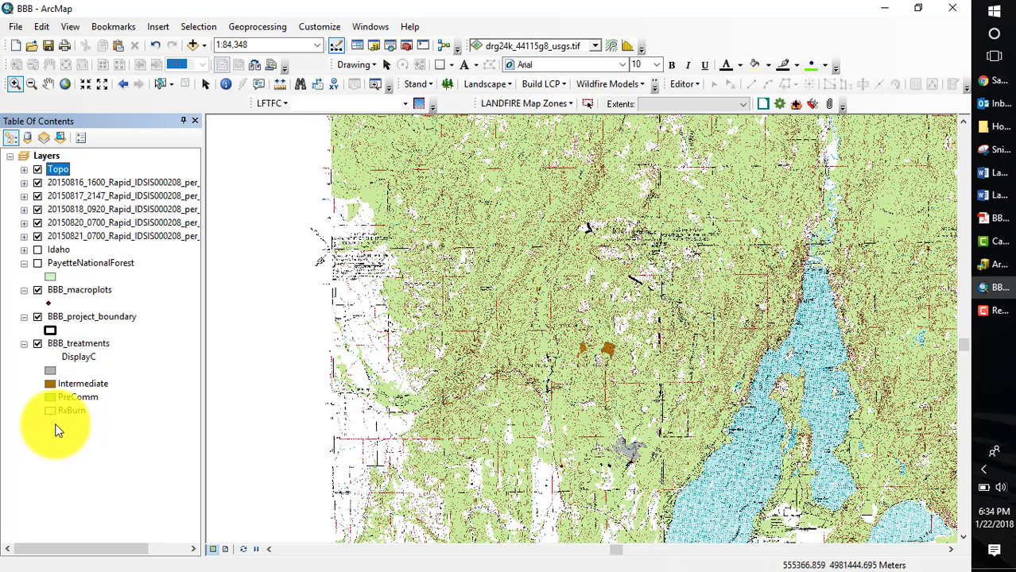
left_click_drag(58, 170, 56, 430)
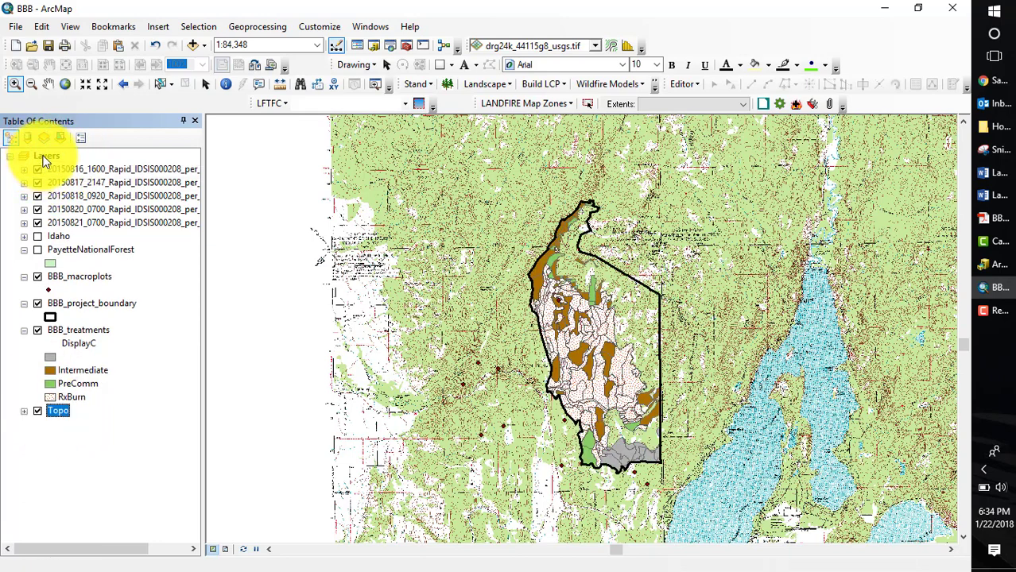
Create another group layer in the Layers data frame and name it Rapid_progression
right_click(45, 158)
left_click(94, 180)
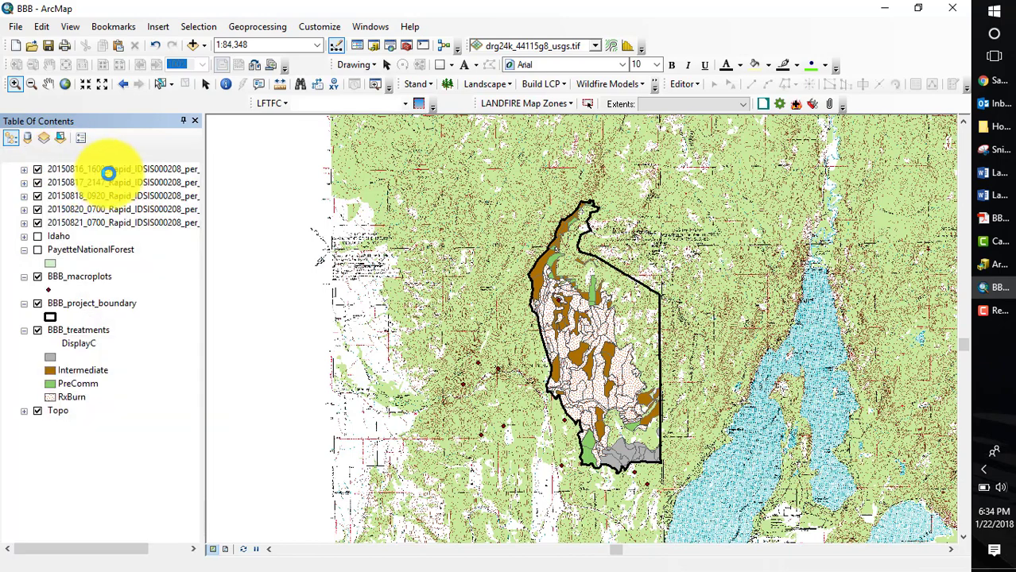
left_click(105, 169)
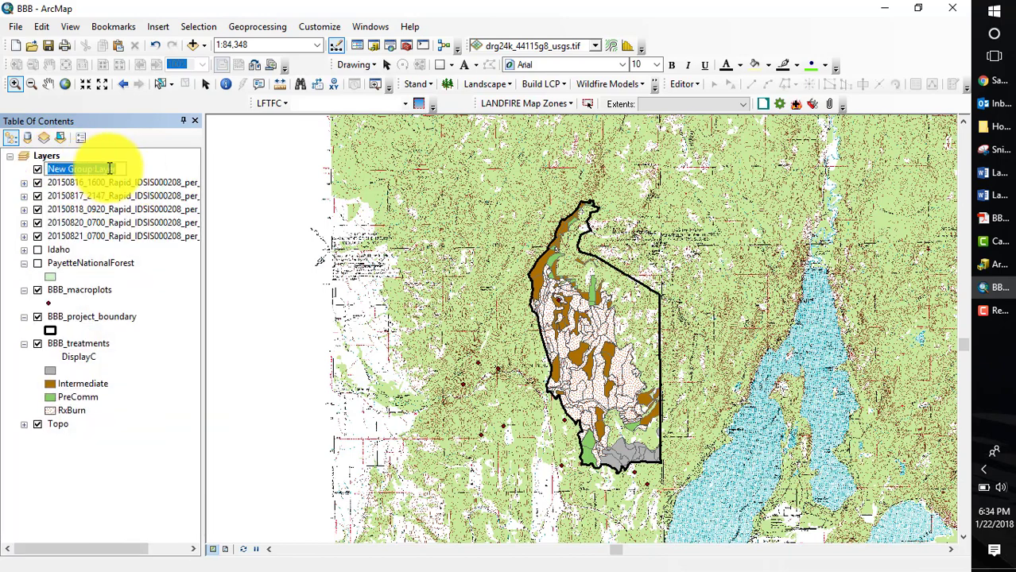
type("Rapid_progressi")
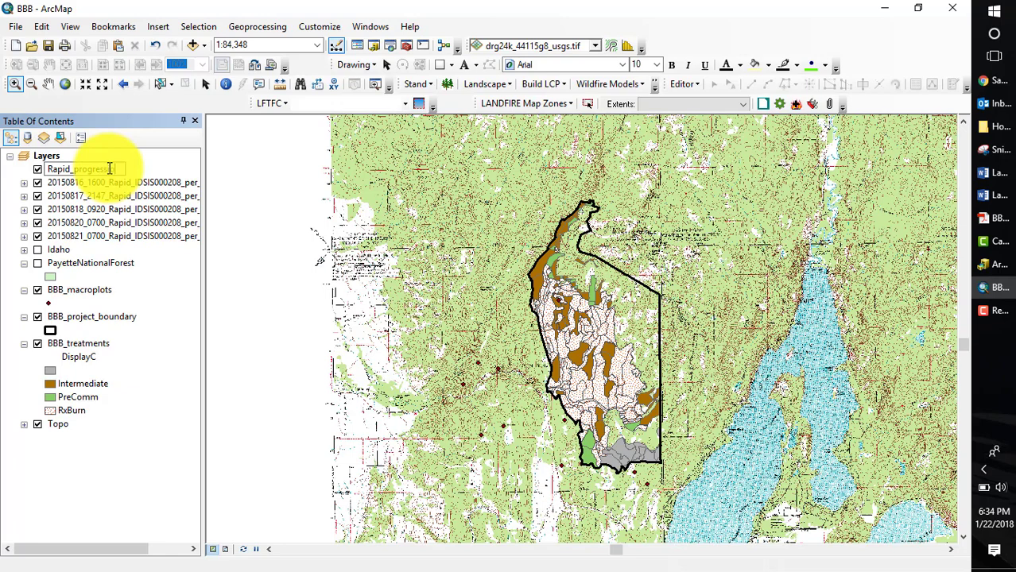
type("on")
key("Return")
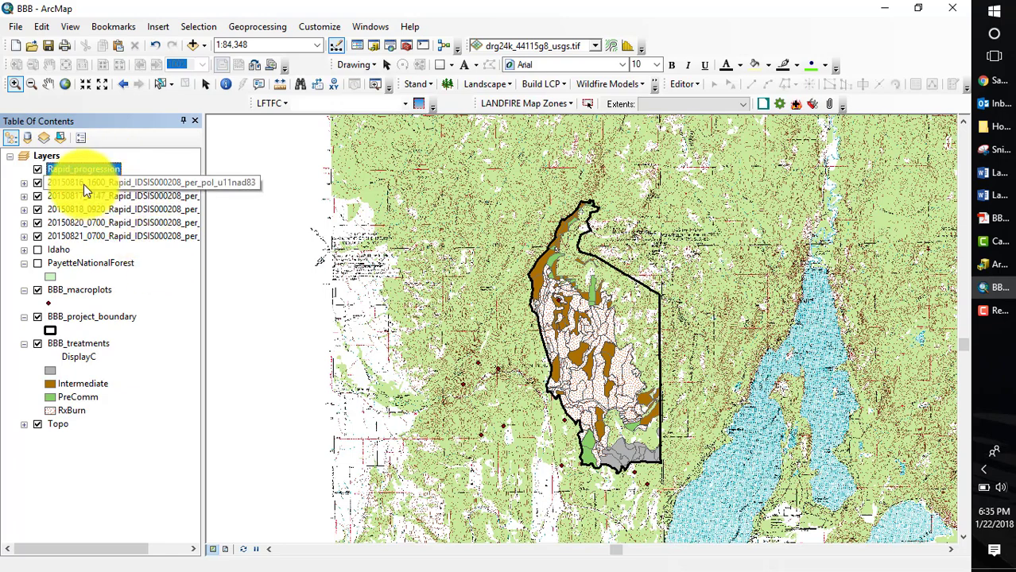
Move the five Rapid perimeter layers dated 20150816 to 20150821 into the Rapid_progression group
left_click(80, 182)
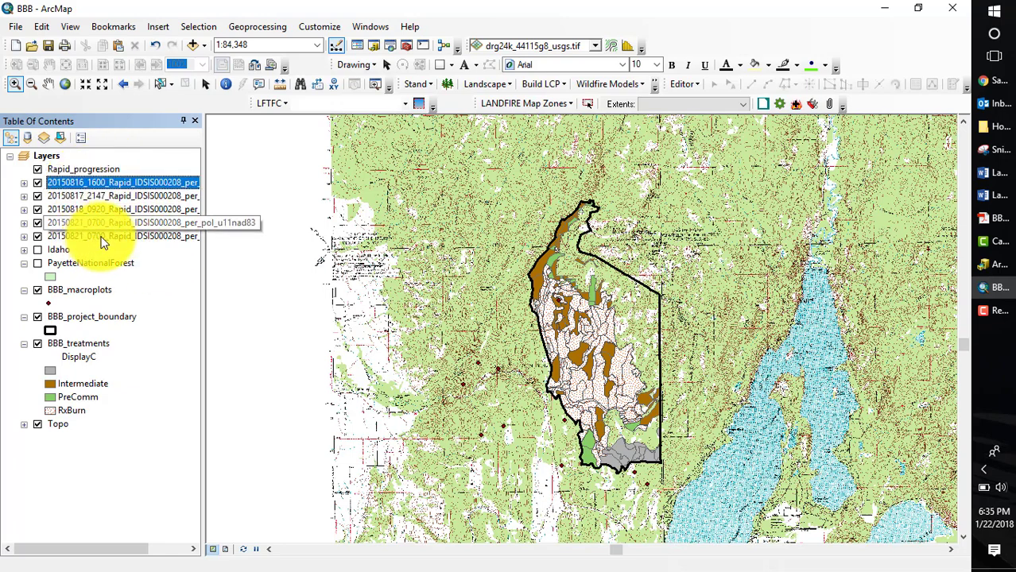
left_click(101, 237, "shift")
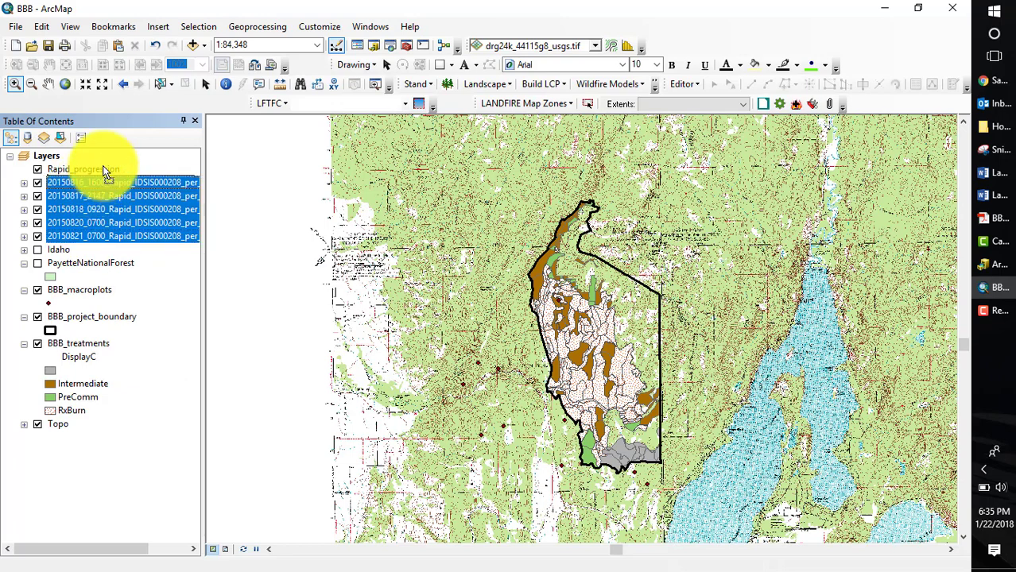
left_click_drag(103, 167, 104, 167)
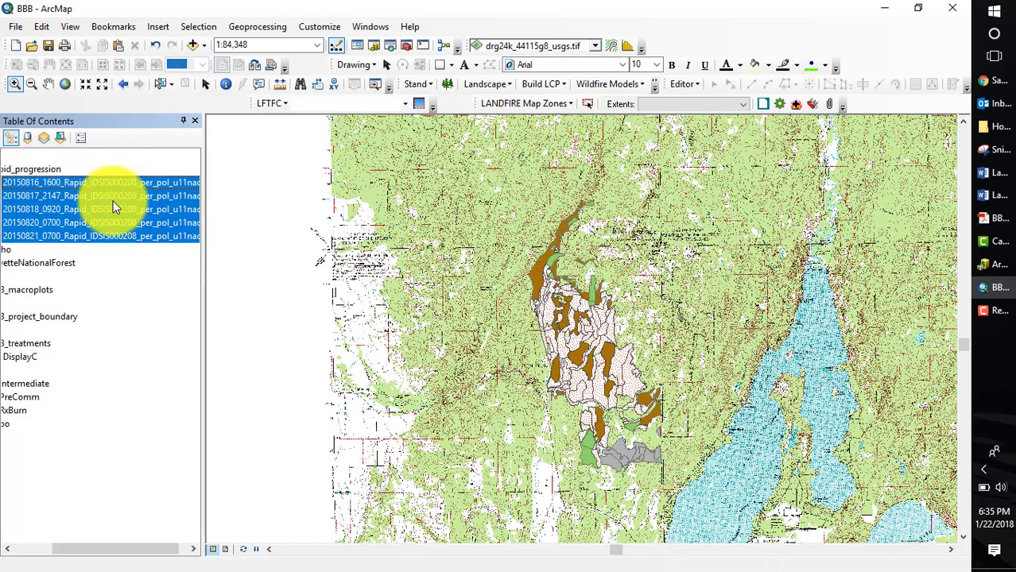
left_click_drag(141, 549, 68, 548)
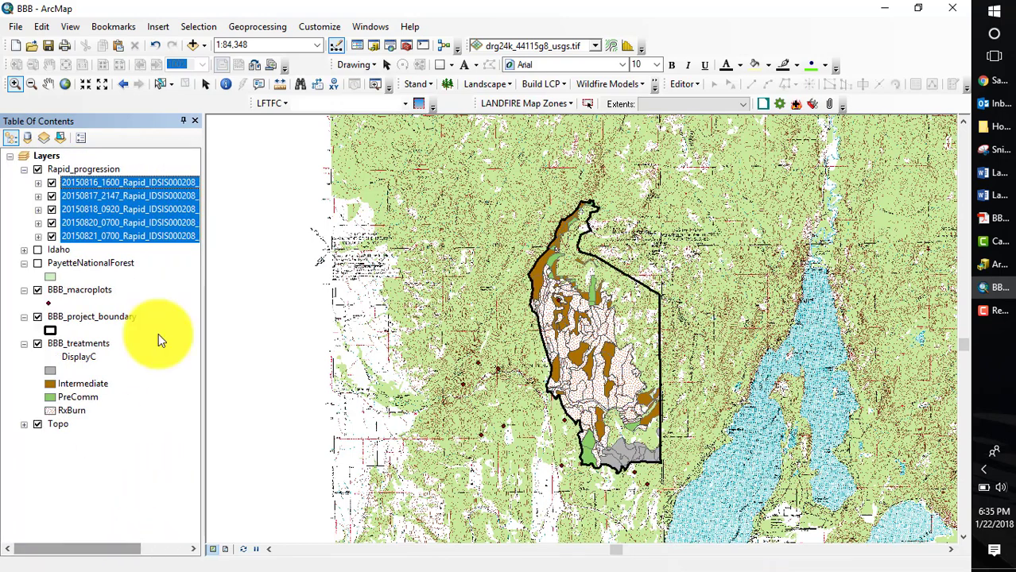
left_click(149, 278)
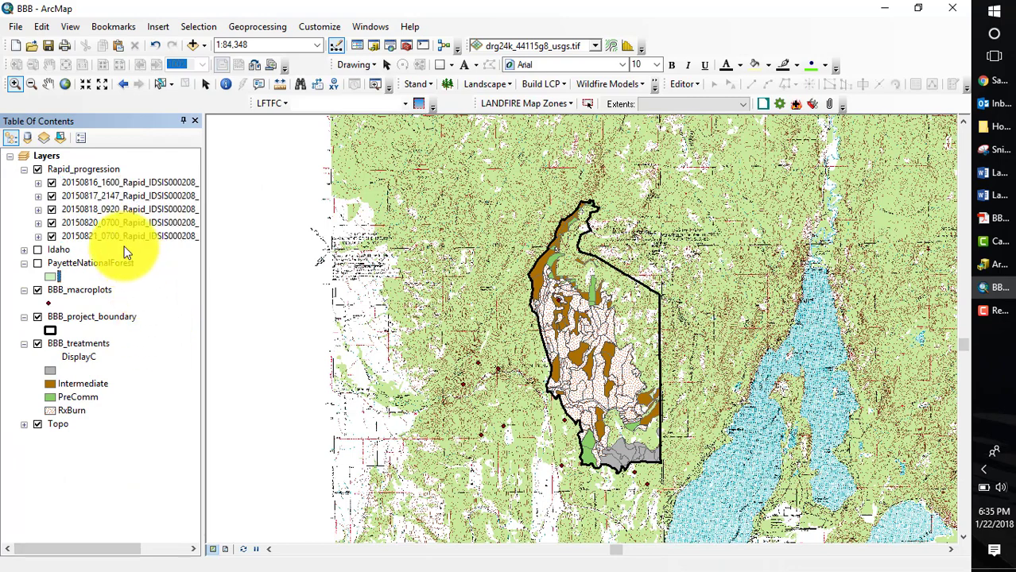
Correct the date in the third Rapid perimeter layer's name so that it starts with 20150819_0920
left_click(96, 208)
left_click(27, 208)
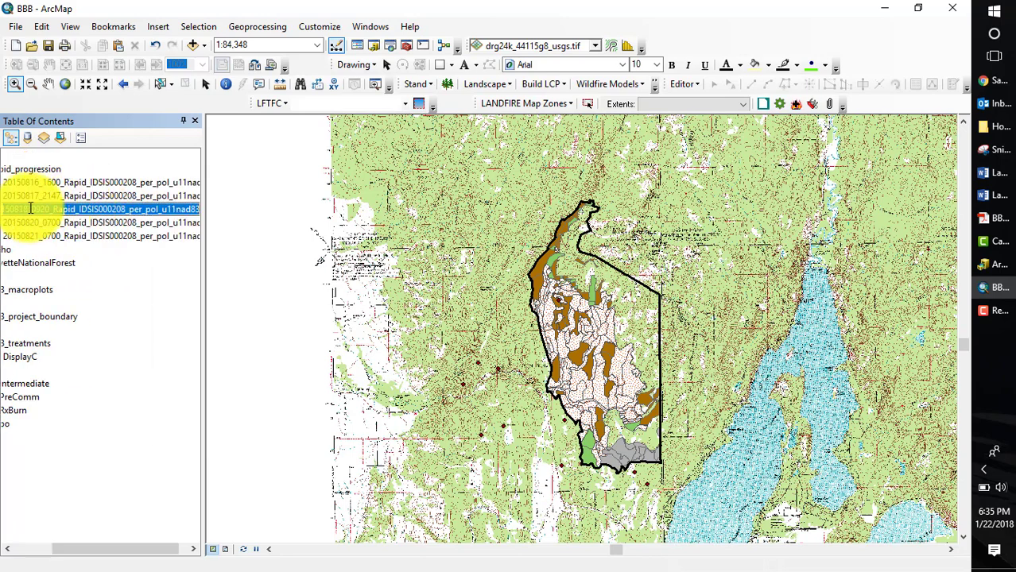
left_click(30, 209)
type("9_0920_")
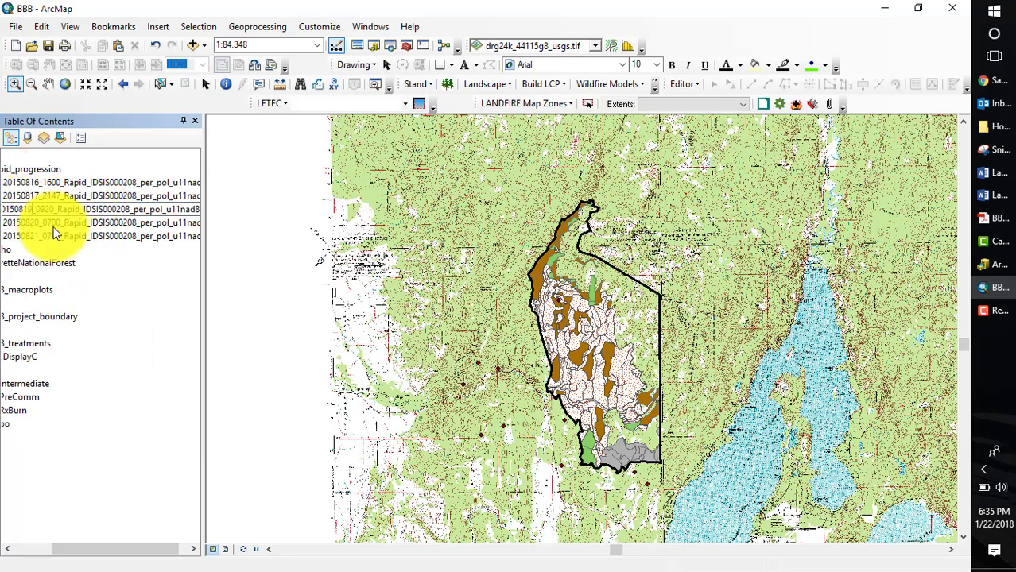
key("Return")
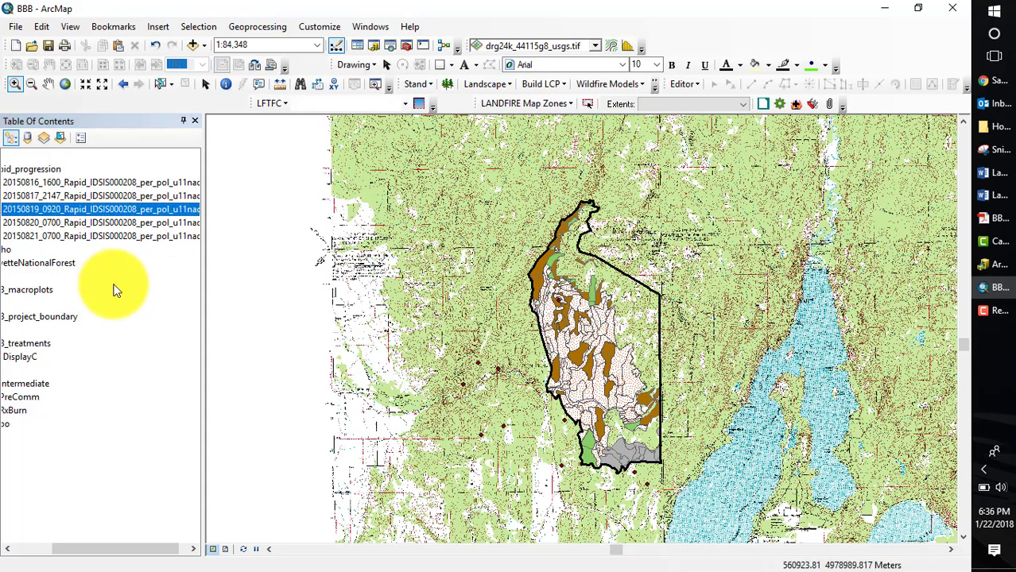
left_click_drag(147, 549, 58, 554)
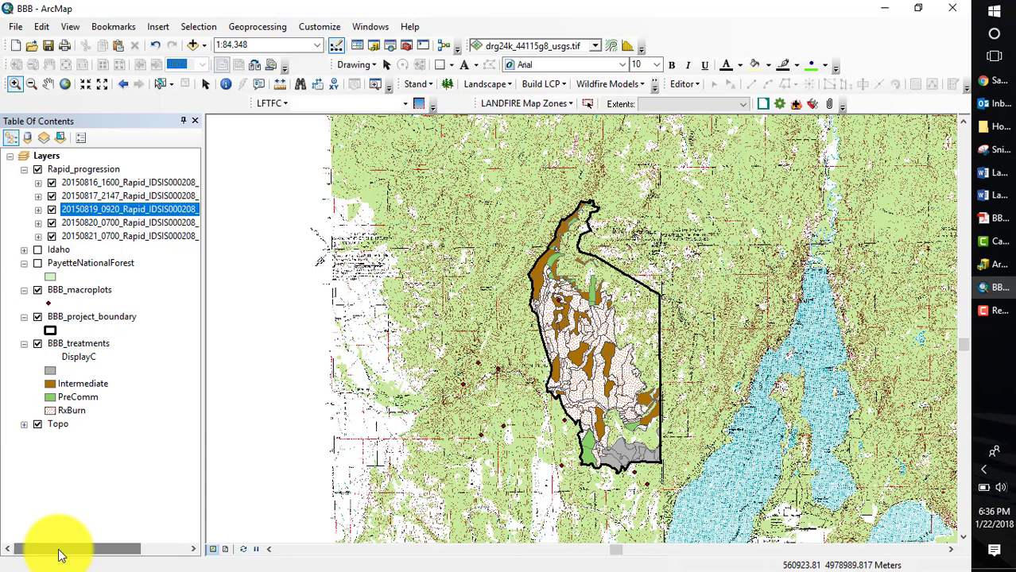
left_click(192, 45)
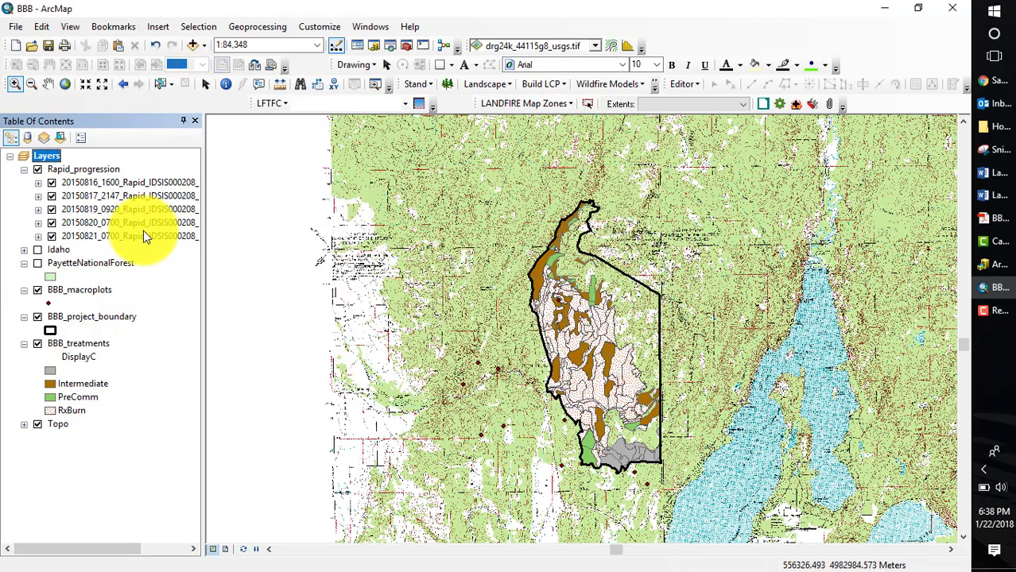
left_click(191, 45)
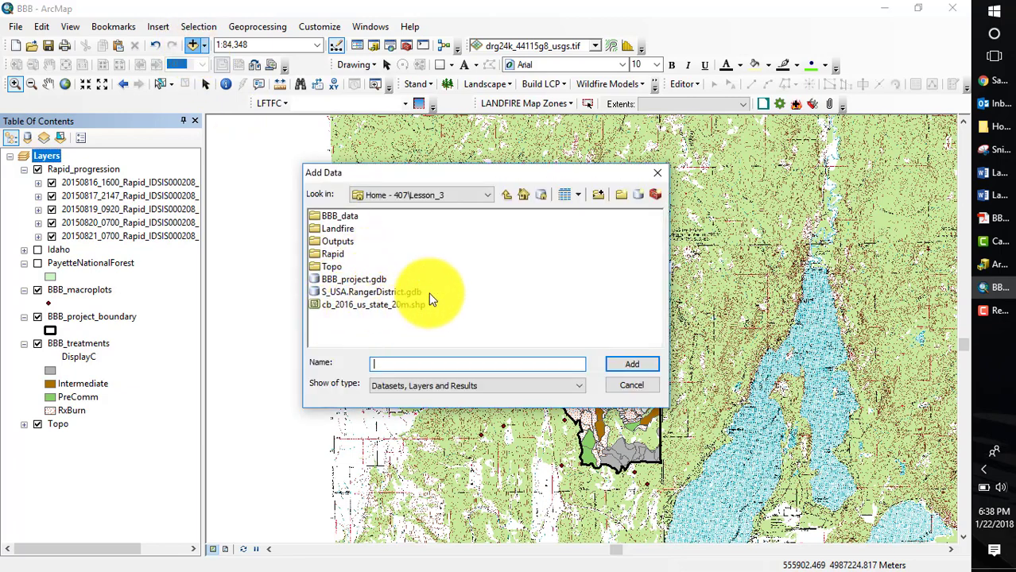
left_click(657, 173)
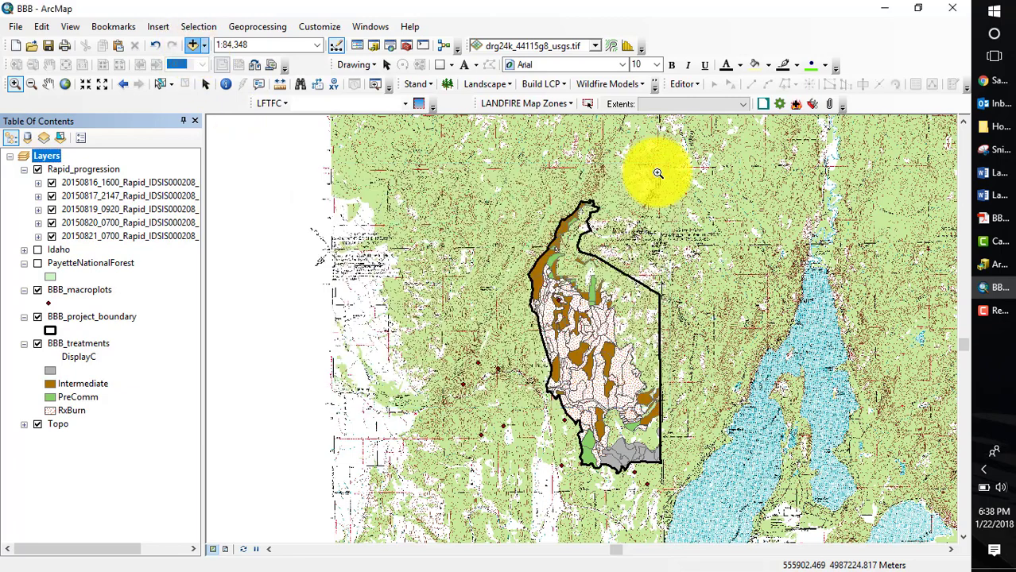
Add the USA Mountain Peaks layer to the BBB map
left_click(992, 265)
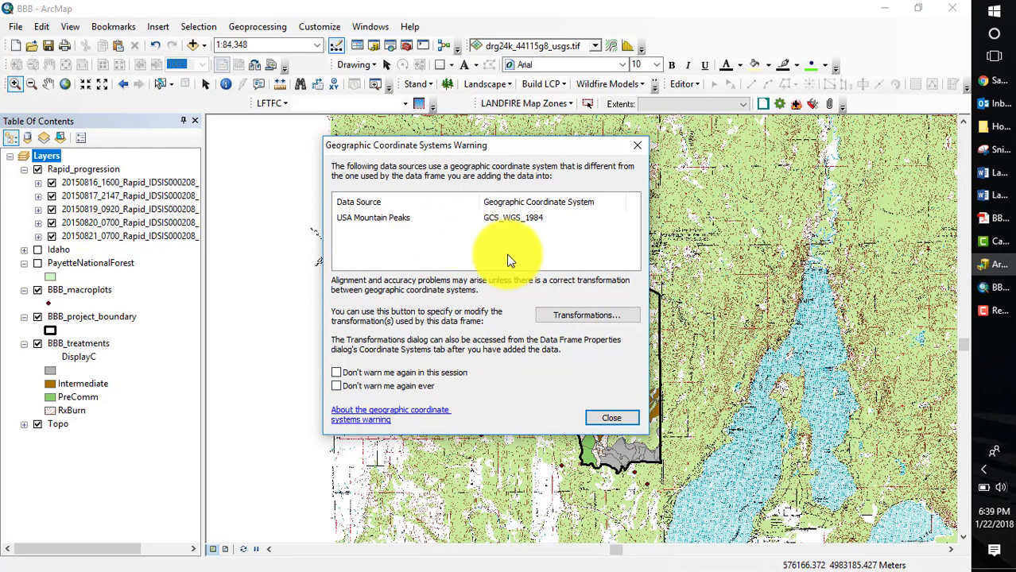
left_click(612, 416)
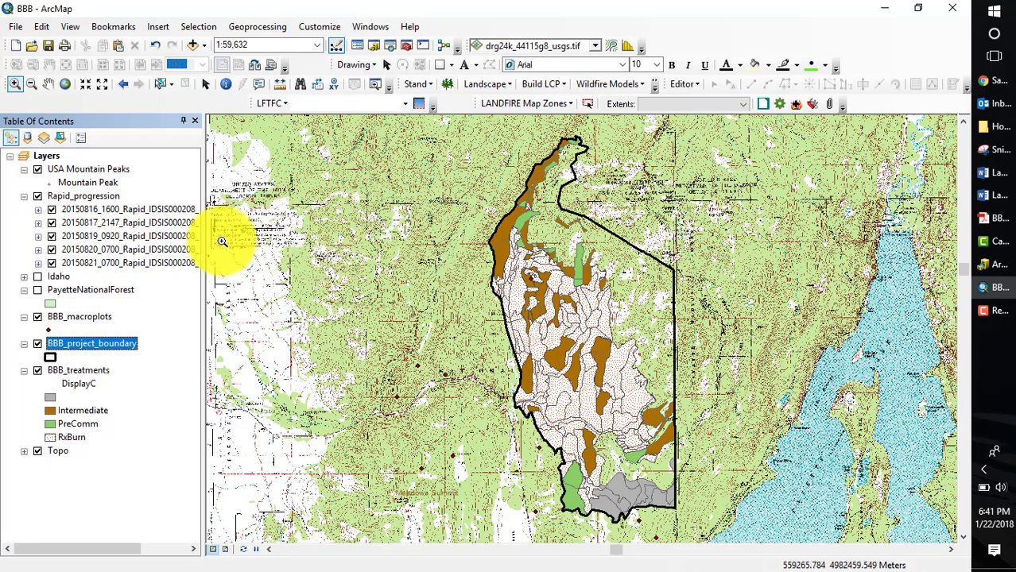
Examine the mountain peaks and Rapid perimeters around the BBB project boundary at smaller scales, out to 1:200,000
left_click(101, 84)
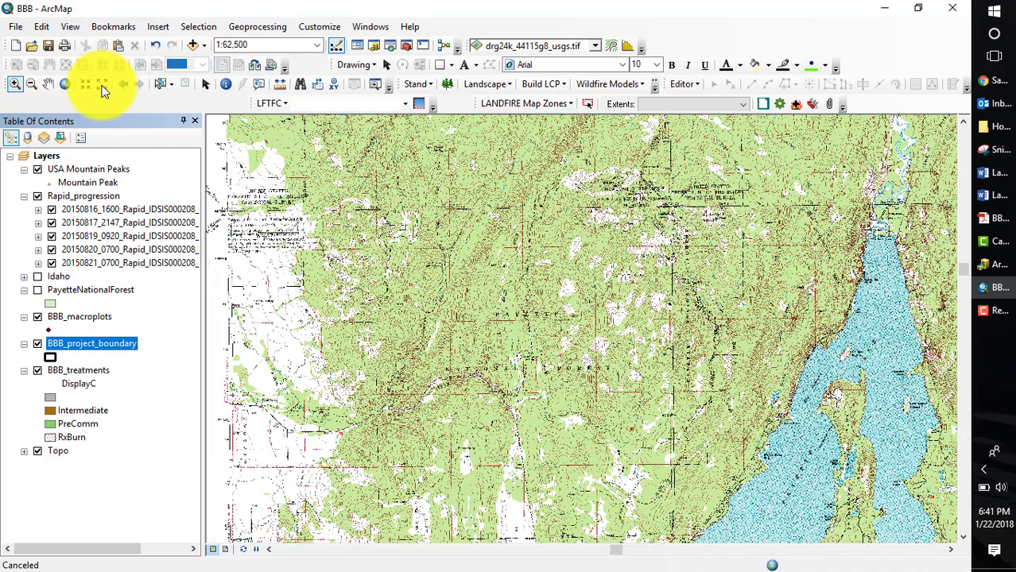
left_click(101, 84)
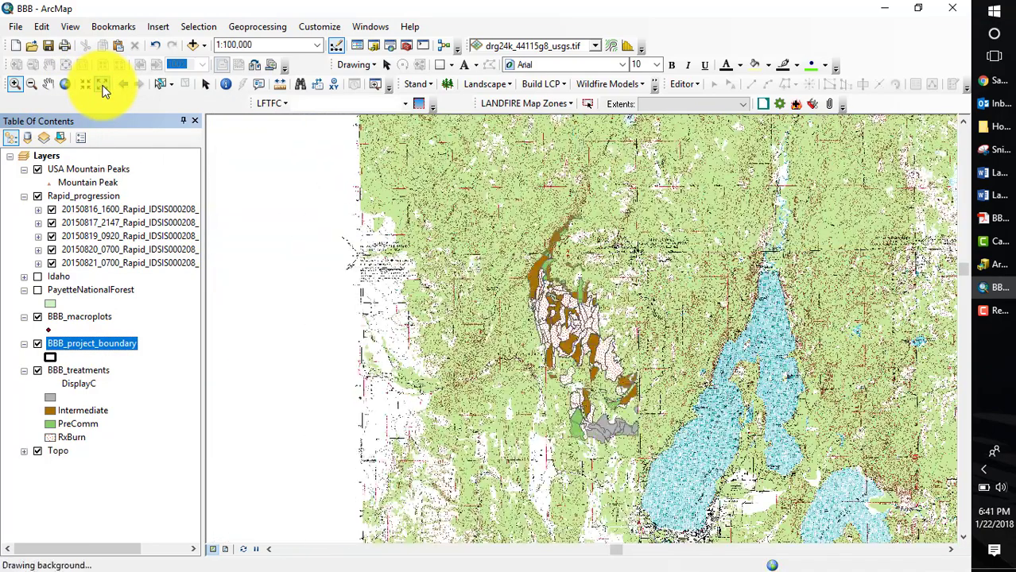
left_click(101, 84)
left_click(47, 83)
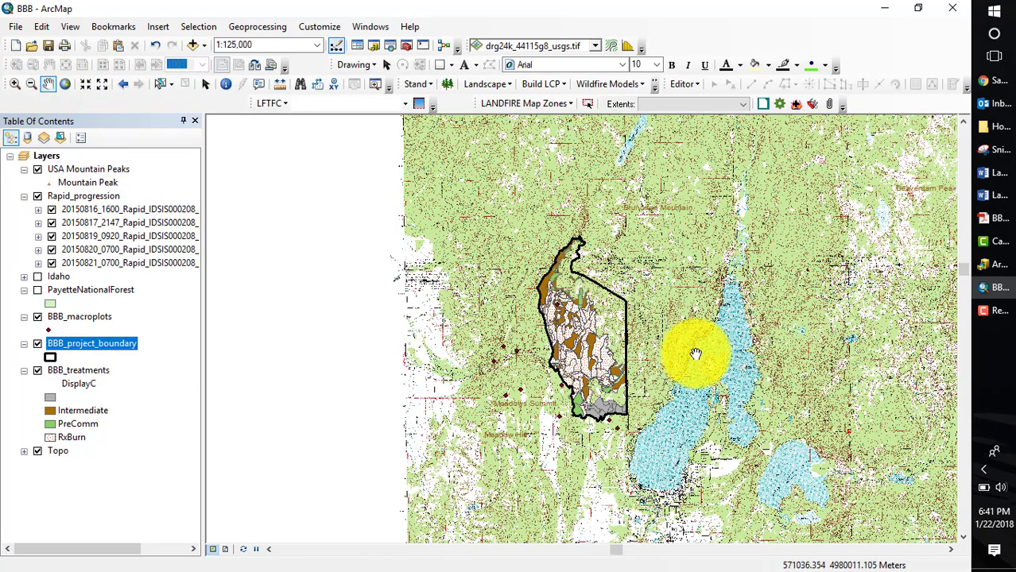
right_click(419, 243)
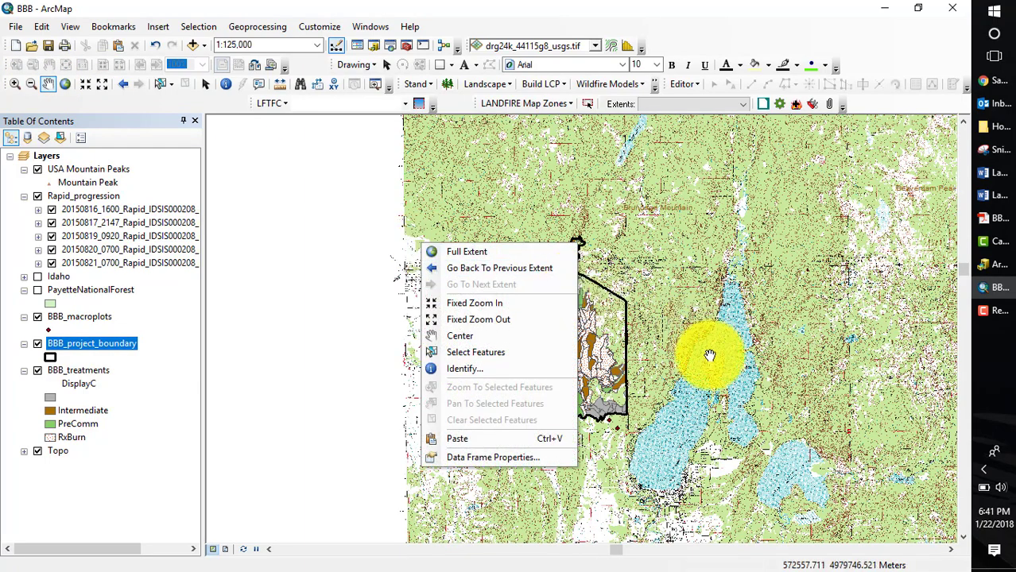
left_click_drag(710, 355, 517, 256)
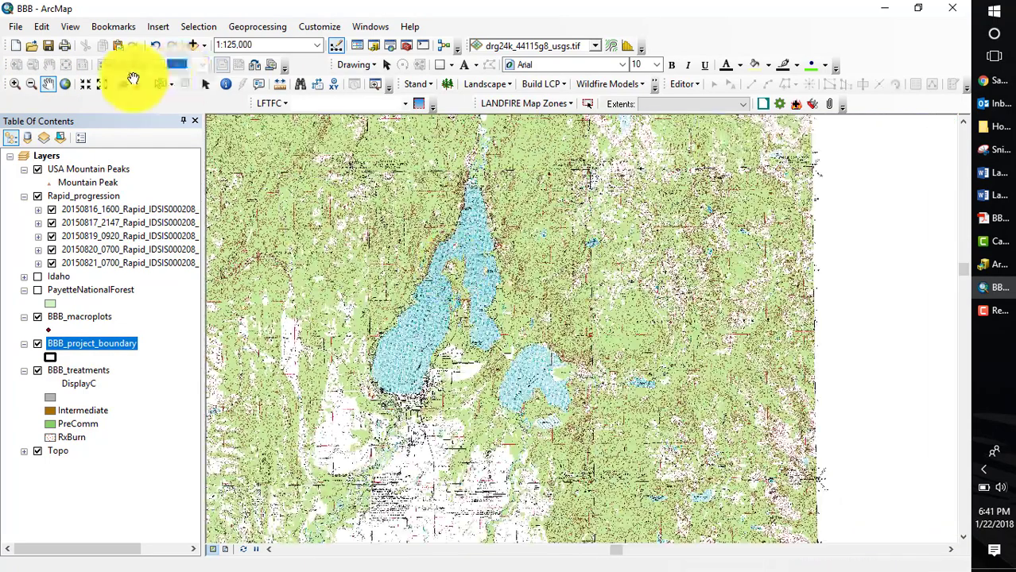
left_click(102, 86)
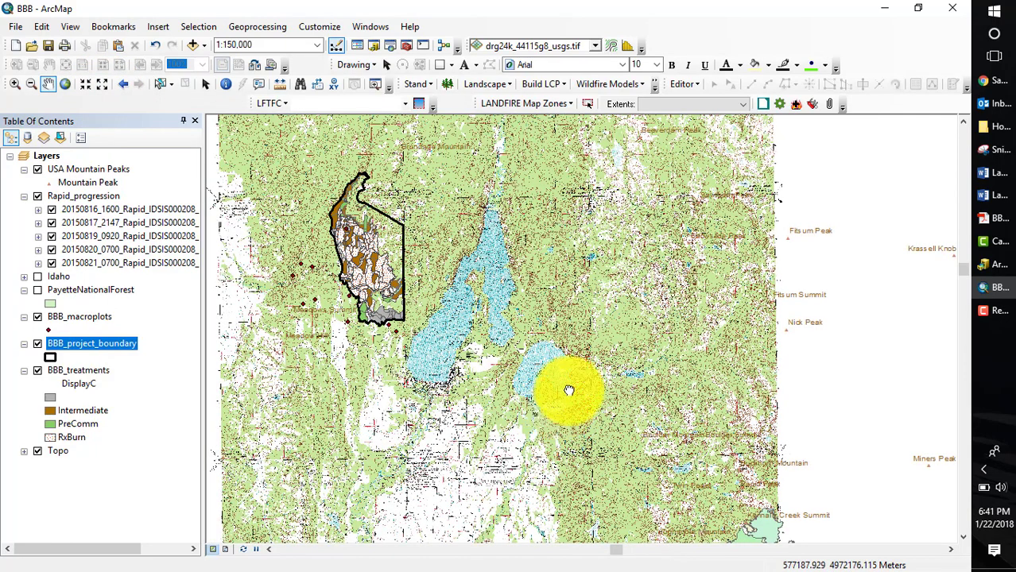
left_click_drag(569, 390, 578, 356)
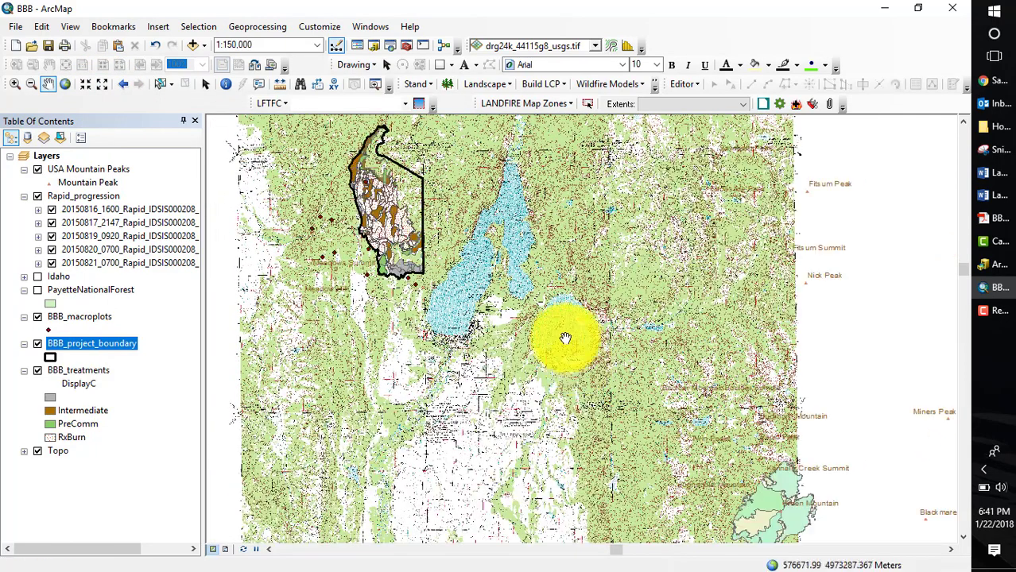
left_click(102, 85)
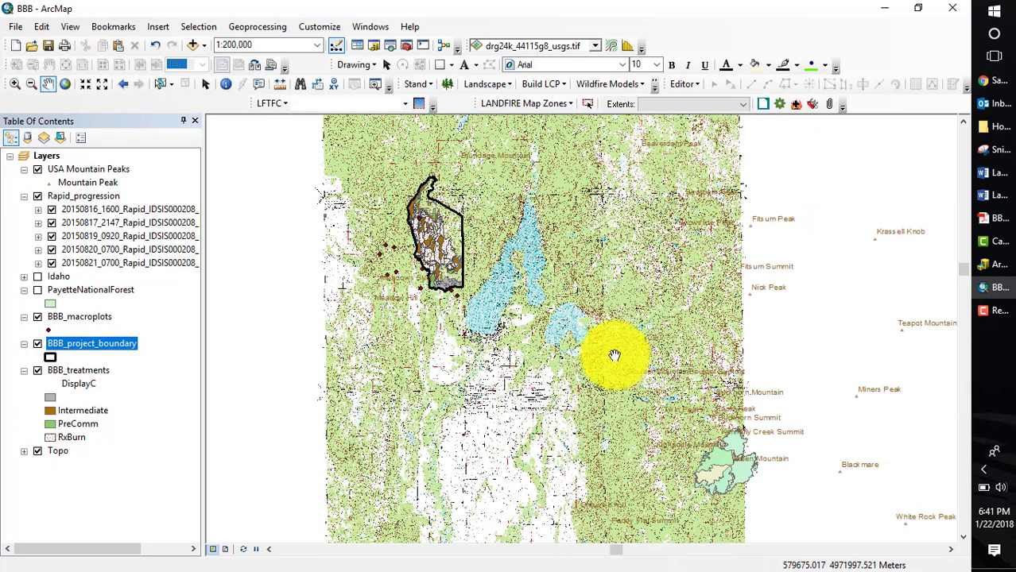
Check the data frame's display units and accept Decimal Degrees for the BBB map
left_click_drag(608, 357, 573, 360)
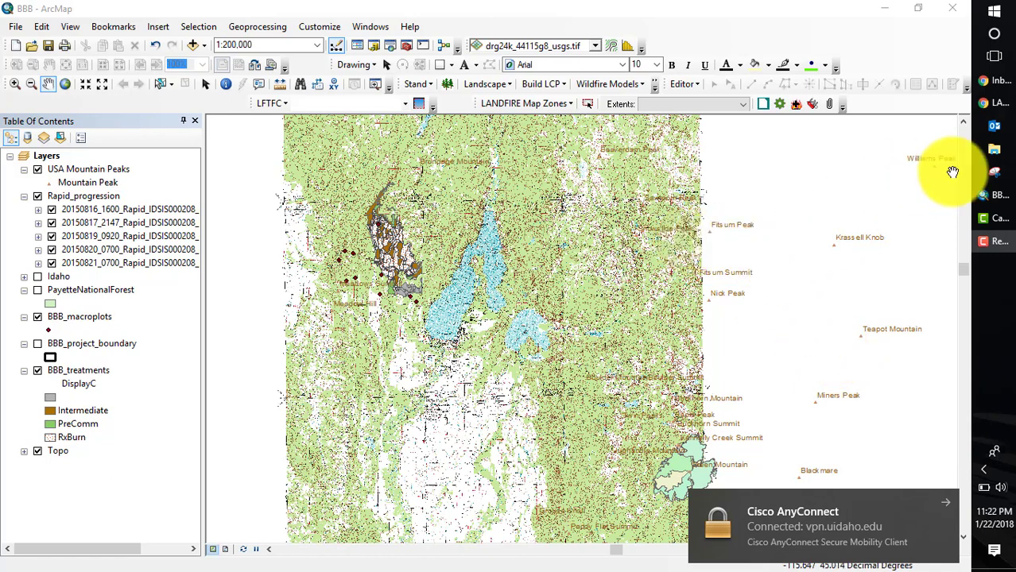
left_click(947, 506)
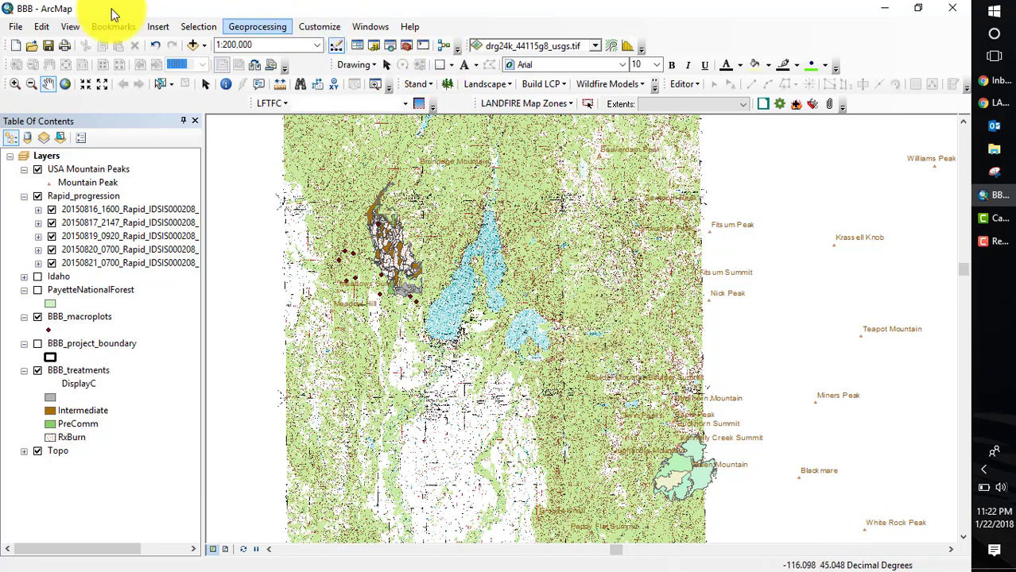
left_click(71, 27)
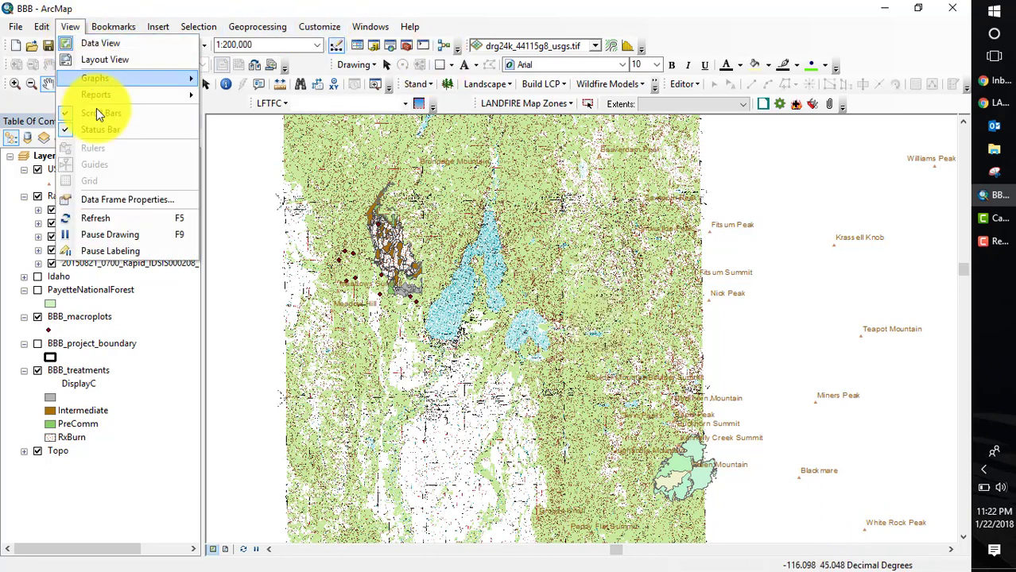
left_click(103, 201)
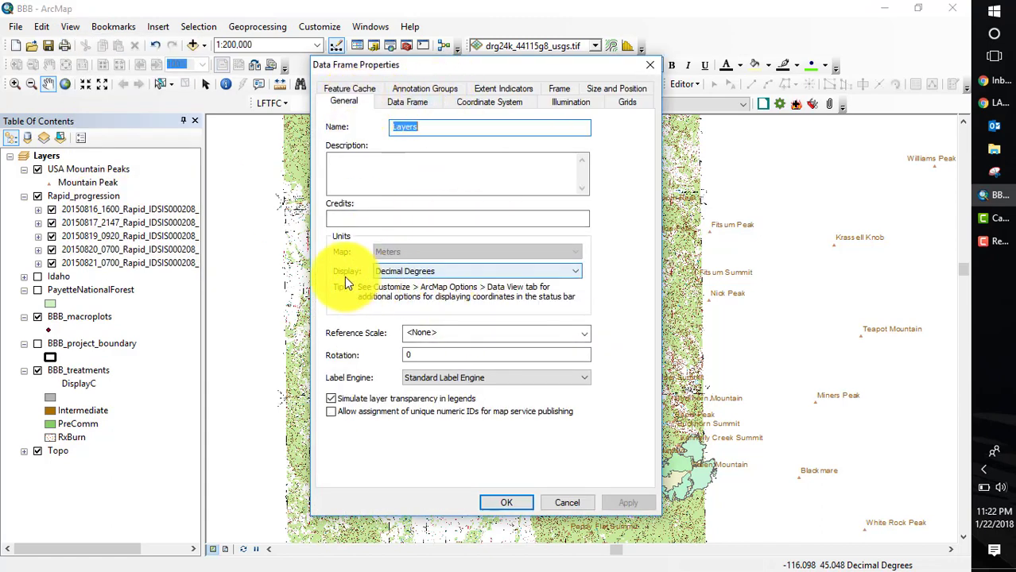
left_click(506, 502)
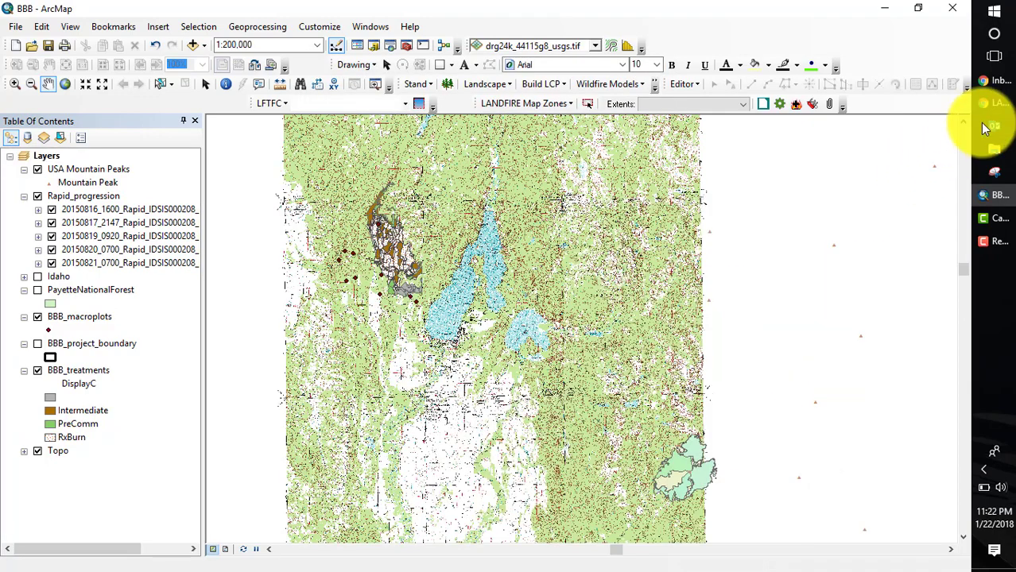
Switch to the LANDFIRE website, open its data distribution viewer on the inland Northwest, and show the data download options
left_click(994, 102)
mouse_move(622, 157)
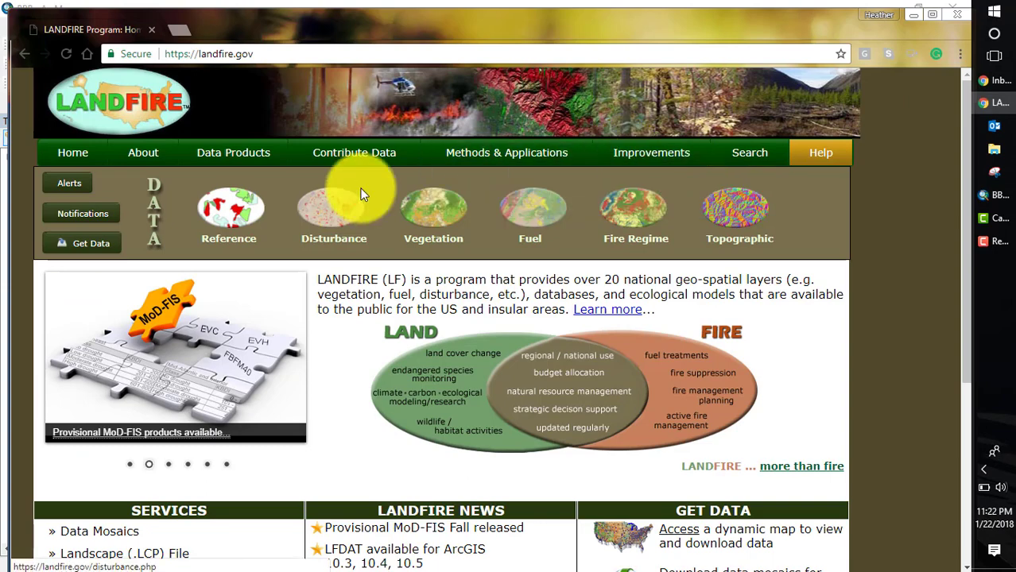
left_click(88, 246)
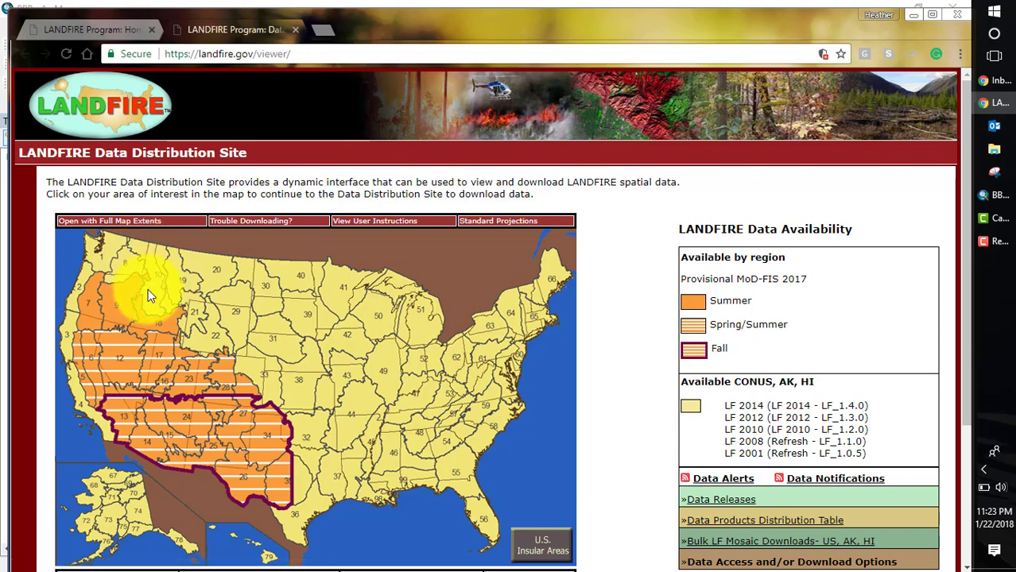
left_click(147, 282)
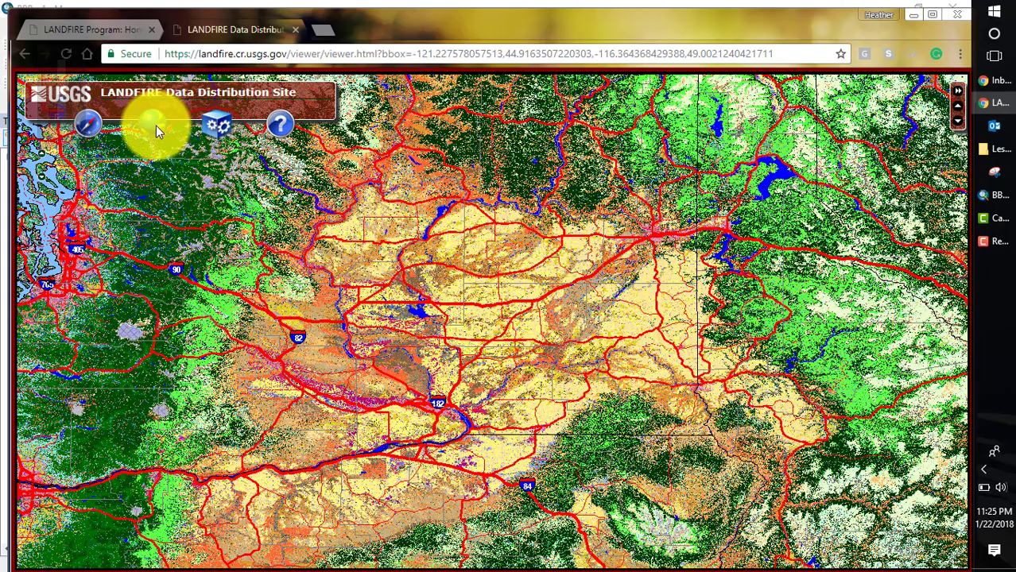
mouse_move(156, 122)
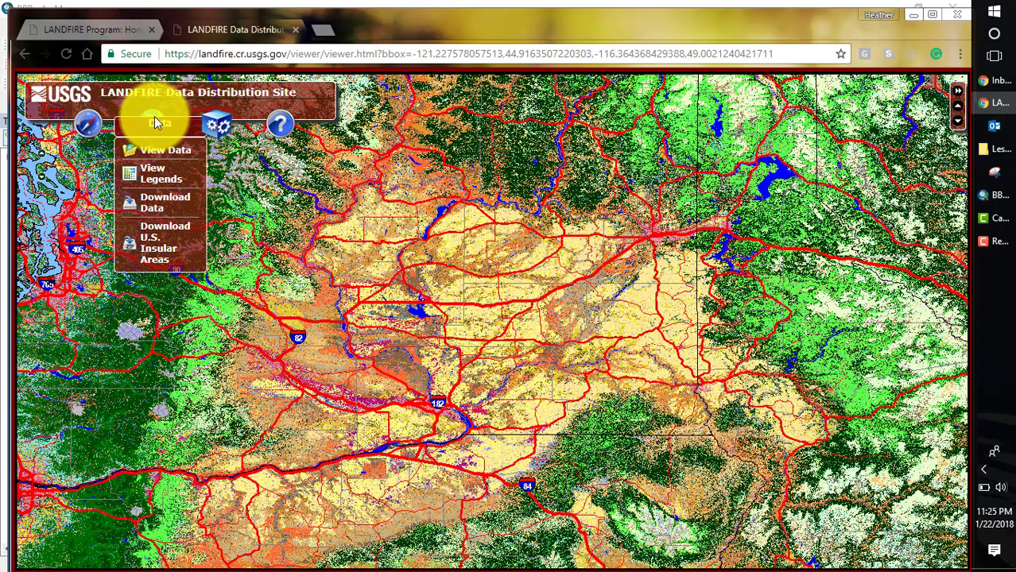
left_click(151, 217)
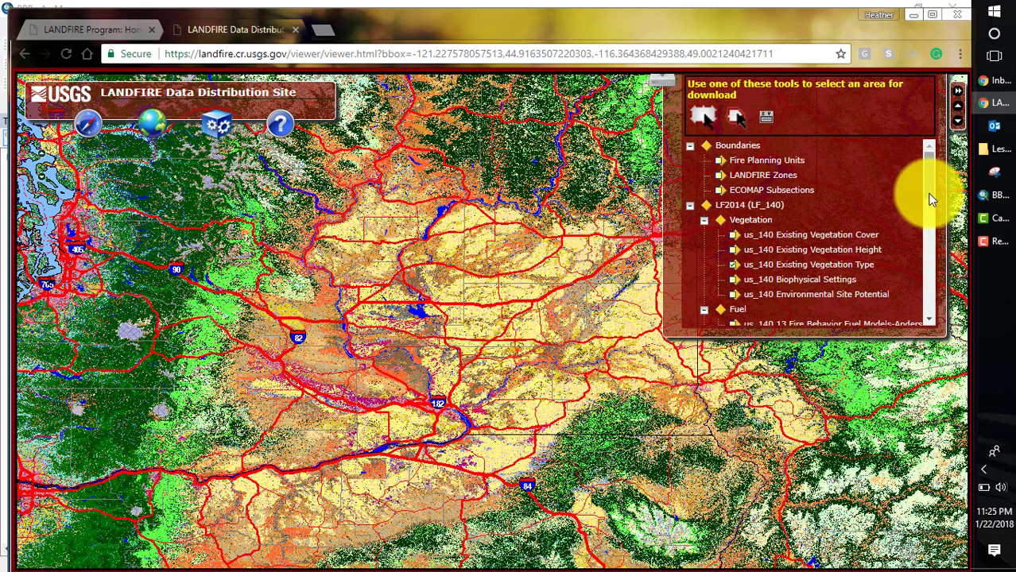
Select the us_140 Anderson 13 and Scott/Burgan 40 fuel models plus Forest Canopy Bulk Density, Height, Cover and Base Height for download
scroll(932, 219, "down", 3)
scroll(932, 227, "down", 1)
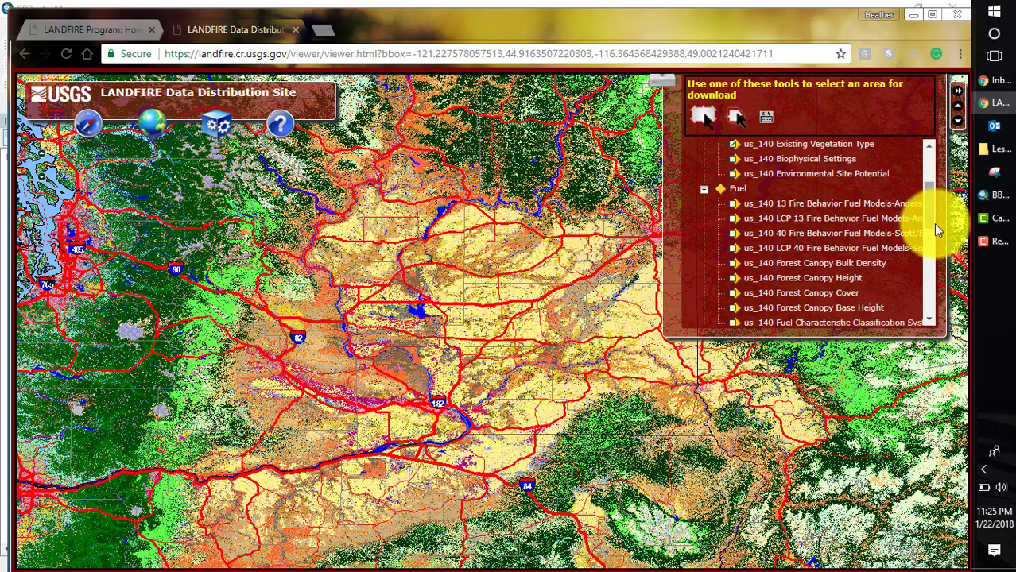
left_click(732, 205)
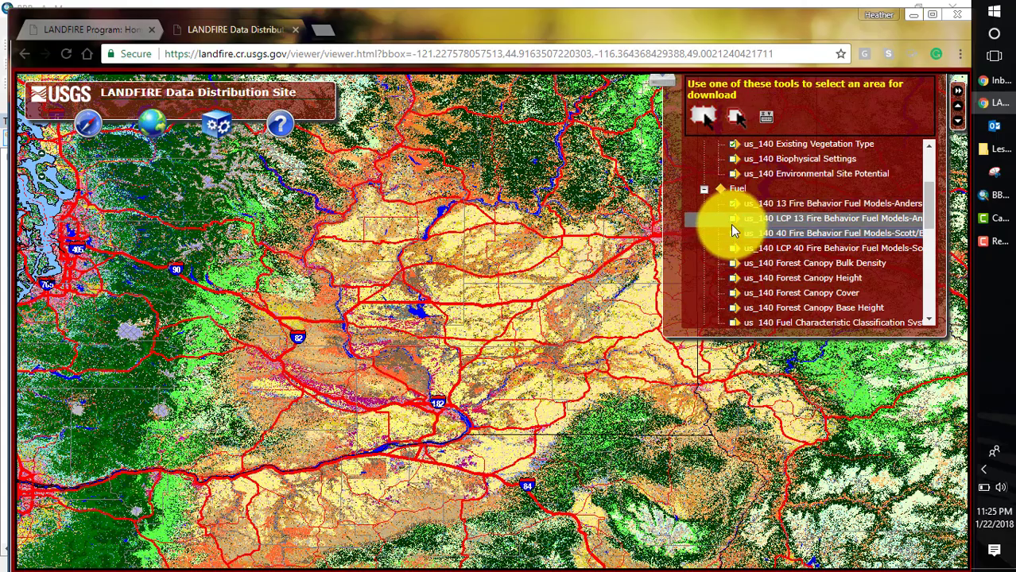
left_click(734, 235)
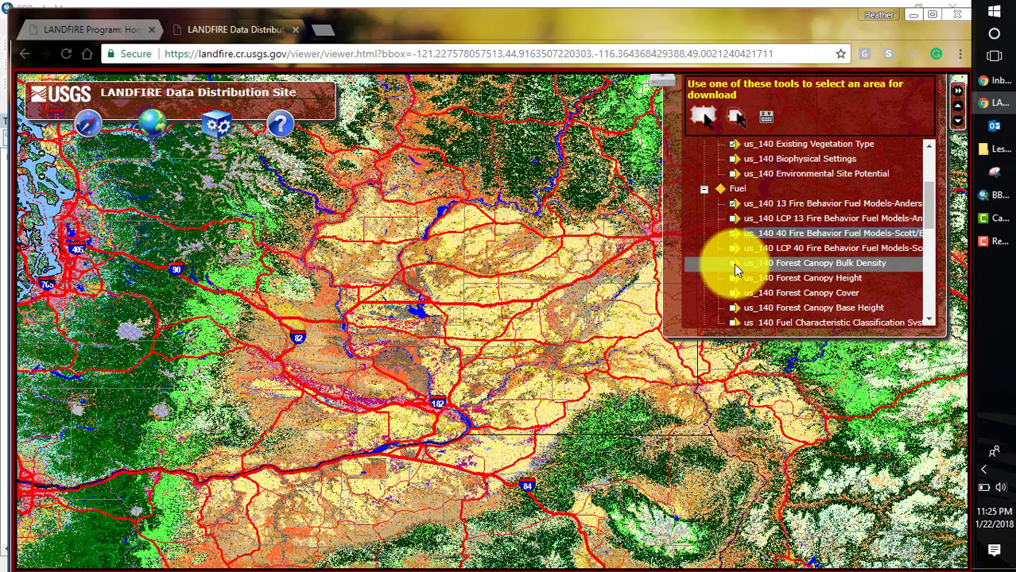
left_click(734, 263)
left_click(731, 278)
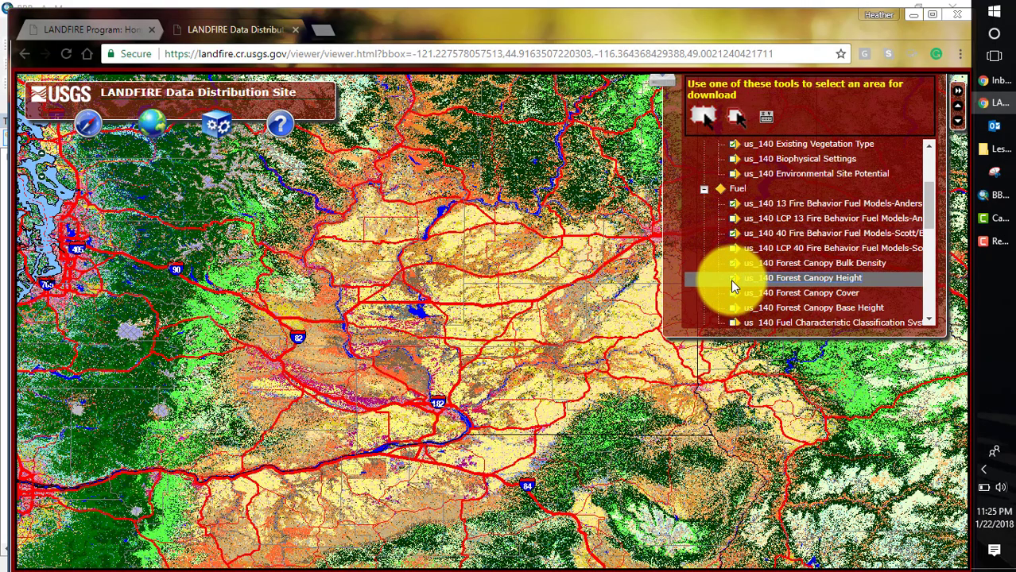
left_click(732, 292)
left_click(733, 308)
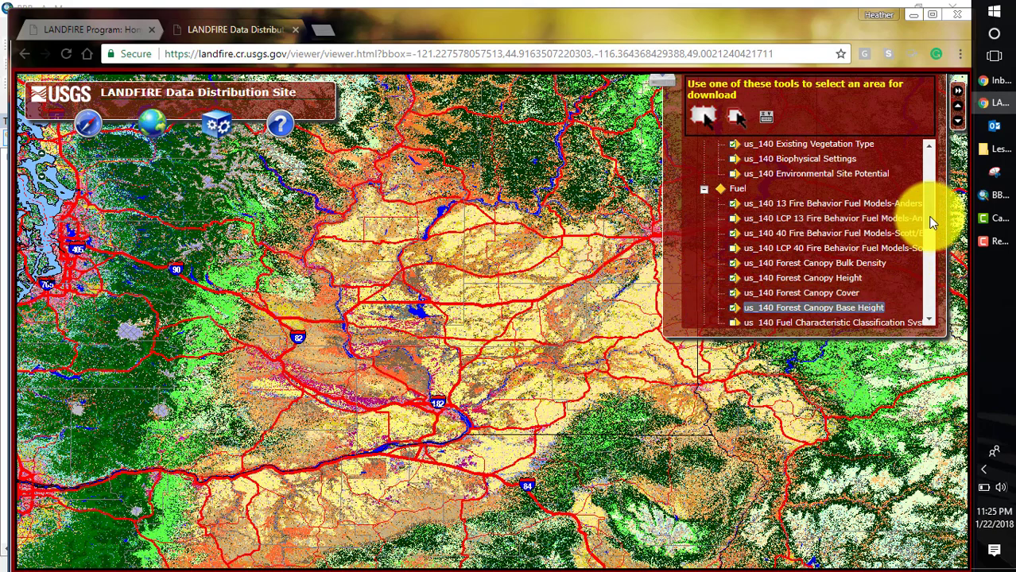
Add the topographic layers us_Aspect, us_Elevation and us_Slope to the download selection
scroll(930, 238, "down", 3)
scroll(931, 296, "down", 2)
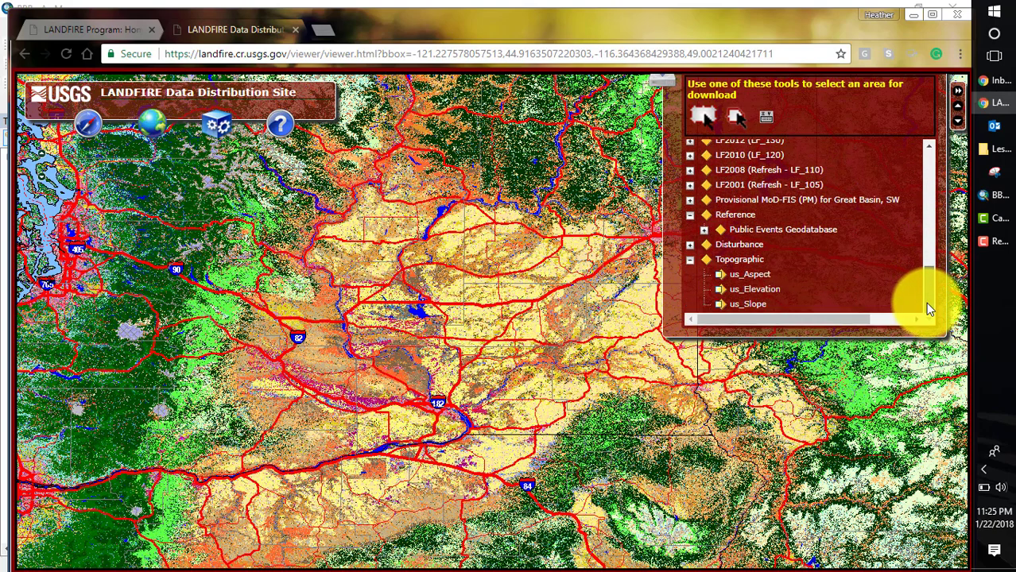
left_click(718, 274)
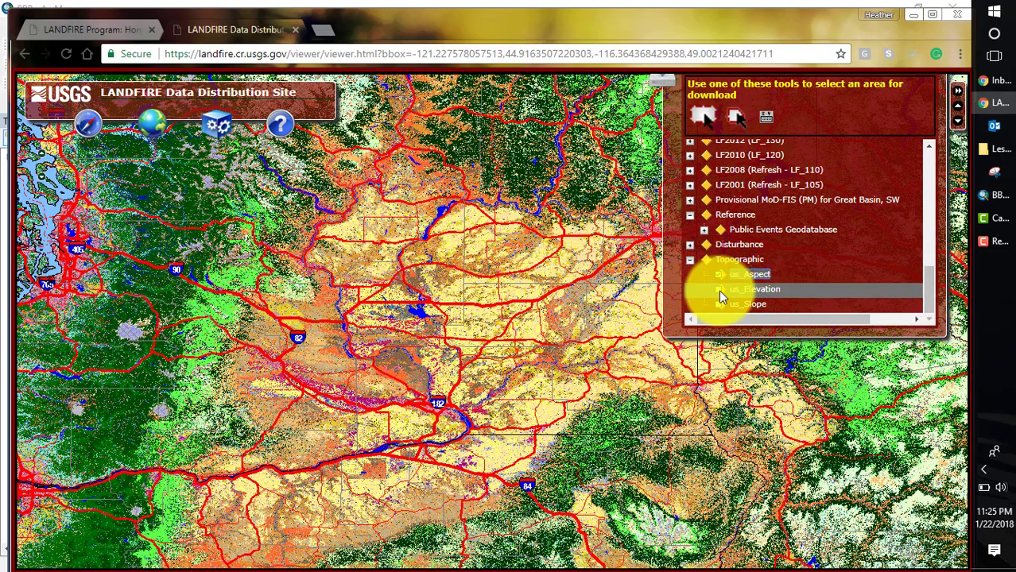
left_click(719, 290)
left_click(718, 304)
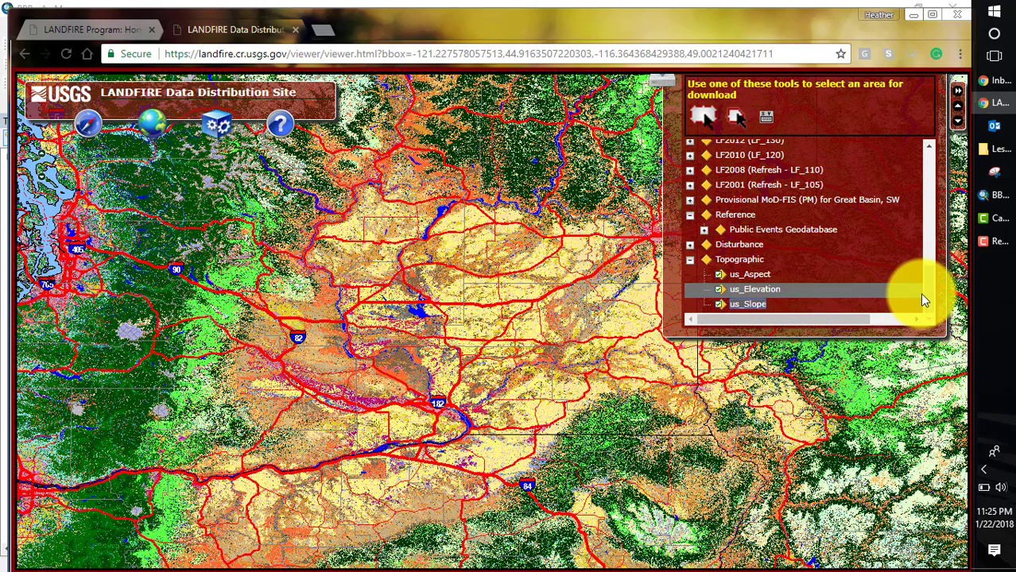
left_click_drag(929, 293, 922, 173)
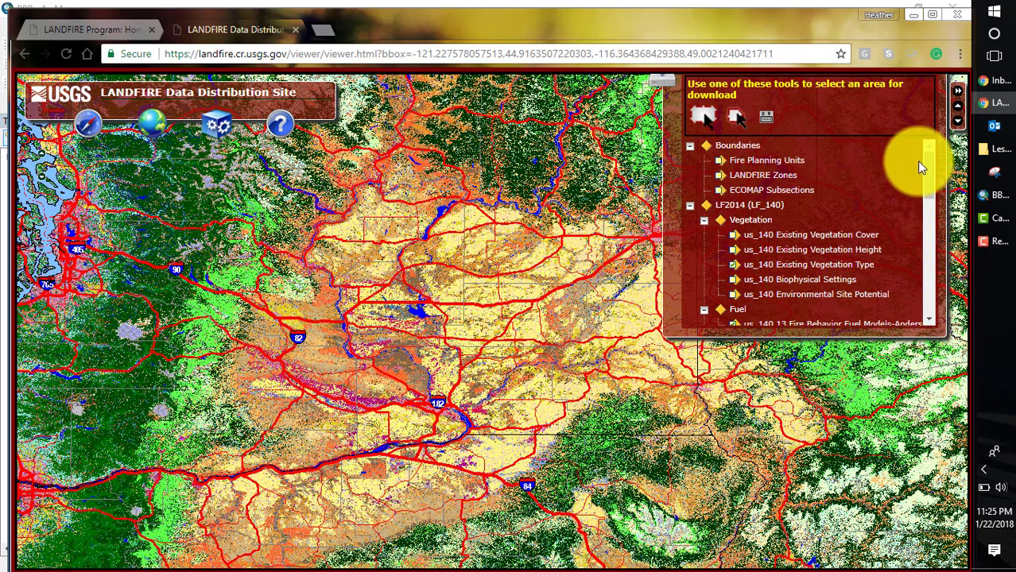
Start defining the download area by coordinates and set its northern latitude to 45.02, read from the ArcMap map
left_click(767, 123)
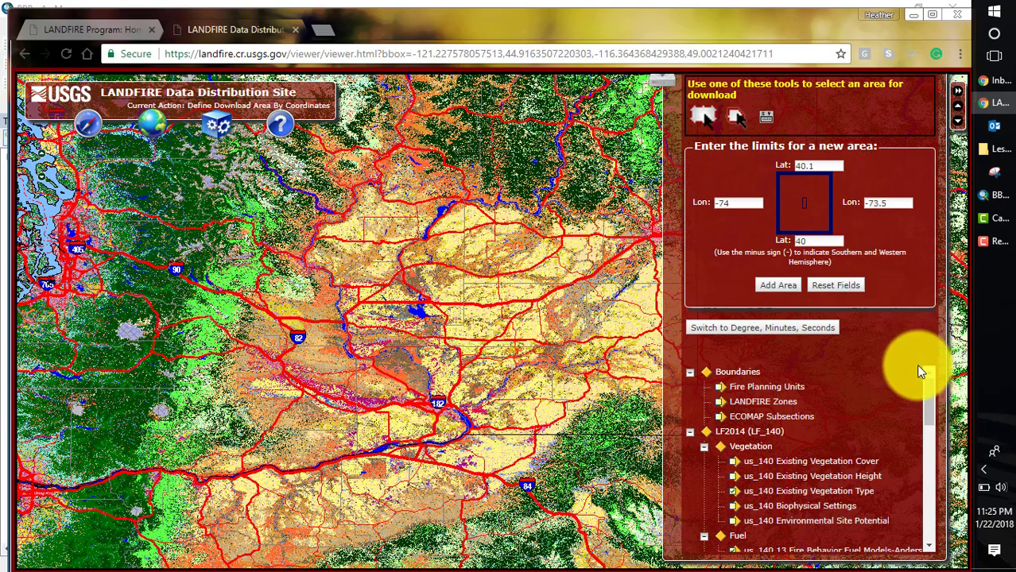
key("alt+Tab")
key("alt+Tab")
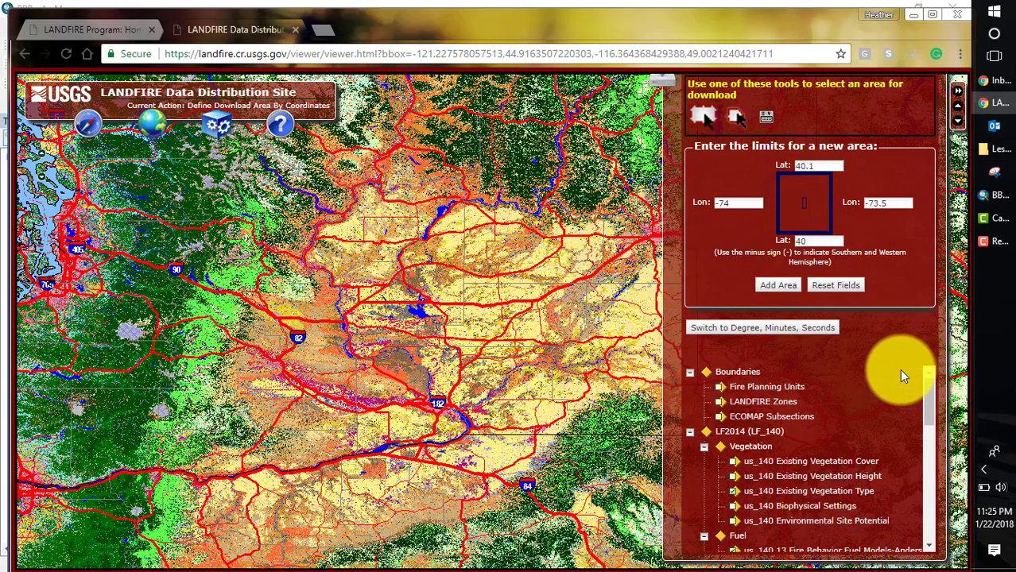
key("alt+Tab")
key("Tab")
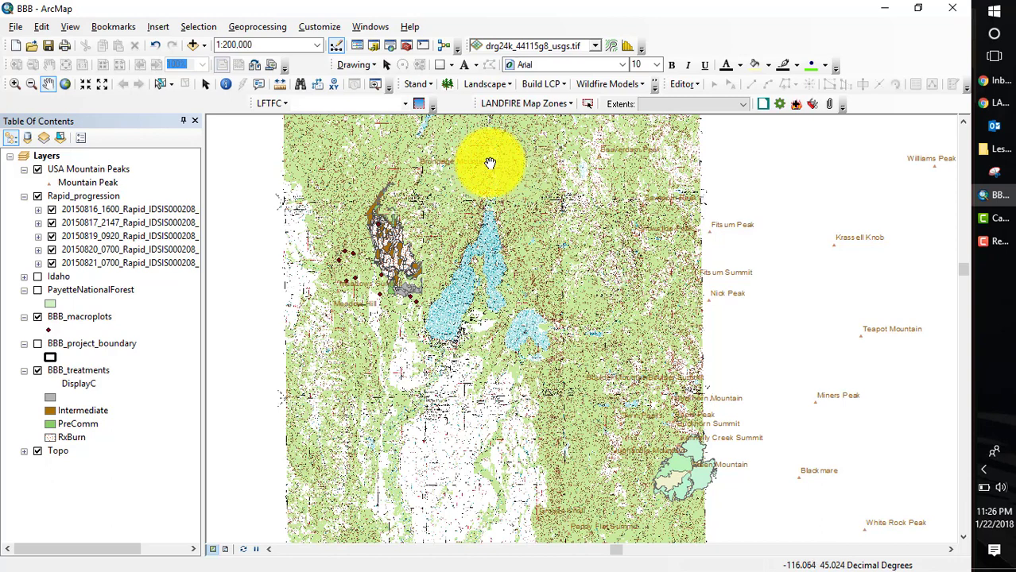
key("alt+Tab")
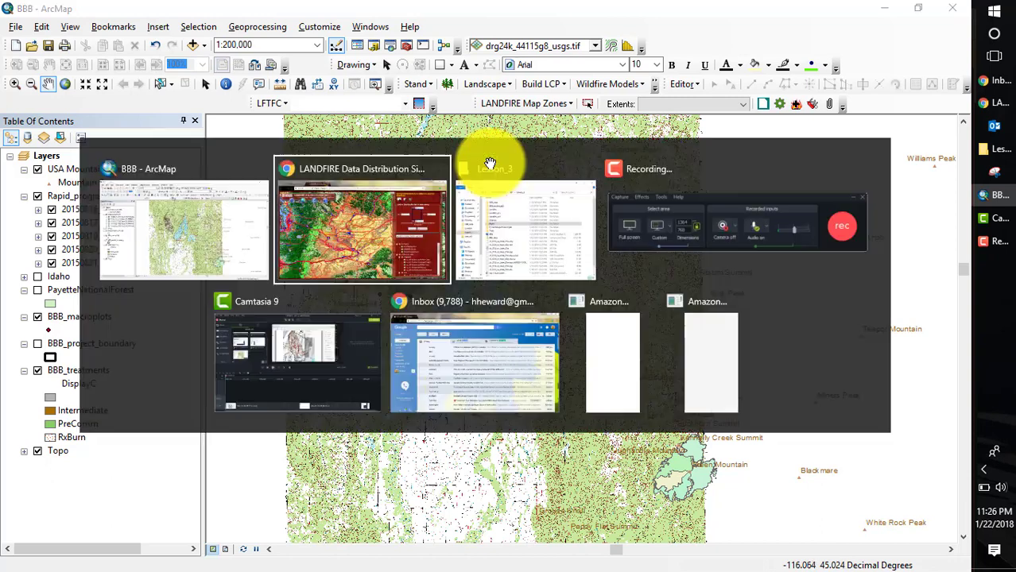
left_click_drag(829, 164, 749, 170)
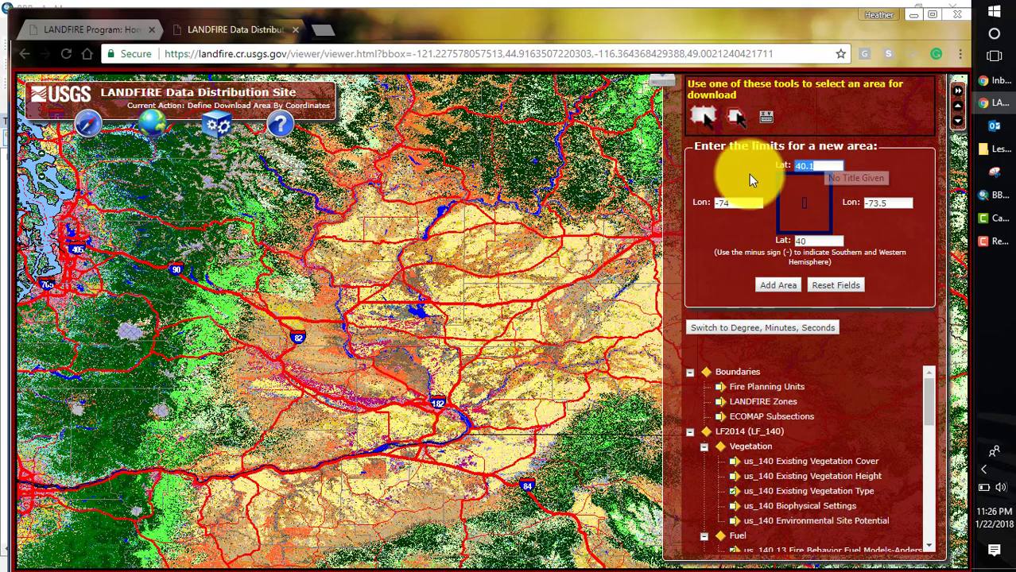
type("45.02")
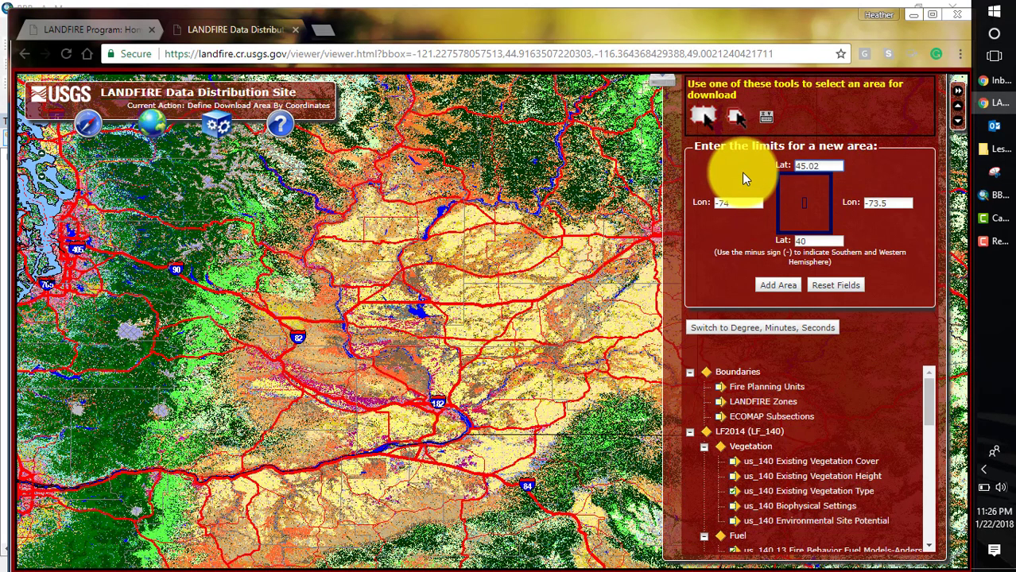
Set the download area's southern latitude to 44.79 and eastern longitude to -115.81, using coordinates from the ArcMap map
key("alt+Tab")
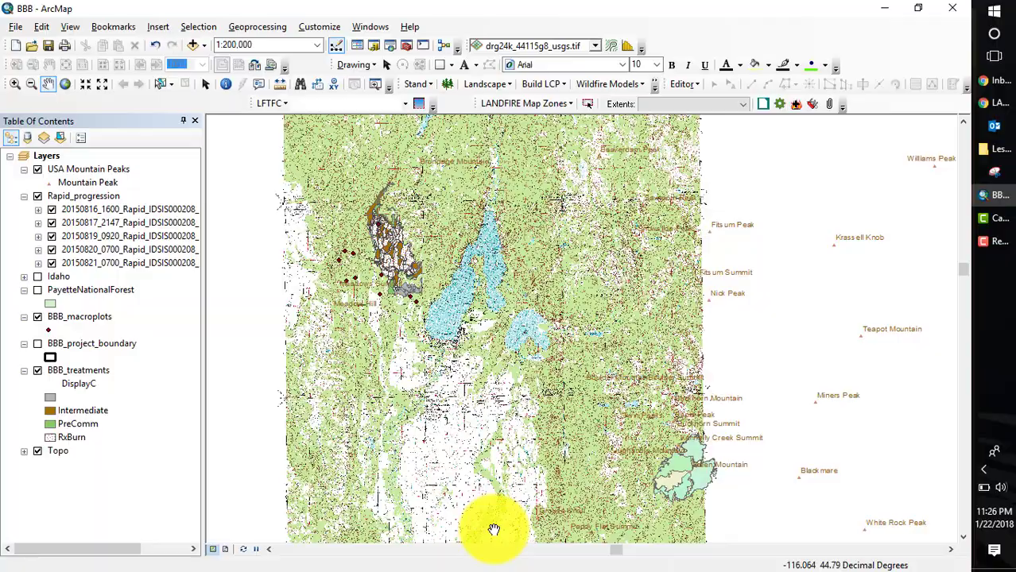
key("alt+Tab")
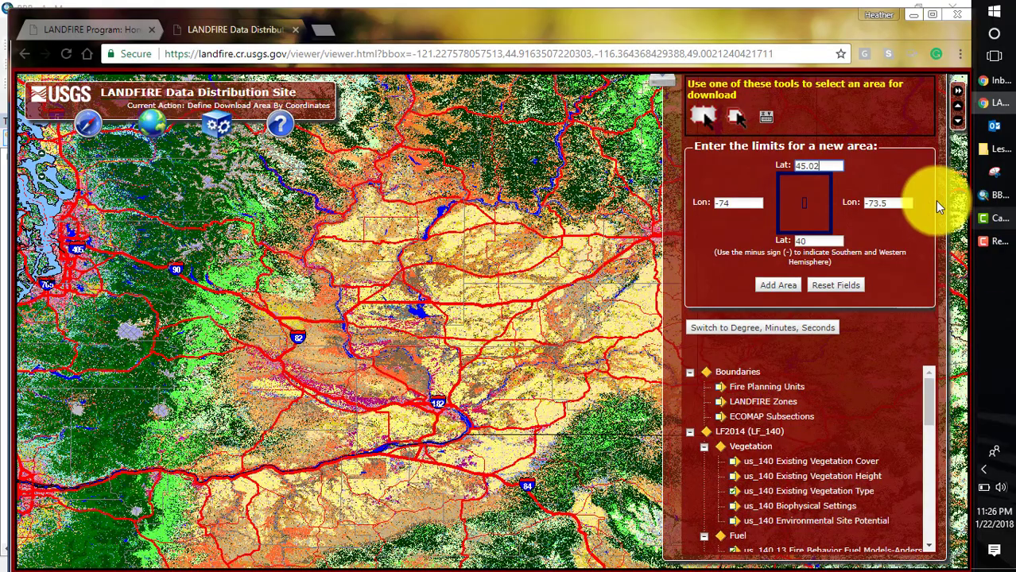
left_click_drag(819, 241, 761, 251)
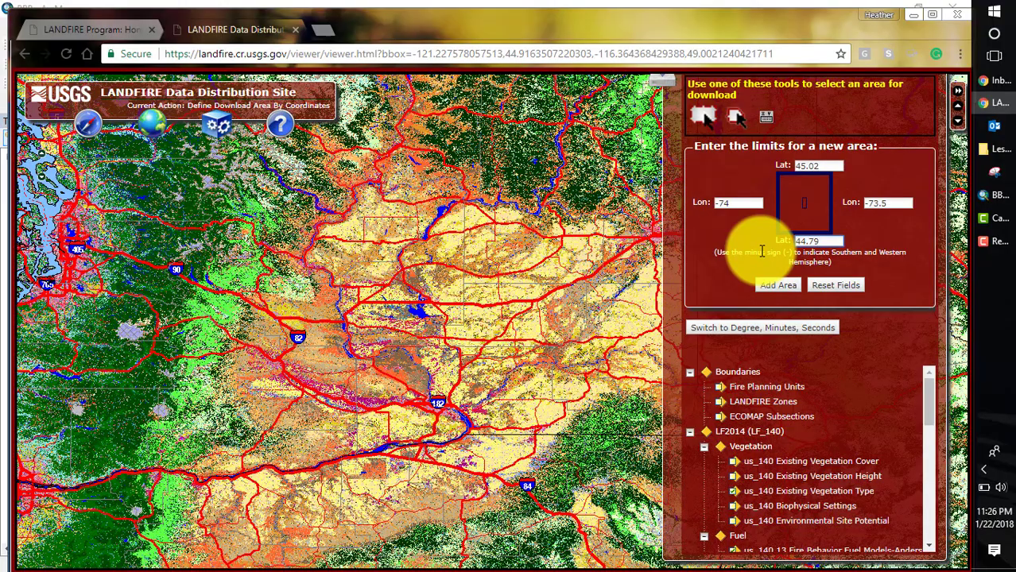
key("alt+Tab")
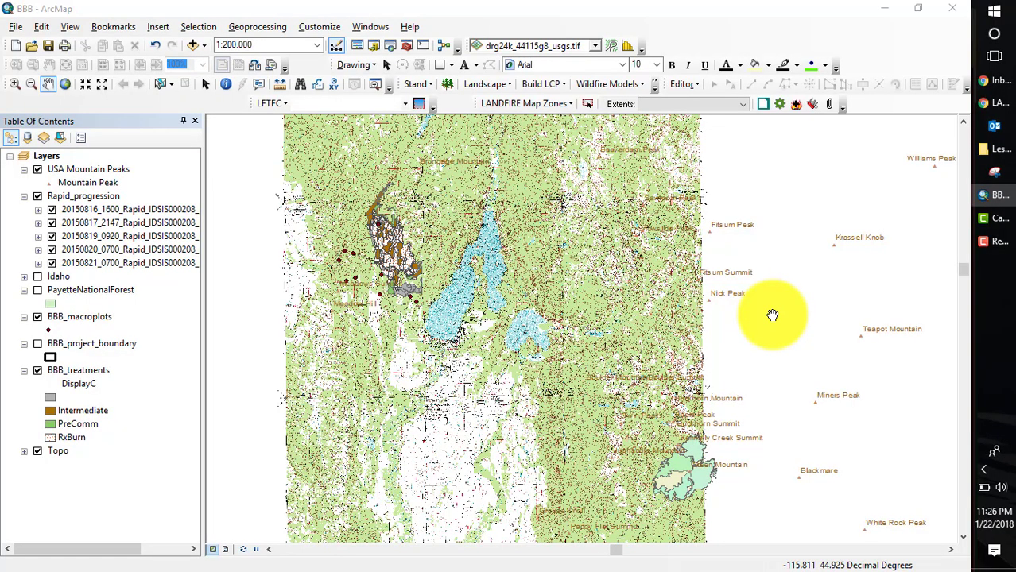
key("alt+Tab")
left_click_drag(897, 204, 852, 203)
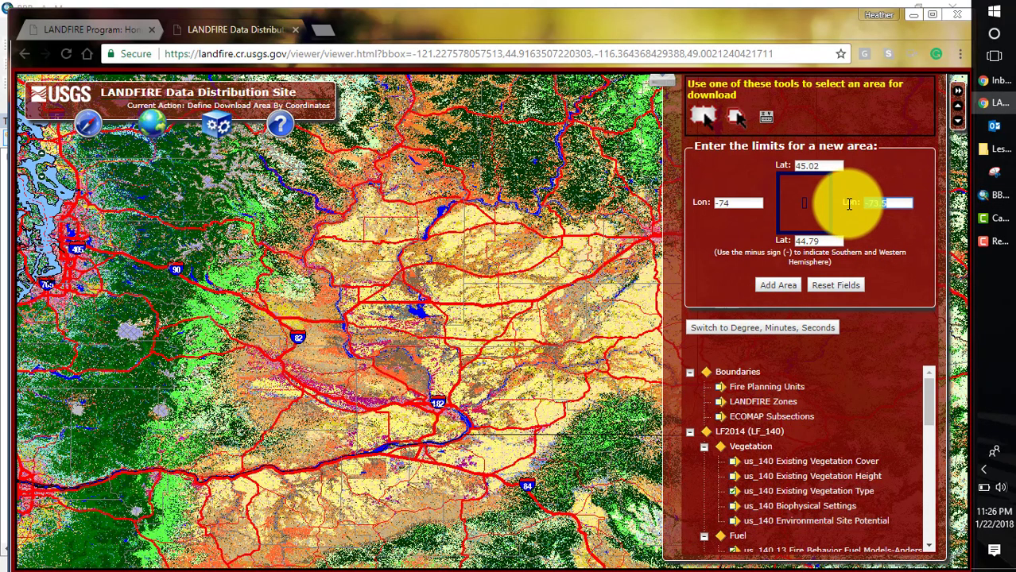
type("-115.81")
Set the download area's western longitude to -116.231 from the ArcMap map and add the area to the LANDFIRE request
key("alt+Tab")
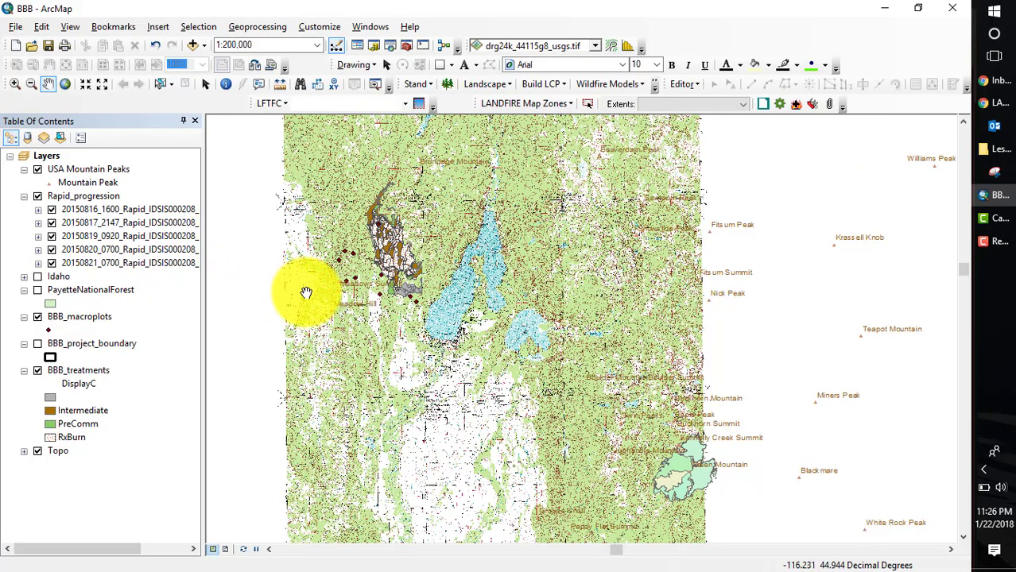
key("alt+Tab")
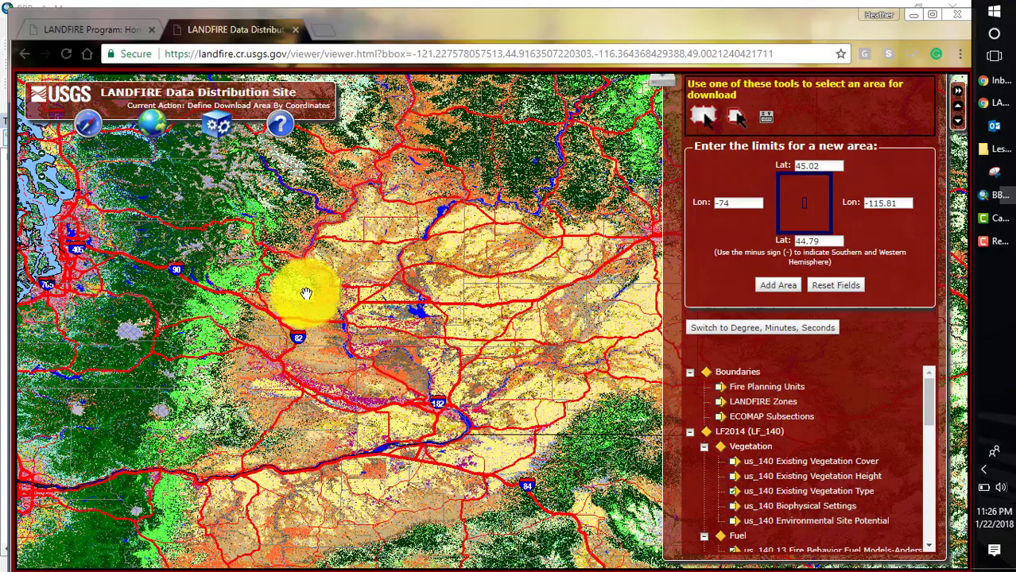
left_click(727, 204)
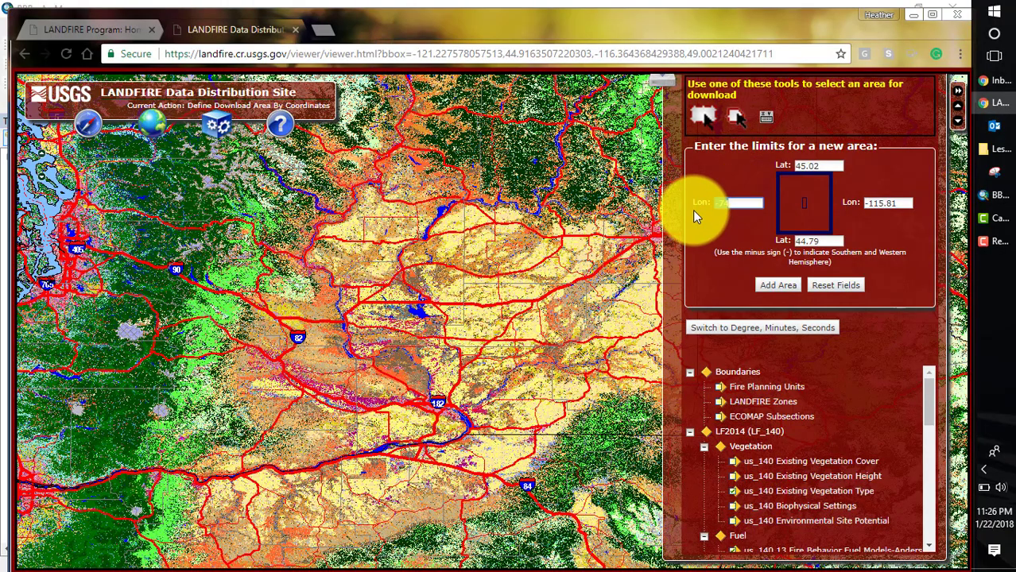
key("BackSpace")
type("-116.231")
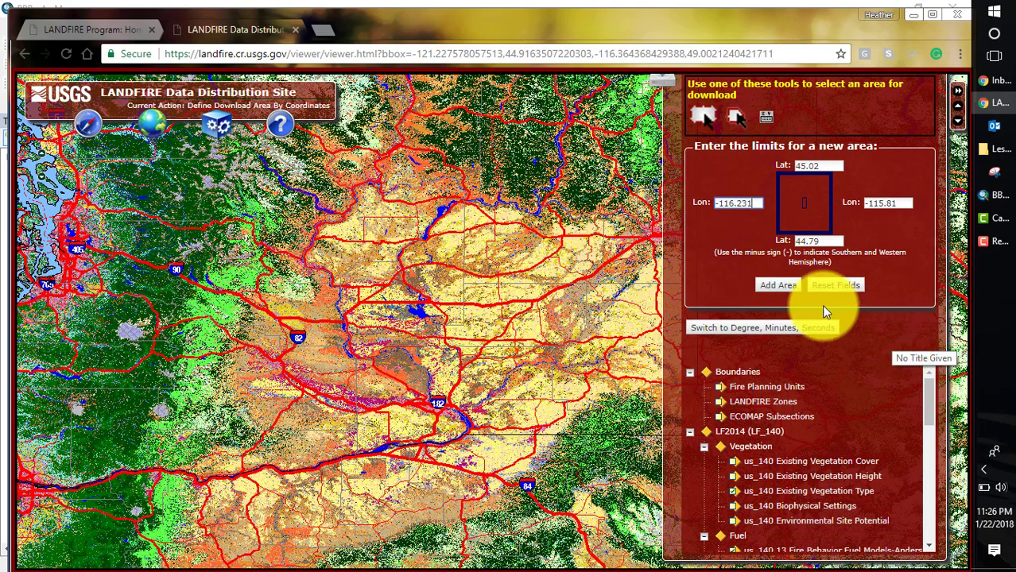
left_click(771, 295)
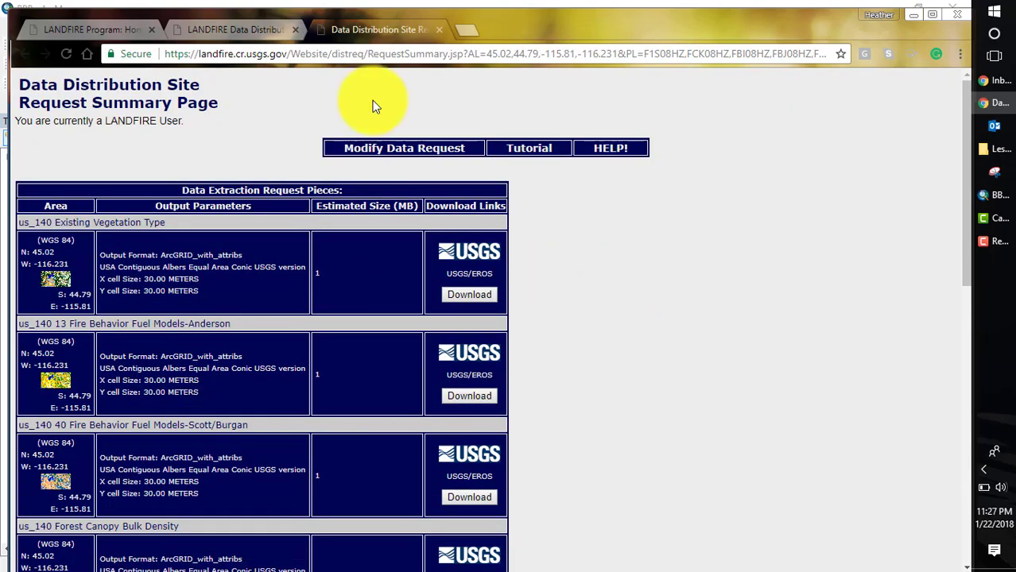
Modify the data request to use the Best-Fit UTM (NAD83 Datum) output projection and save the changes
left_click(397, 153)
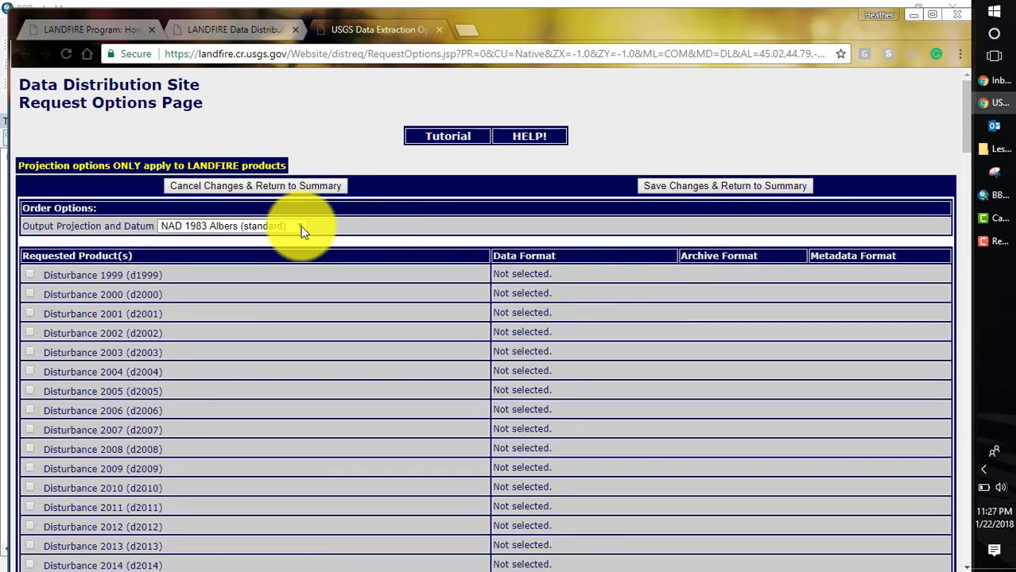
left_click(302, 228)
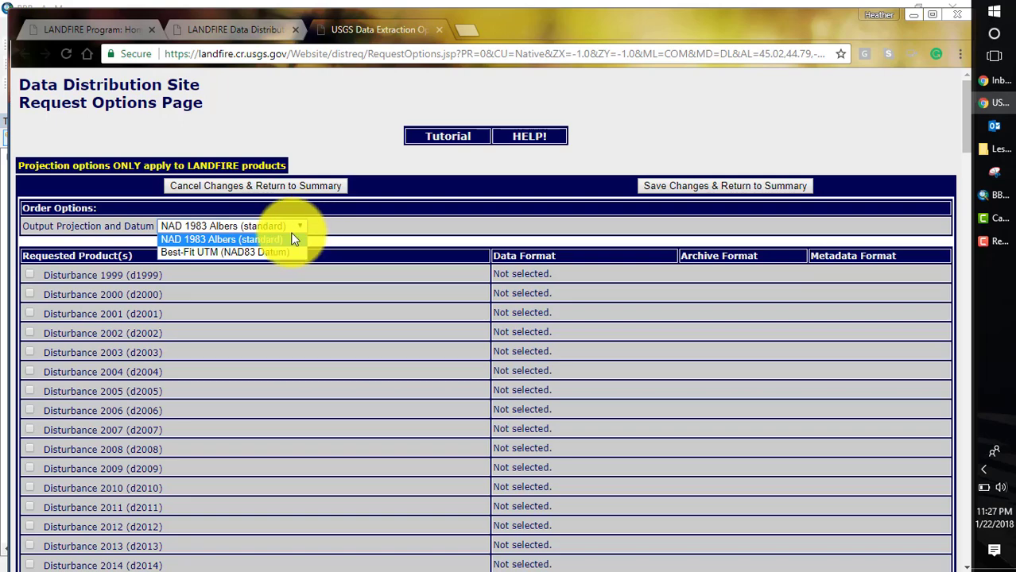
left_click(257, 254)
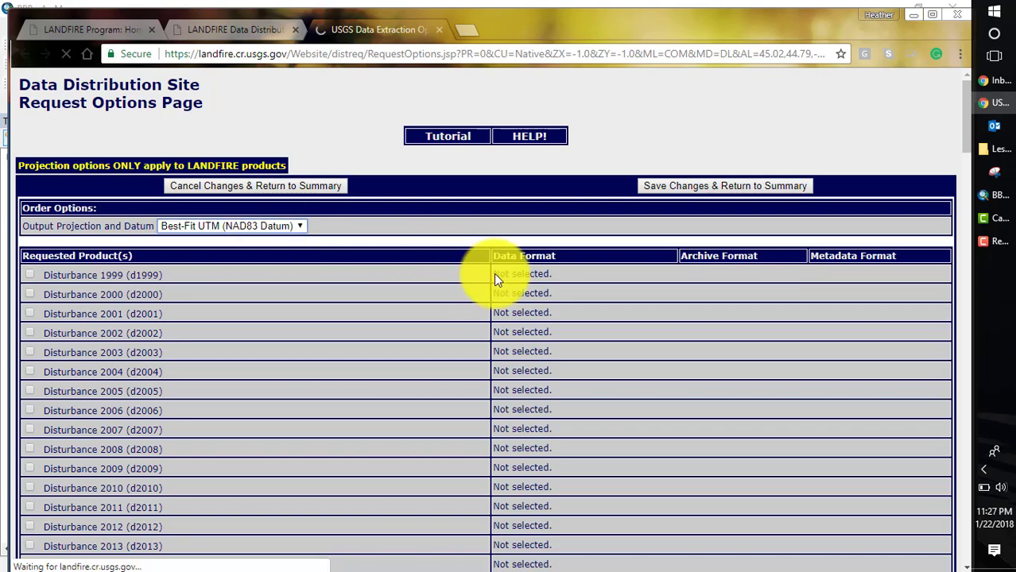
scroll(464, 369, "down", 20)
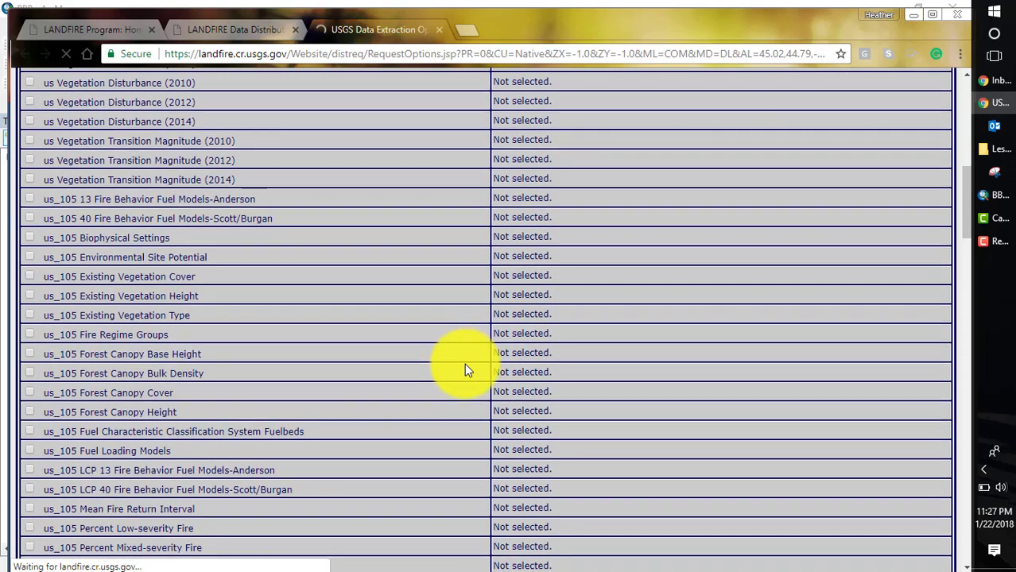
scroll(464, 369, "down", 14)
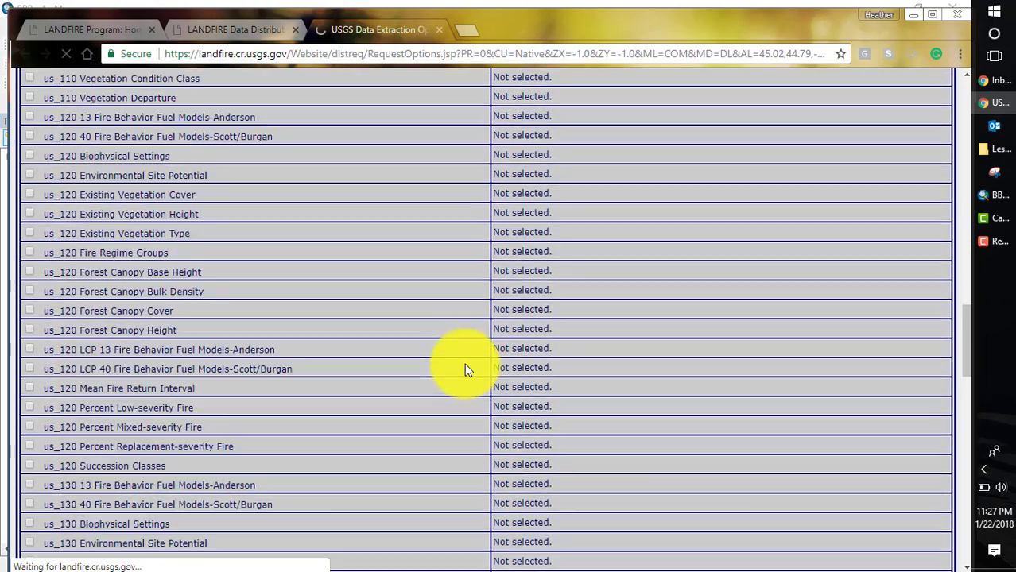
scroll(467, 369, "down", 2)
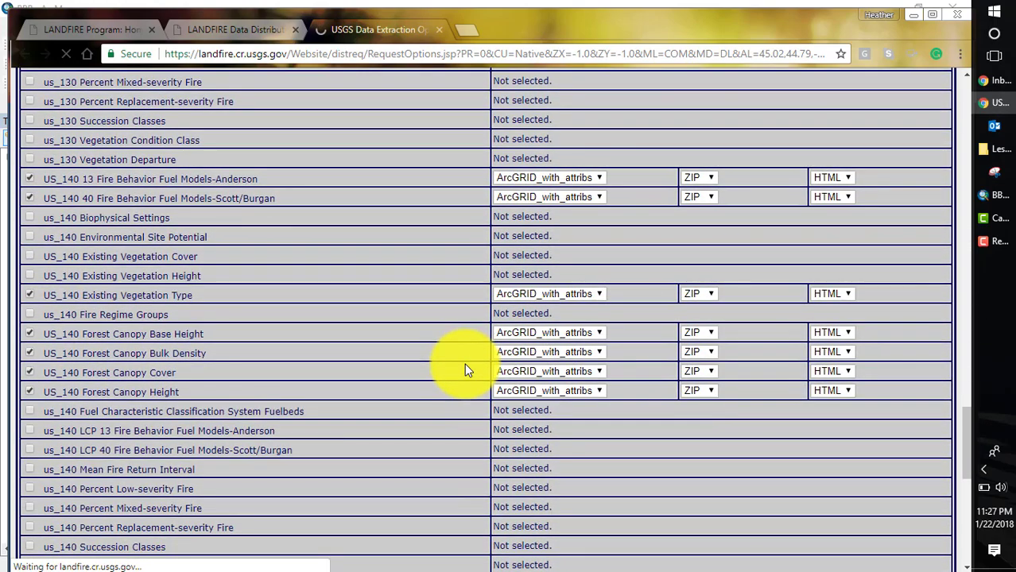
scroll(465, 363, "down", 1)
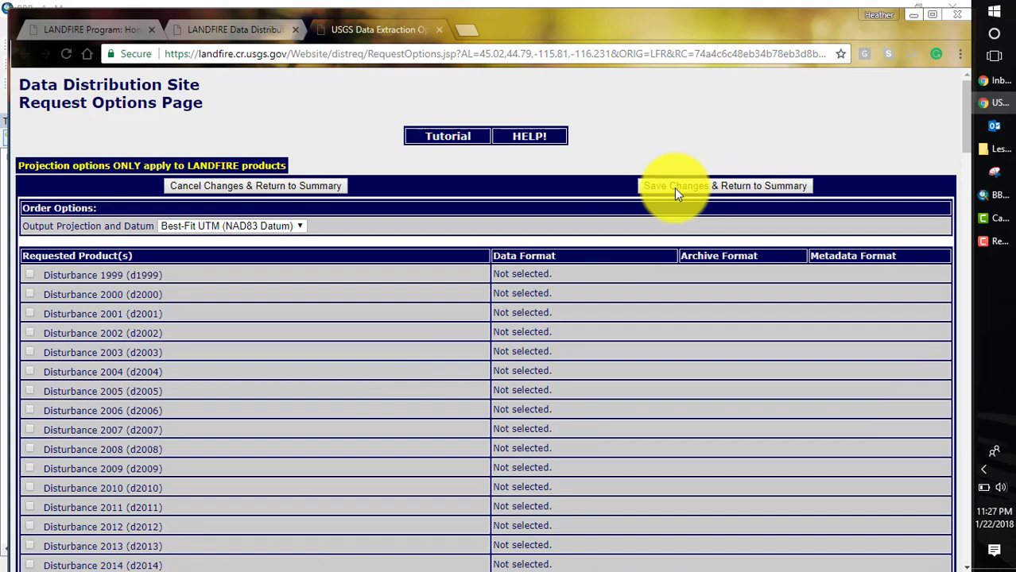
left_click(674, 187)
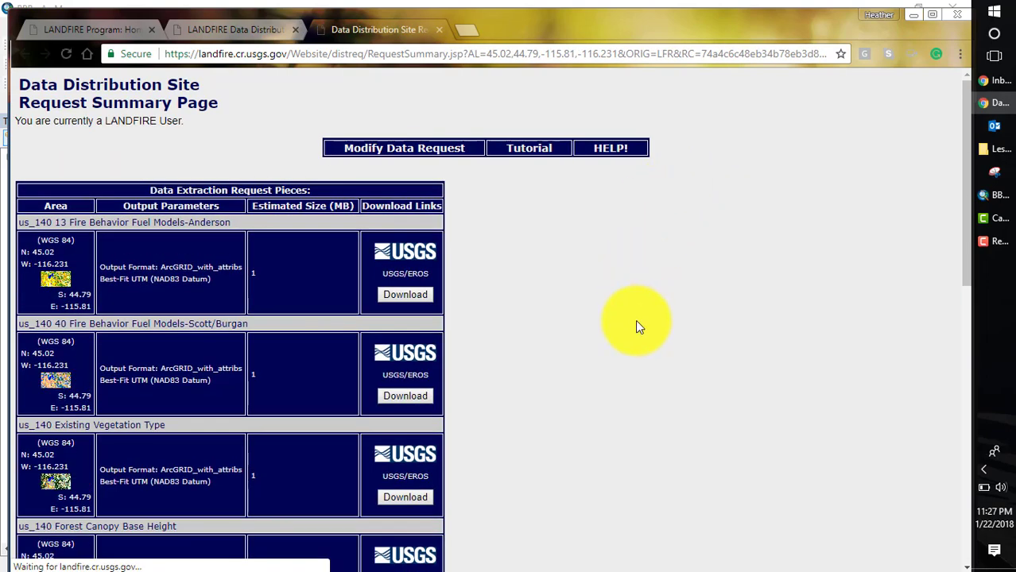
Request downloads of us_140 13 Fire Behavior Fuel Models-Anderson, 40 Fire Behavior Fuel Models-Scott/Burgan and Existing Vegetation Type
scroll(635, 319, "down", 2)
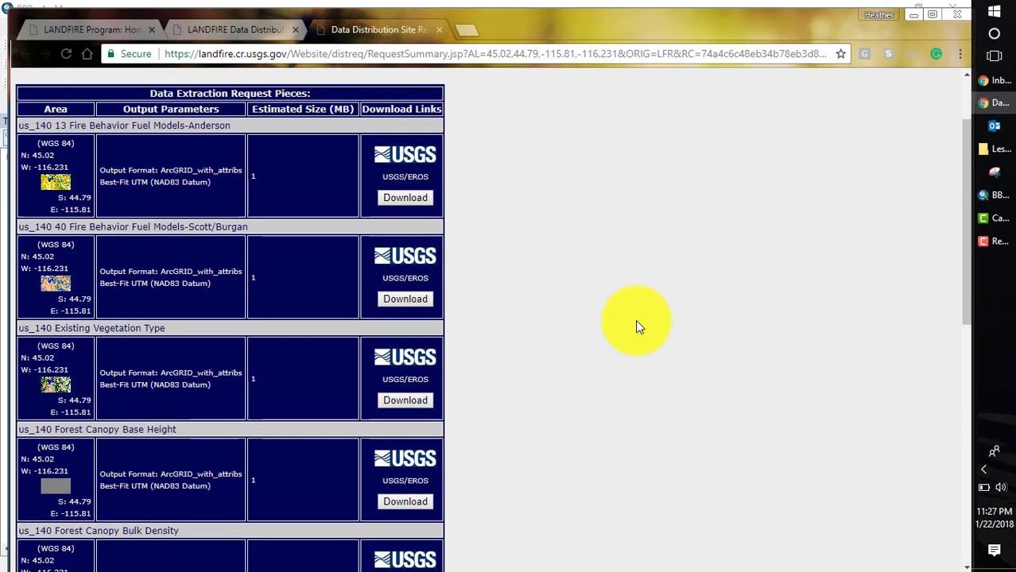
scroll(637, 322, "down", 4)
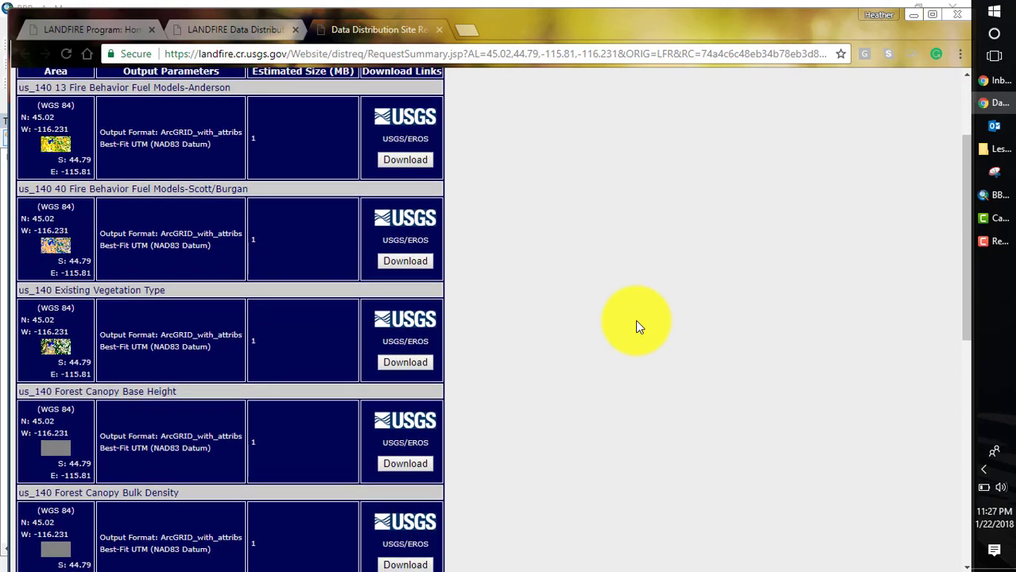
scroll(636, 322, "down", 3)
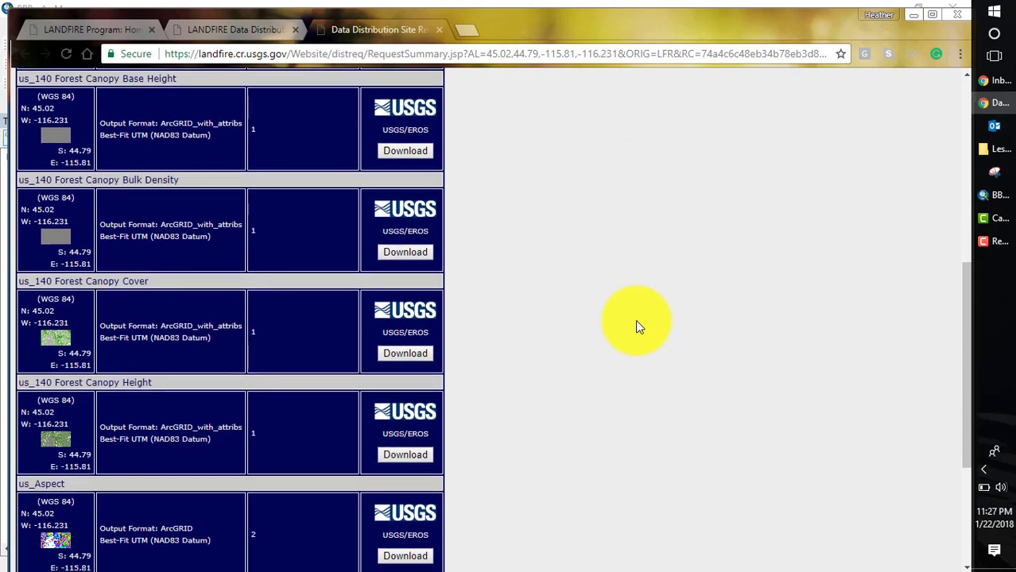
scroll(635, 320, "up", 9)
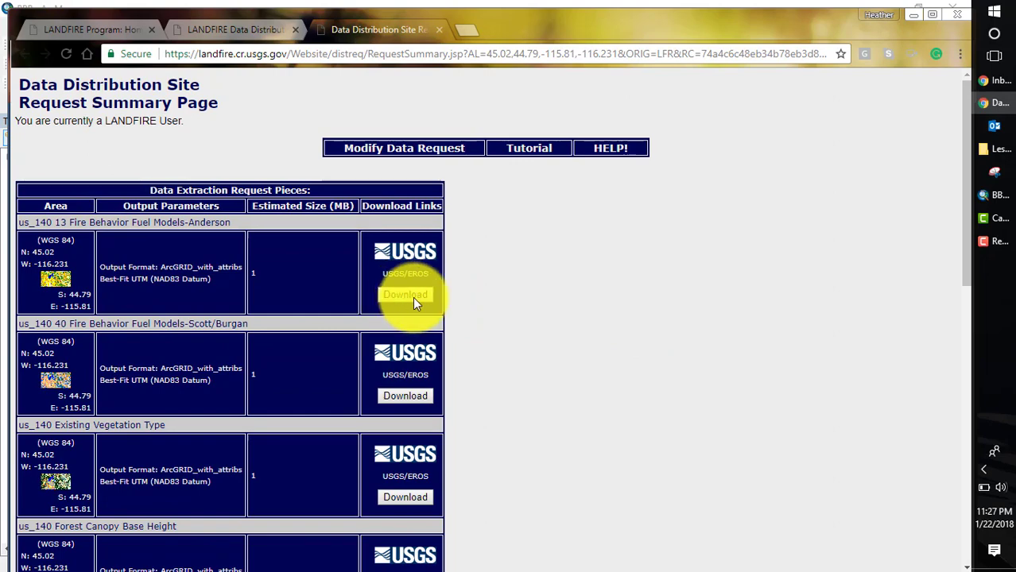
left_click(412, 296)
left_click(403, 398)
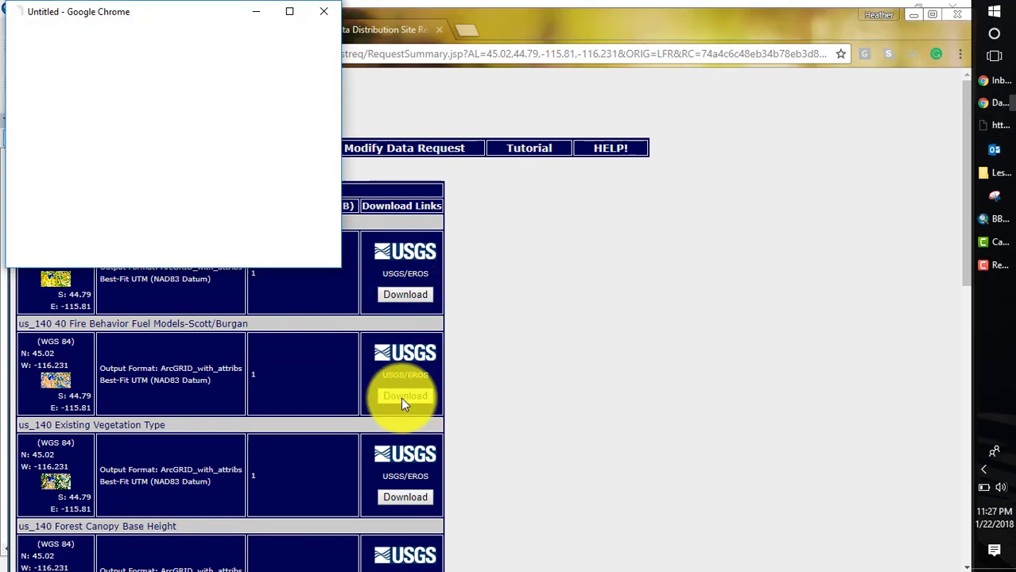
left_click(406, 498)
Request downloads of the us_140 Forest Canopy Base Height, Bulk Density, Cover and Height layers
scroll(538, 479, "down", 1)
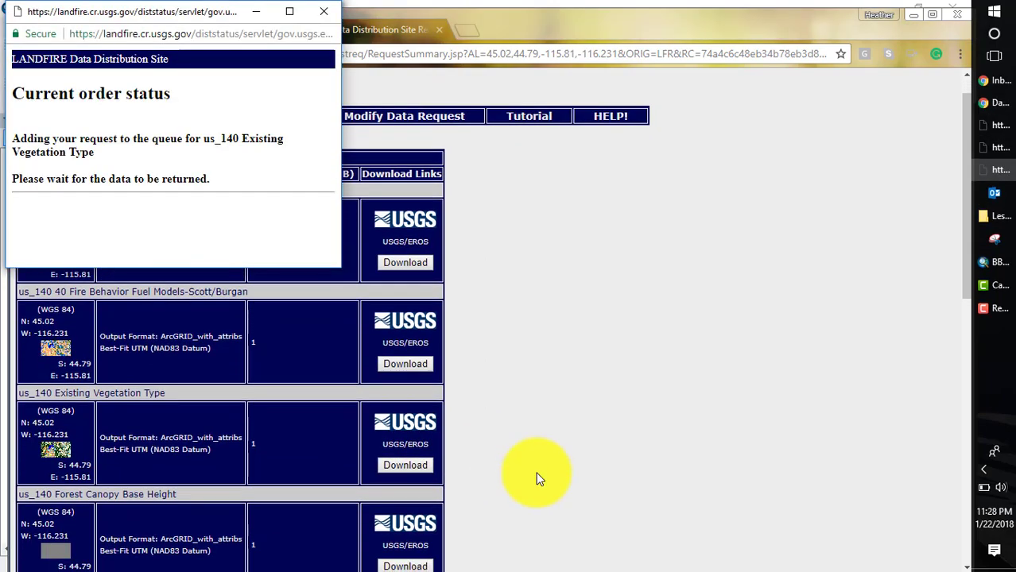
scroll(537, 479, "down", 3)
left_click(410, 373)
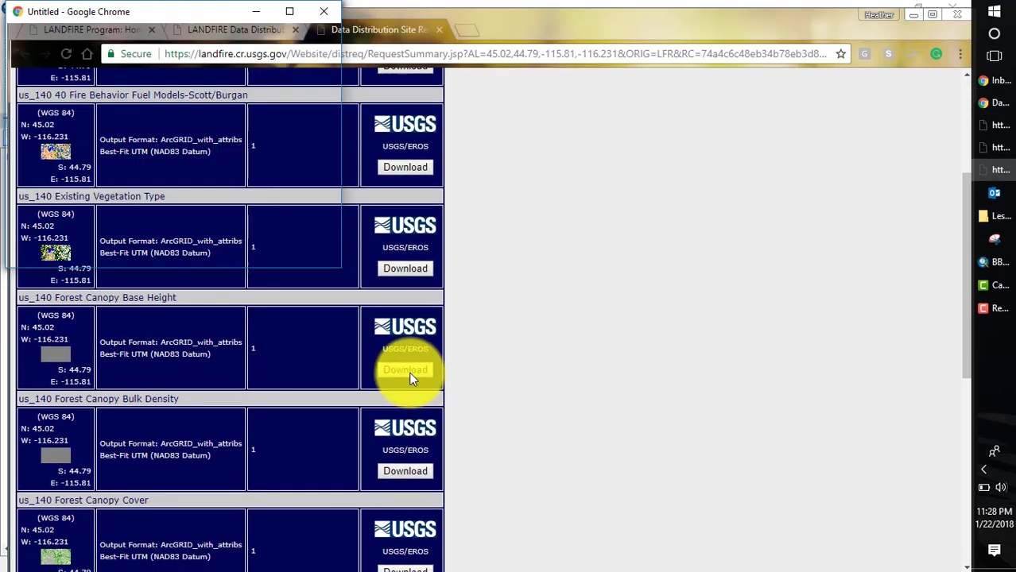
left_click(406, 471)
scroll(465, 470, "down", 2)
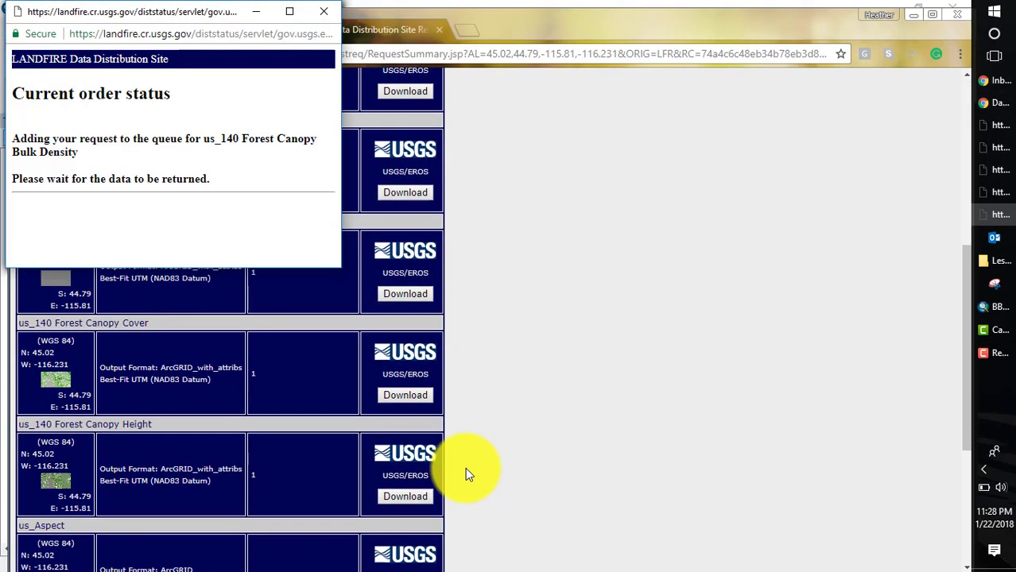
left_click(402, 380)
left_click(407, 484)
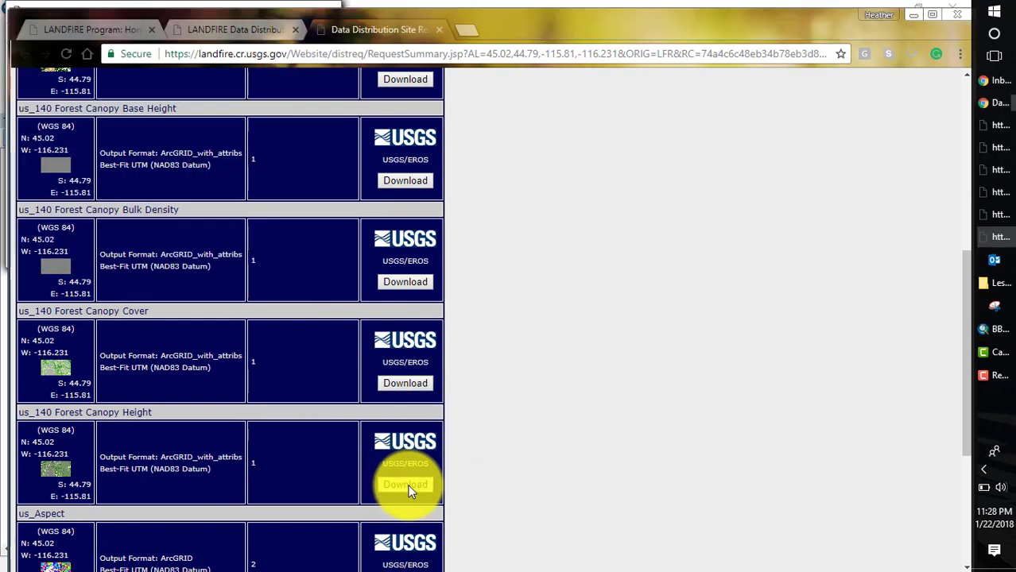
Request downloads of the topographic layers us_Aspect, us_Elevation and us_Slope
scroll(497, 463, "down", 2)
left_click(419, 438)
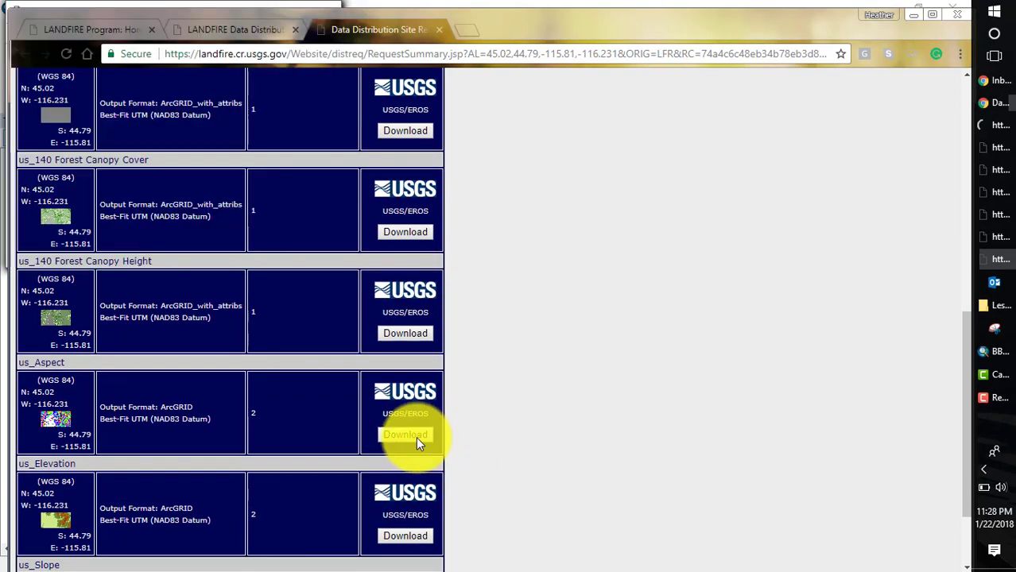
left_click(407, 536)
scroll(521, 468, "down", 2)
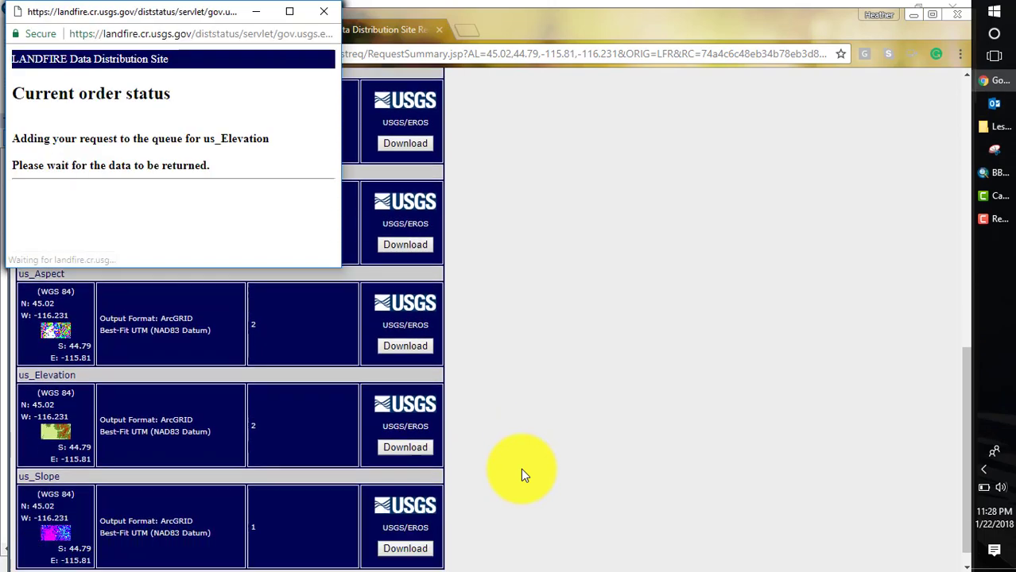
left_click(414, 528)
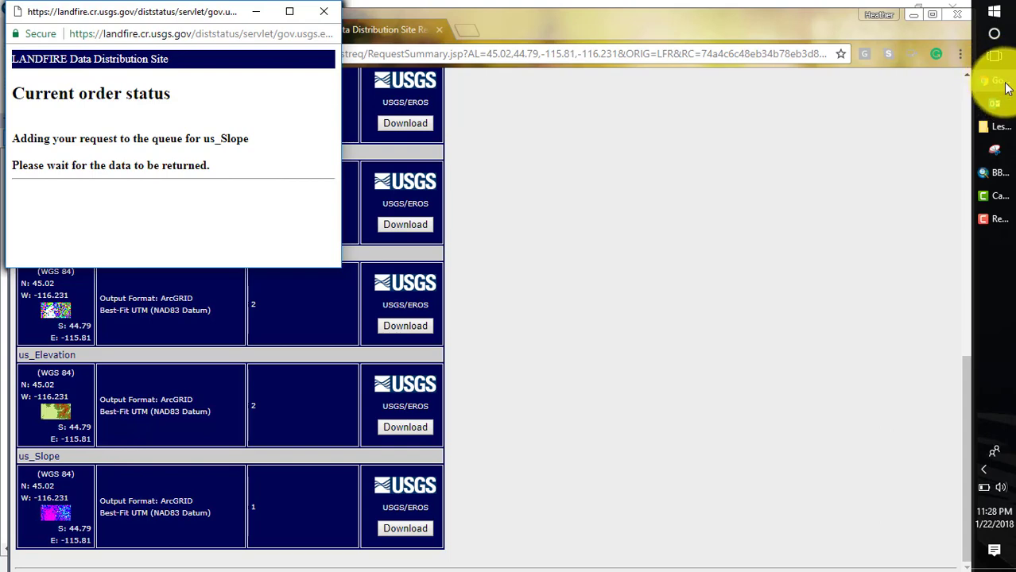
Open the downloaded zip archive of us_140 13 Fire Behavior Fuel Models-Anderson
mouse_move(1005, 87)
mouse_move(947, 131)
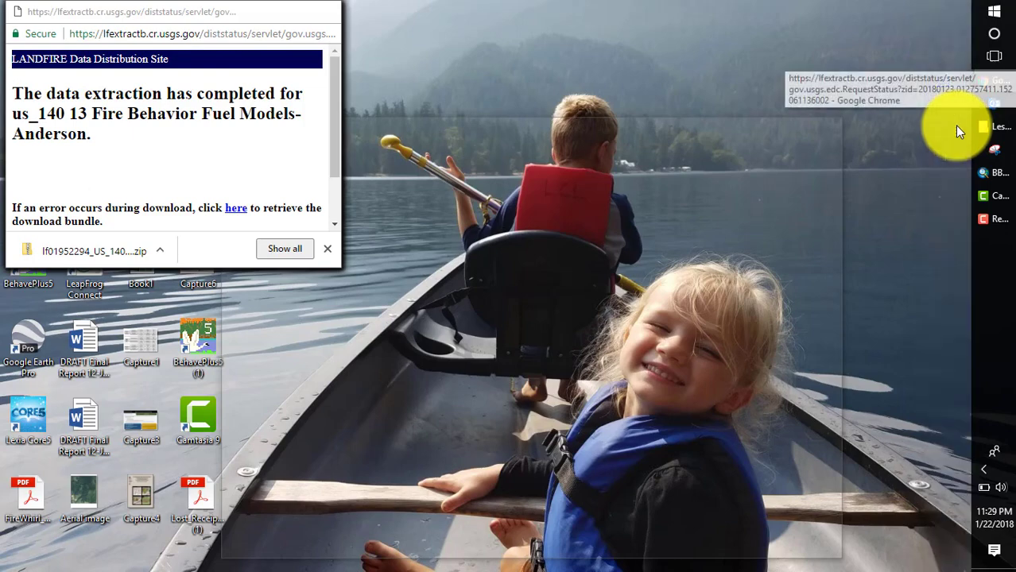
left_click(955, 127)
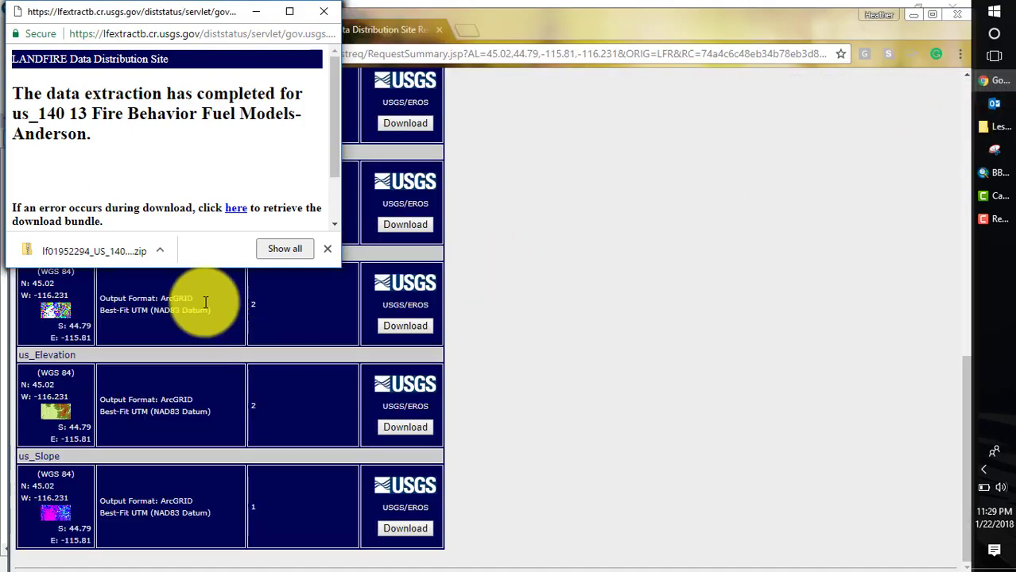
left_click(160, 251)
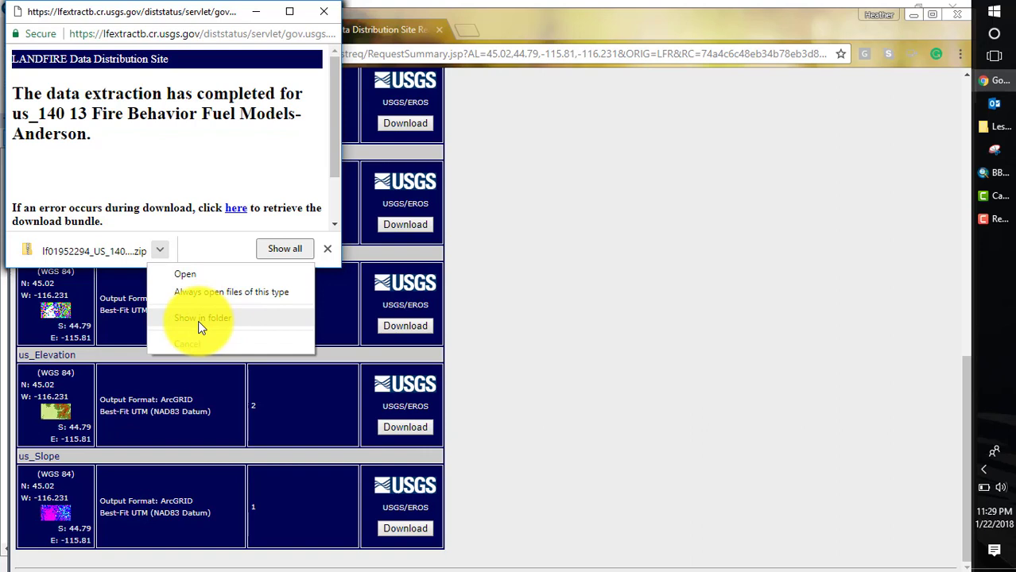
left_click(179, 275)
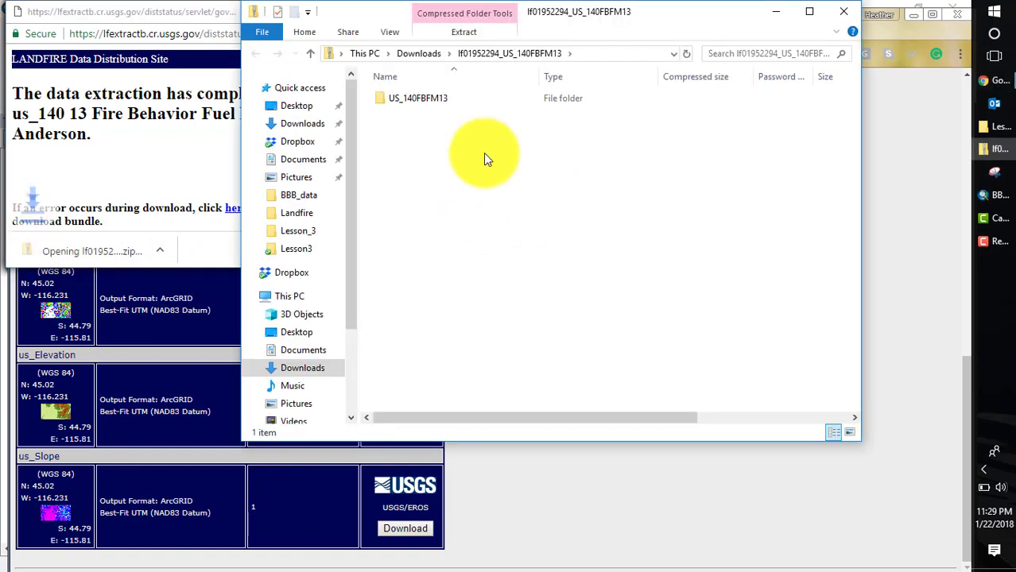
Copy the US_140FBFM13 folder from the zip archive into the Landfire_gov folder under Lesson_3
left_click(383, 101)
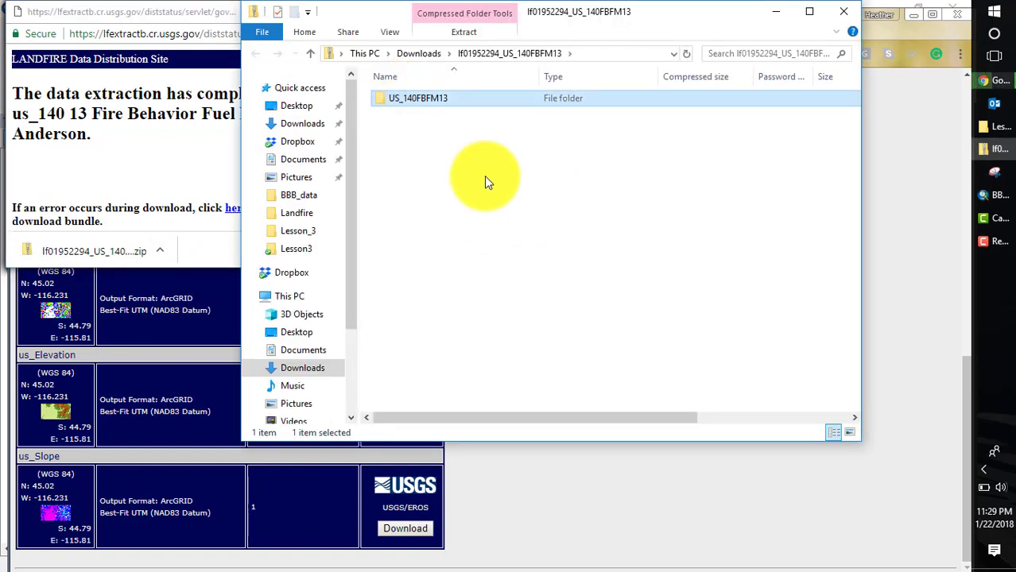
left_click(1000, 131)
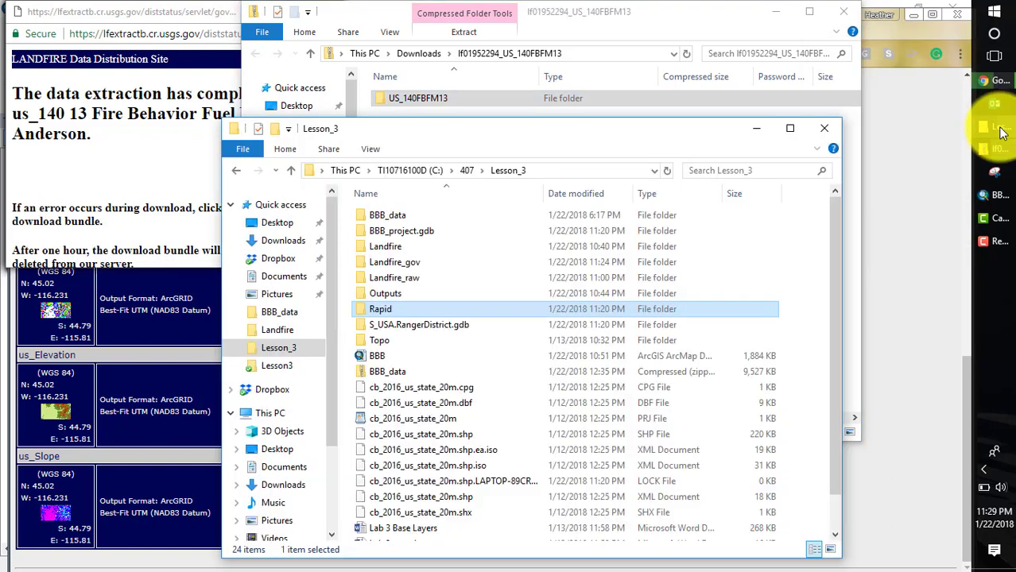
double_click(394, 263)
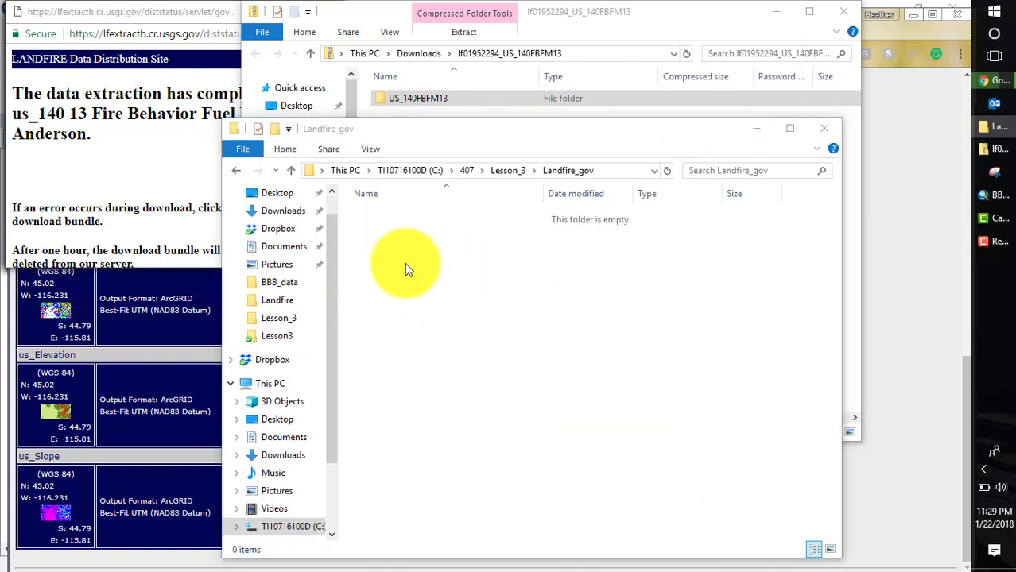
key("ctrl+v")
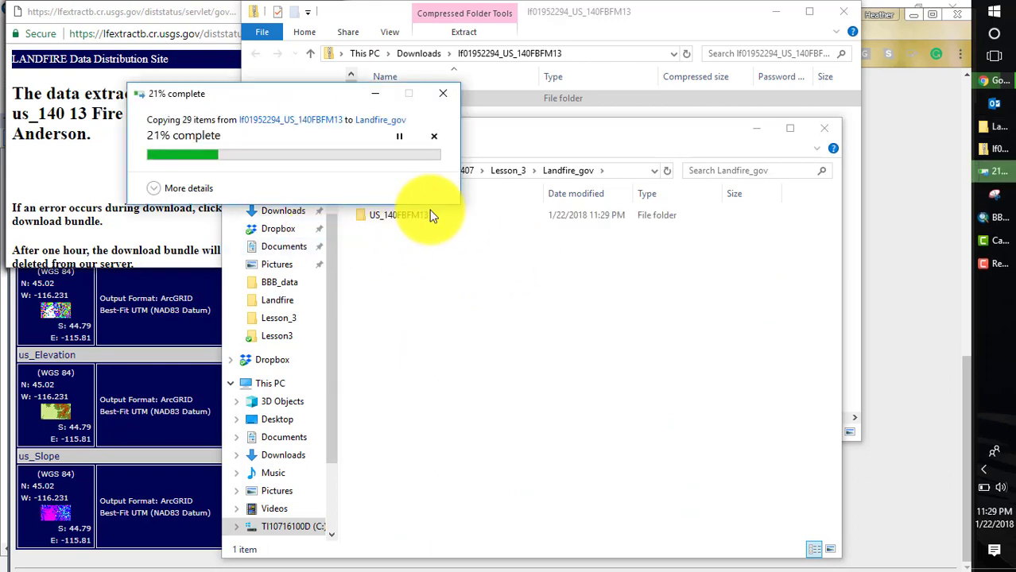
left_click(429, 213)
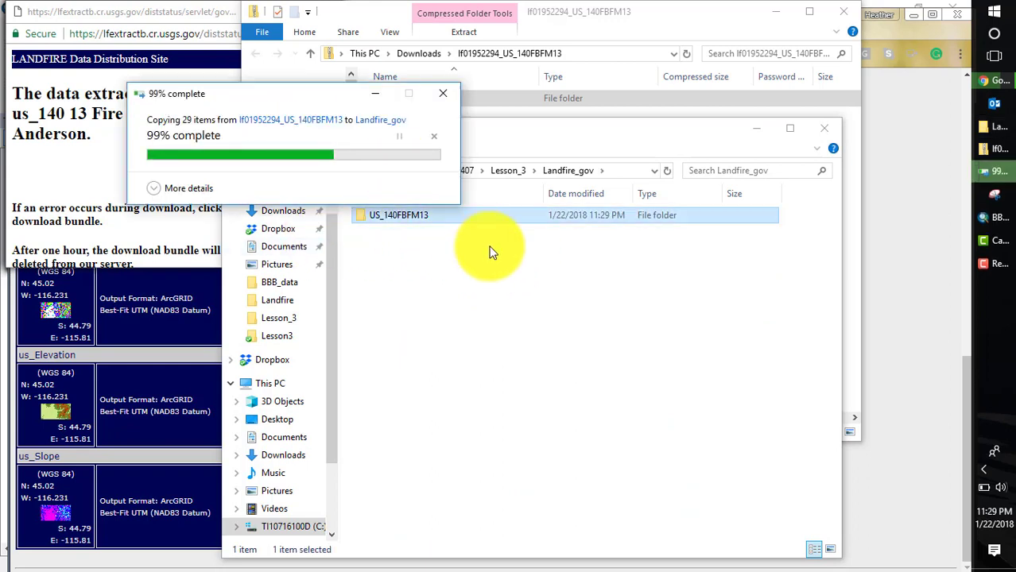
Close the finished Anderson fuel model status window, open the us_Slope zip archive and select its US_SLP2010 folder
left_click(180, 15)
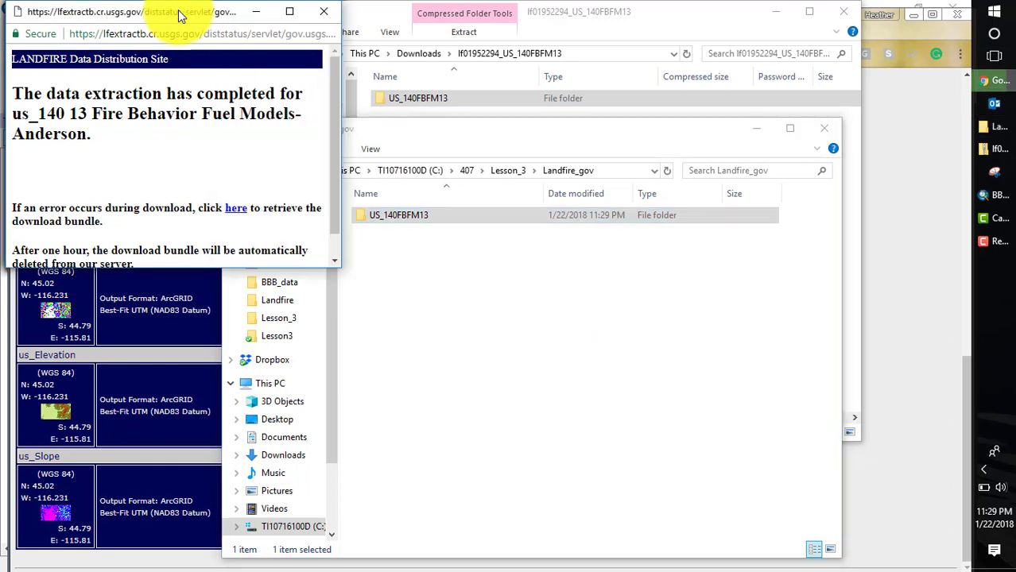
left_click(325, 15)
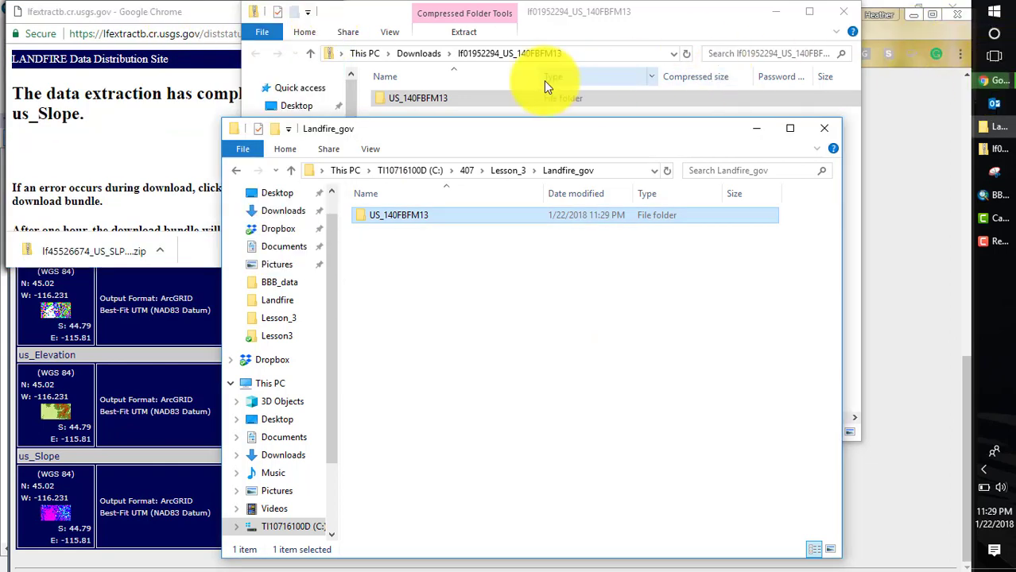
left_click(213, 18)
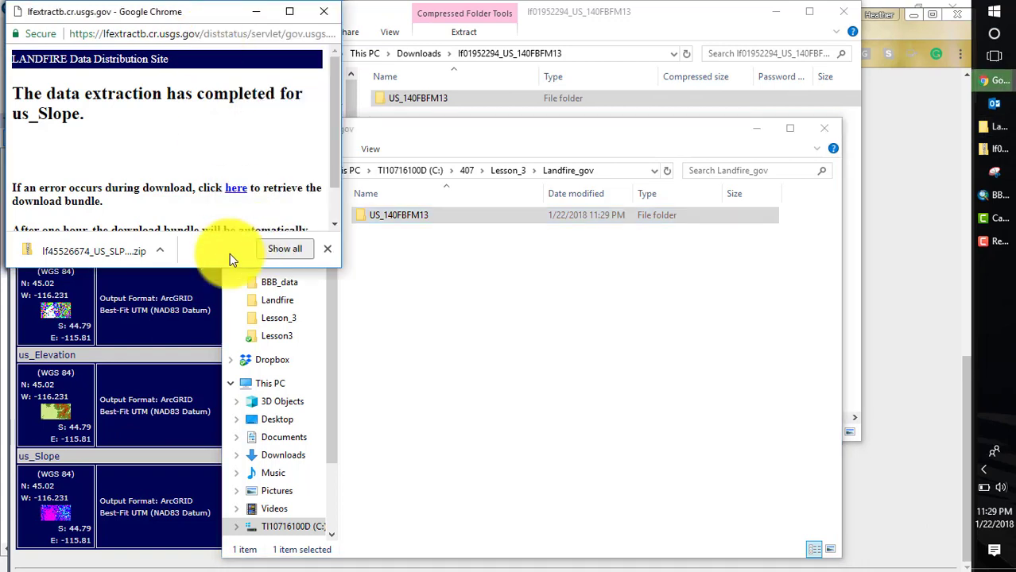
right_click(157, 251)
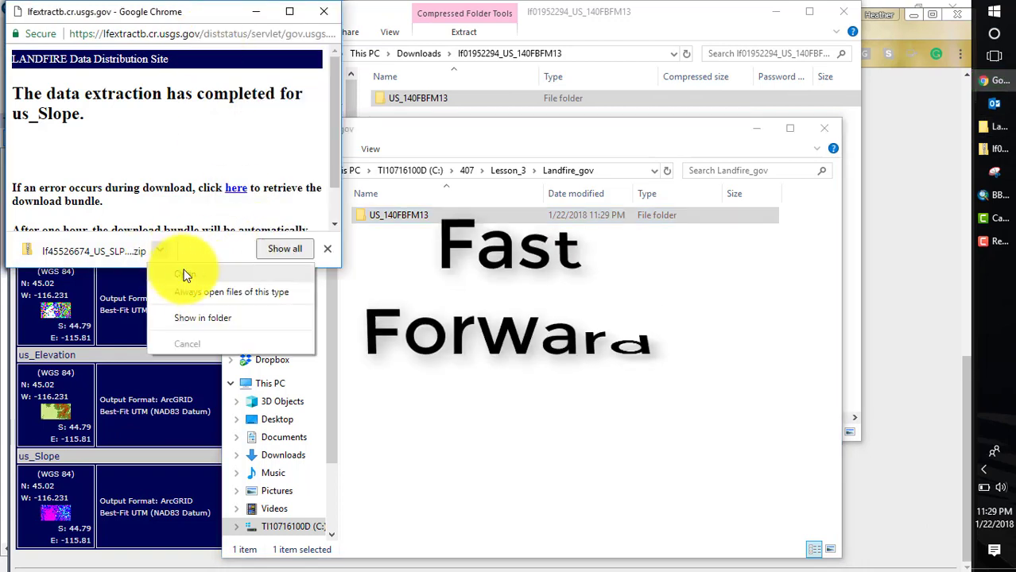
left_click(186, 272)
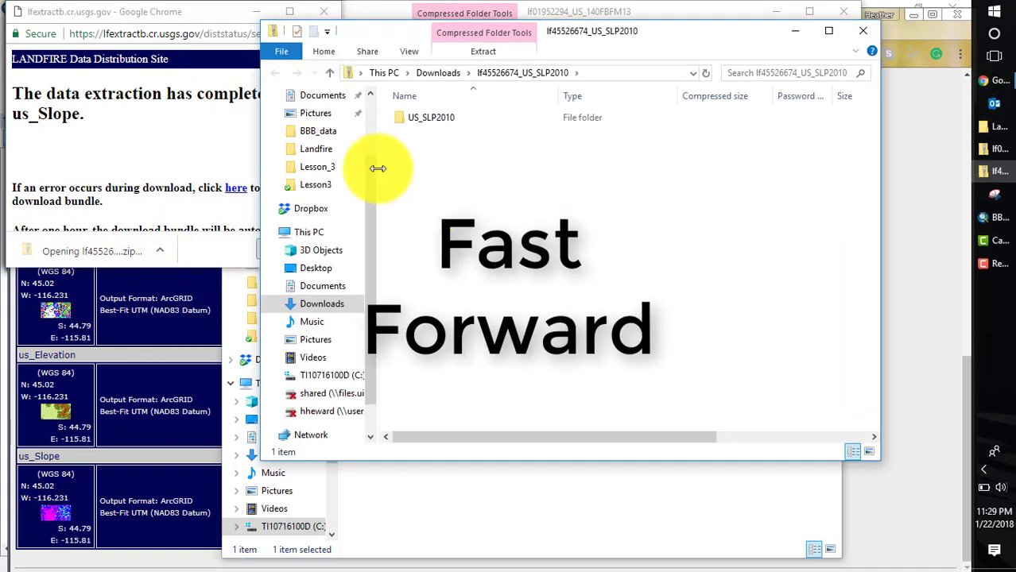
left_click(423, 116)
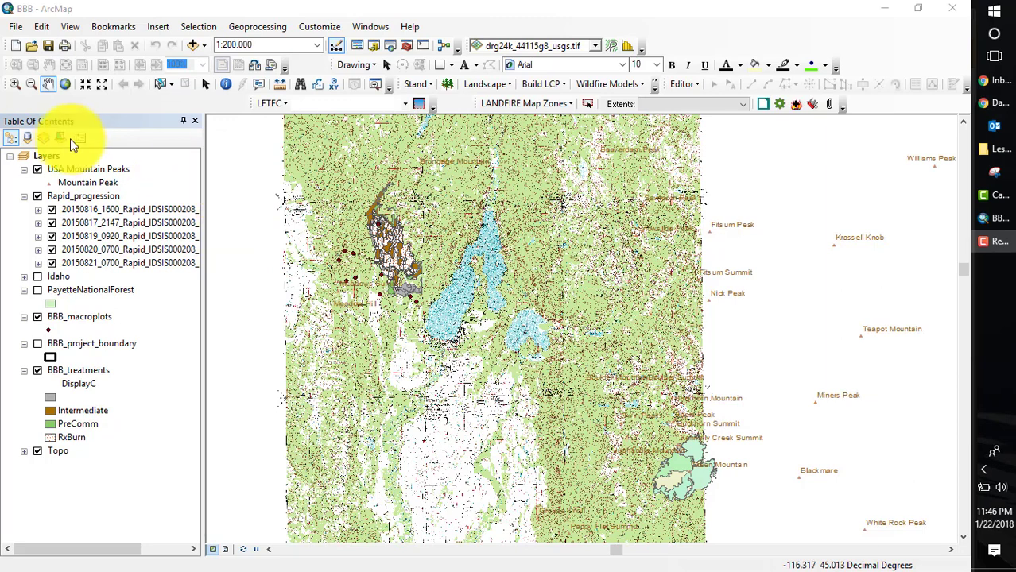
Create a new group layer named LANDFIRE in the Layers data frame
right_click(47, 162)
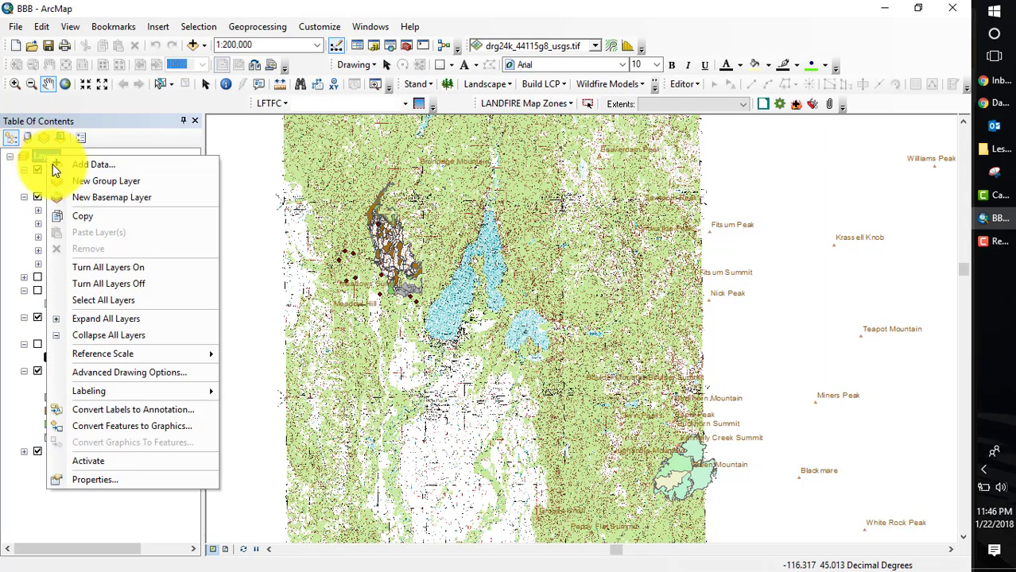
left_click(89, 185)
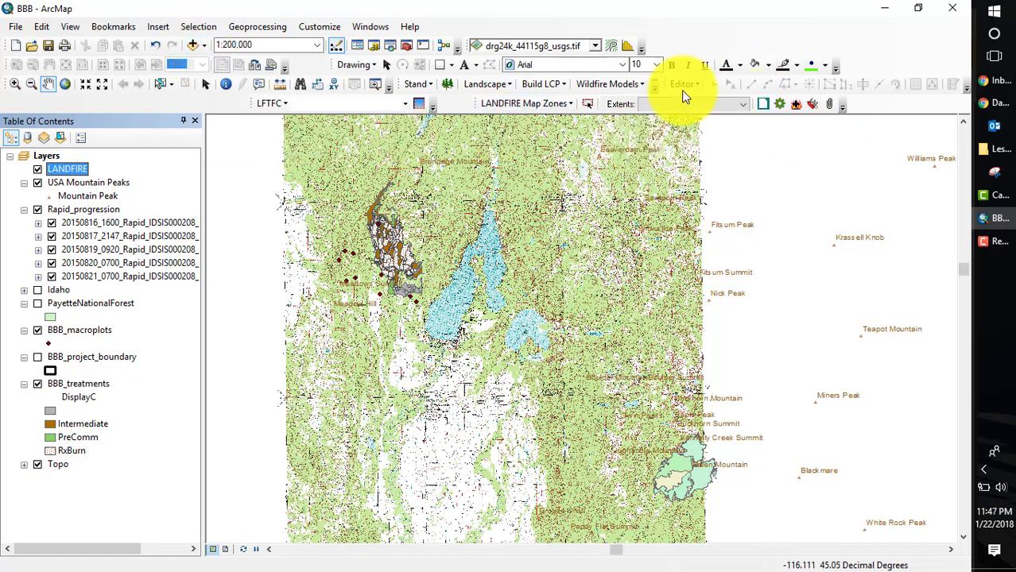
Add the LANDFIRE raster us_140cbd from the Landfire_gov folder, using CBD_KGM3_X as its legend field
left_click(797, 112)
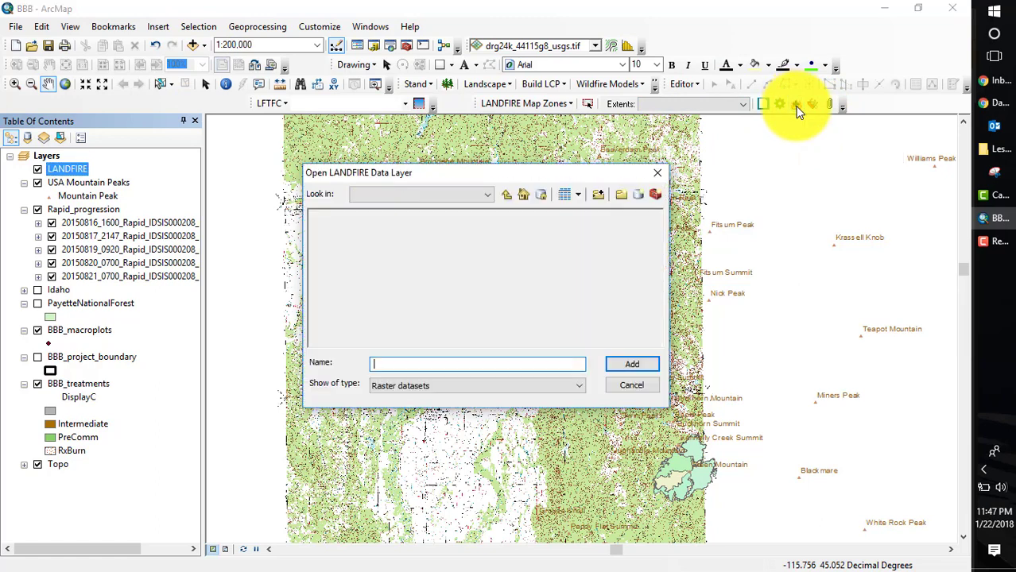
left_click(508, 195)
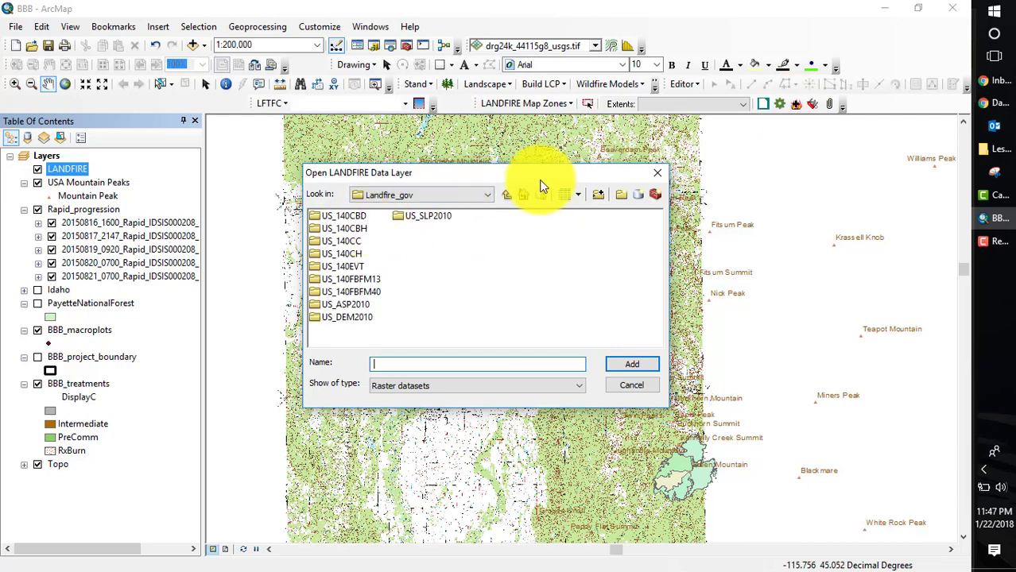
double_click(341, 216)
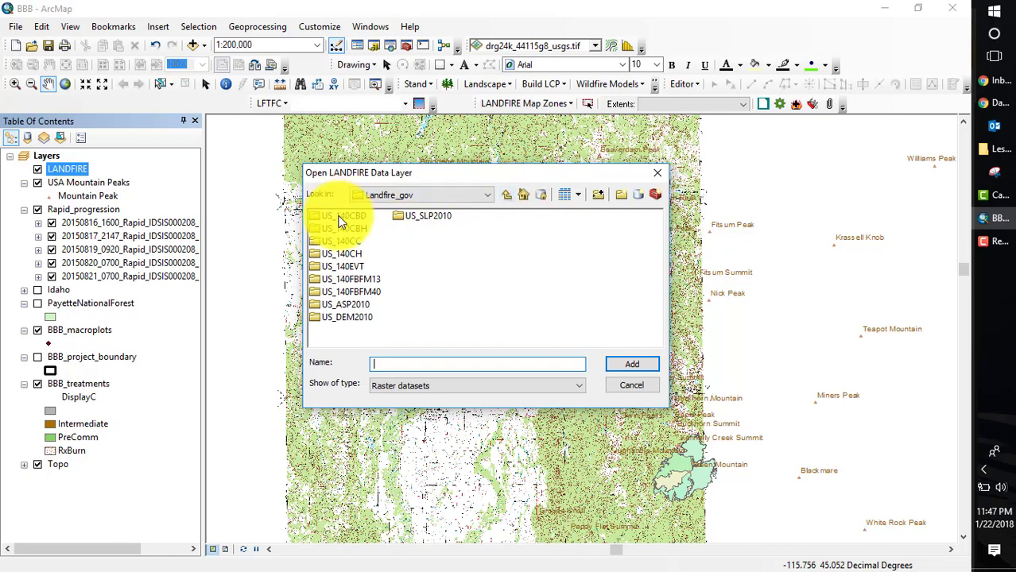
left_click(352, 218)
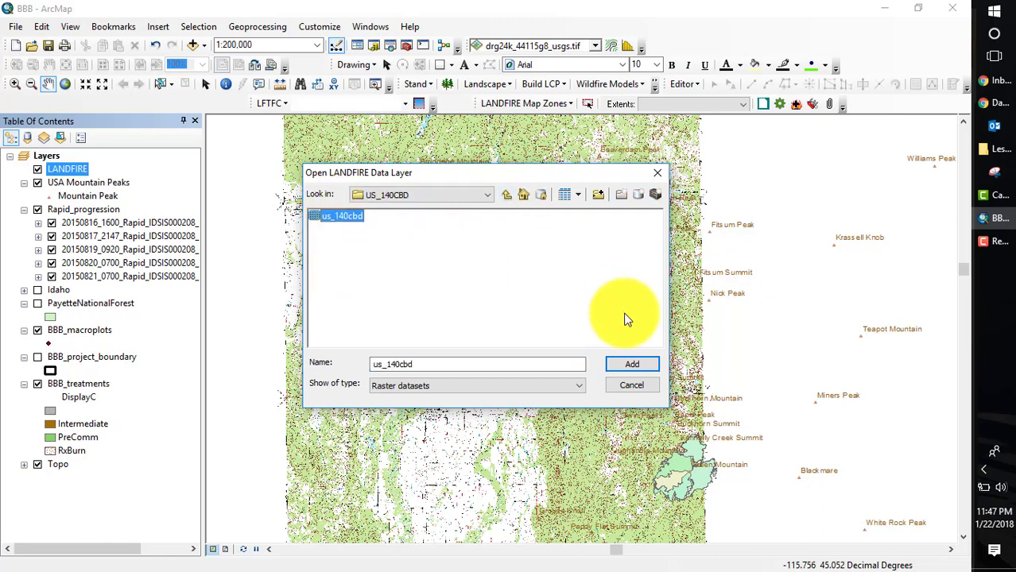
left_click(632, 367)
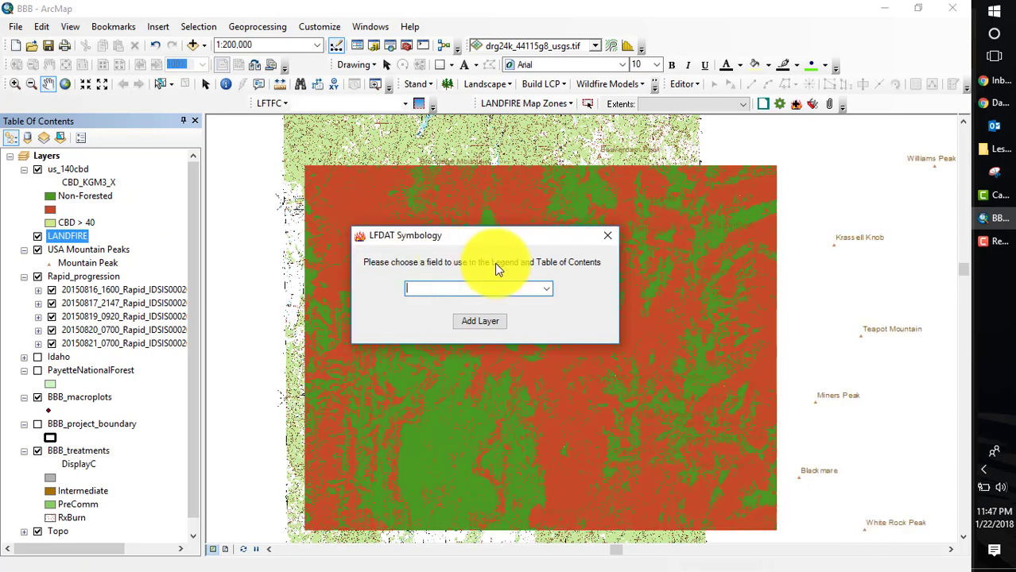
left_click(547, 289)
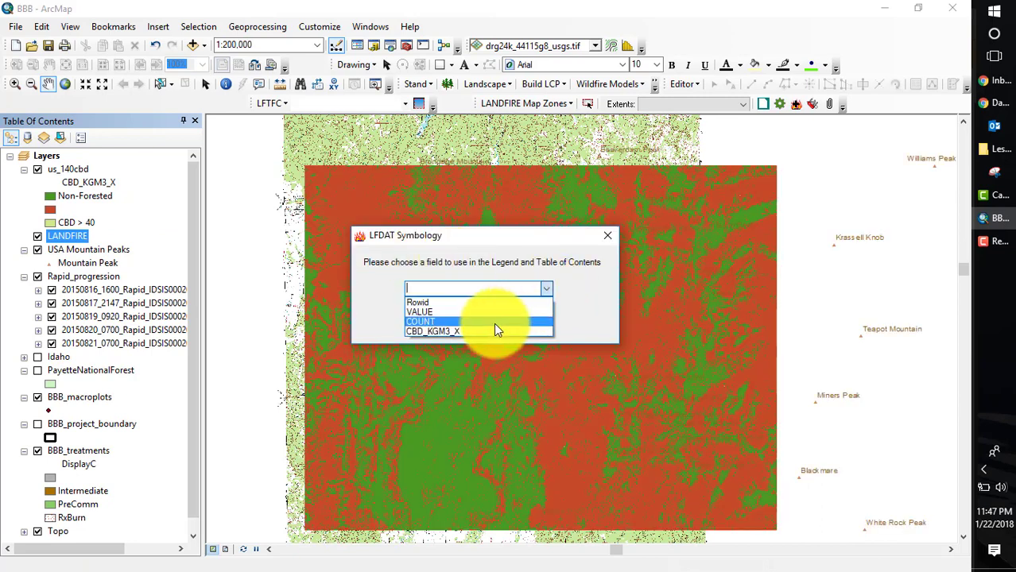
left_click(488, 331)
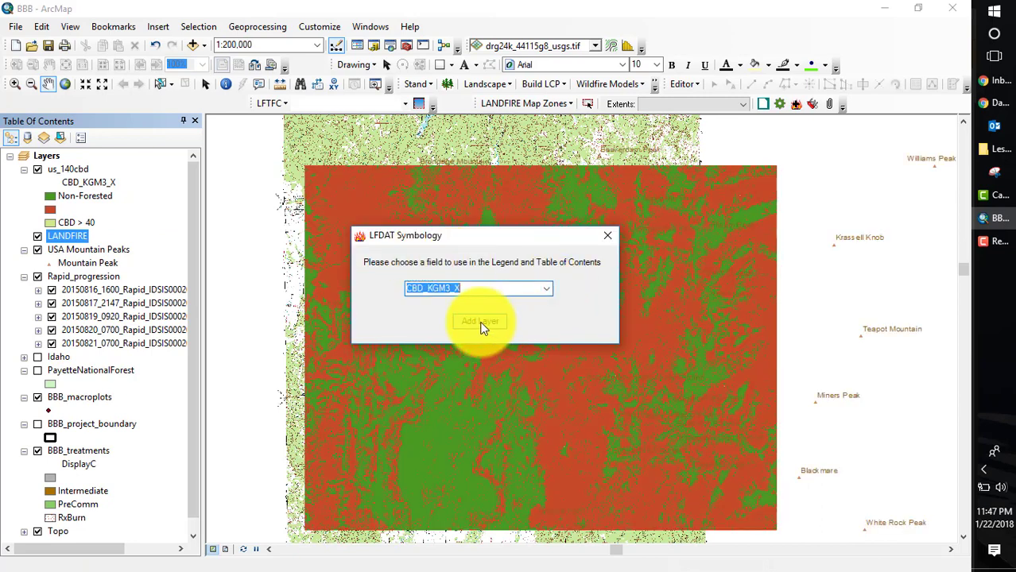
left_click(481, 322)
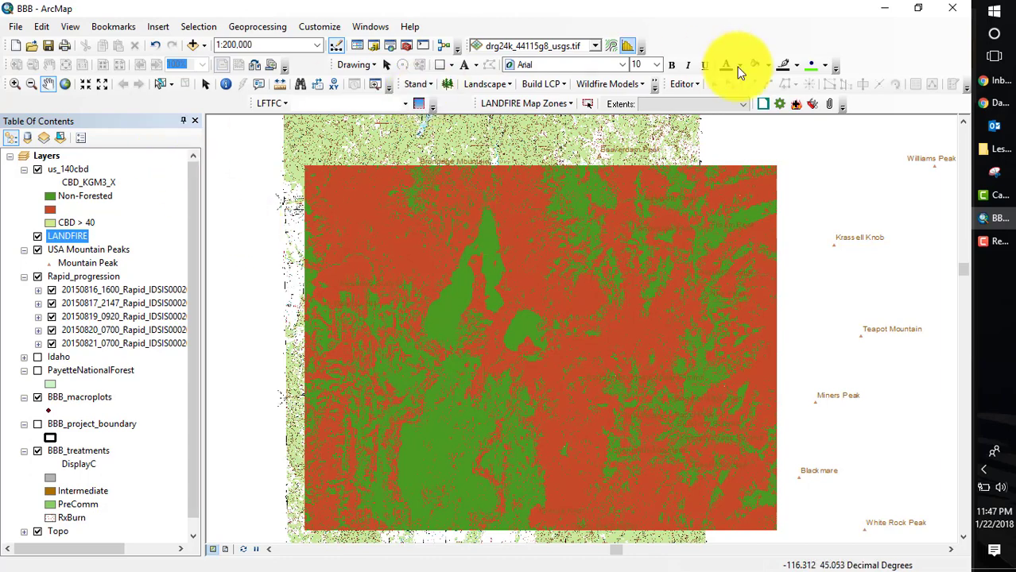
Add the LANDFIRE raster us_140cbh from its US_140CBH folder, using CBH_M_X_10 as the legend field
left_click(796, 104)
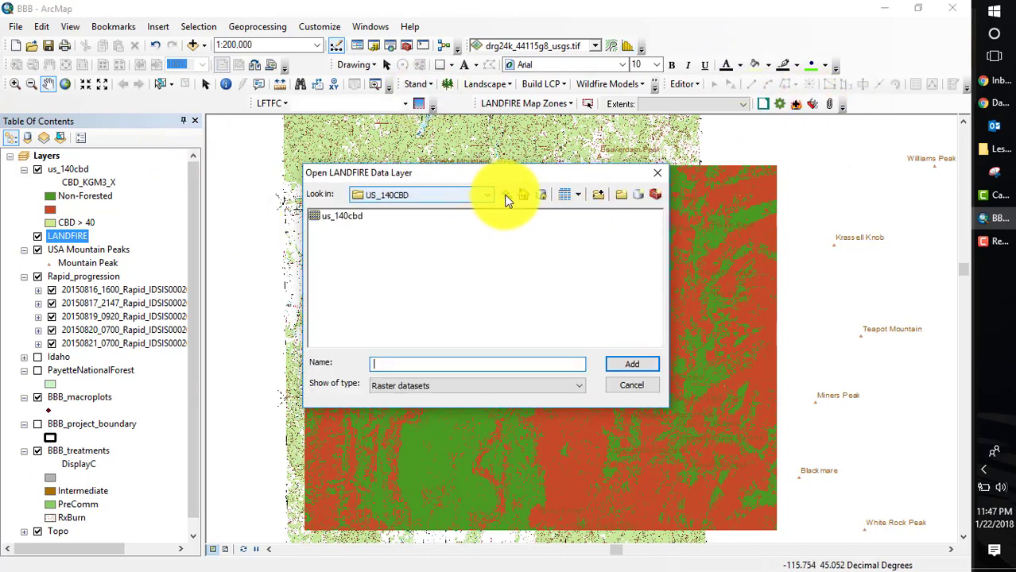
left_click(506, 196)
double_click(335, 228)
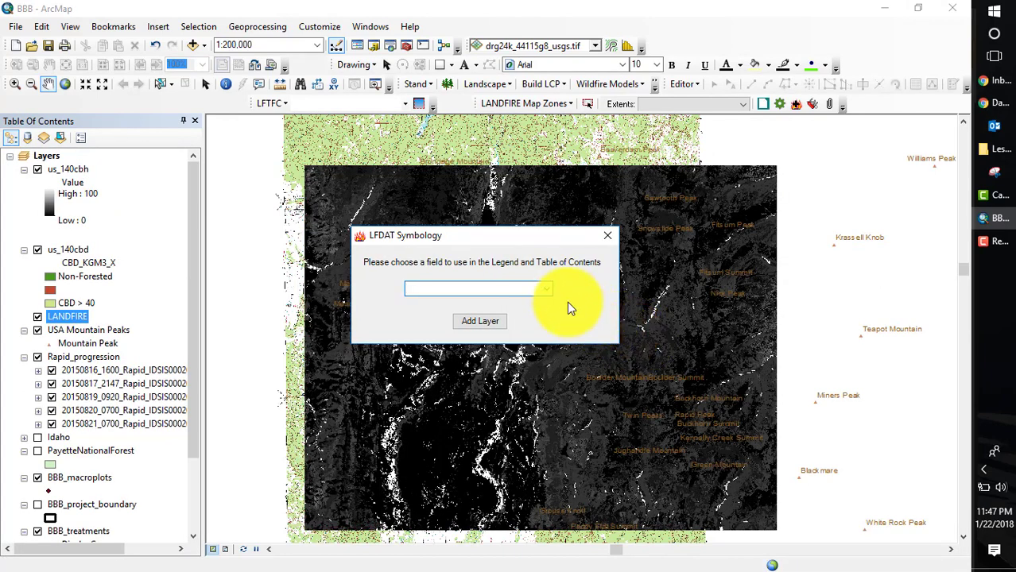
left_click(547, 289)
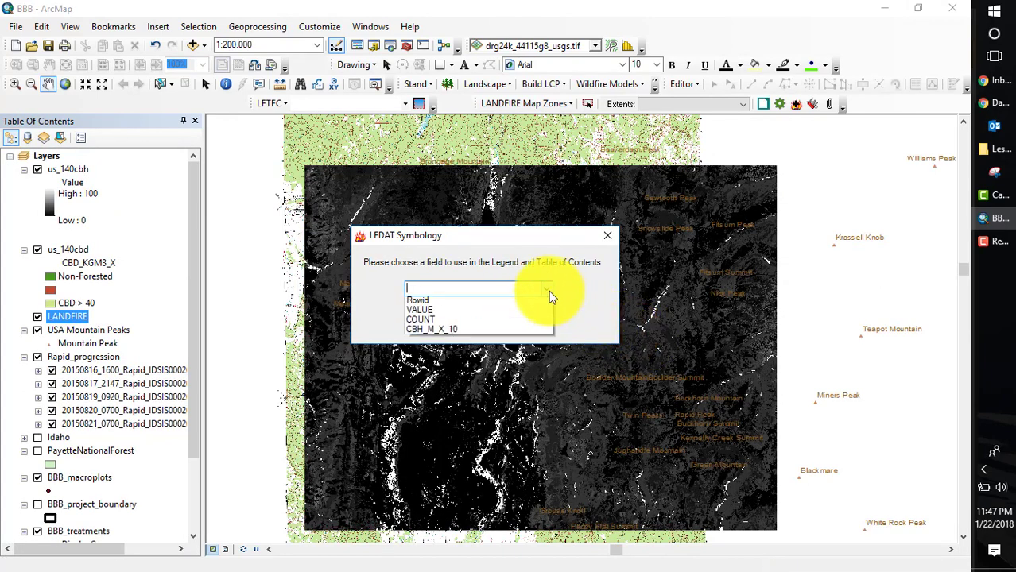
left_click(482, 328)
left_click(483, 326)
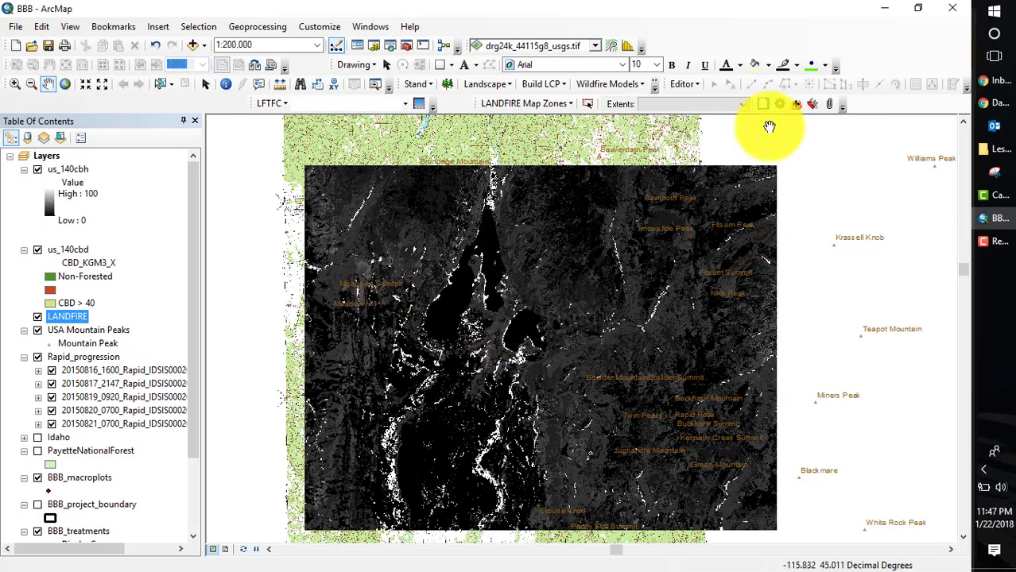
Add the LANDFIRE raster us_140cc from its US_140CC folder, using CC_PERCENT as the legend field
left_click(796, 105)
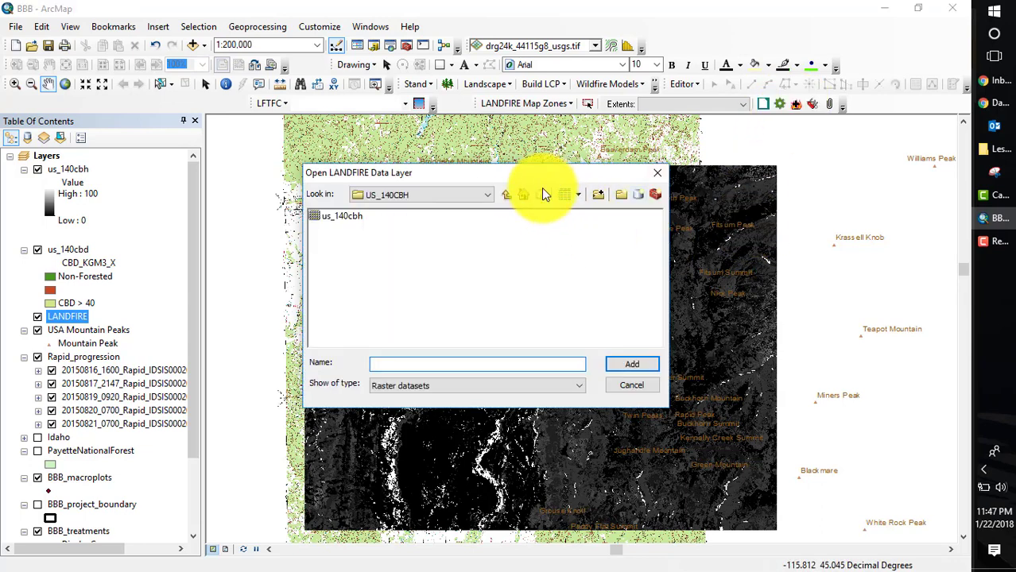
left_click(507, 198)
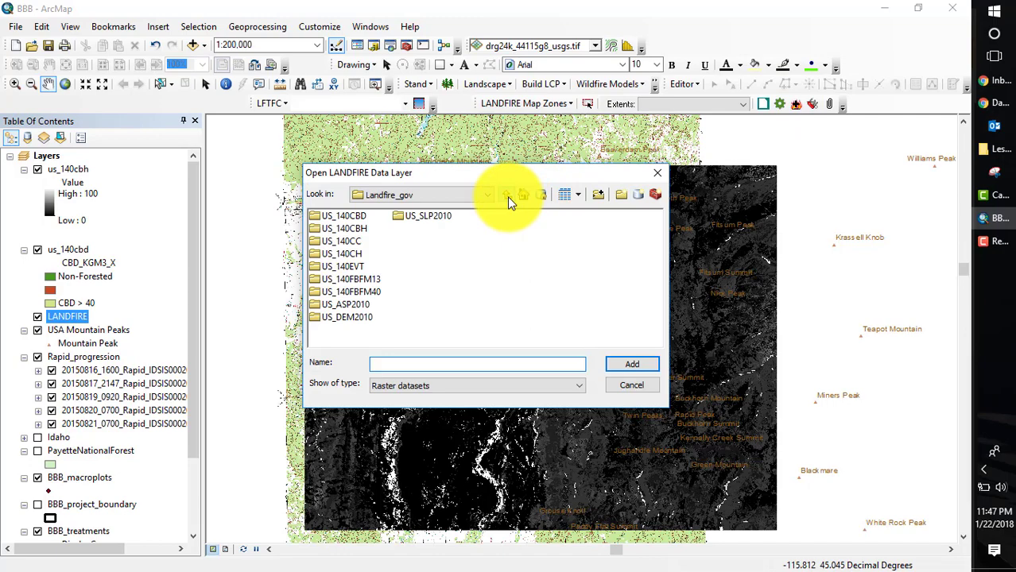
double_click(341, 242)
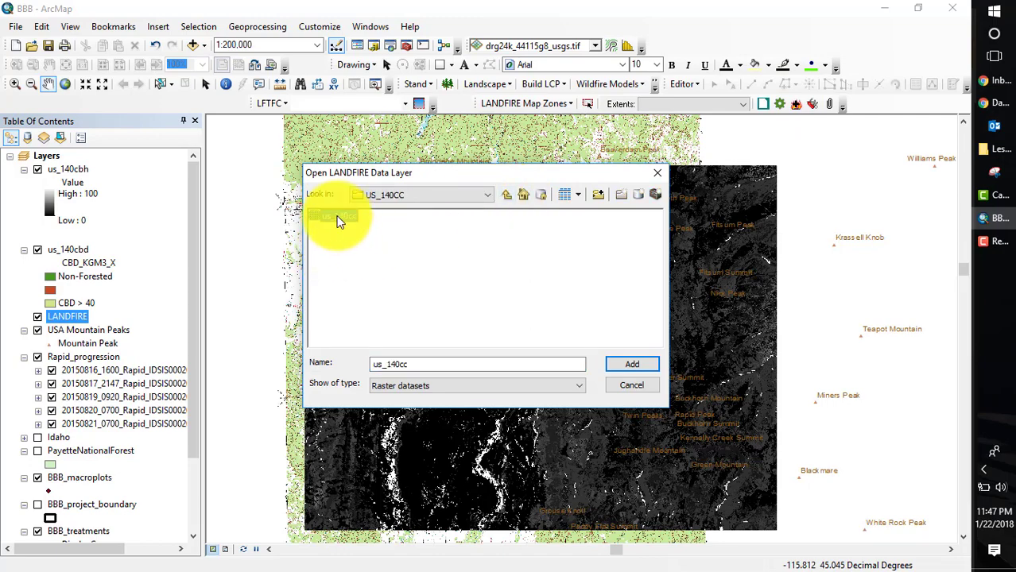
double_click(337, 219)
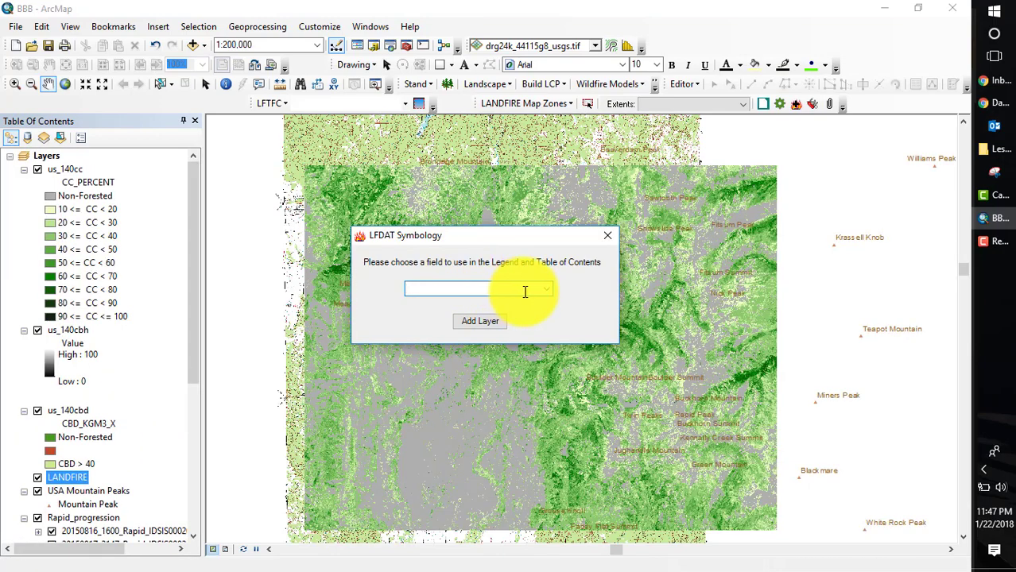
left_click(548, 291)
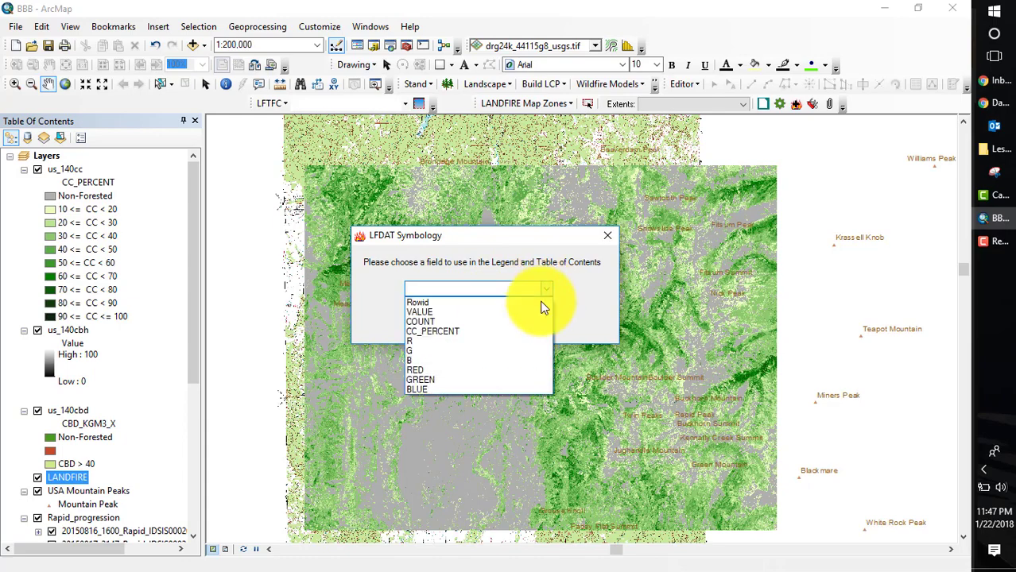
left_click(487, 334)
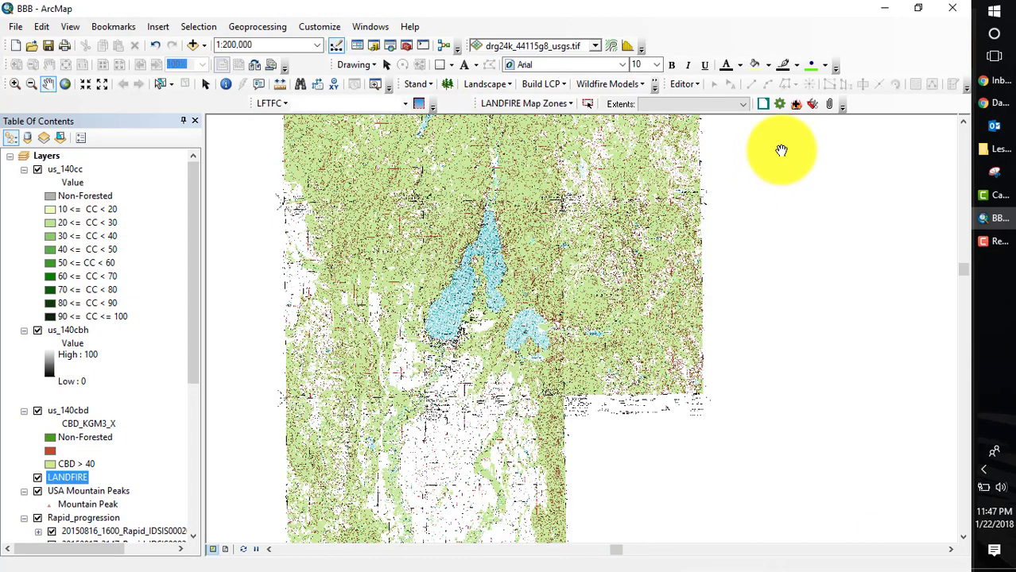
Add the LANDFIRE raster us_140ch from its US_140CH folder, using CH_M_X_10 as the legend field
left_click(794, 105)
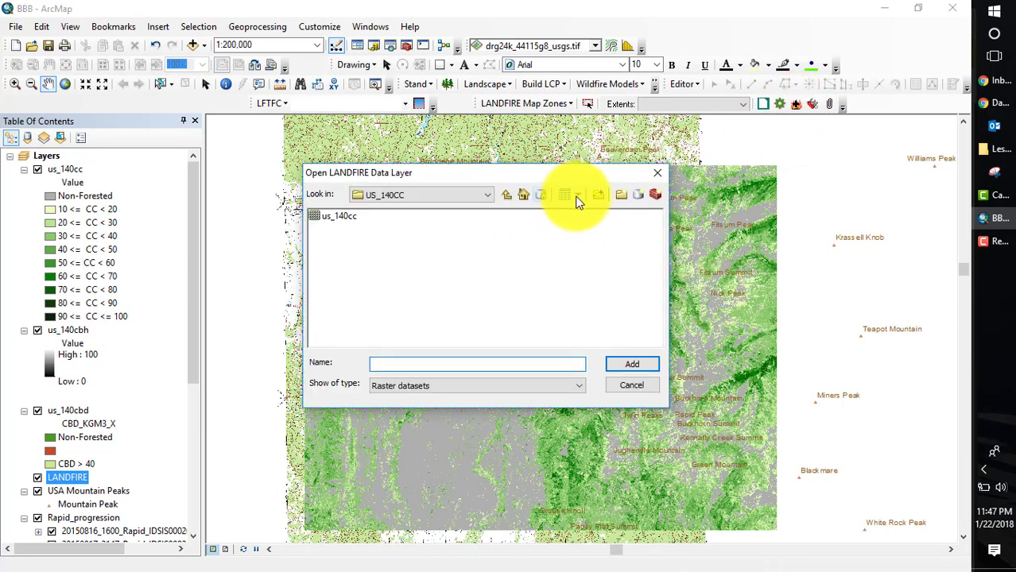
left_click(507, 198)
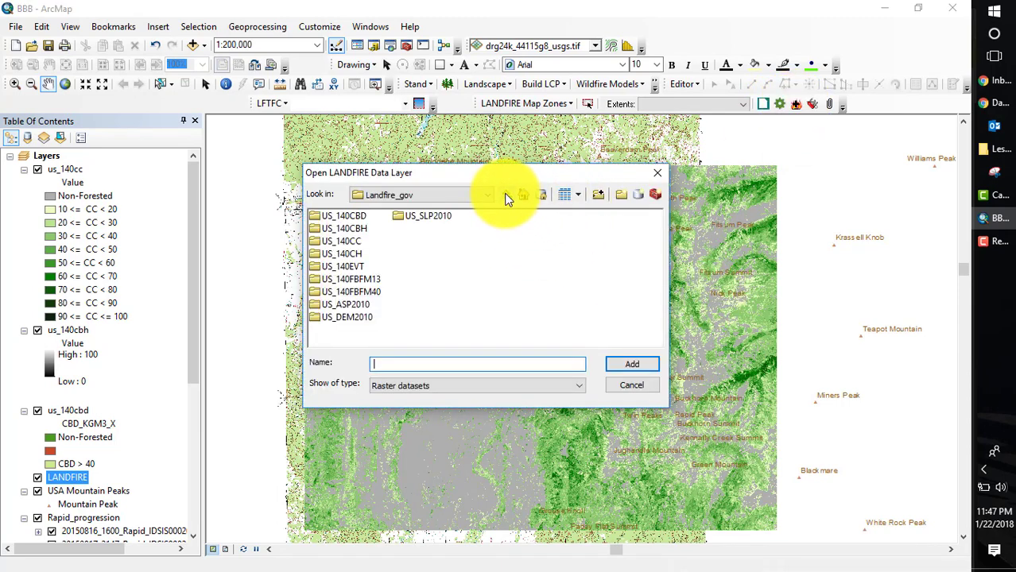
double_click(346, 254)
double_click(338, 218)
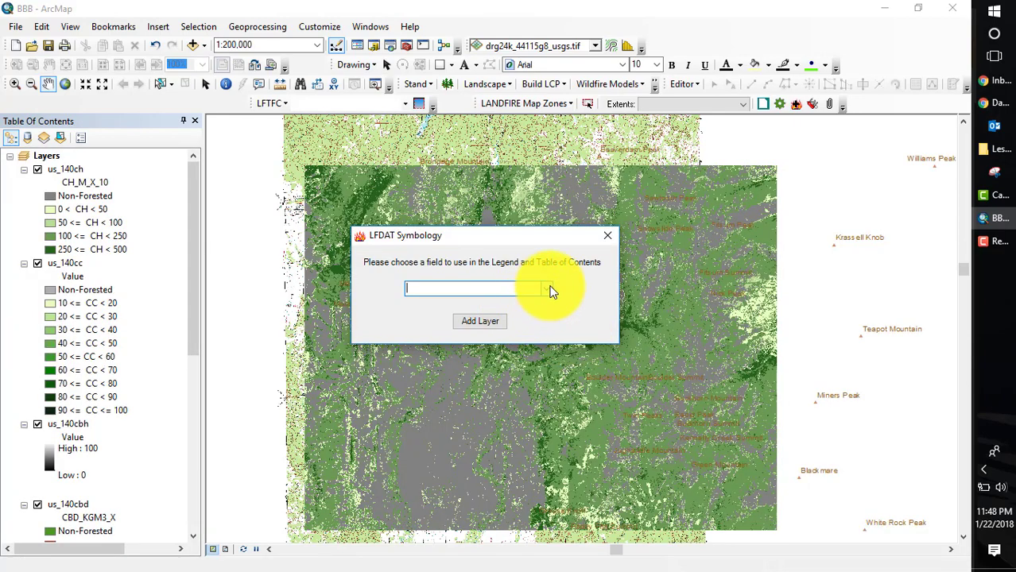
left_click(553, 291)
left_click(482, 329)
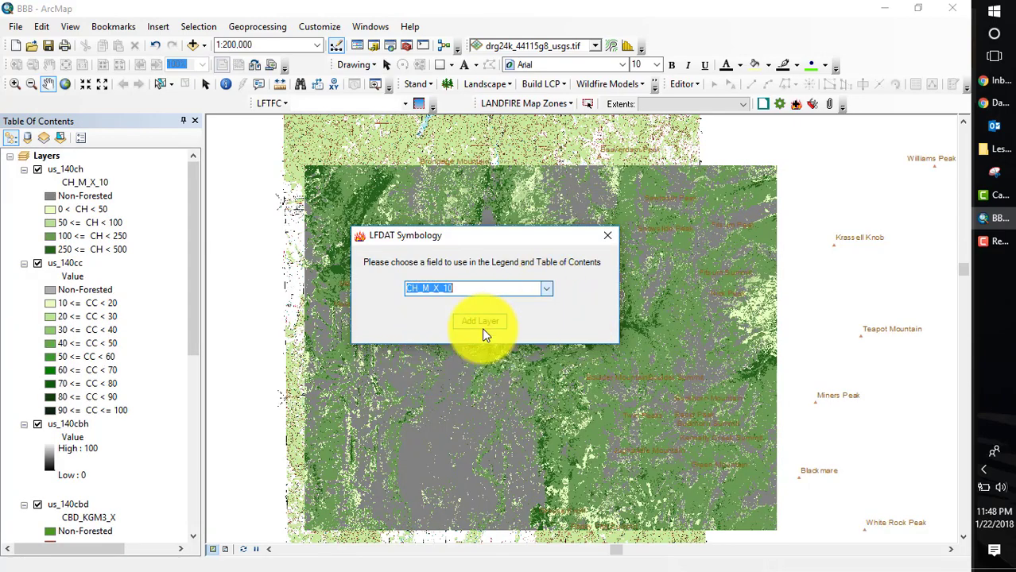
left_click(475, 323)
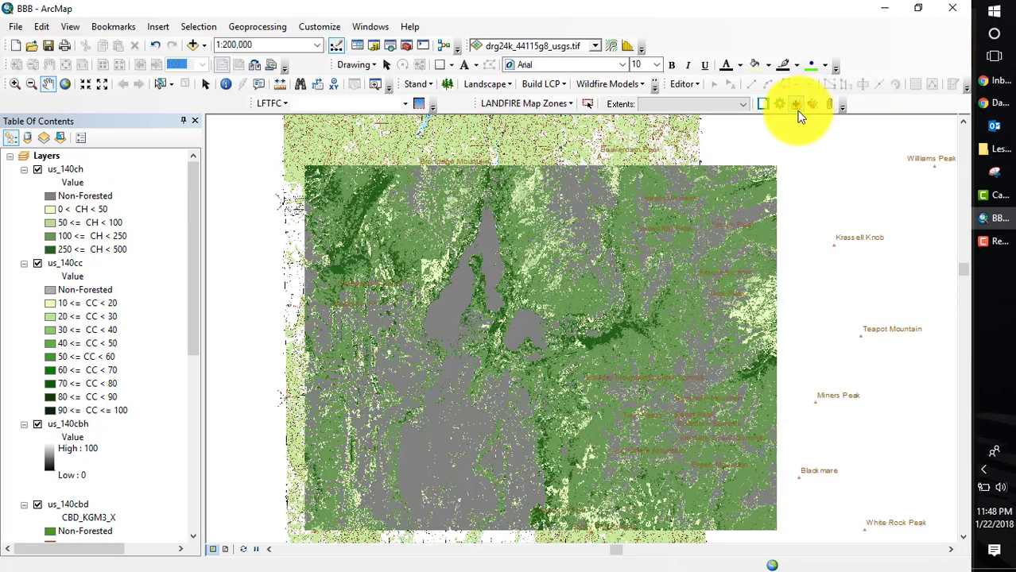
Add the LANDFIRE raster us_140evt from its US_140EVT folder, using EVT_SBCLS as the legend field
left_click(795, 103)
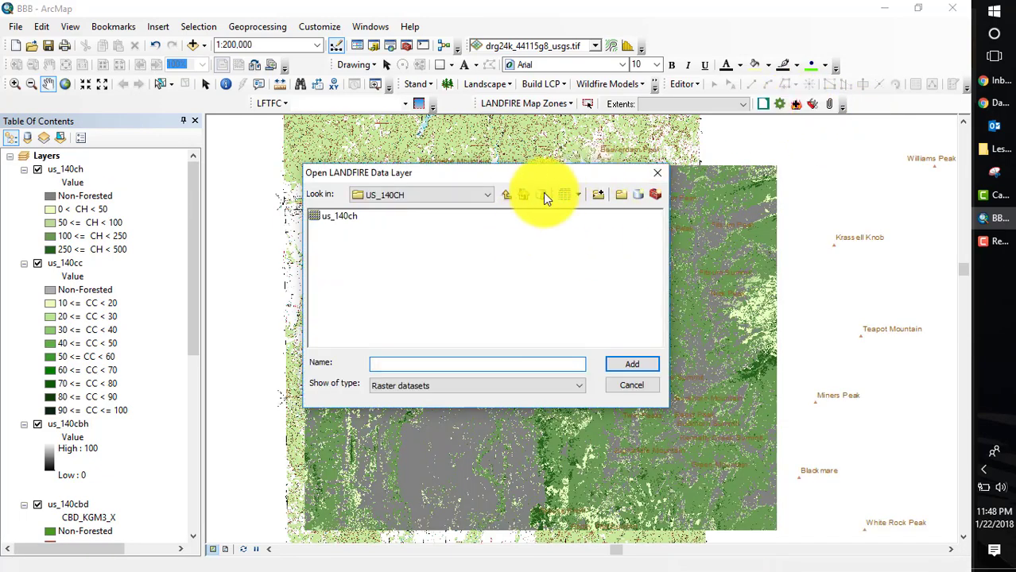
left_click(508, 195)
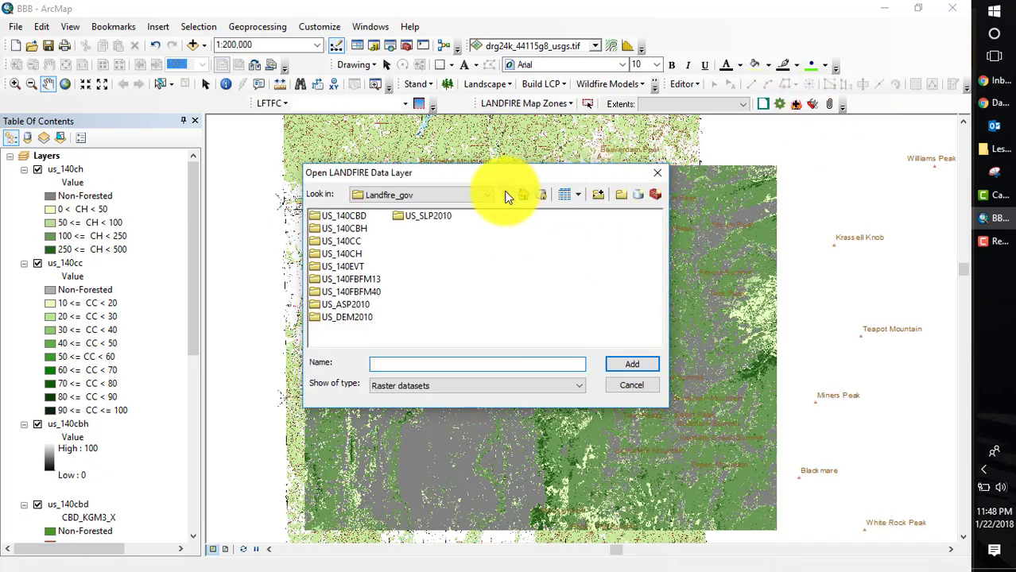
double_click(346, 267)
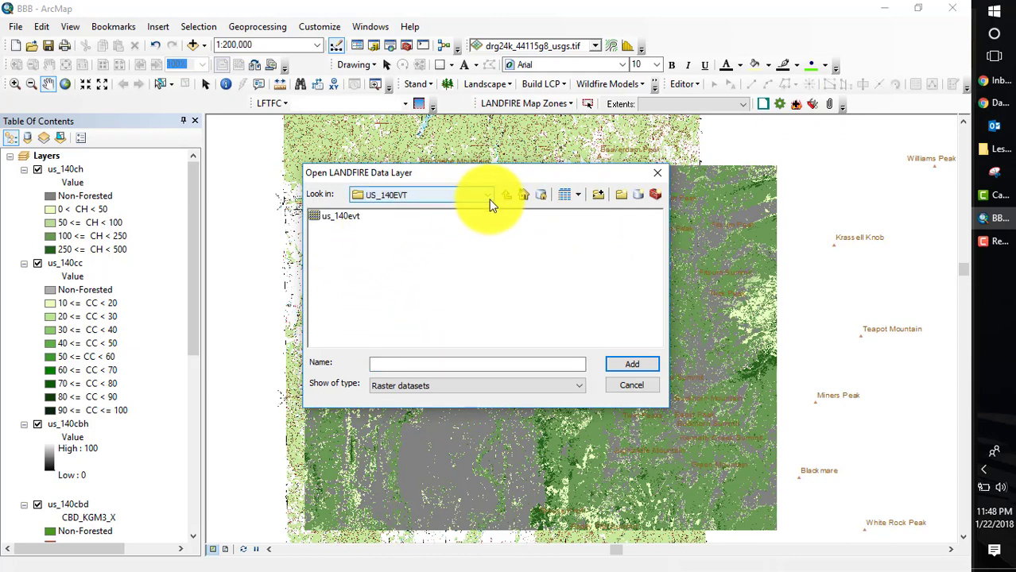
left_click(350, 218)
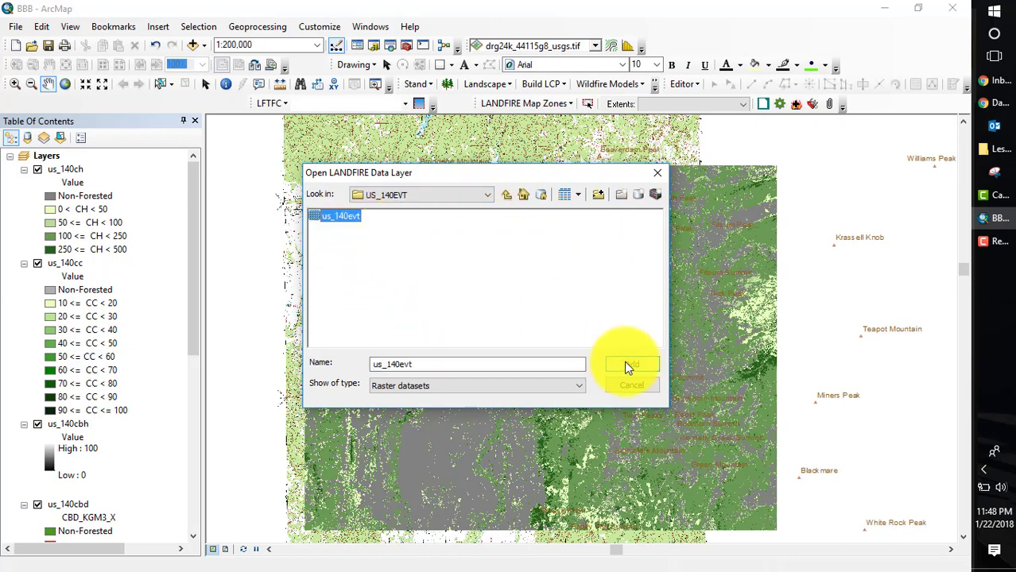
left_click(626, 364)
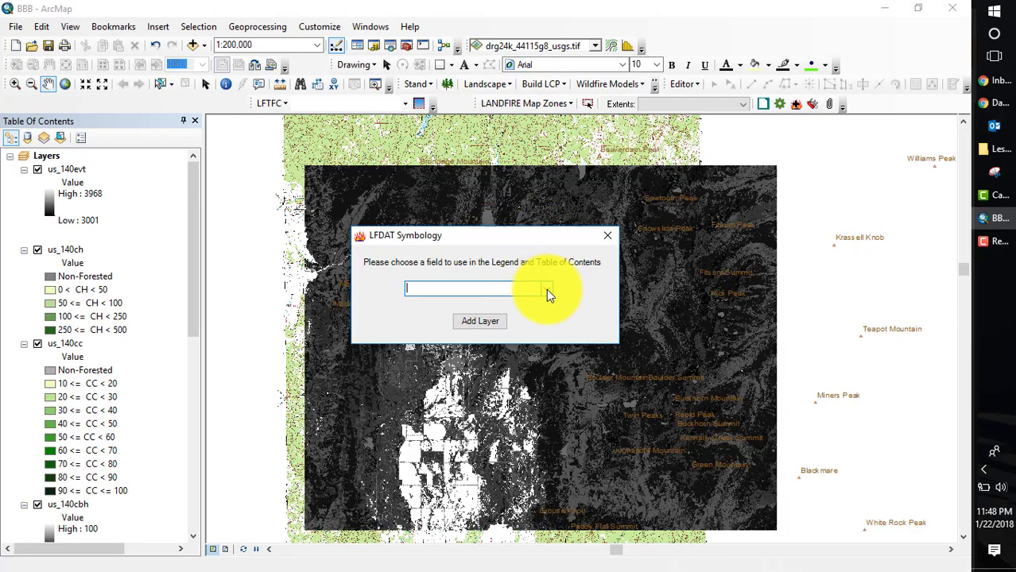
left_click(548, 293)
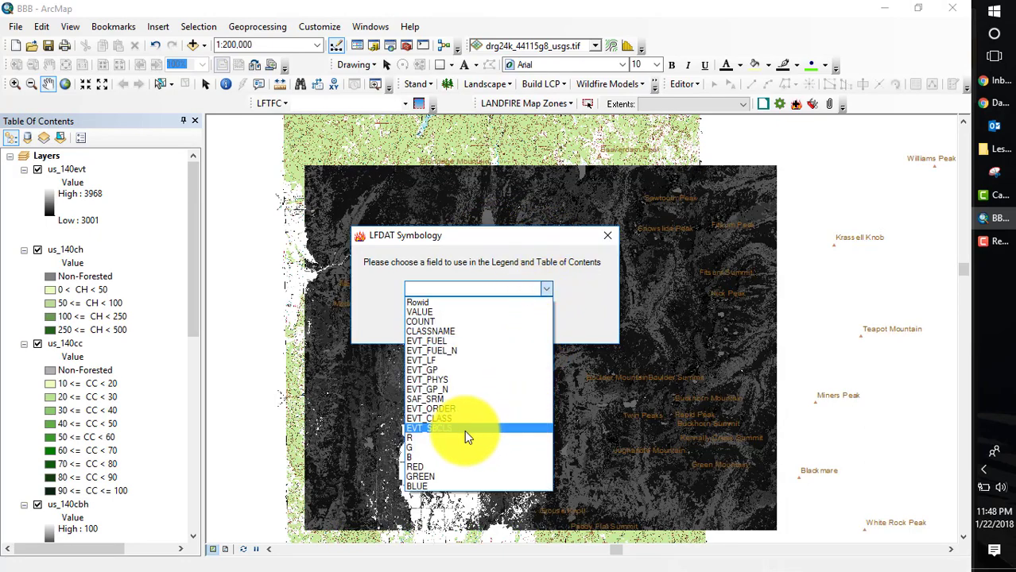
left_click(453, 431)
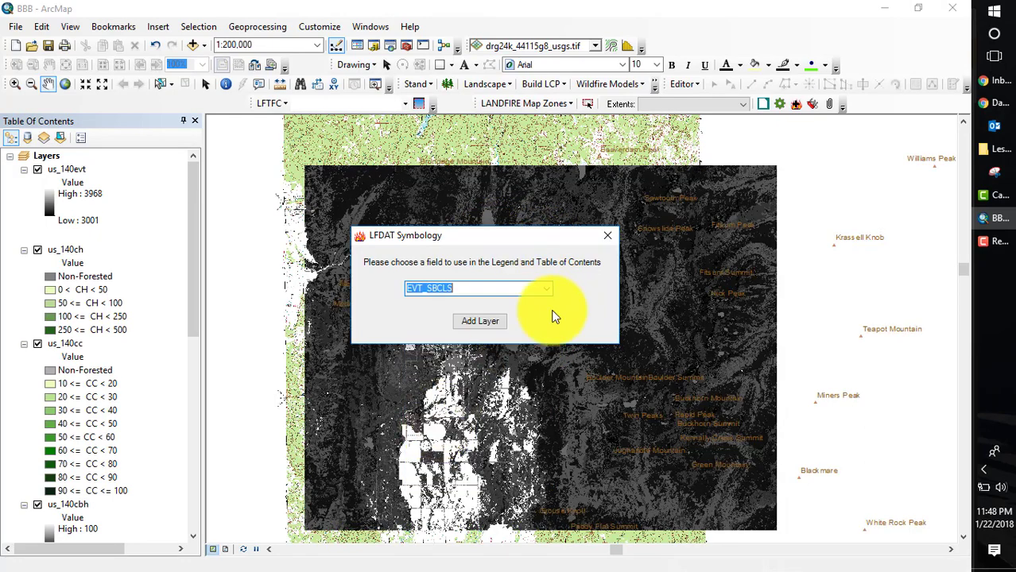
left_click(493, 322)
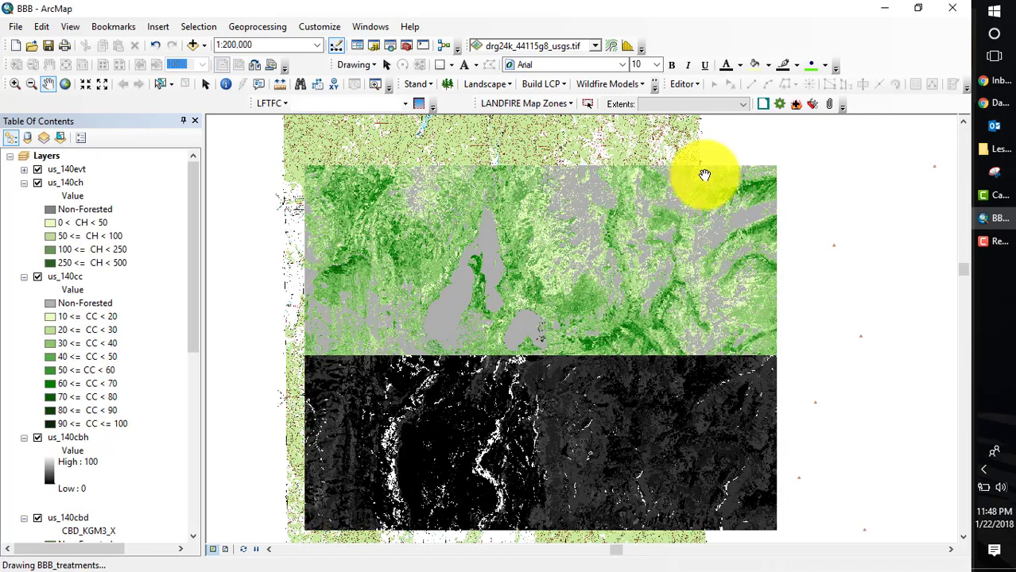
Add the LANDFIRE raster us_140fbfm13 from its US_140FBFM13 folder, using FBFM13 as the legend field
left_click(797, 105)
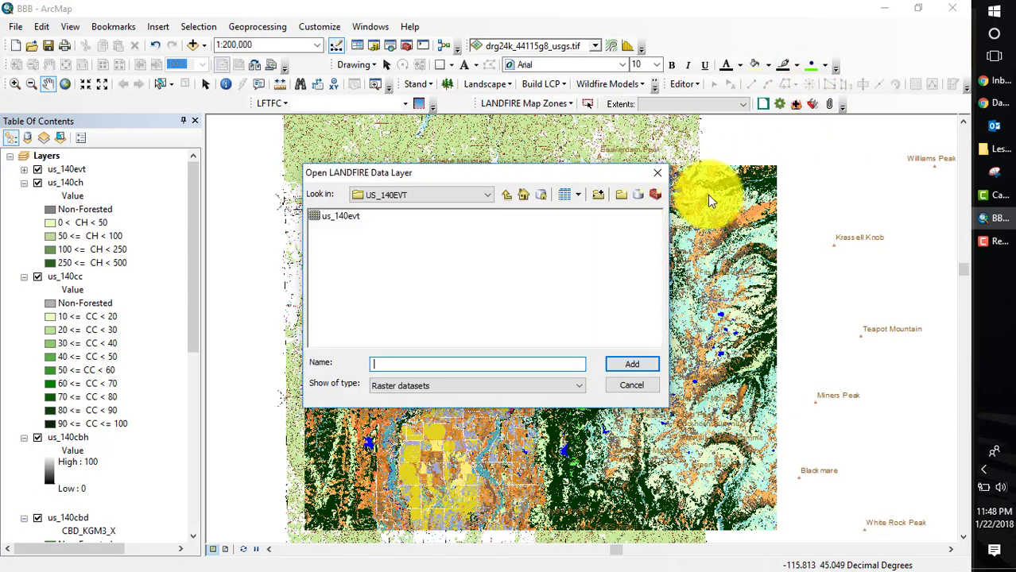
left_click(507, 196)
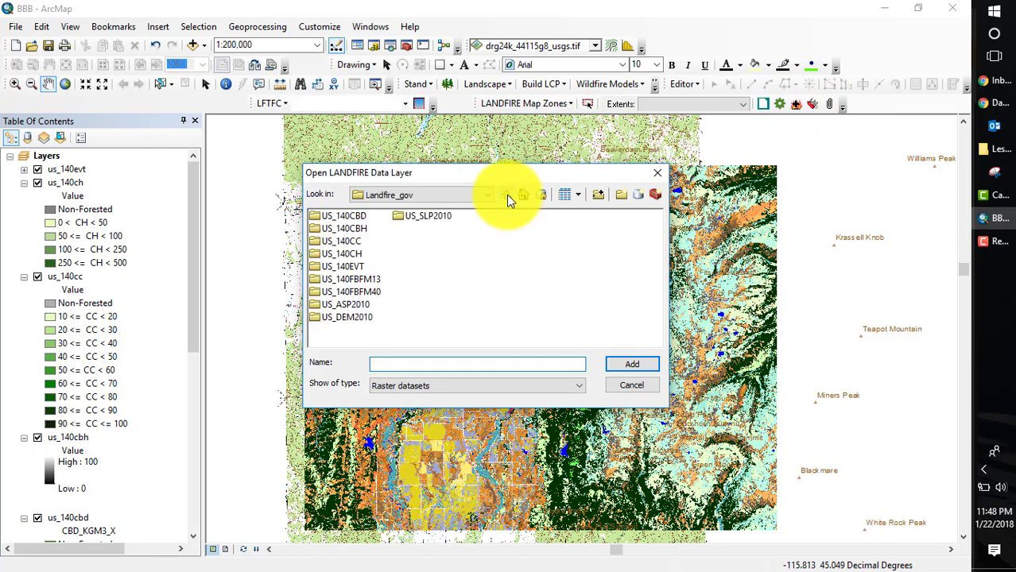
double_click(341, 279)
left_click(366, 219)
left_click(624, 370)
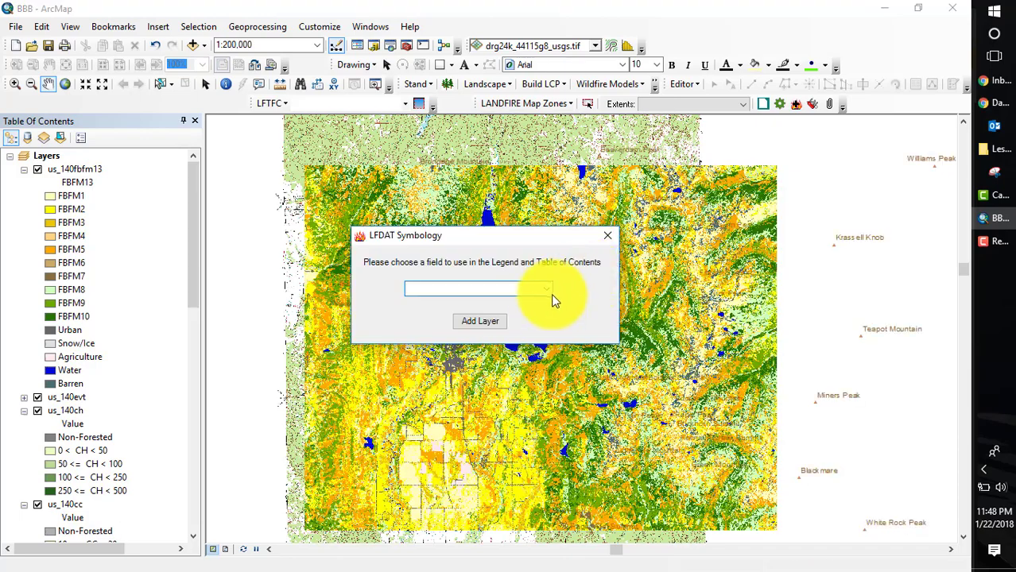
left_click(545, 290)
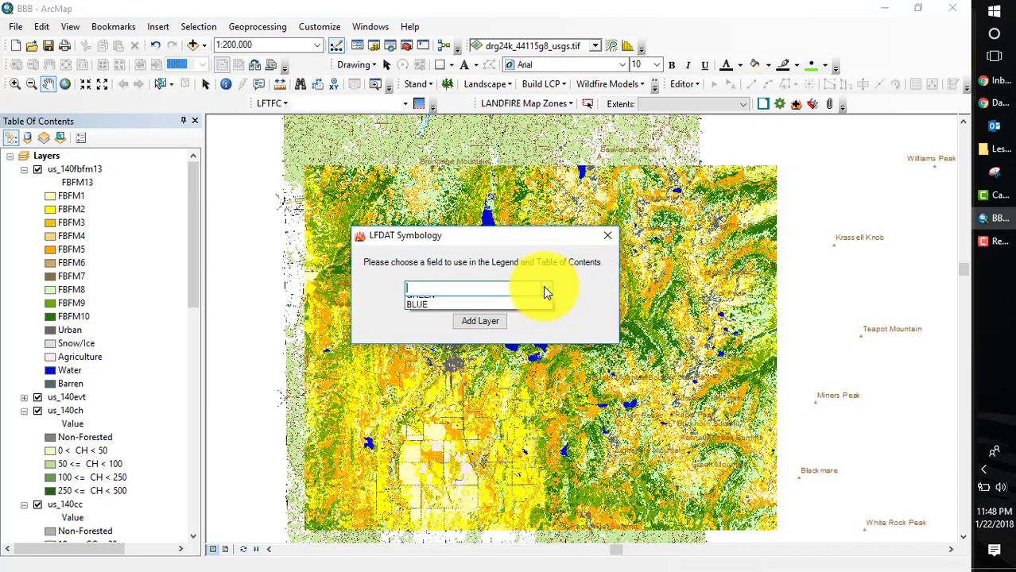
left_click(480, 329)
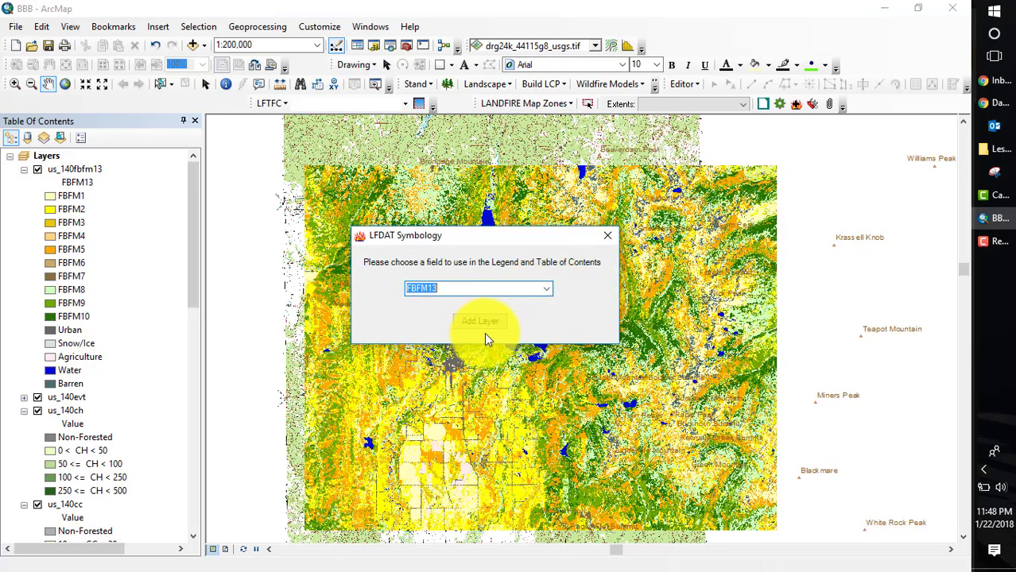
left_click(482, 324)
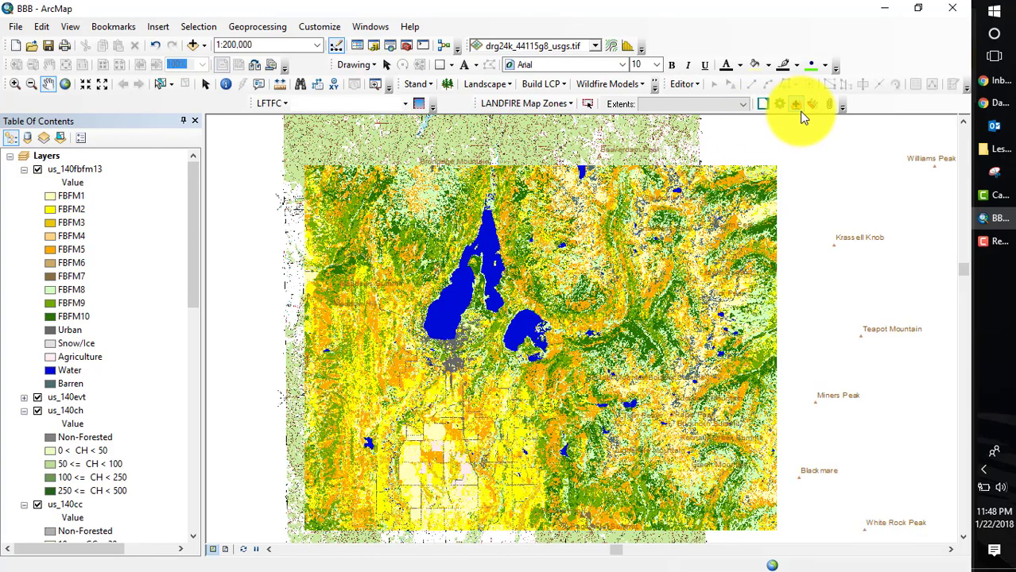
Add the LANDFIRE raster us_140fbfm40 from its US_140FBFM40 folder, using FBFM40 as the legend field
left_click(797, 106)
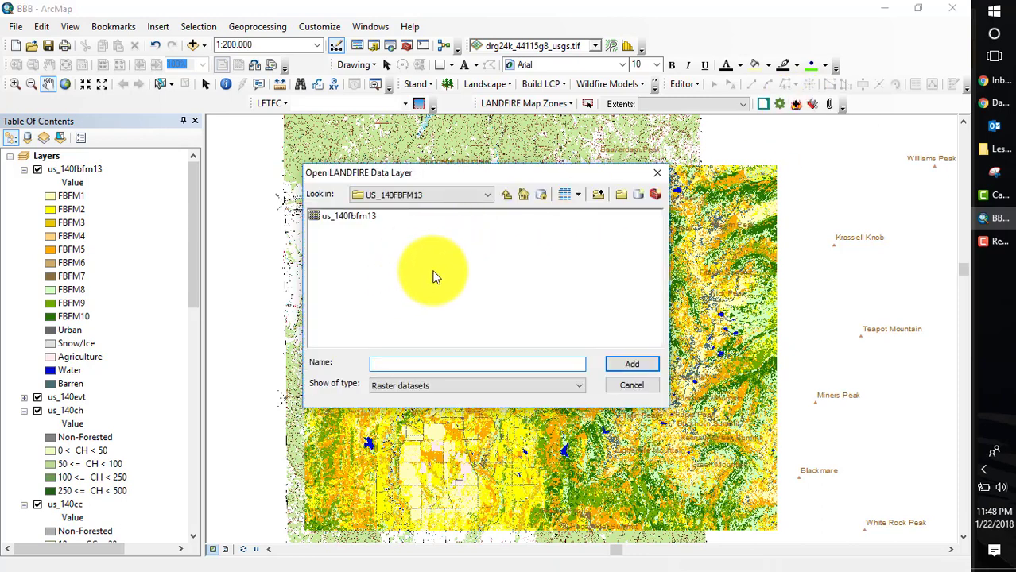
left_click(507, 194)
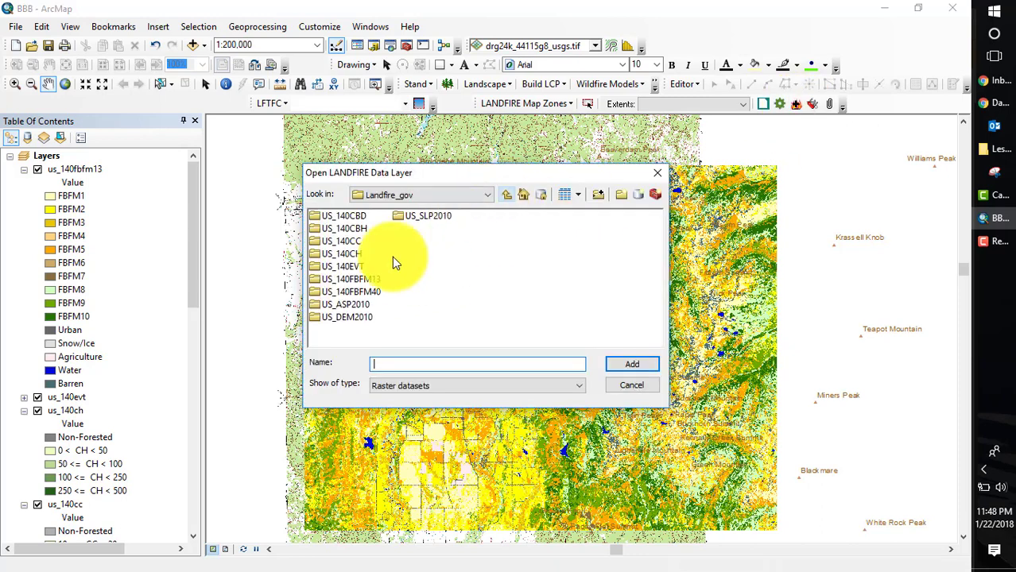
double_click(346, 292)
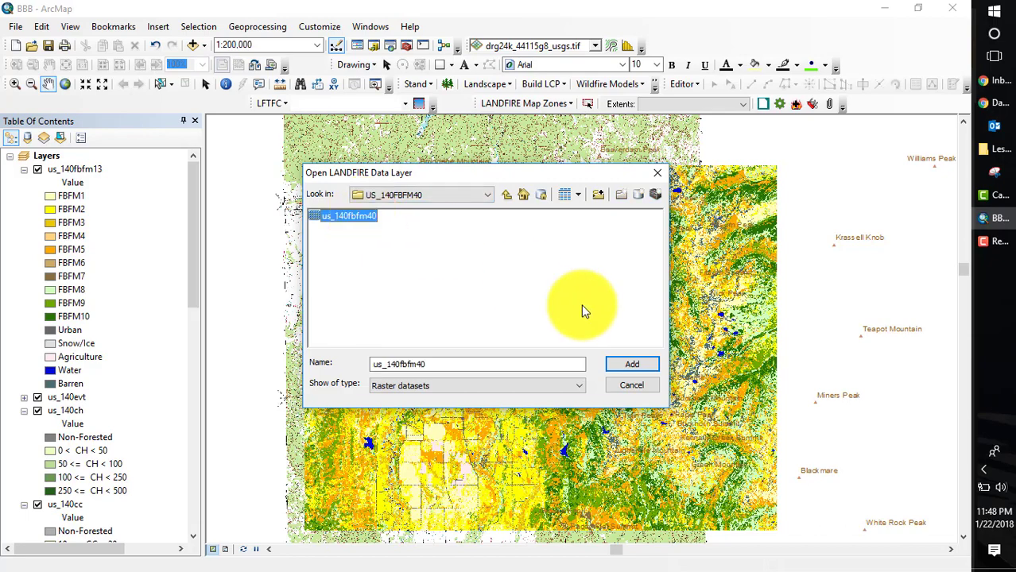
left_click(624, 364)
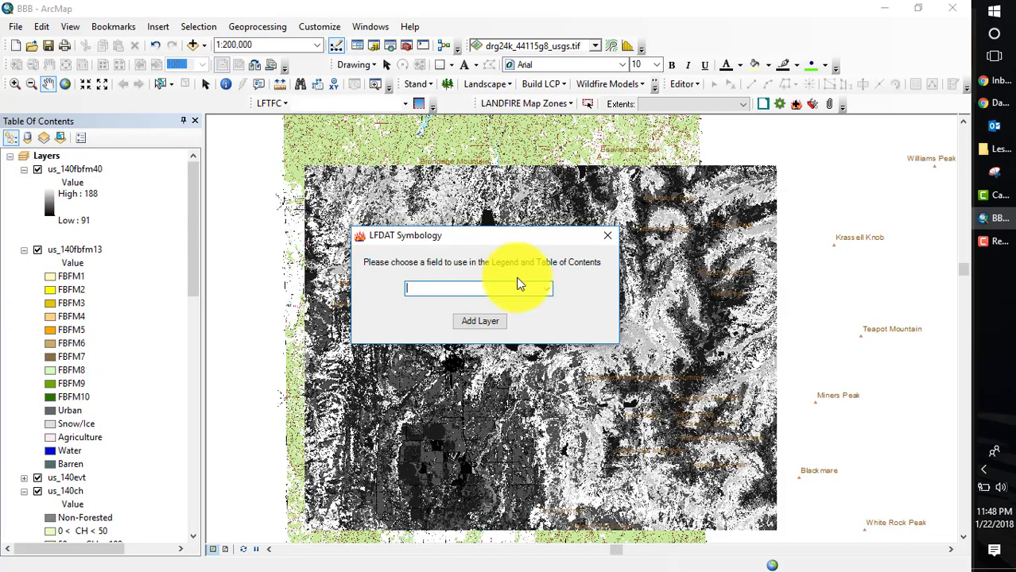
left_click(546, 289)
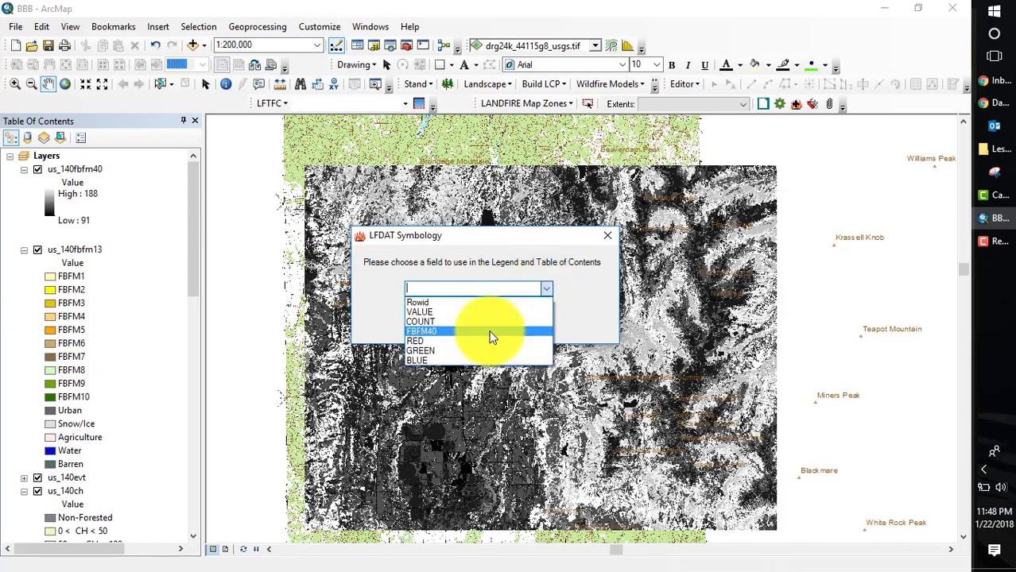
left_click(491, 332)
left_click(480, 322)
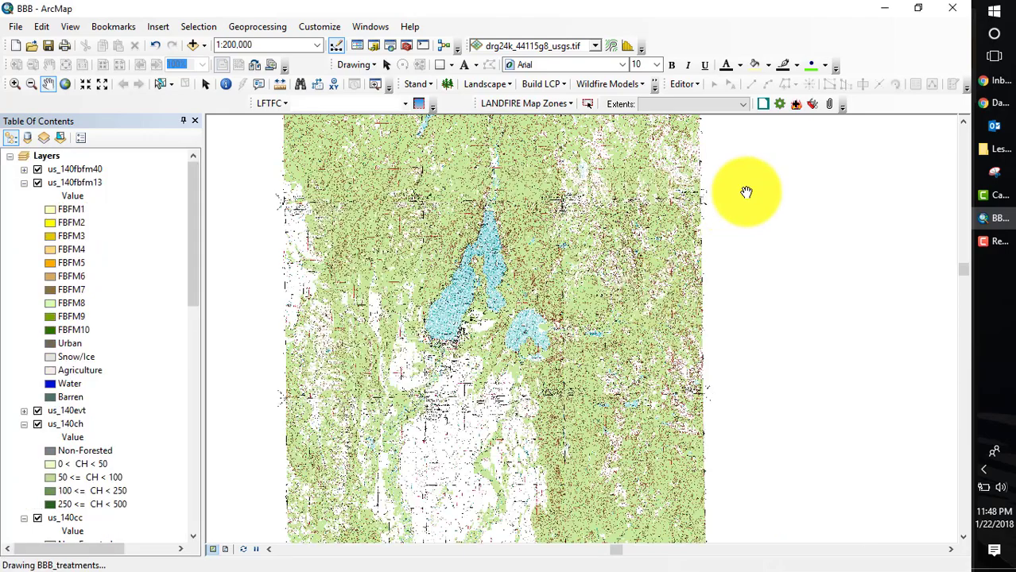
Add the LANDFIRE raster us_asp2010 from its US_ASP2010 folder, using VALUE as the legend field
left_click(793, 104)
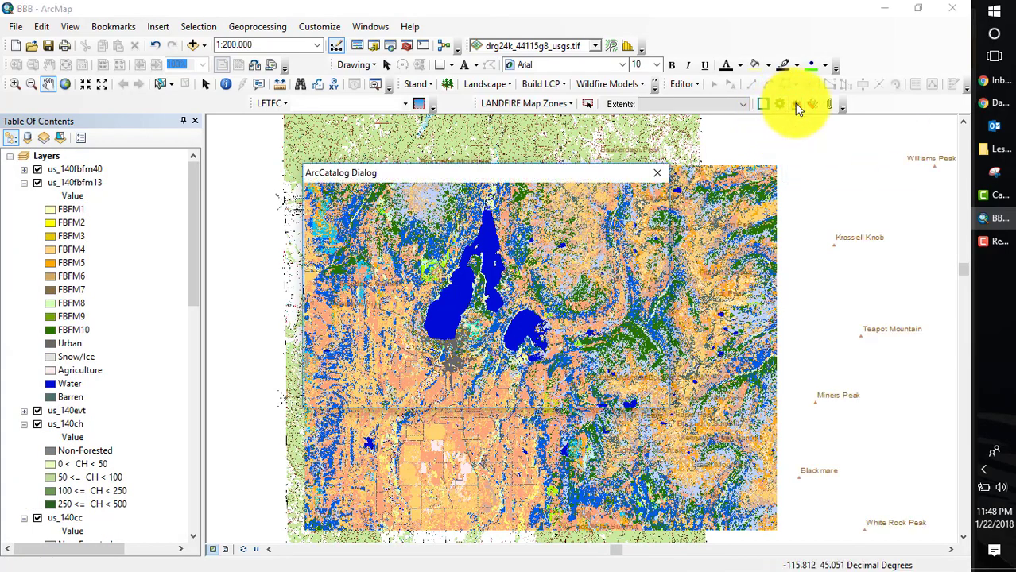
left_click(506, 195)
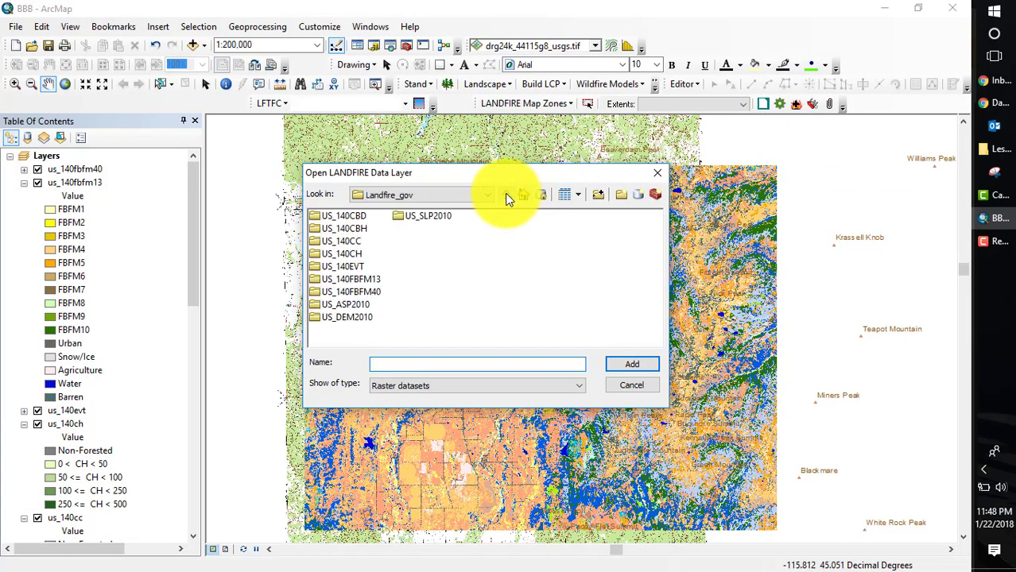
double_click(346, 301)
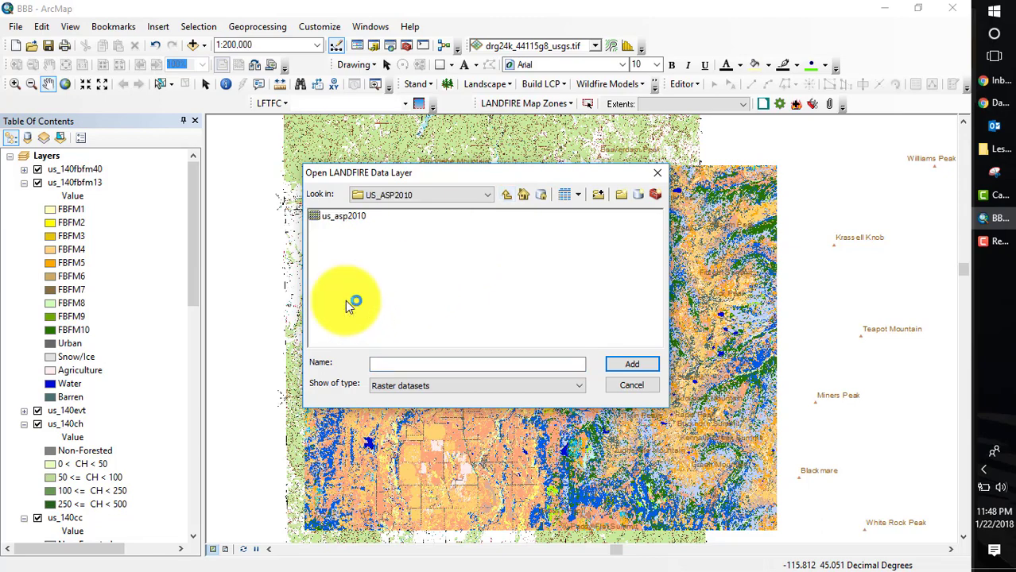
double_click(322, 219)
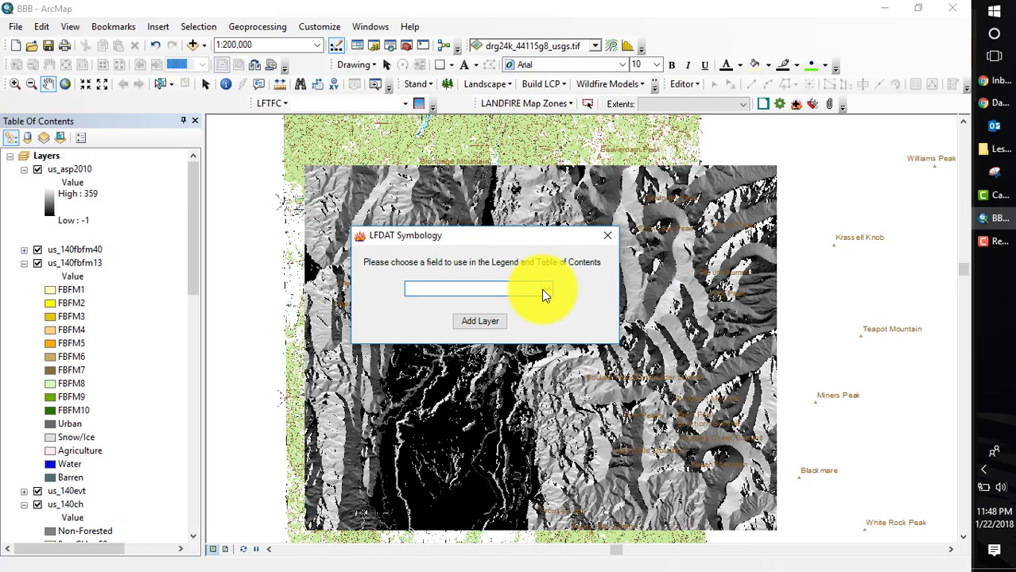
left_click(545, 290)
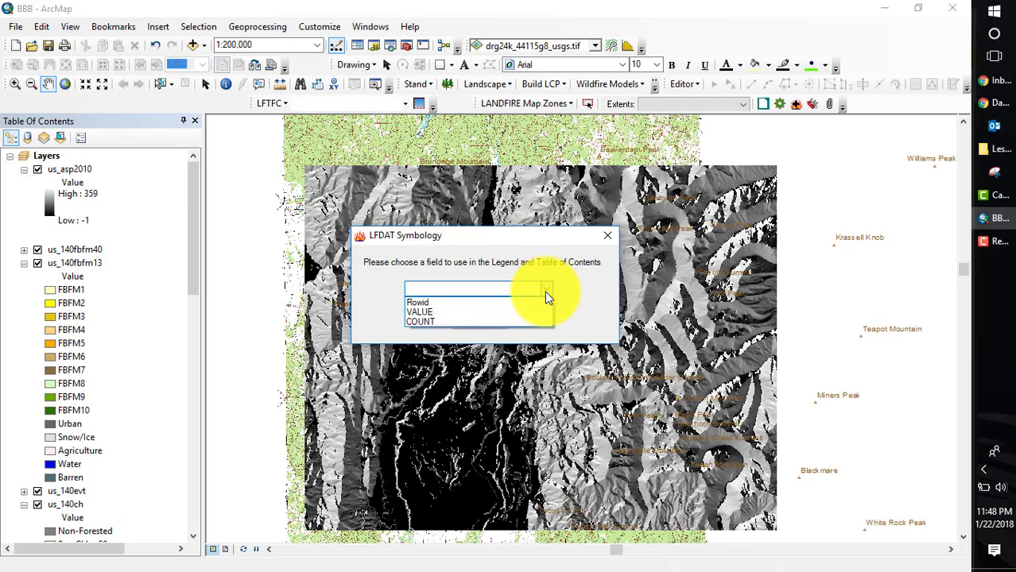
left_click(489, 318)
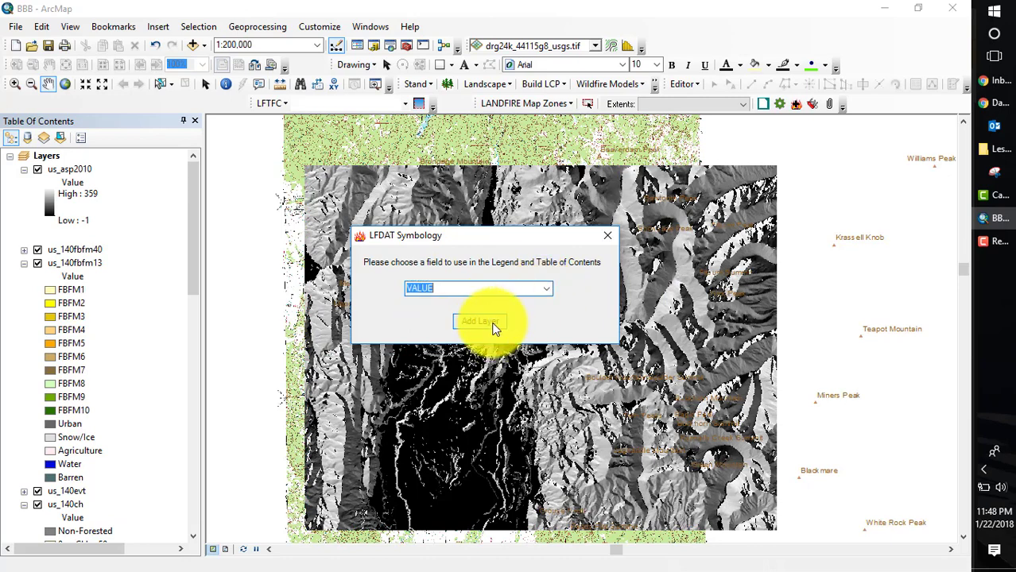
left_click(487, 320)
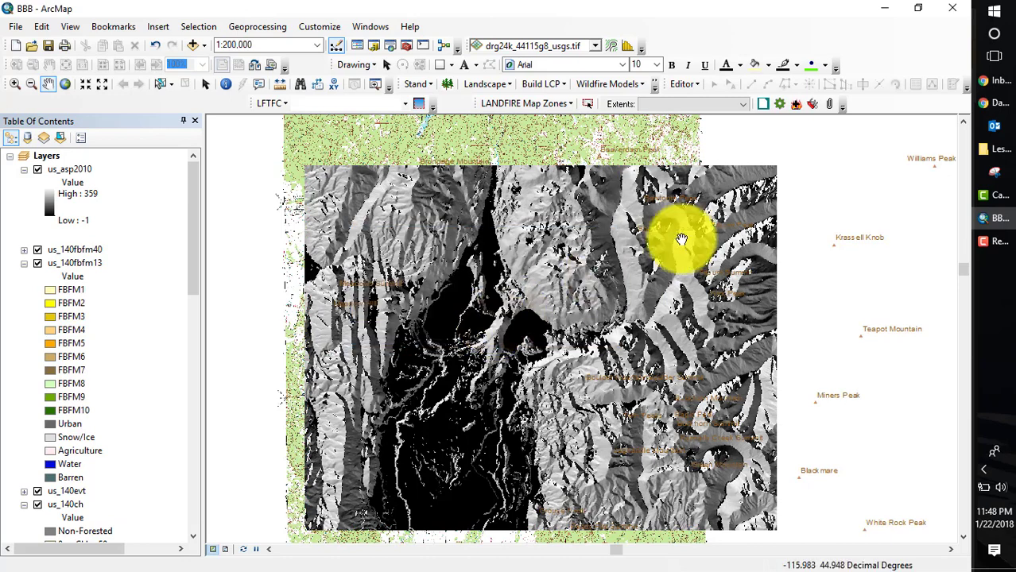
Add the LANDFIRE raster us_dem2010 from its US_DEM2010 folder, using VALUE as the legend field
left_click(799, 105)
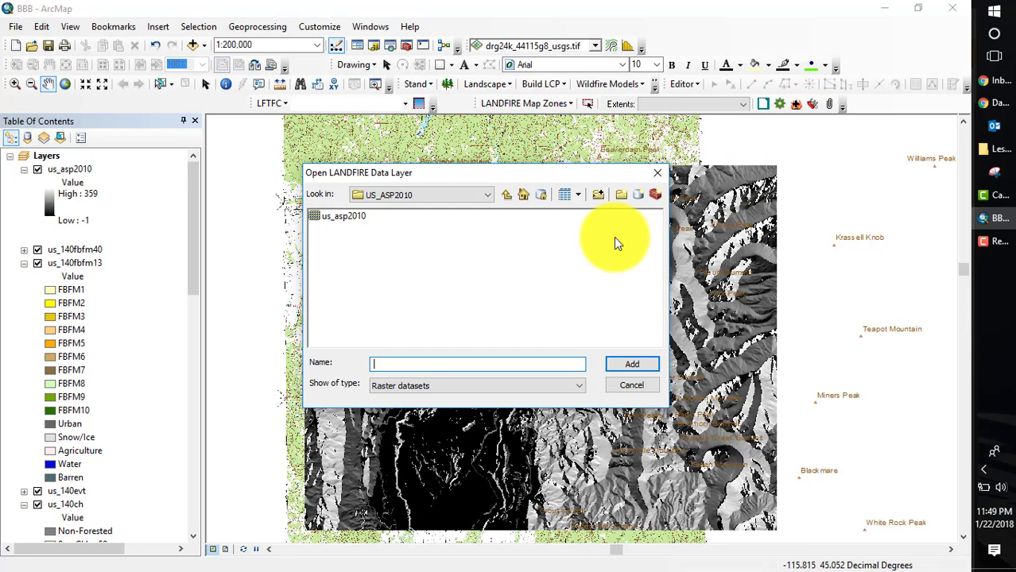
left_click(508, 198)
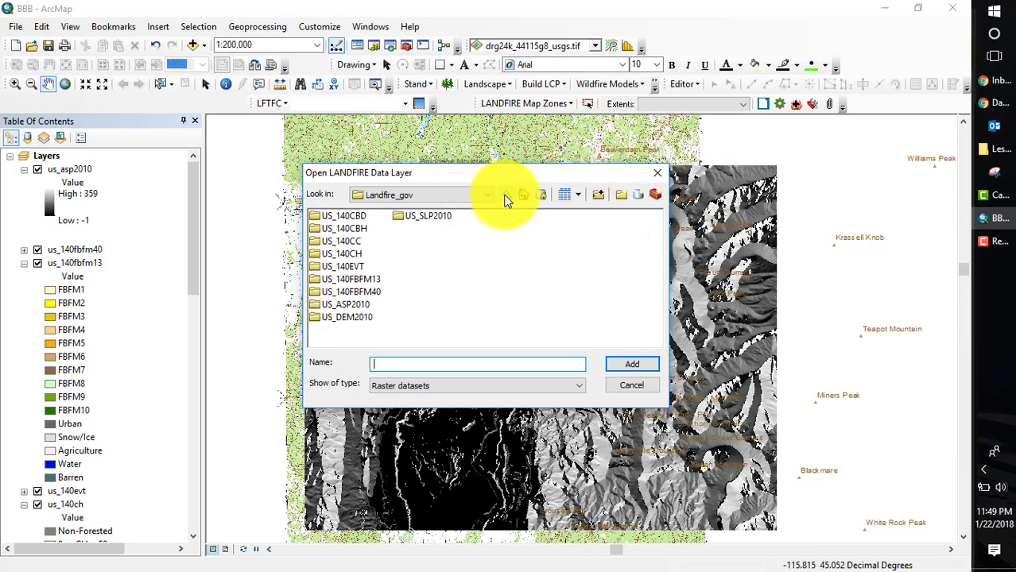
double_click(355, 321)
left_click(350, 218)
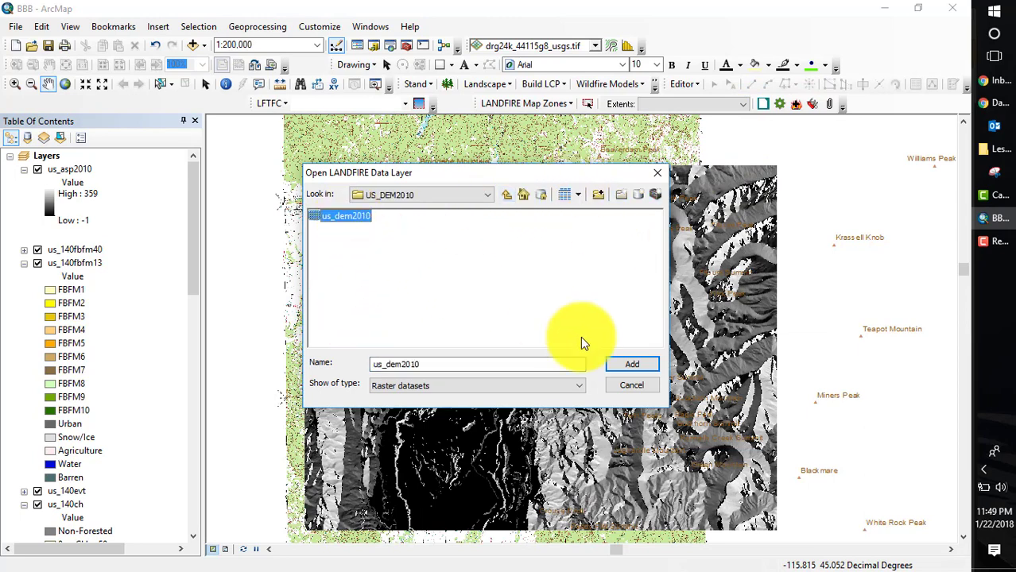
left_click(628, 366)
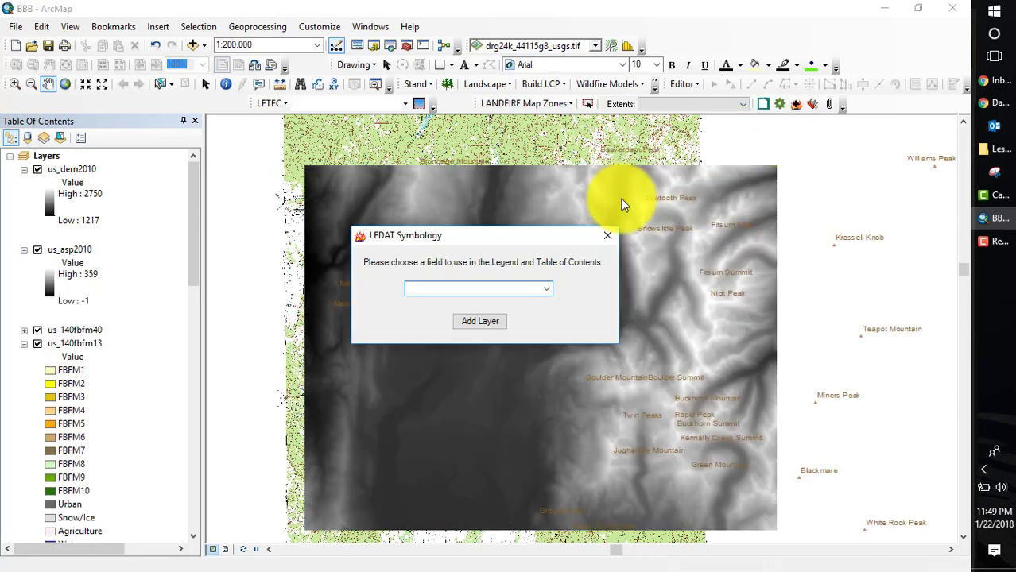
left_click(547, 288)
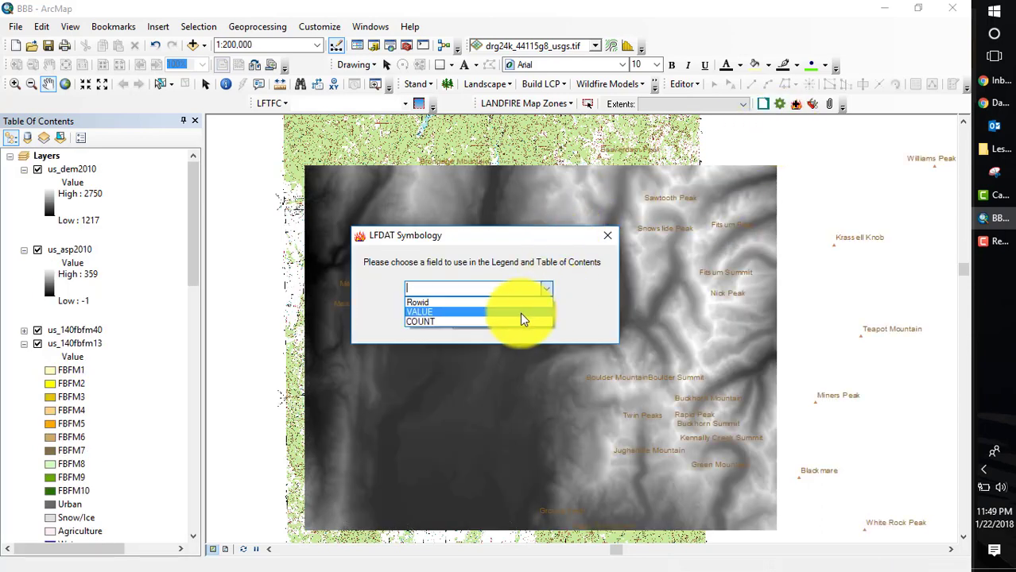
left_click(522, 312)
left_click(481, 322)
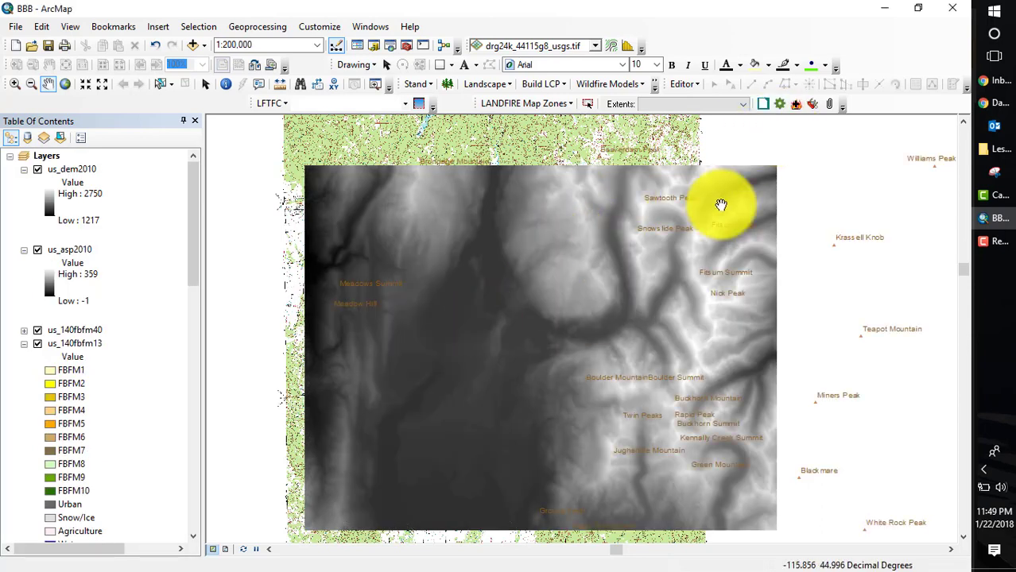
Add the LANDFIRE raster us_slp2010 from its US_SLP2010 folder, using VALUE as the legend field
left_click(798, 108)
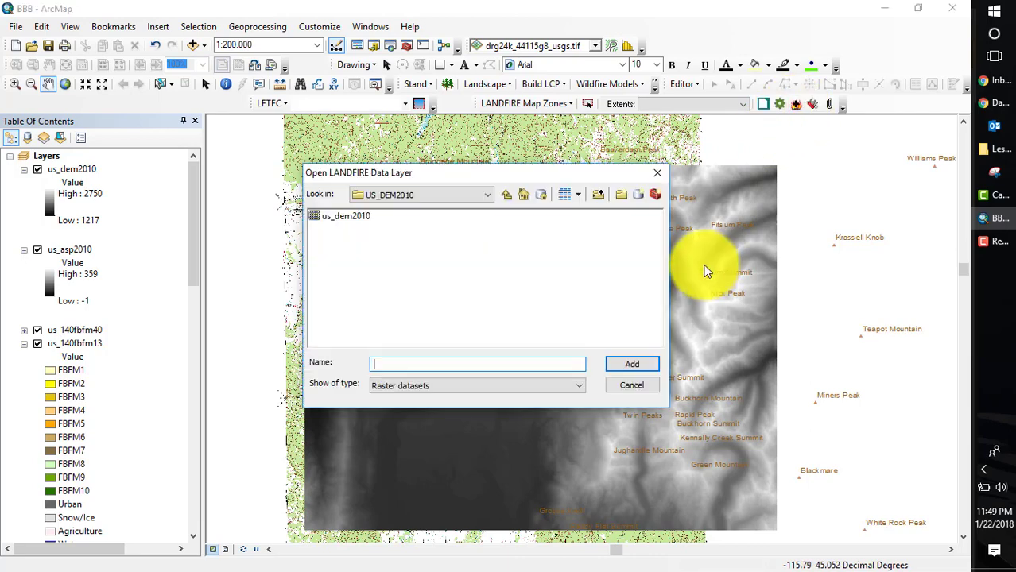
left_click(509, 196)
double_click(436, 216)
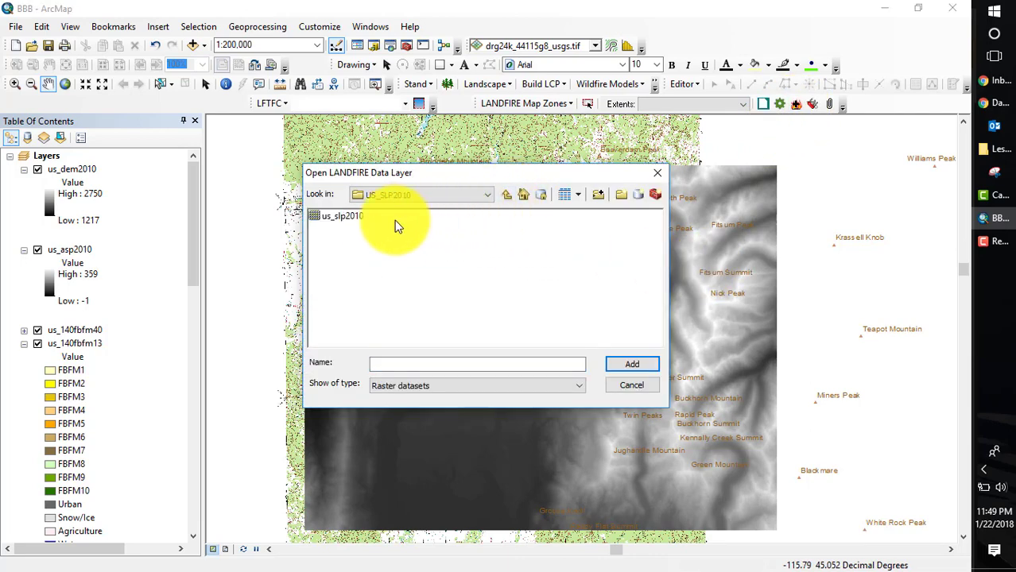
left_click(362, 220)
left_click(632, 364)
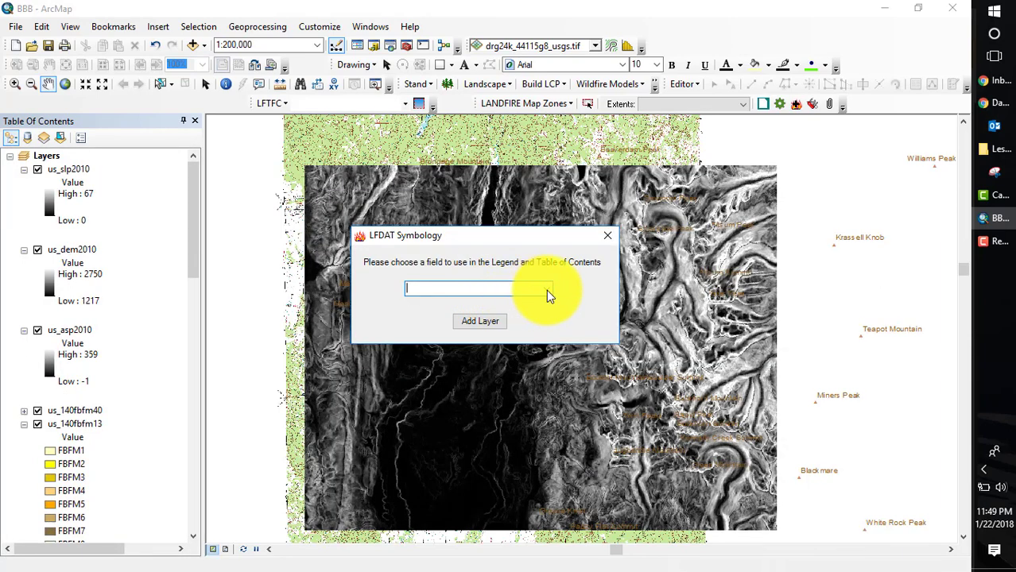
left_click(547, 289)
left_click(516, 310)
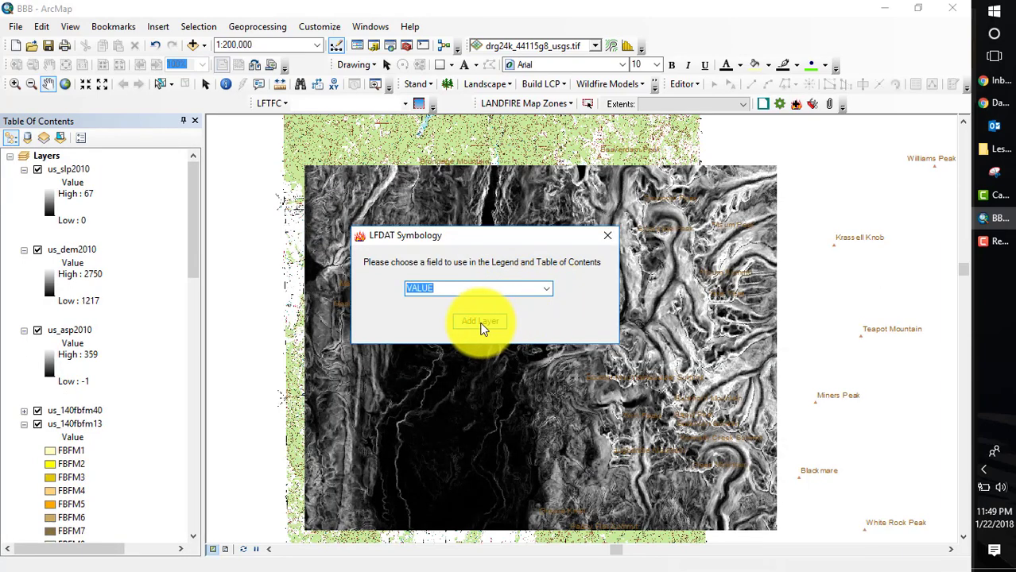
left_click(481, 323)
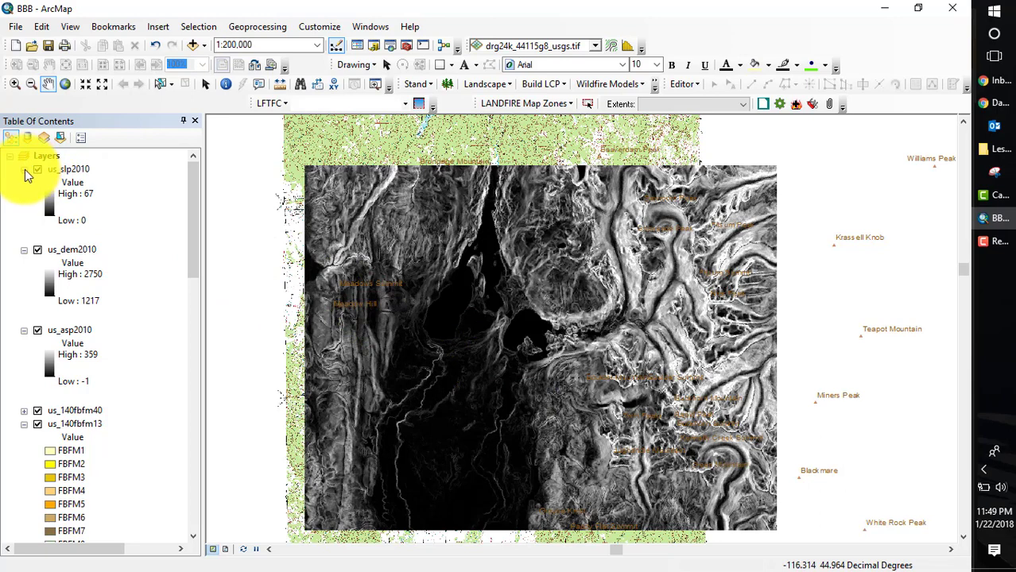
Collapse the legends of all layers and move the rasters us_slp2010 through us_140cbd into the LANDFIRE group layer
left_click(24, 170, "ctrl")
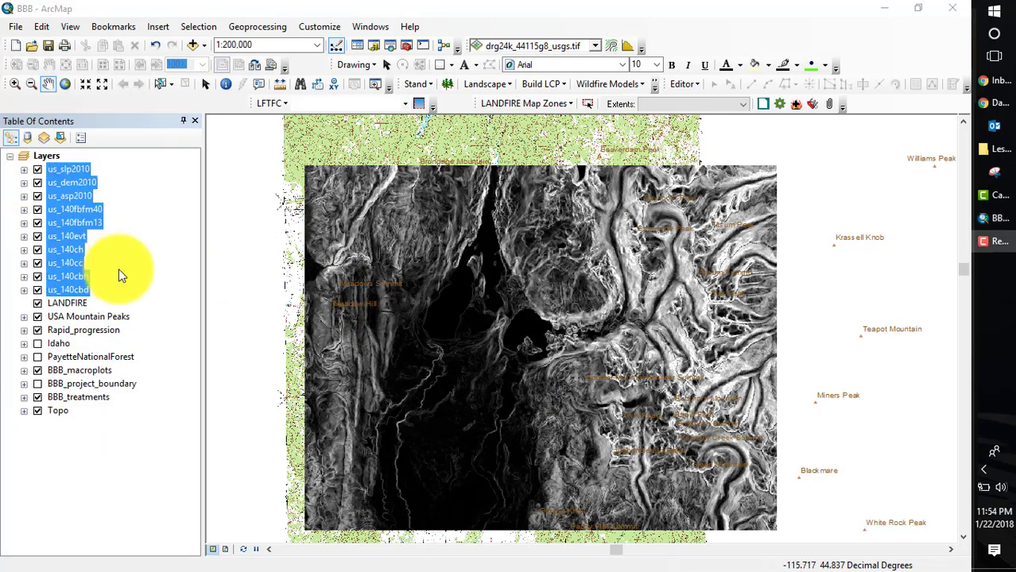
left_click(118, 268)
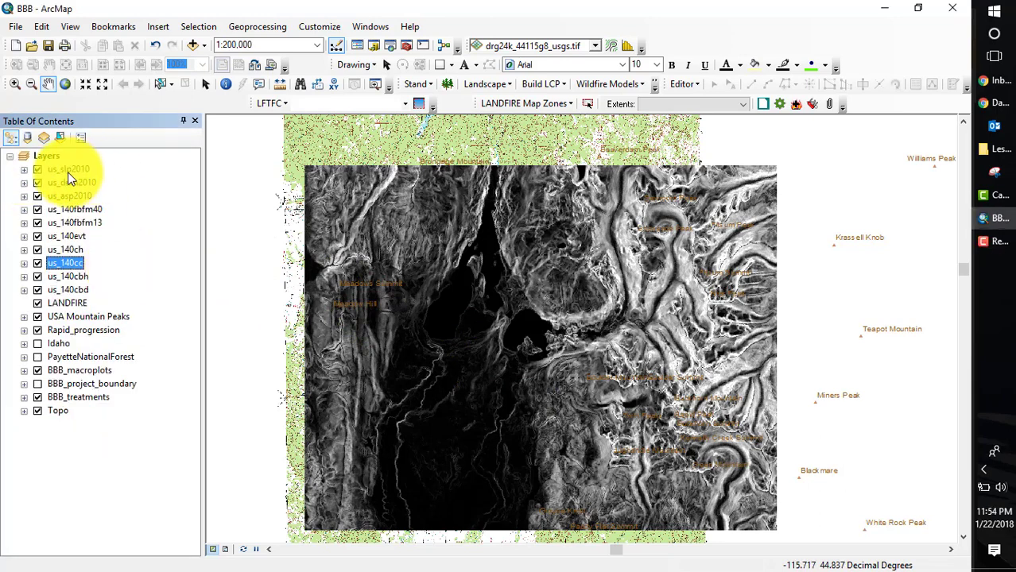
left_click(73, 289, "ctrl")
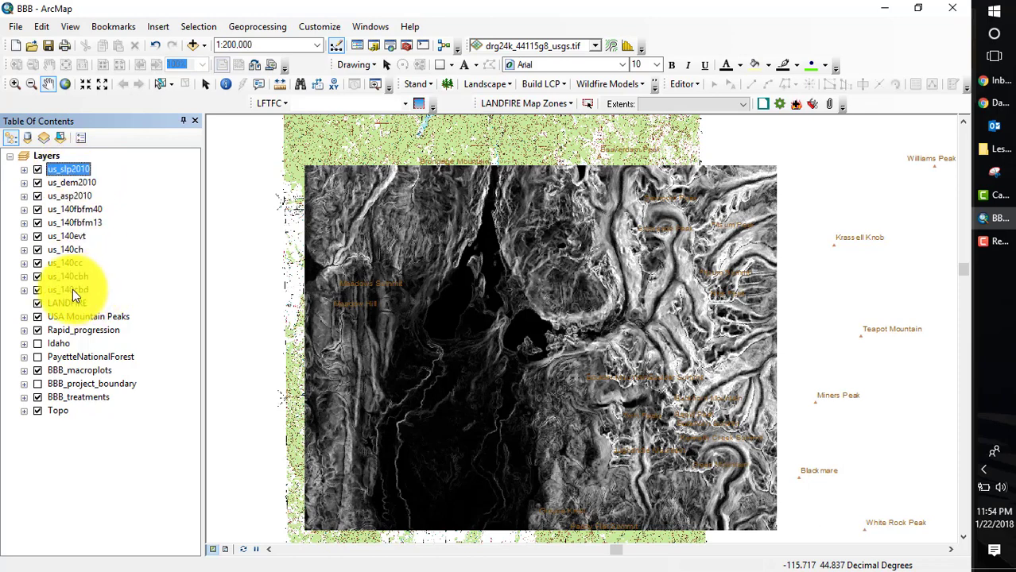
left_click(69, 169)
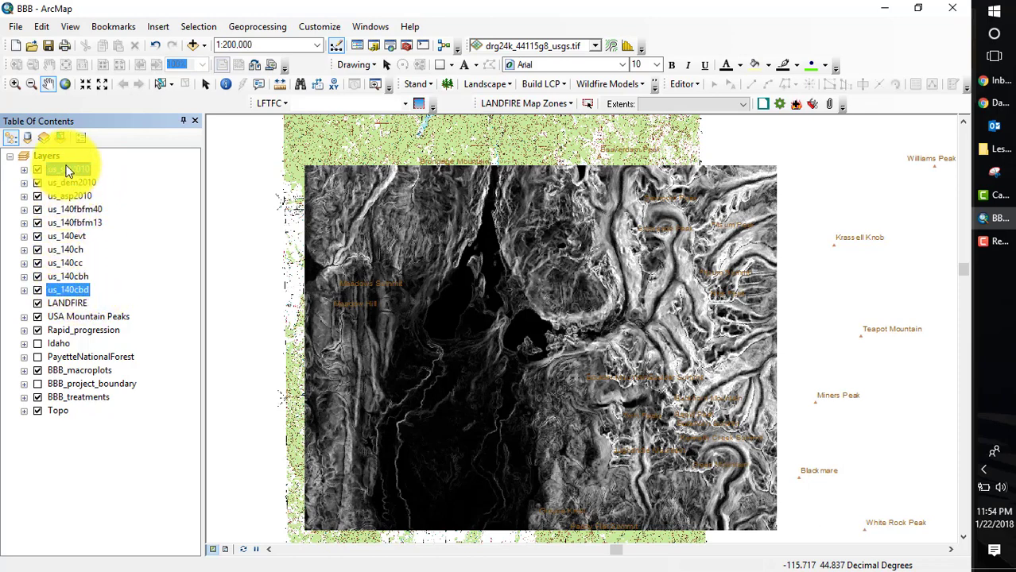
left_click(64, 288, "shift")
left_click_drag(76, 291, 79, 306)
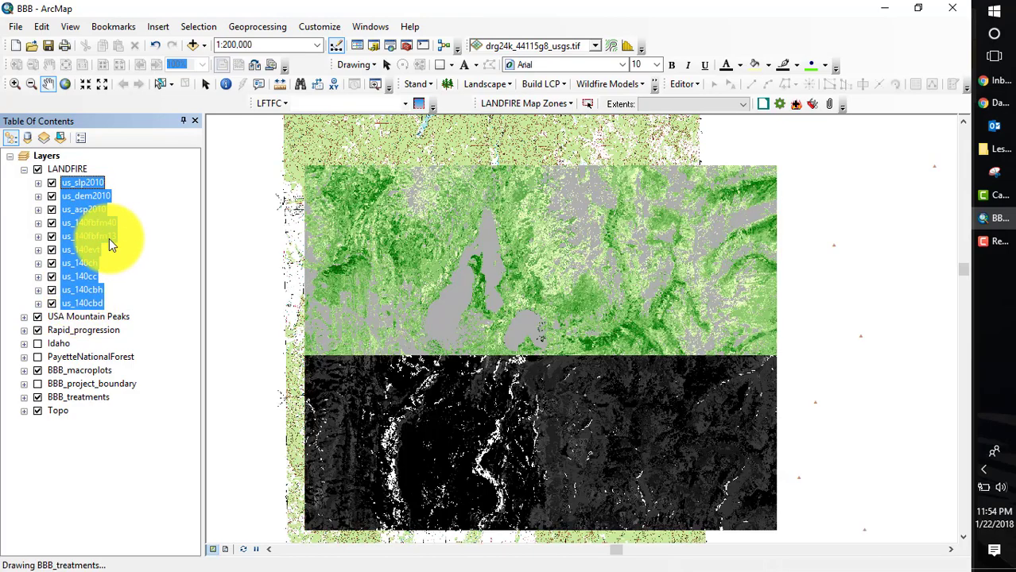